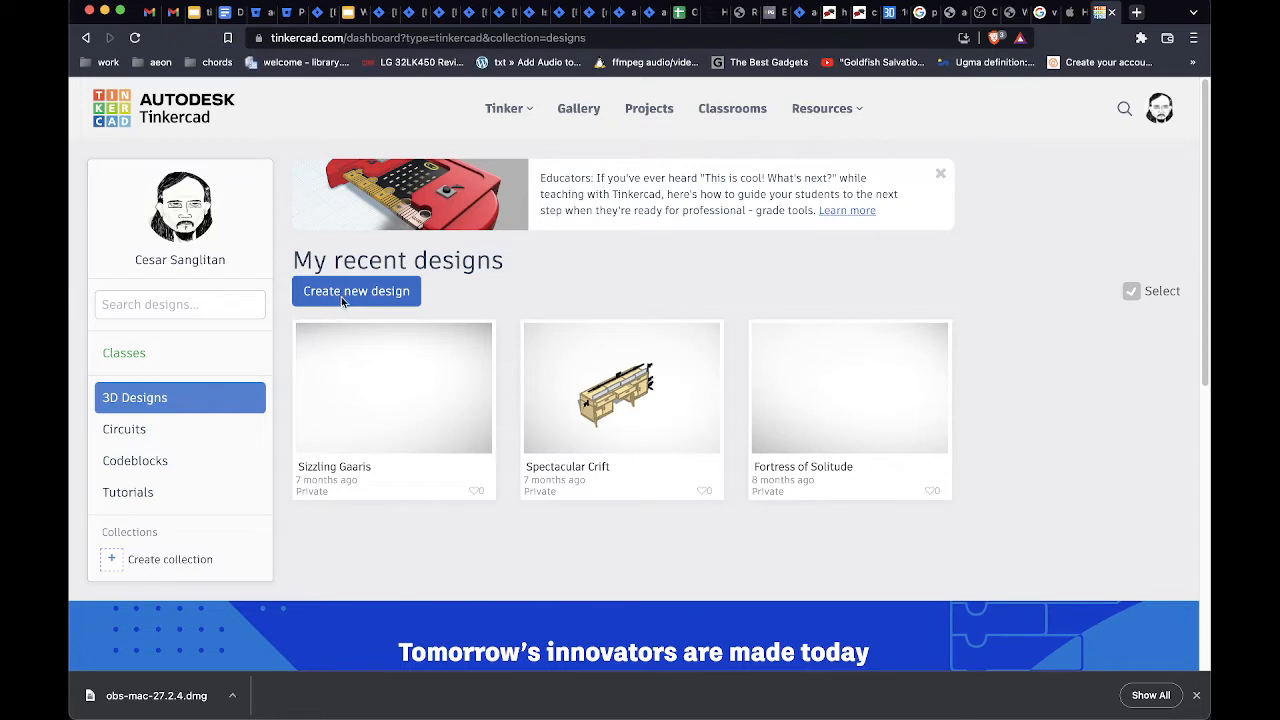
Create a new 3D design from the dashboard
click(349, 297)
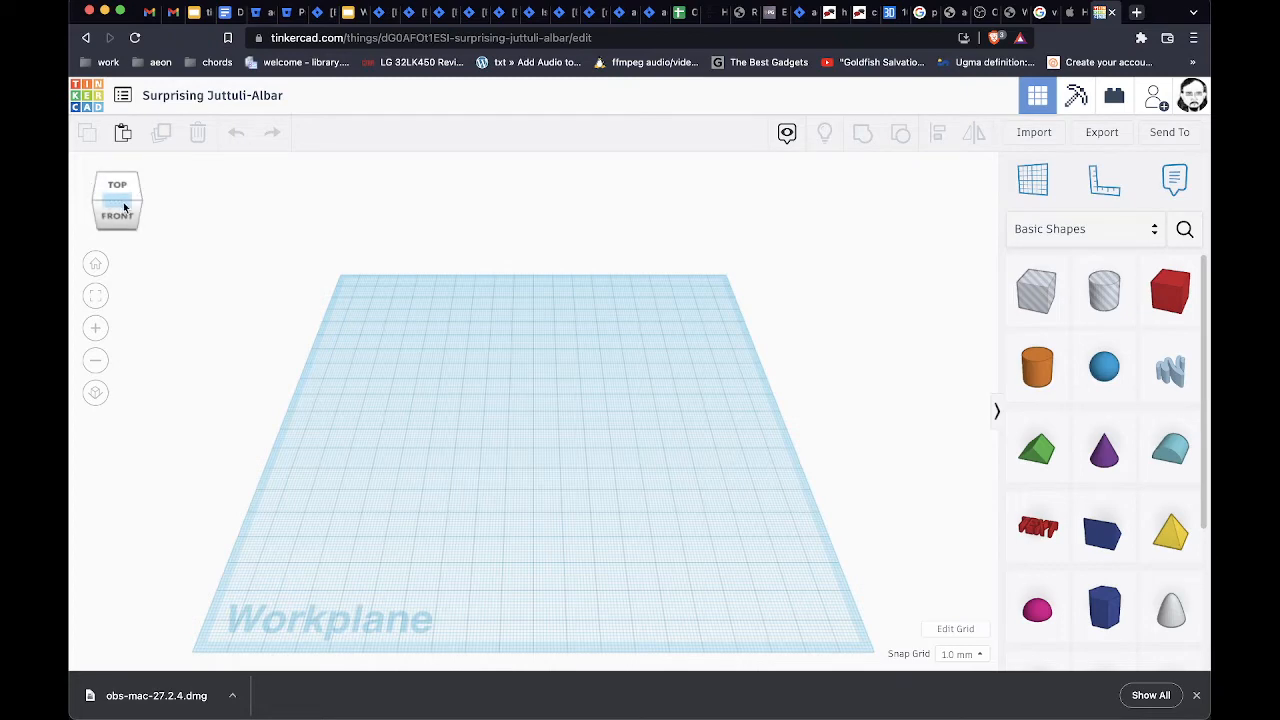
Examine the empty workplane from different angles and zoom levels
drag(124, 207, 120, 205)
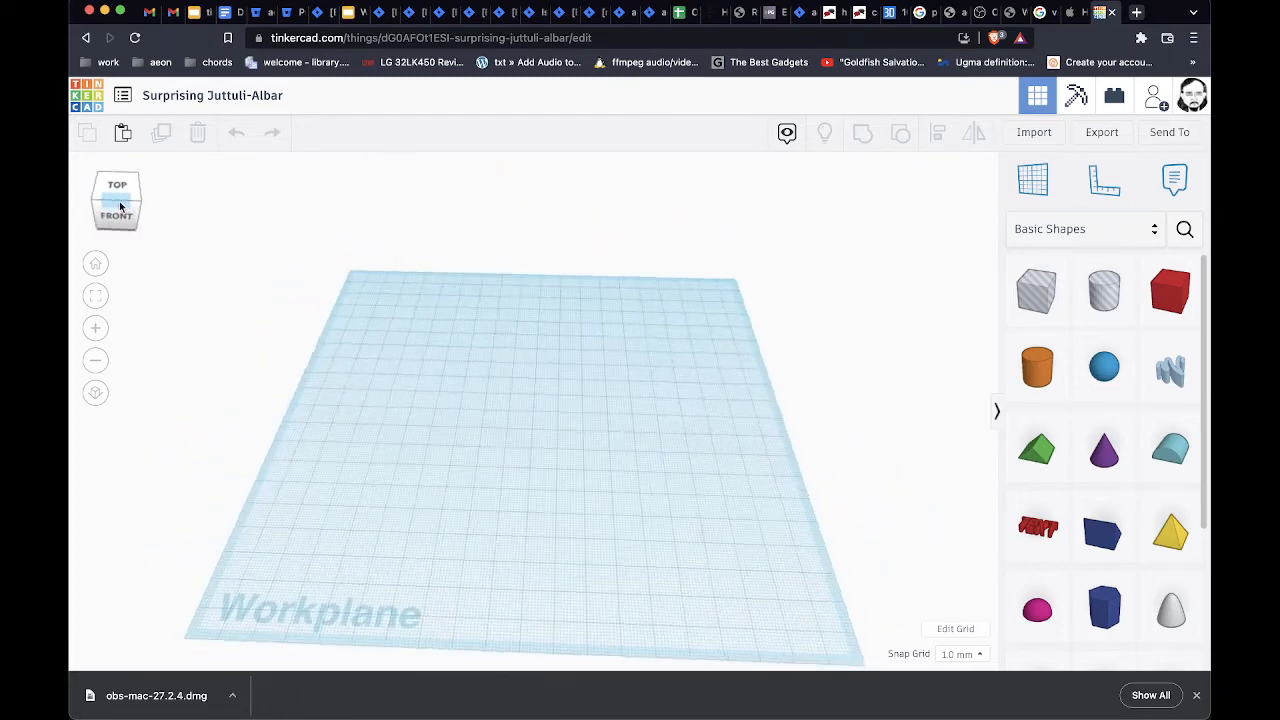
click(96, 329)
click(96, 326)
click(96, 361)
click(96, 358)
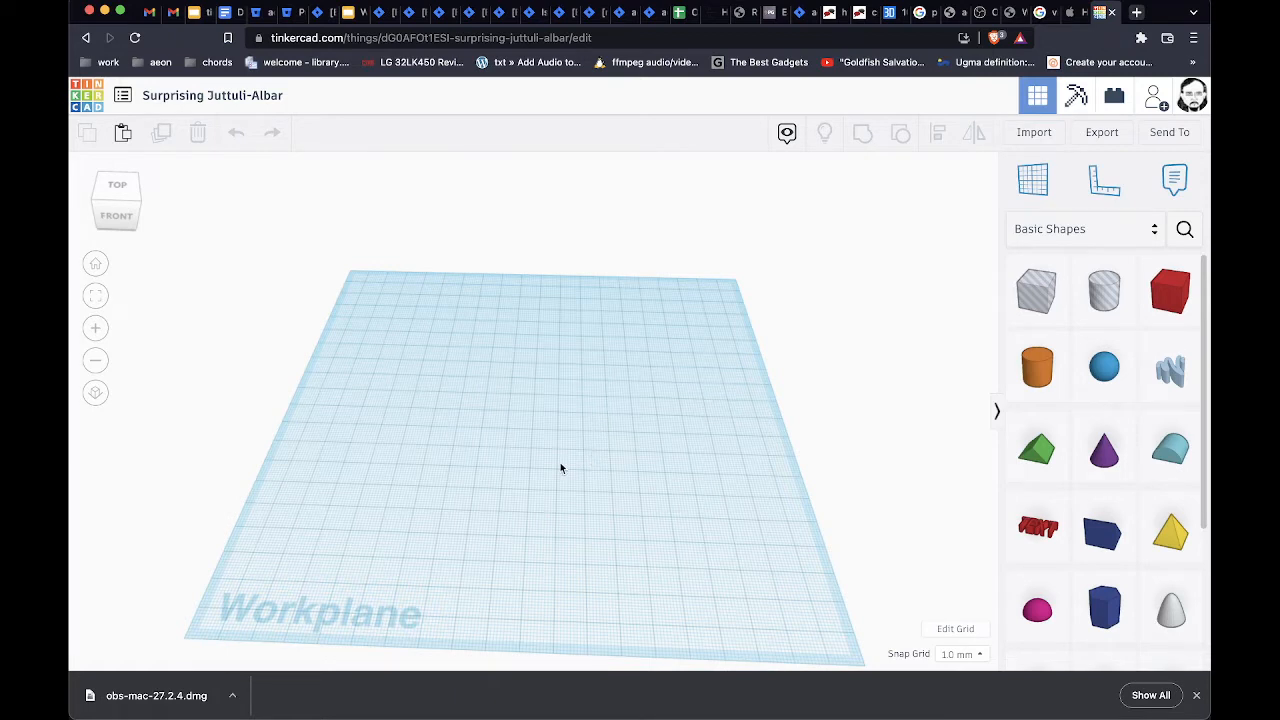
mouse_move(561, 467)
right_down()
mouse_move(526, 469)
mouse_move(506, 400)
mouse_move(638, 457)
mouse_move(651, 426)
mouse_move(594, 483)
mouse_move(578, 464)
right_up()
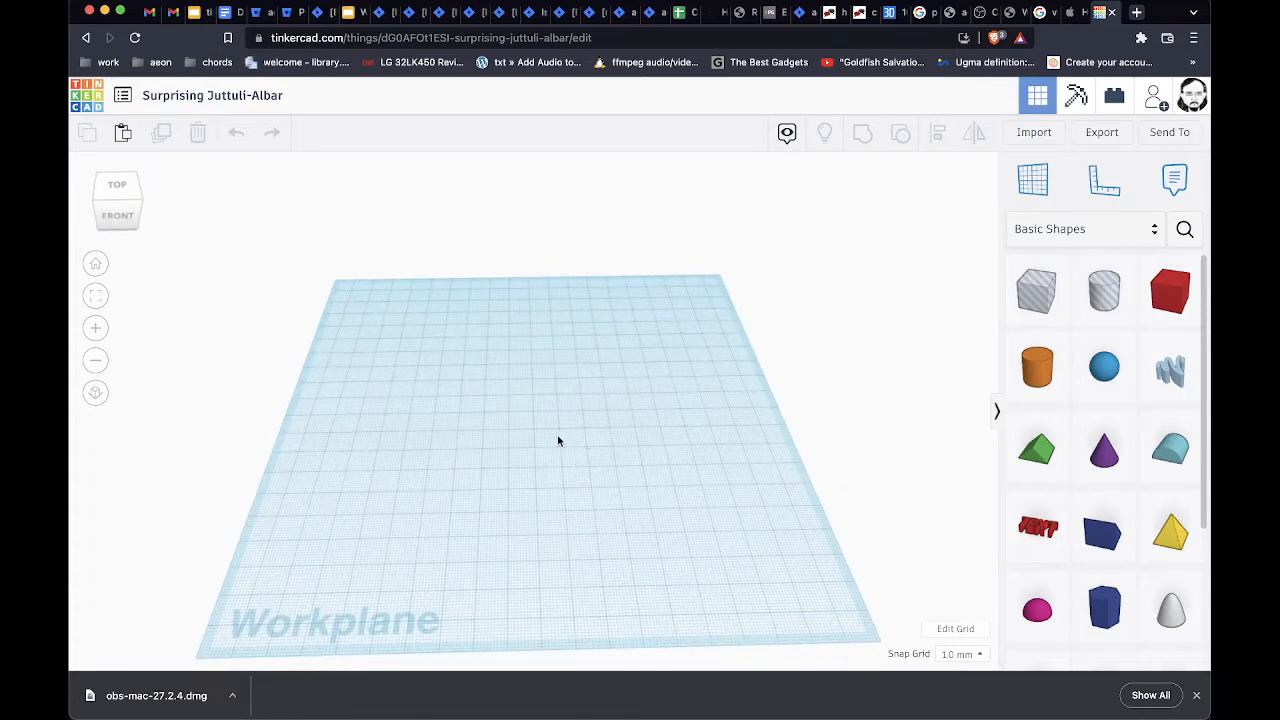
right_drag(491, 430, 529, 397)
right_drag(702, 413, 643, 428)
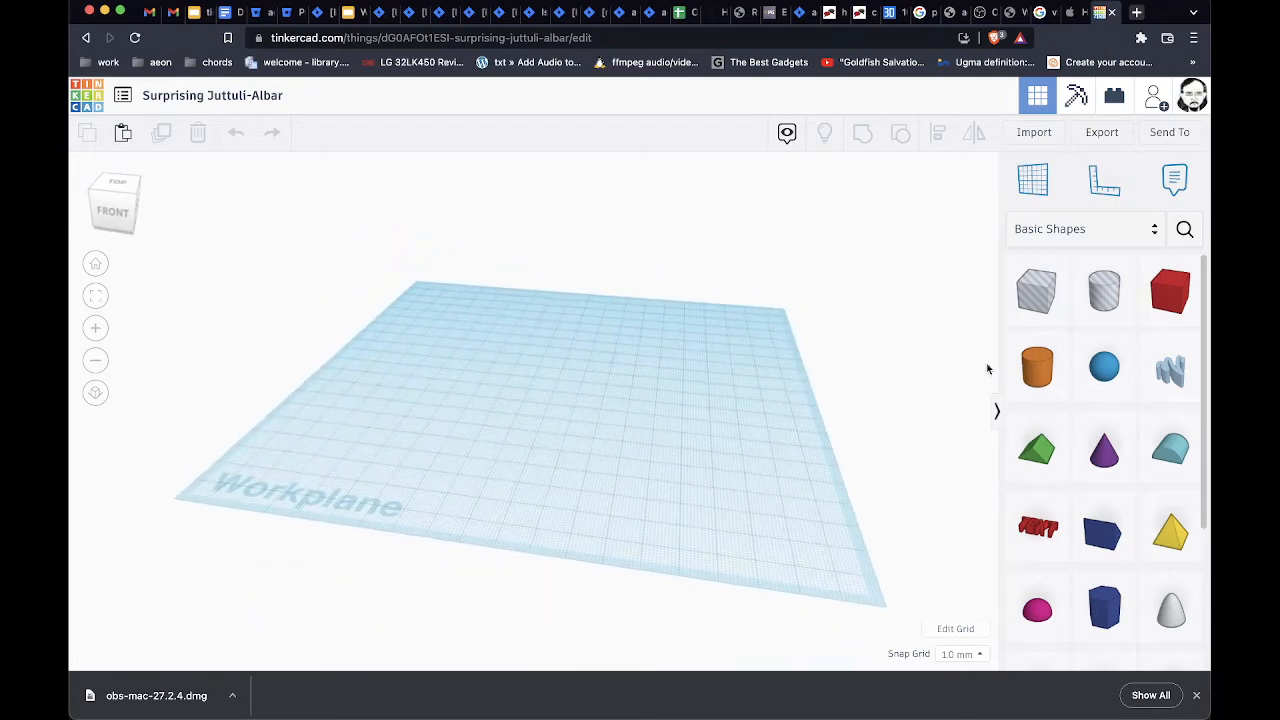
right_drag(742, 462, 775, 500)
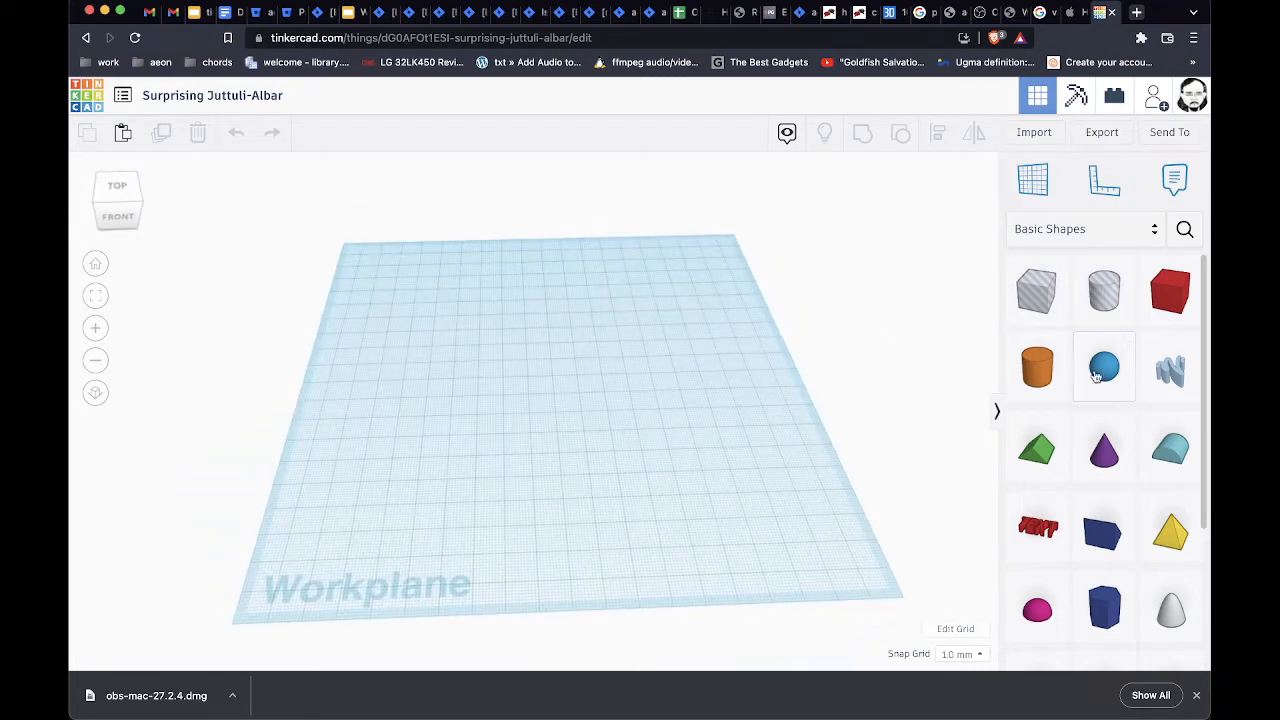
Place a solid cylinder near the middle of the workplane
drag(1037, 366, 528, 396)
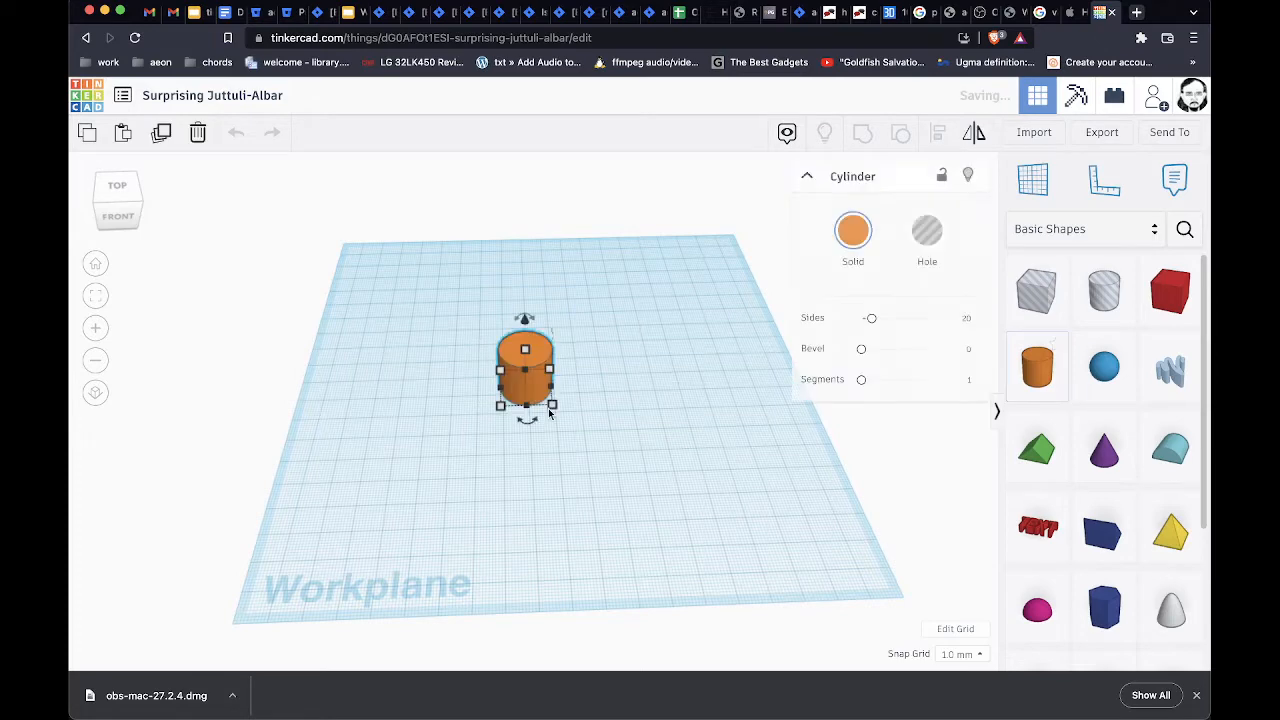
scroll(438, 413, up, 10)
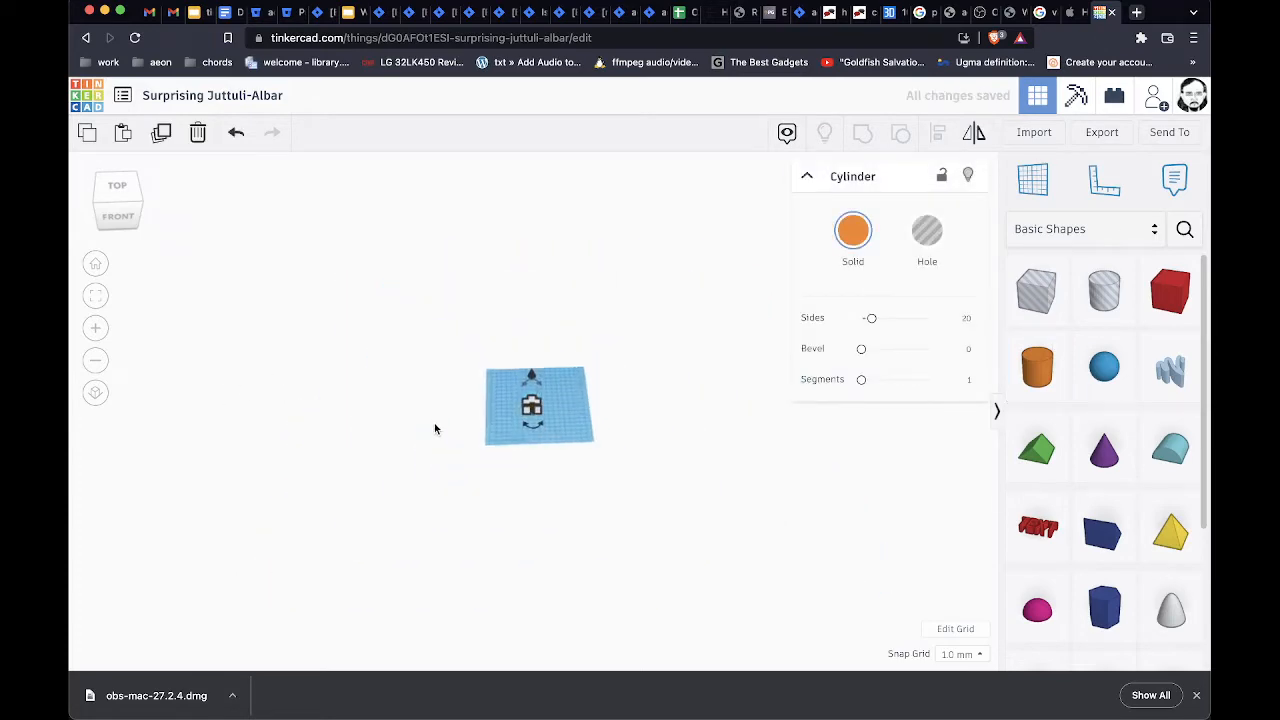
scroll(447, 436, down, 3)
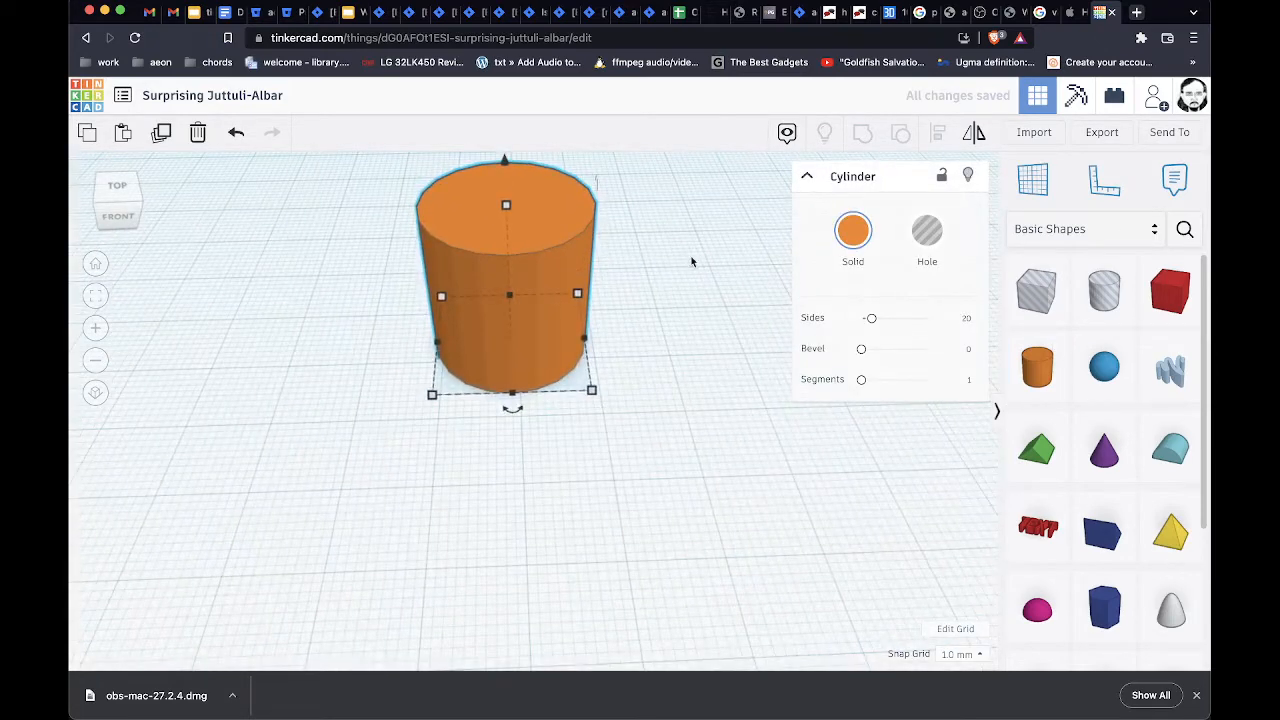
middle_drag(691, 259, 686, 410)
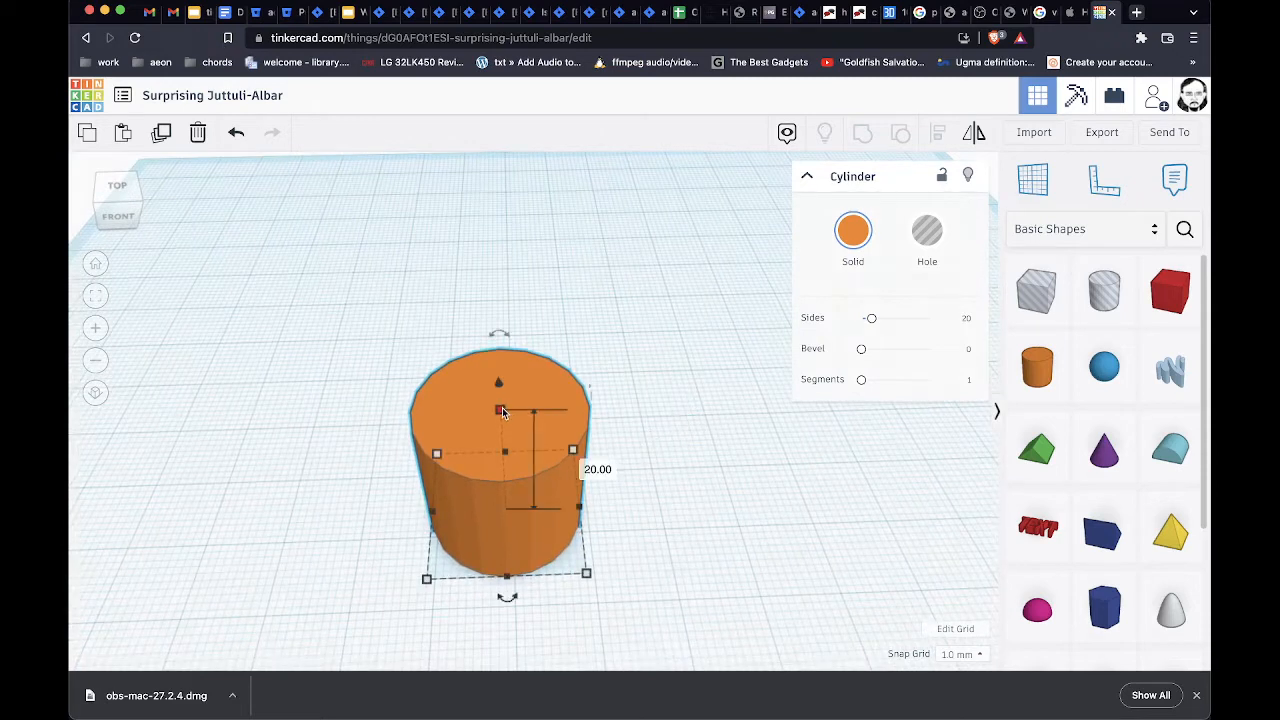
Set the cylinder's height to 3 mm to make it a flat disc
click(584, 463)
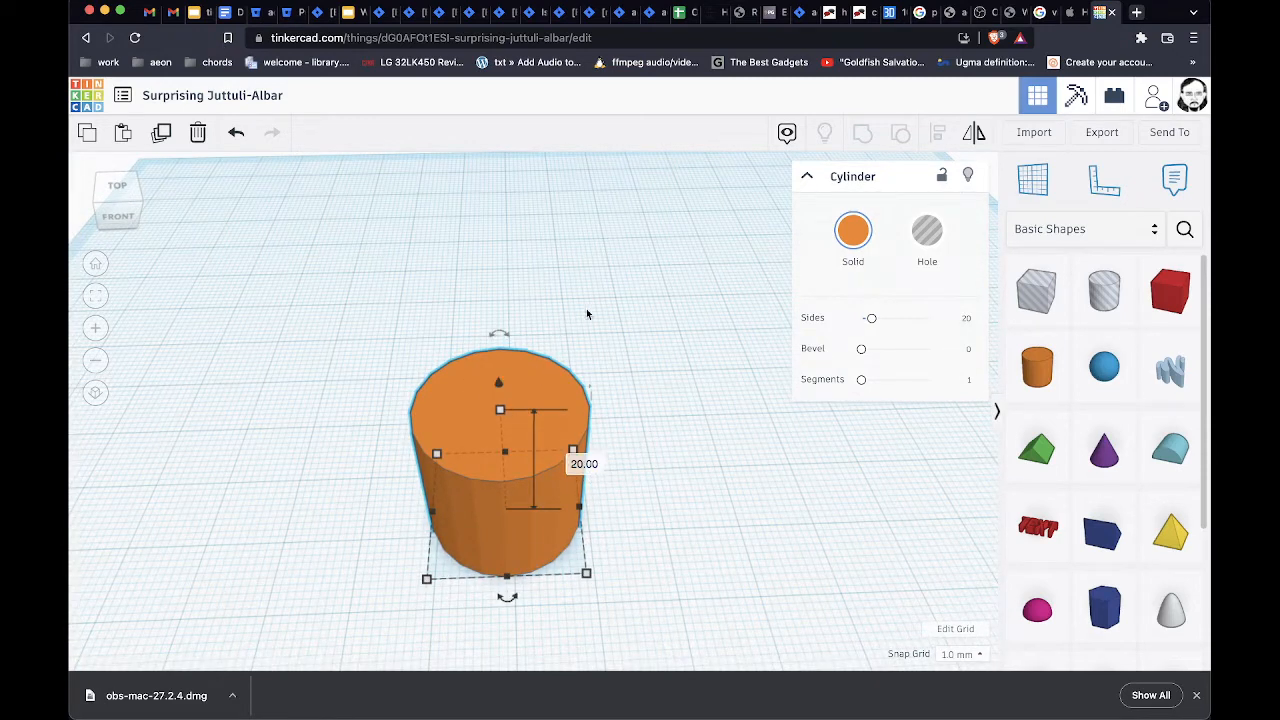
click(588, 315)
click(522, 431)
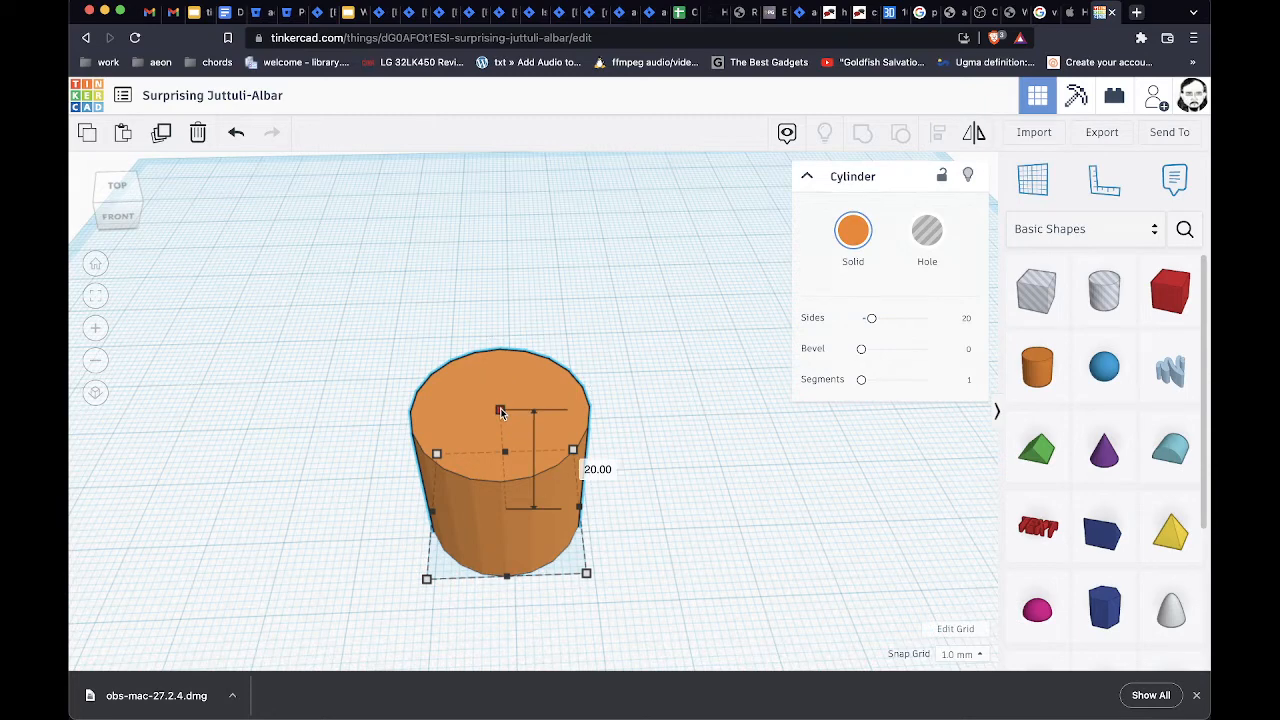
mouse_move(500, 410)
mouse_down()
mouse_move(502, 495)
mouse_move(501, 422)
mouse_up()
click(583, 469)
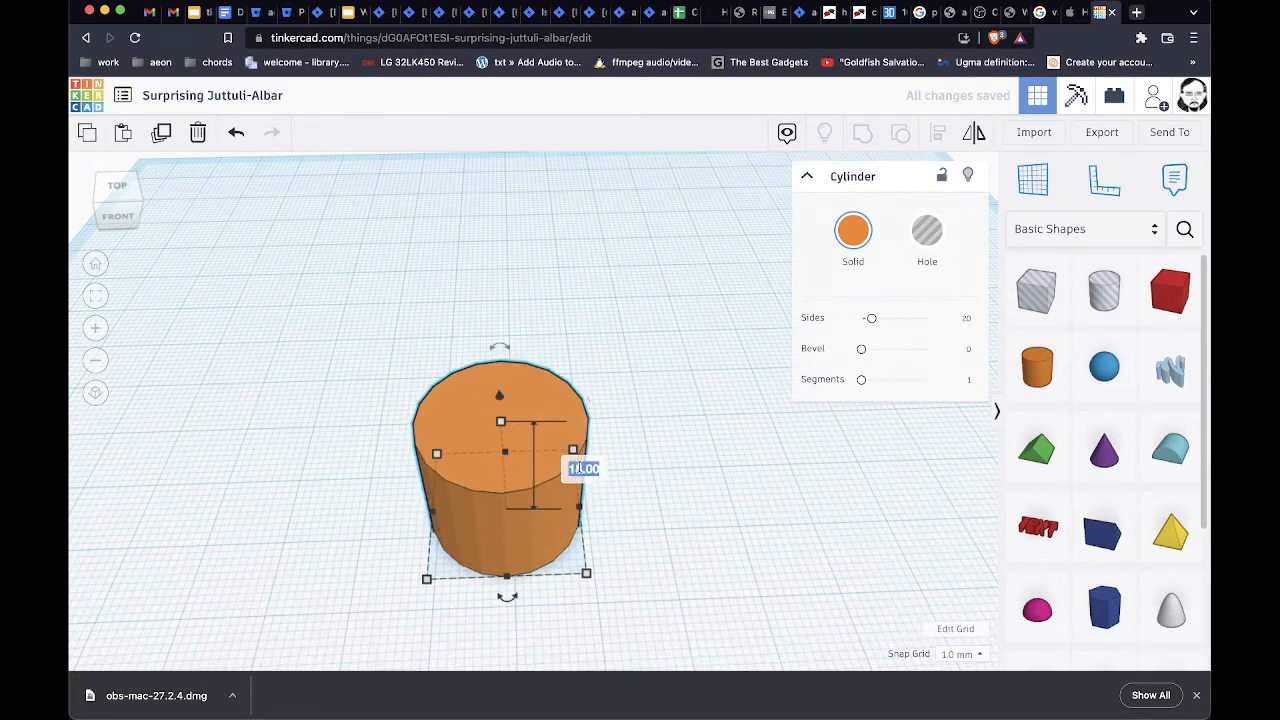
text(3)
key(Return)
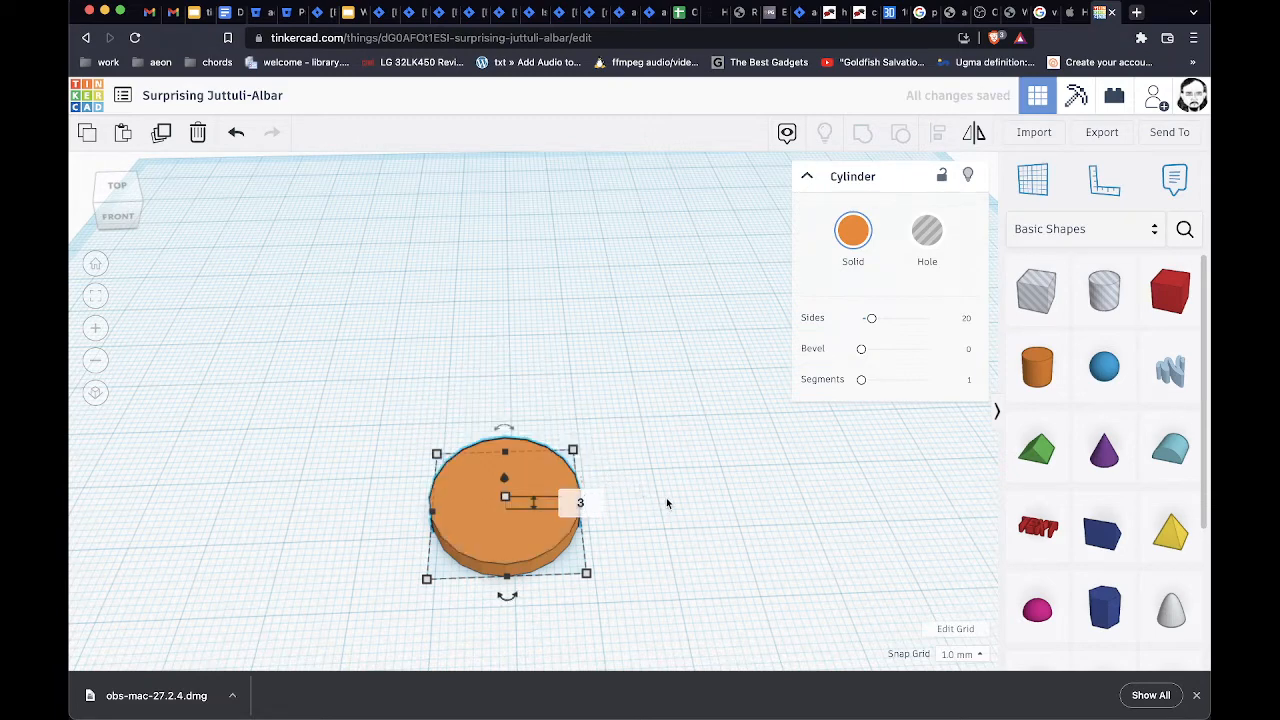
Set a new workplane on the top face of the flat cylinder
right_drag(741, 512, 542, 531)
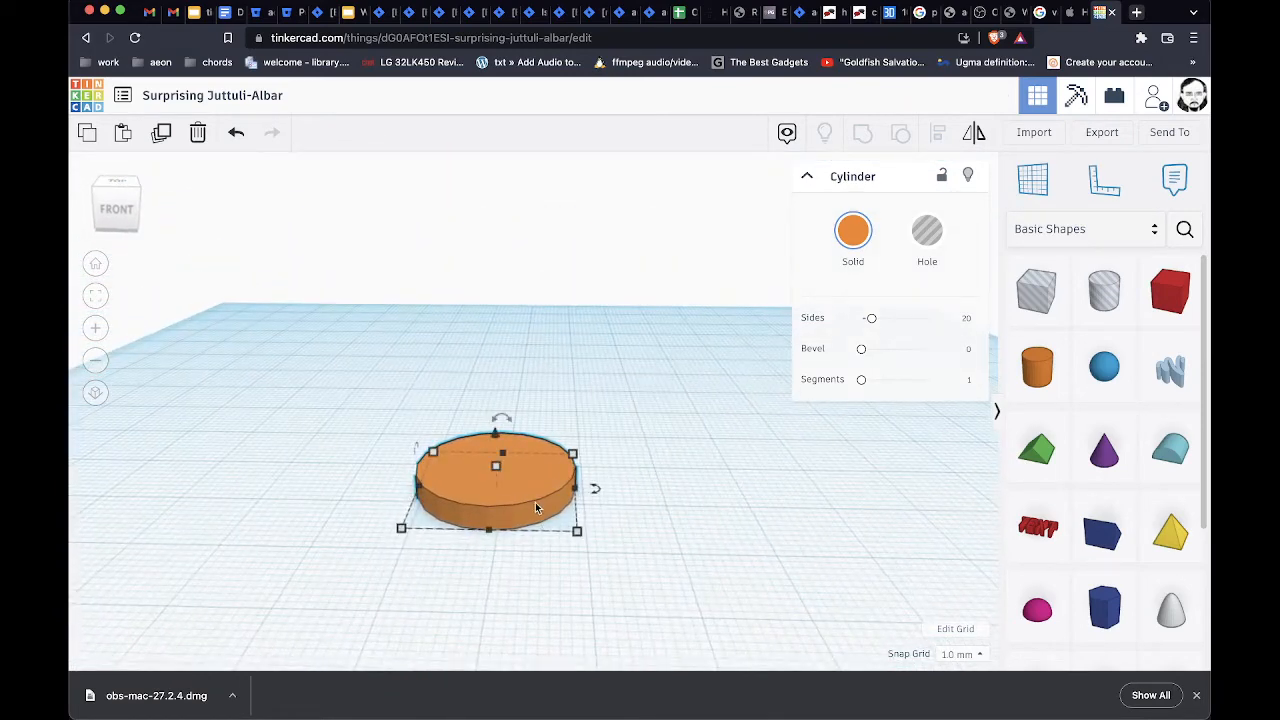
right_drag(728, 498, 723, 508)
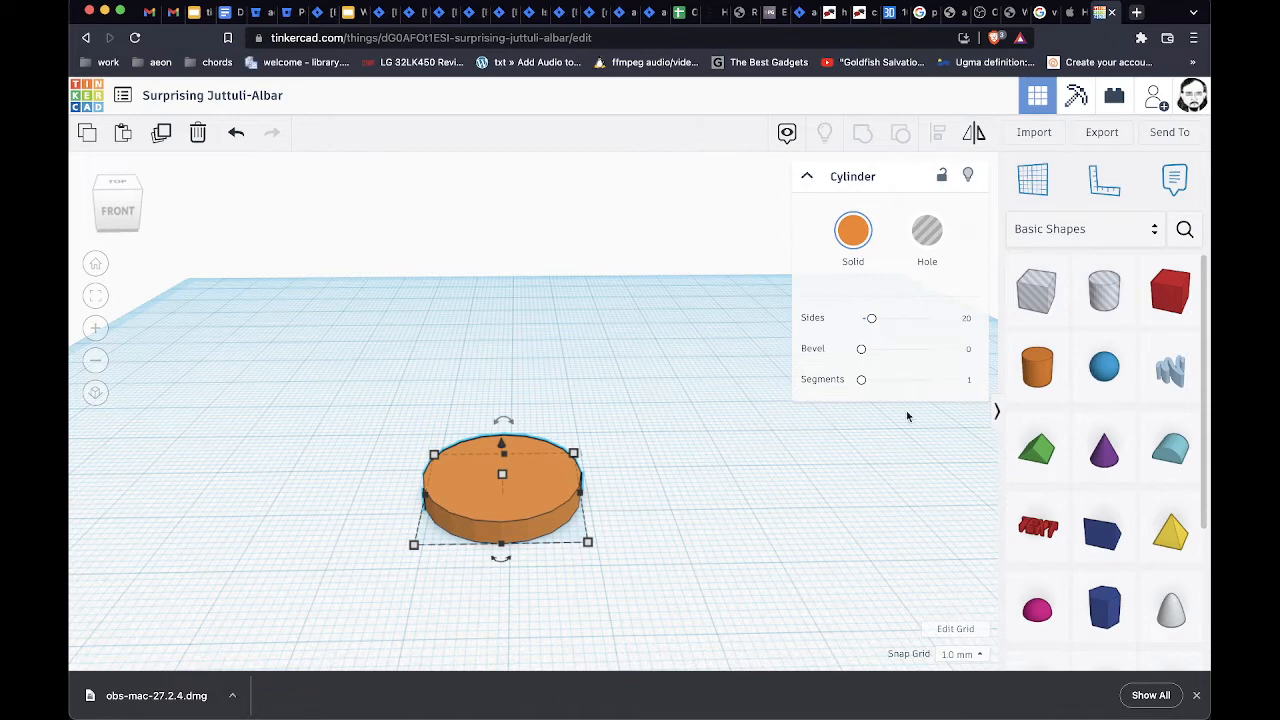
click(1033, 180)
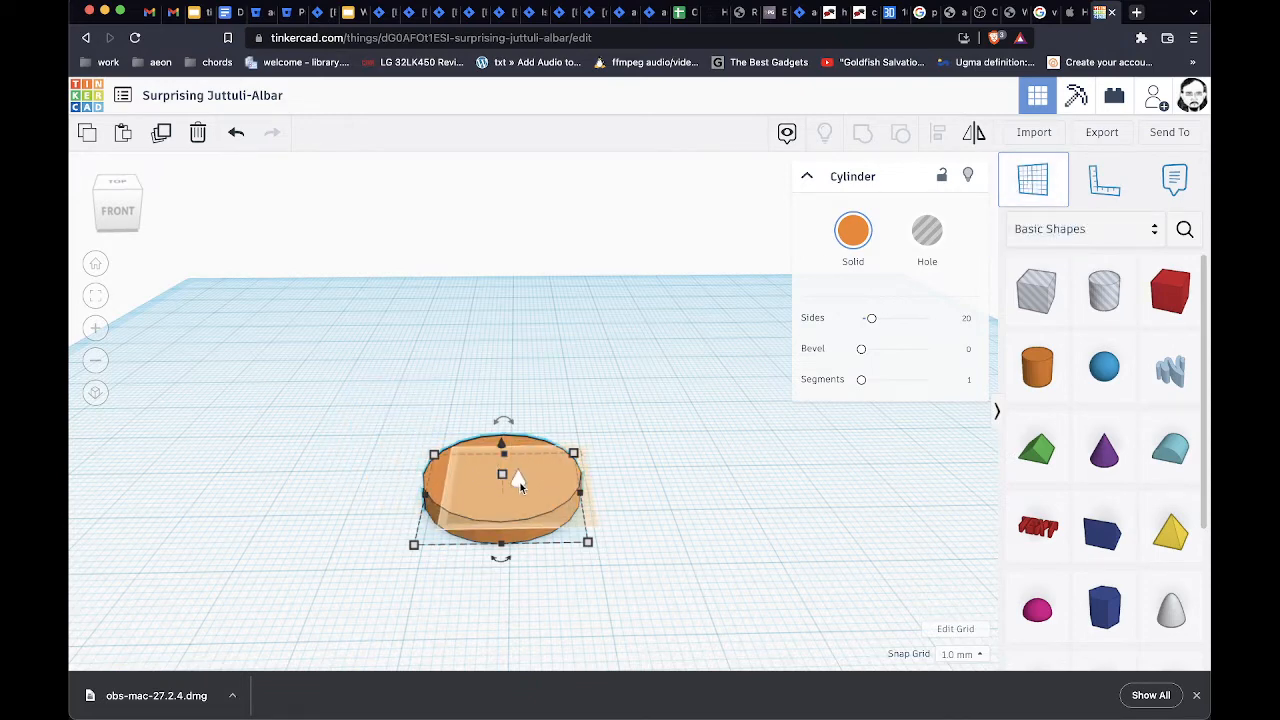
click(528, 480)
mouse_move(600, 561)
right_down()
mouse_move(608, 477)
mouse_move(583, 537)
mouse_move(599, 568)
right_up()
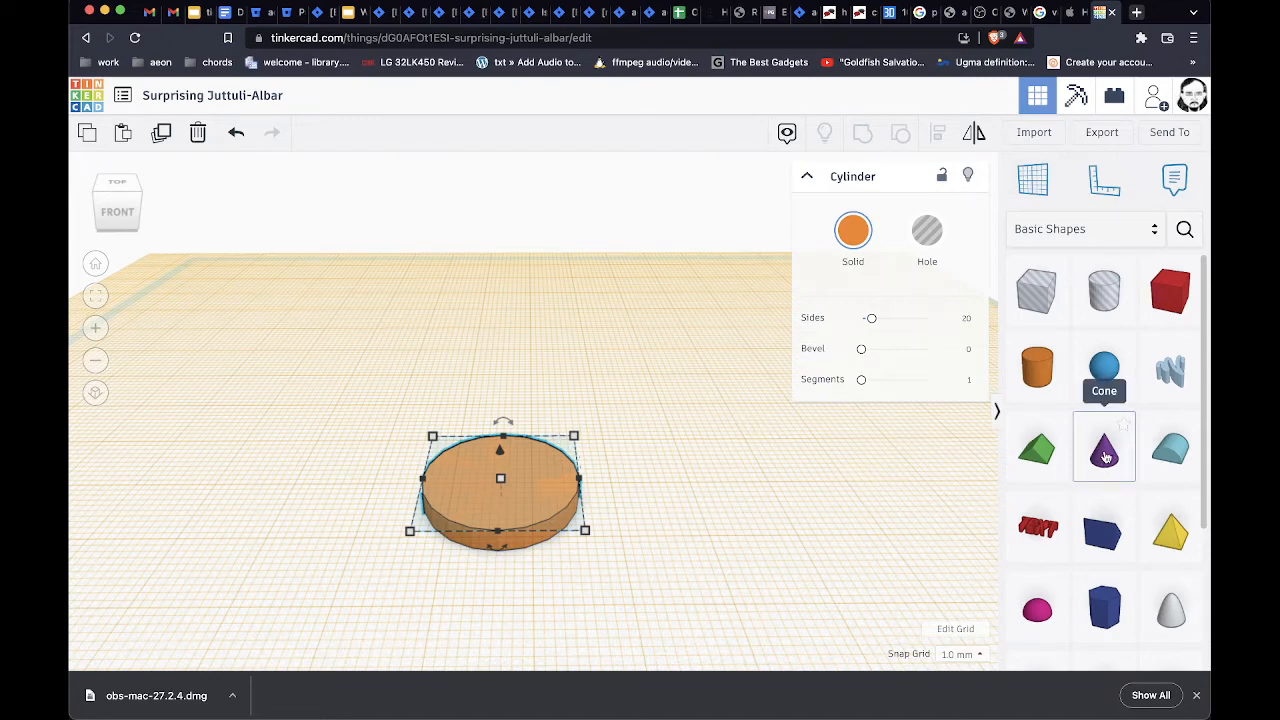
Place a cone on top of the cylinder and set its height to 11 mm
drag(1105, 457, 502, 487)
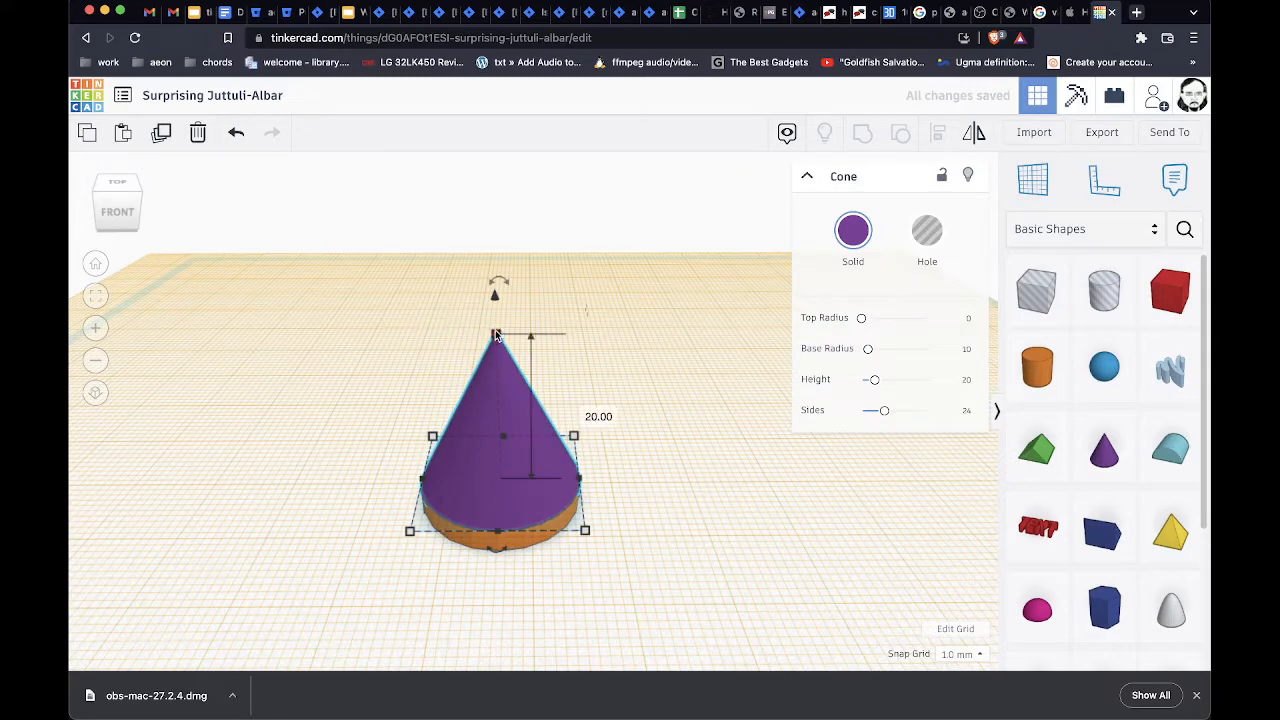
click(597, 417)
text(11)
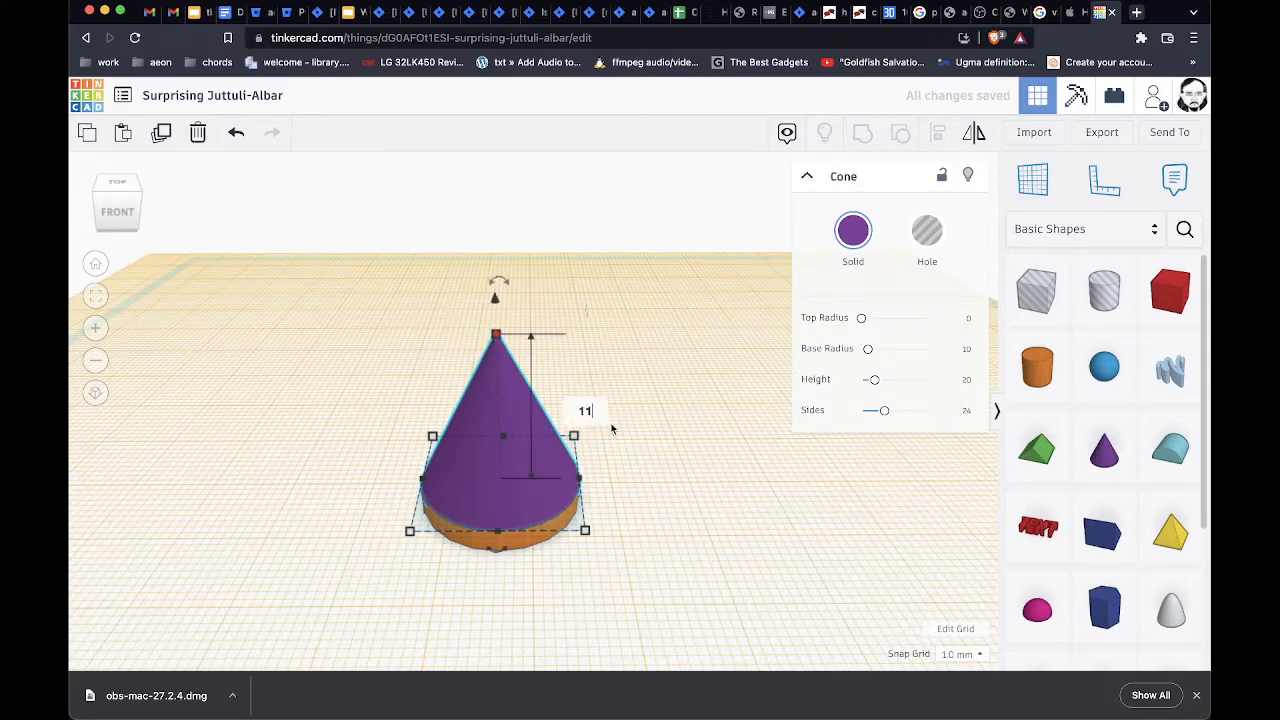
key(Return)
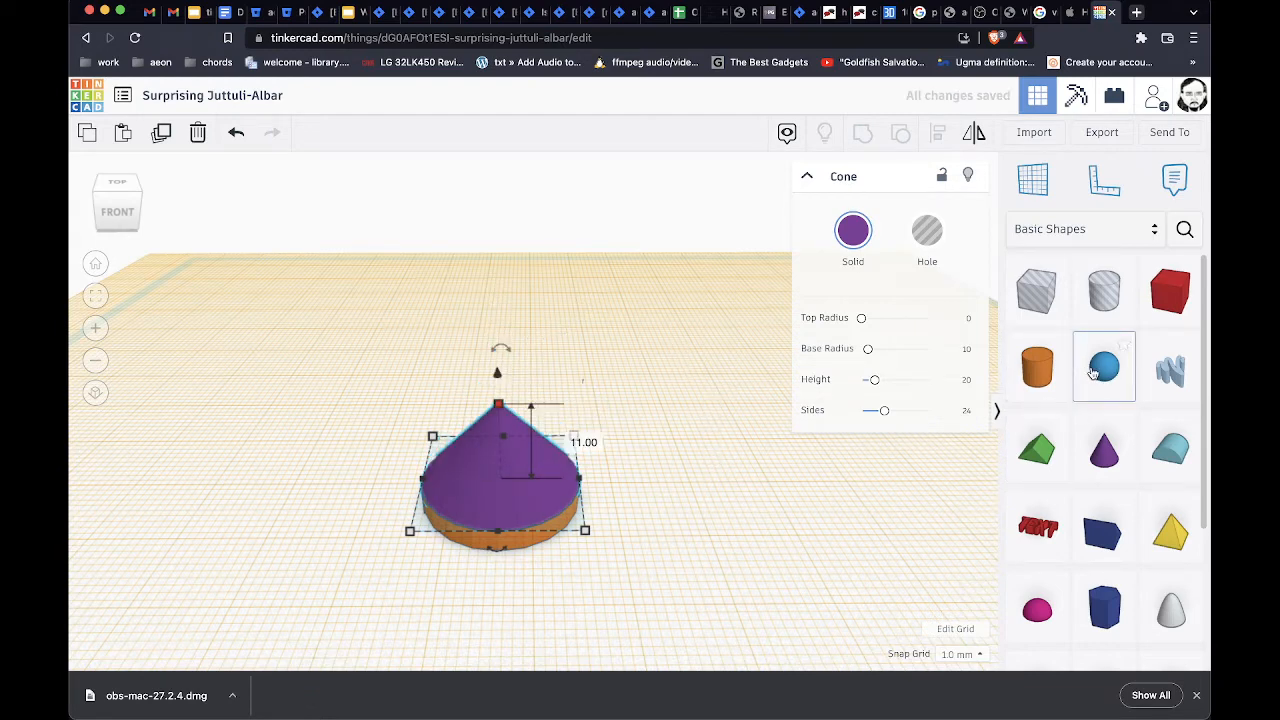
Add a sphere over the cone and shift it so that it sits above the stacked shapes
drag(1104, 367, 499, 504)
right_drag(515, 560, 649, 557)
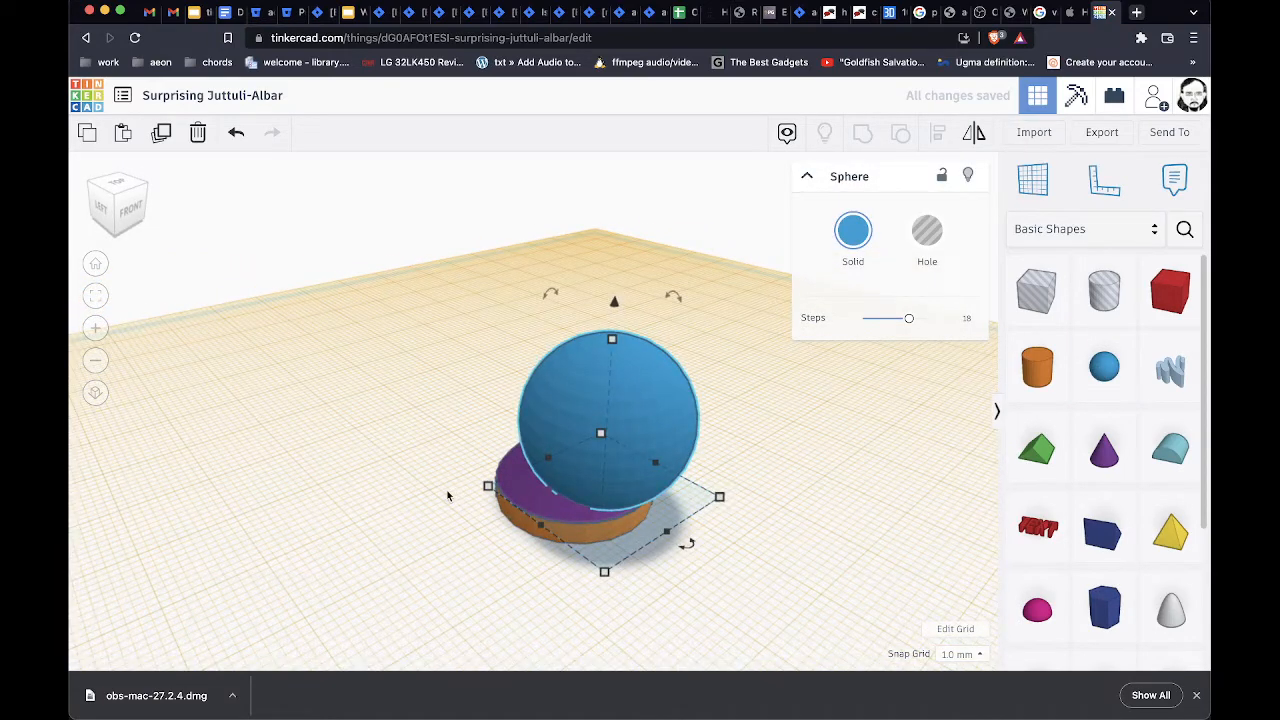
right_drag(449, 494, 651, 402)
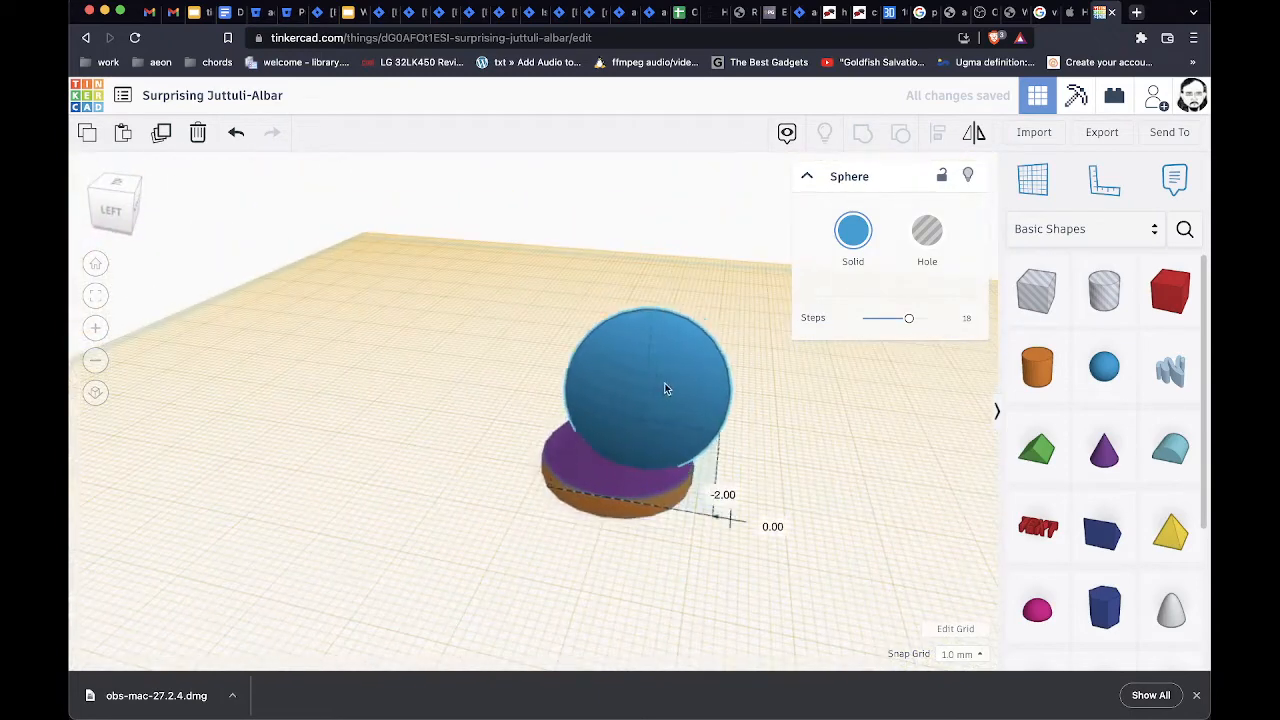
drag(643, 387, 643, 387)
right_drag(907, 487, 686, 482)
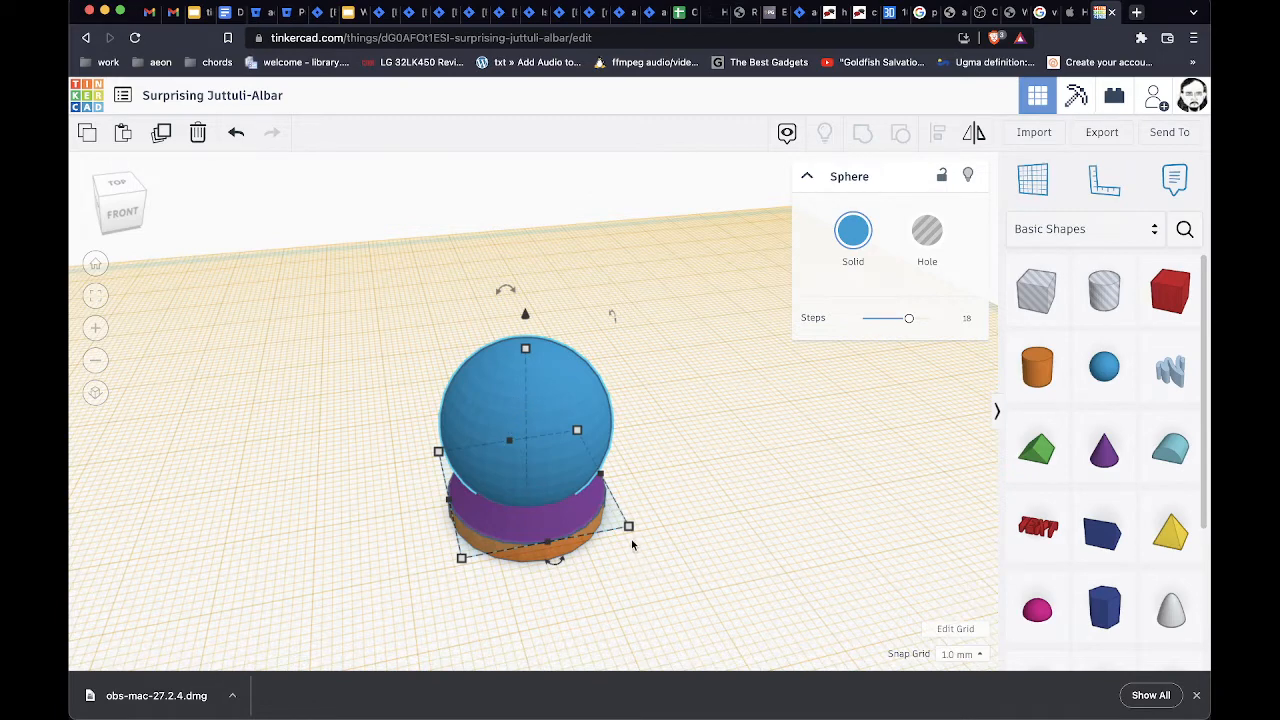
Resize the sphere to 18 mm in length, width and height
mouse_move(629, 534)
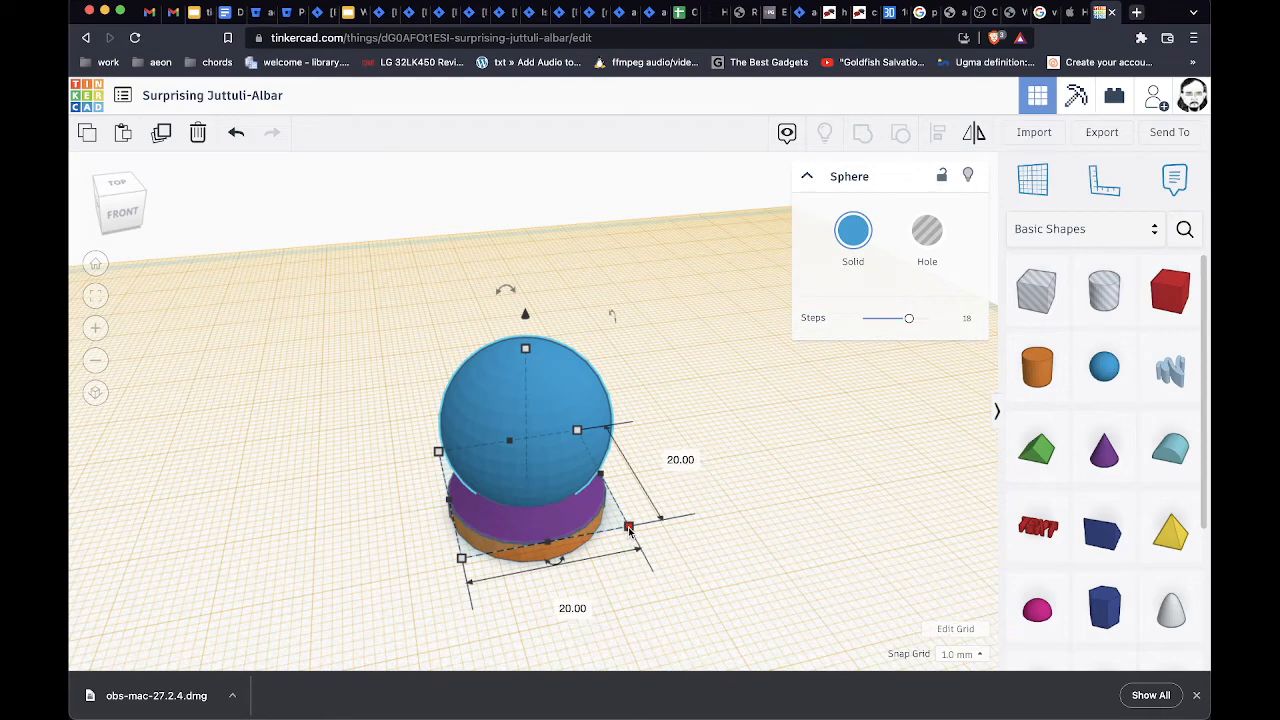
click(680, 461)
text(18)
key(Return)
text(18)
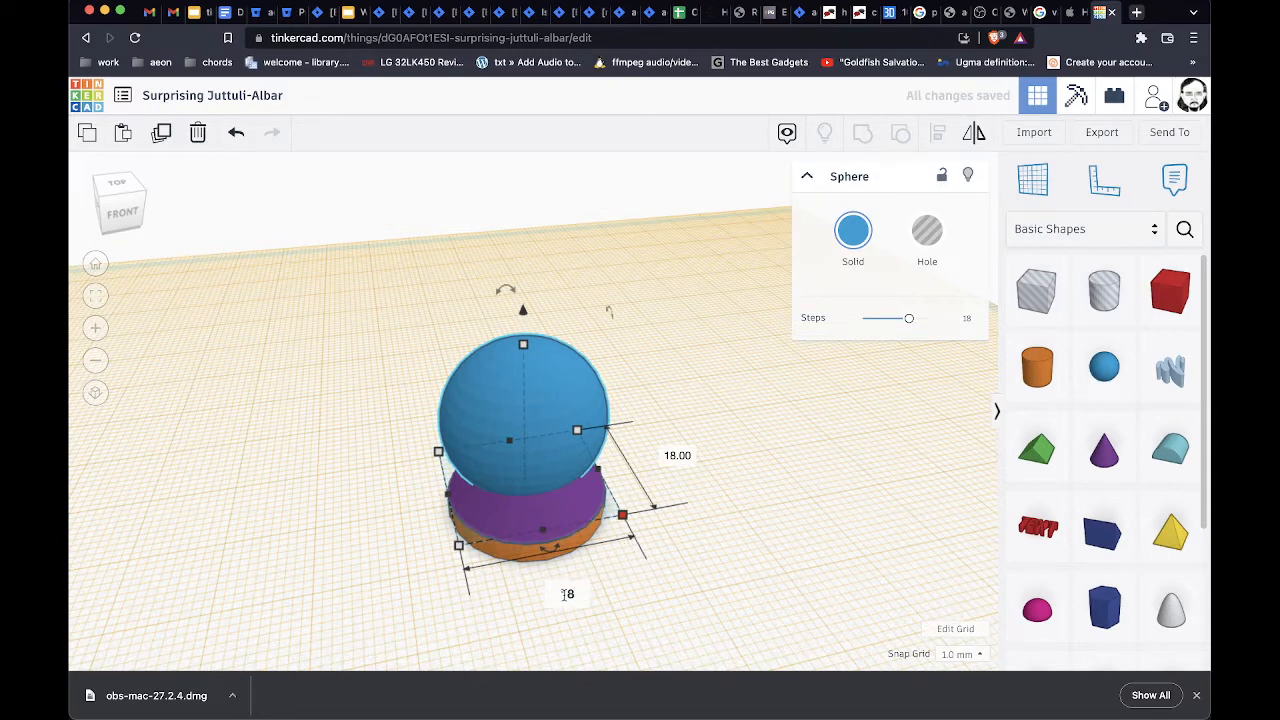
key(Return)
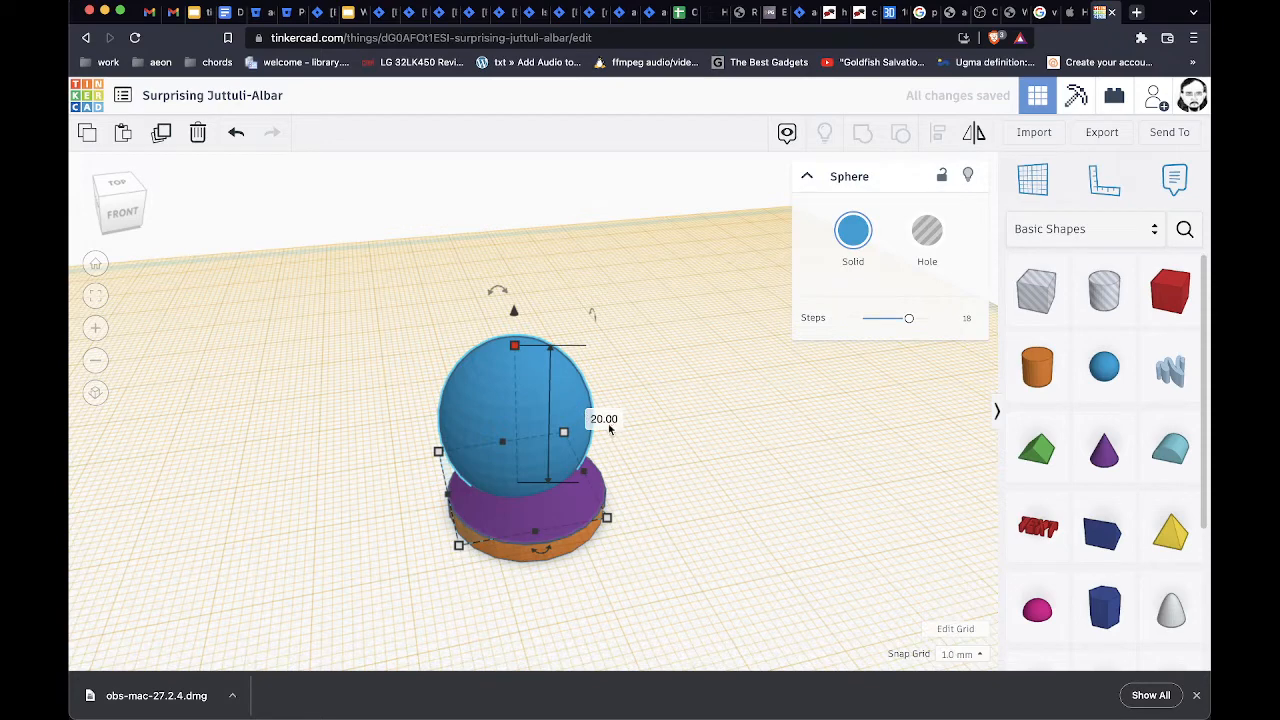
click(604, 419)
text(18)
key(Return)
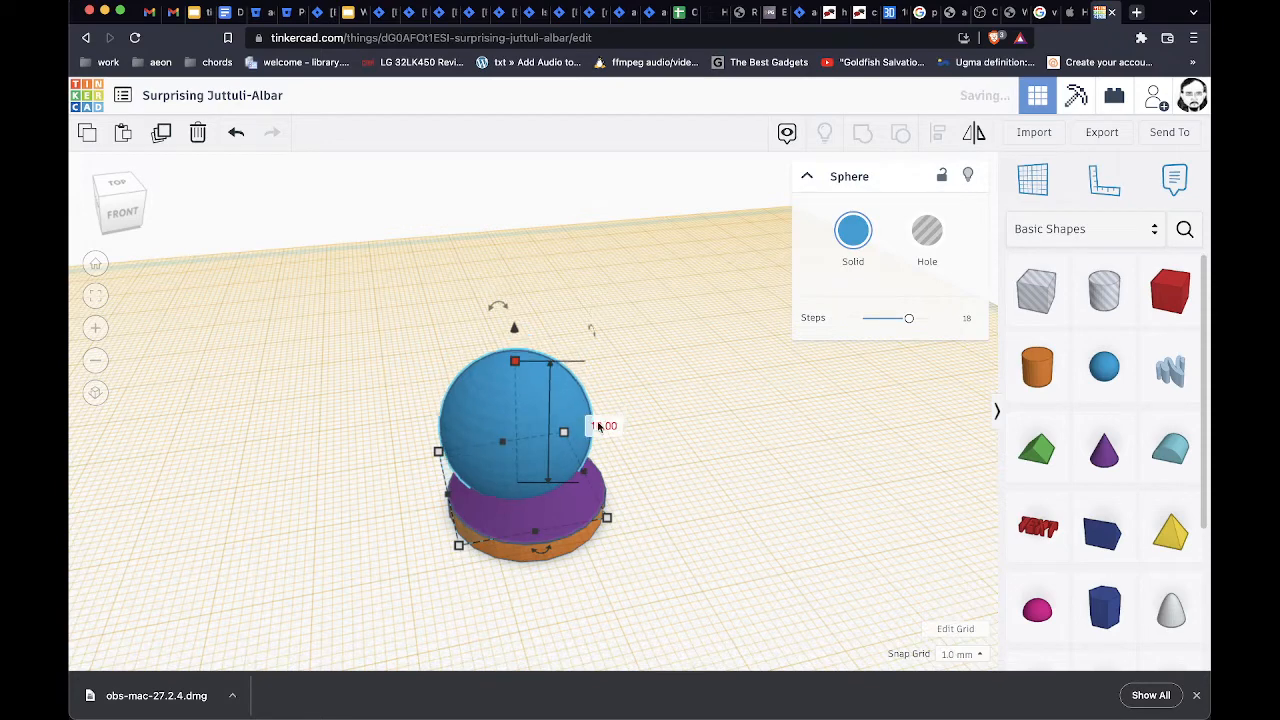
click(687, 460)
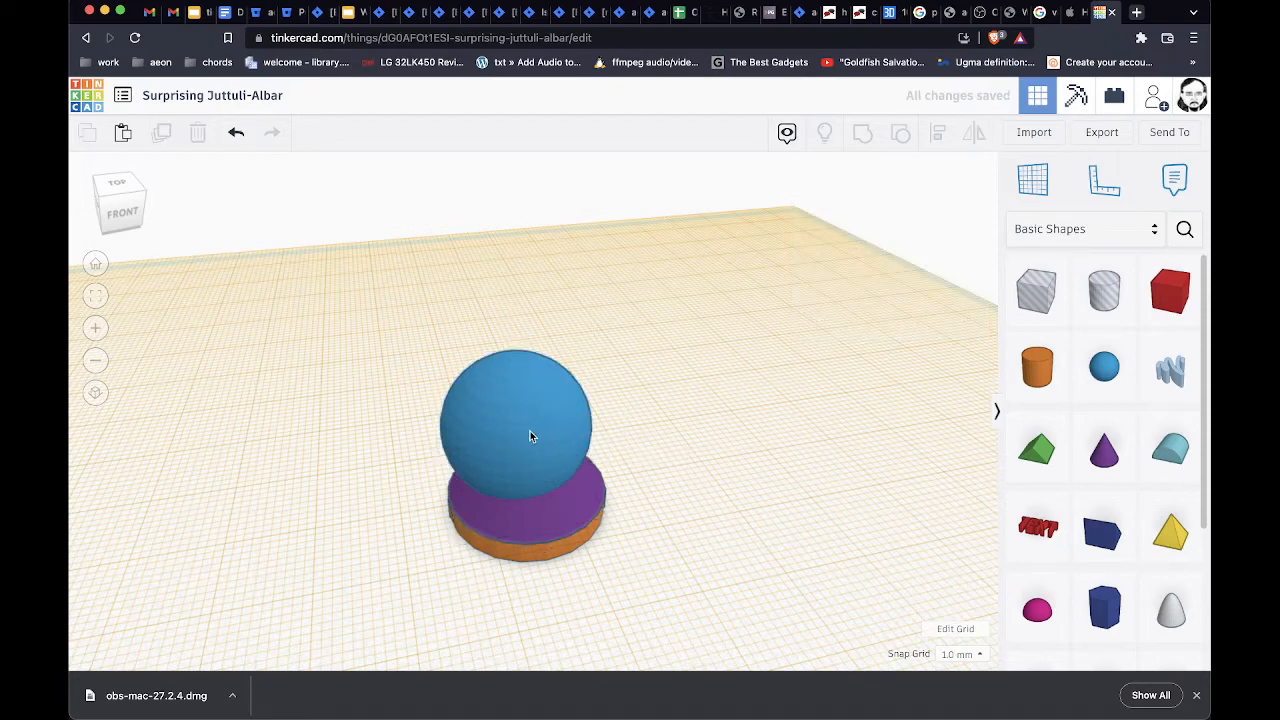
Move the sphere slightly toward the front and flatten it to a height of 5 mm
drag(530, 431, 532, 441)
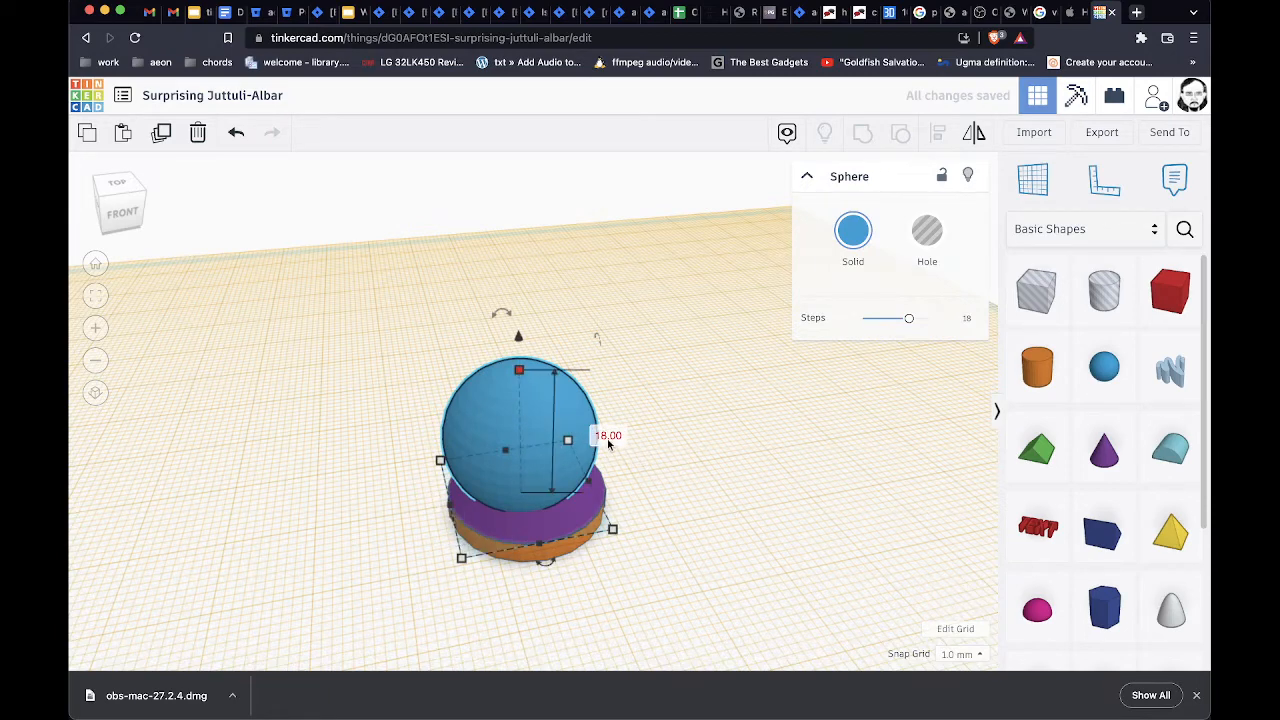
click(604, 437)
text(5)
key(Return)
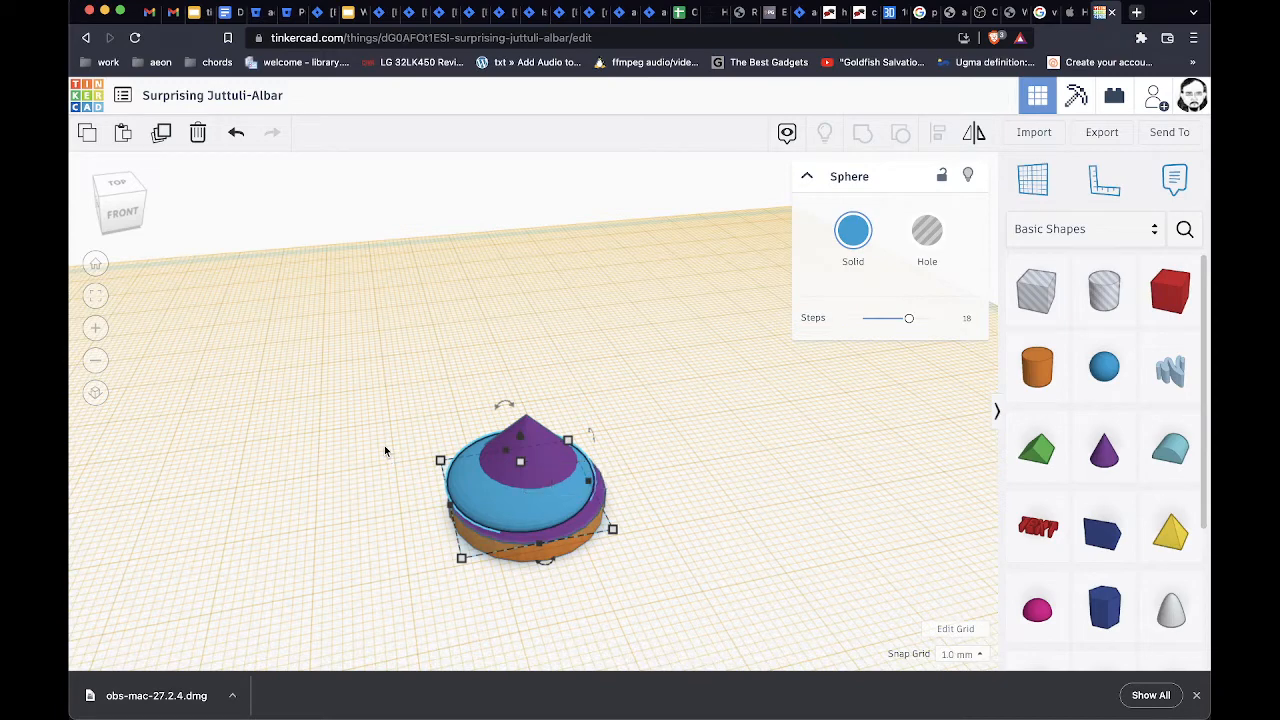
Nudge the flattened sphere one net grid step right and one step back to centre it around the cone
key(Right)
key(Right)
key(Left)
key(Up)
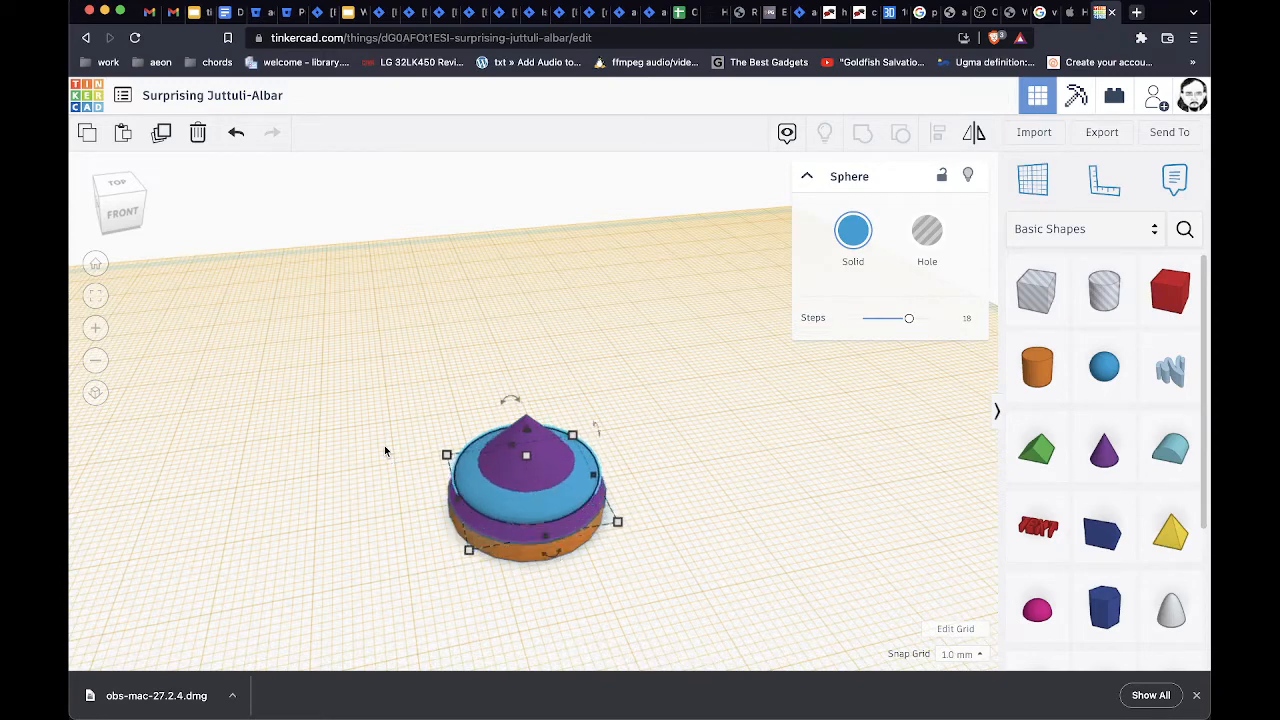
Add a cone to the workplane beside the stacked shapes and set its height to 28 mm
right_drag(738, 611, 718, 581)
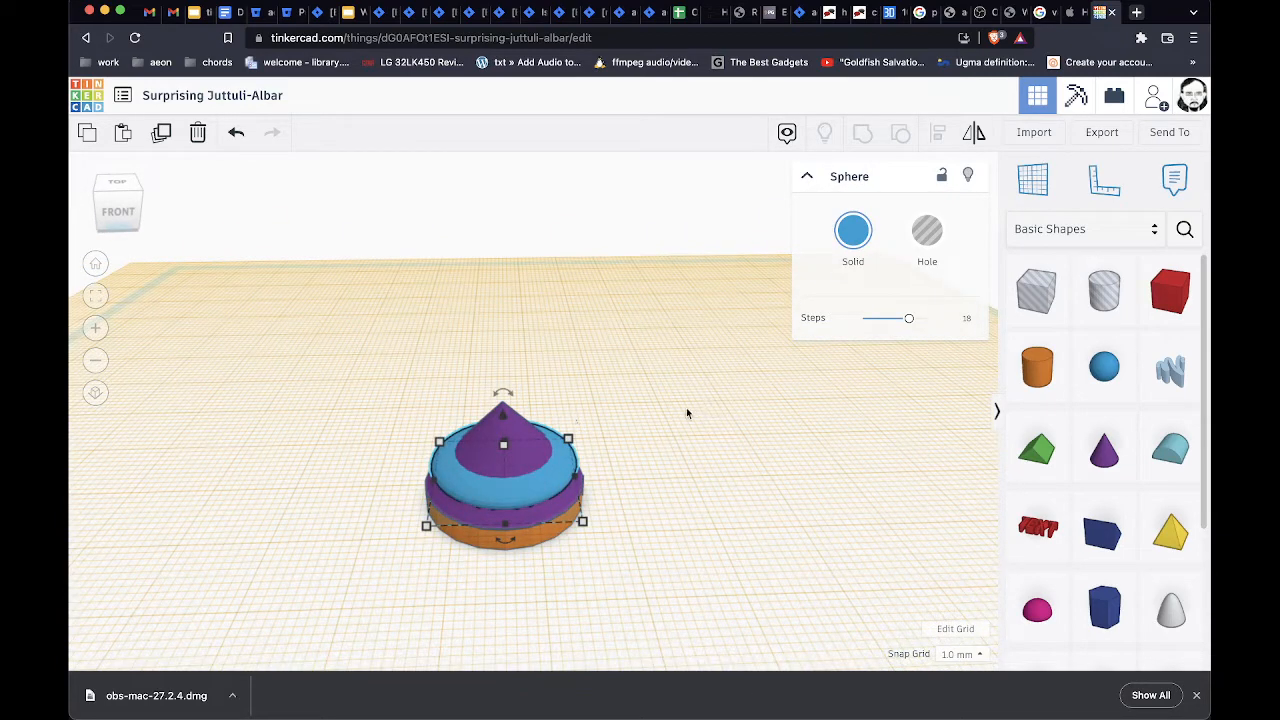
drag(1104, 450, 697, 503)
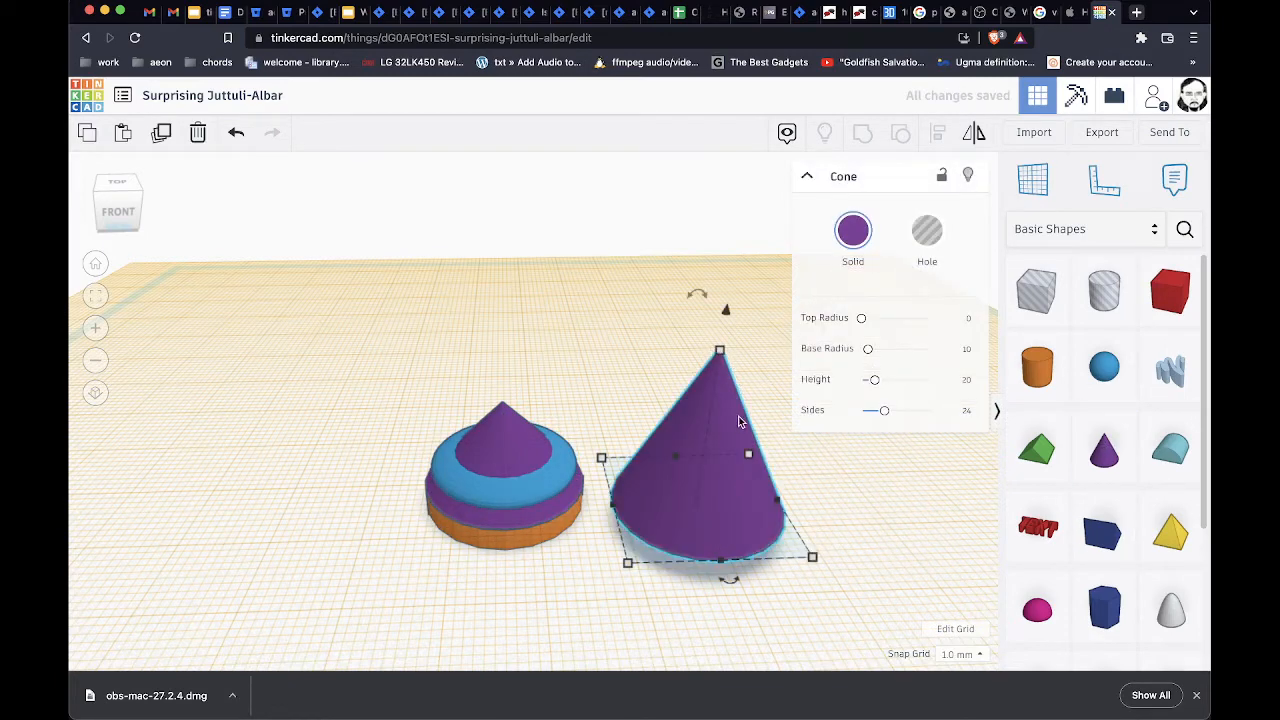
click(718, 353)
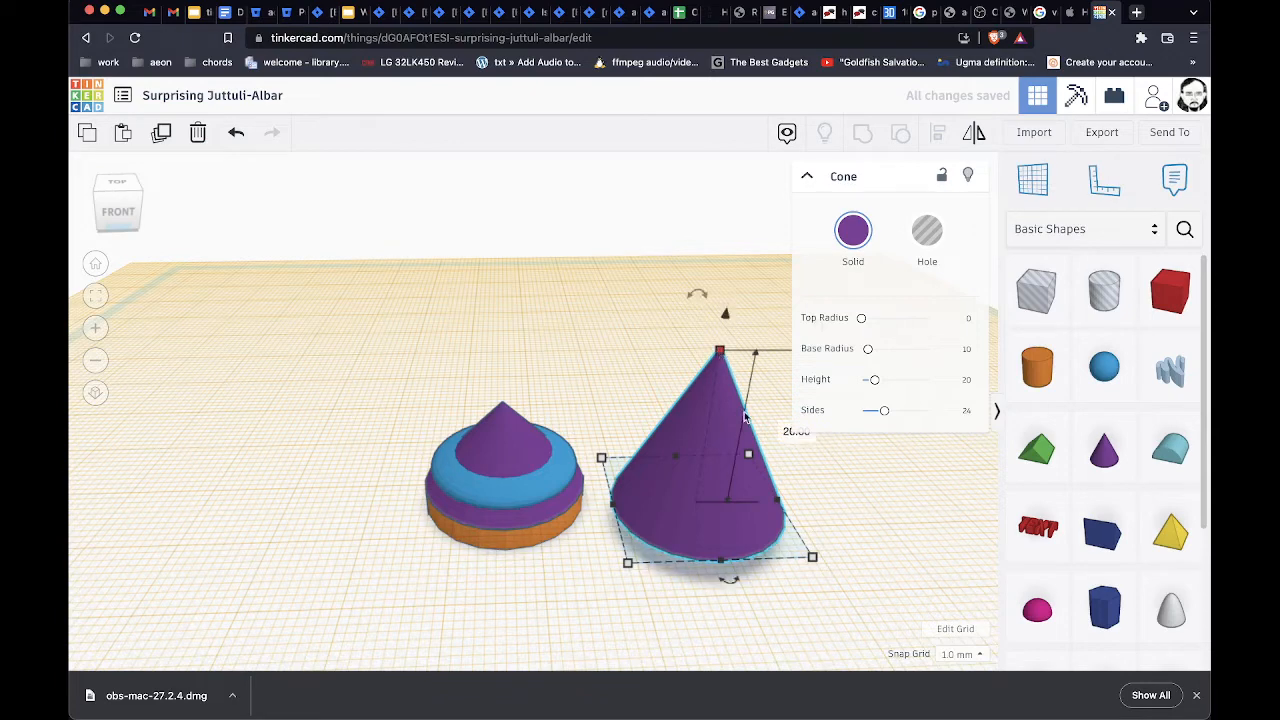
click(807, 177)
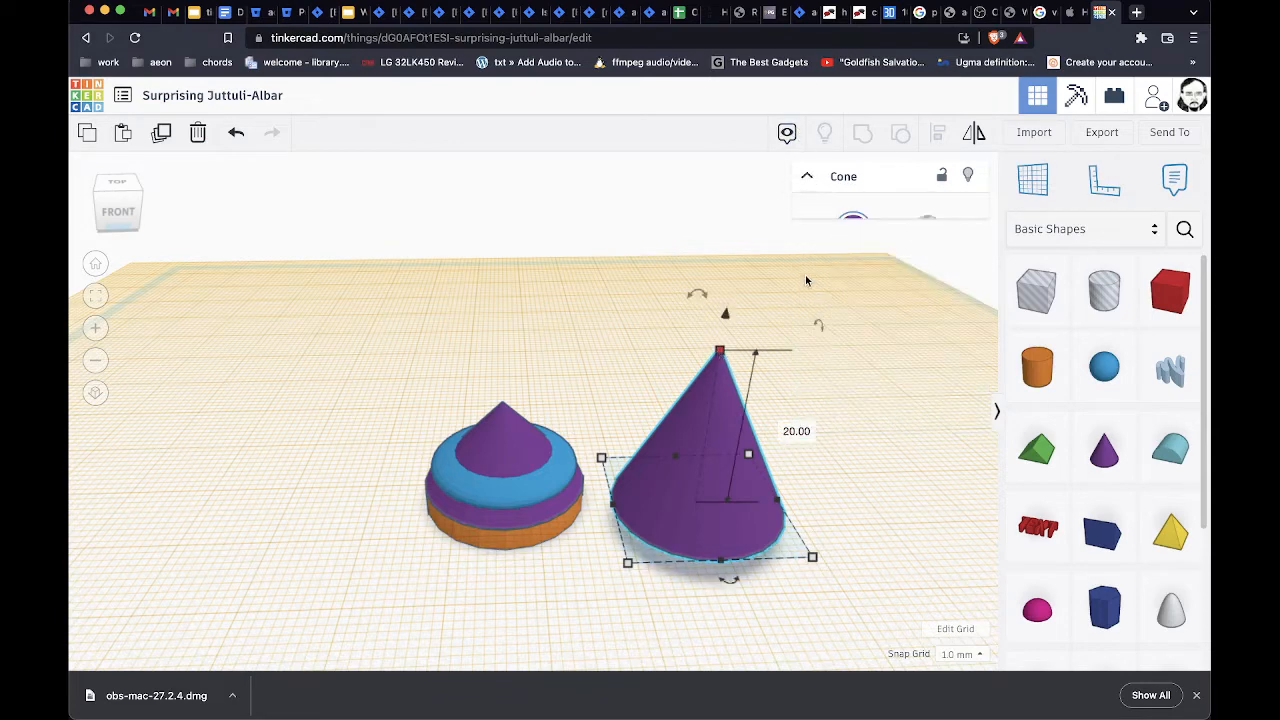
click(796, 436)
text(28)
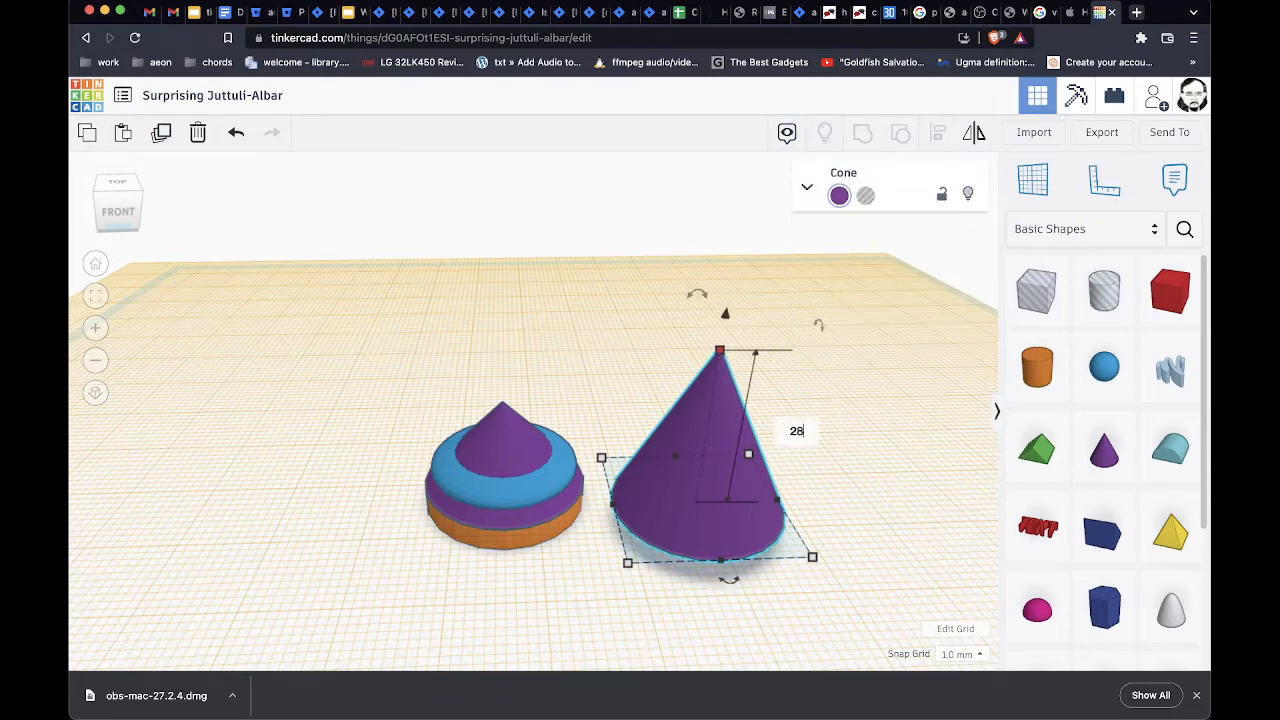
key(Return)
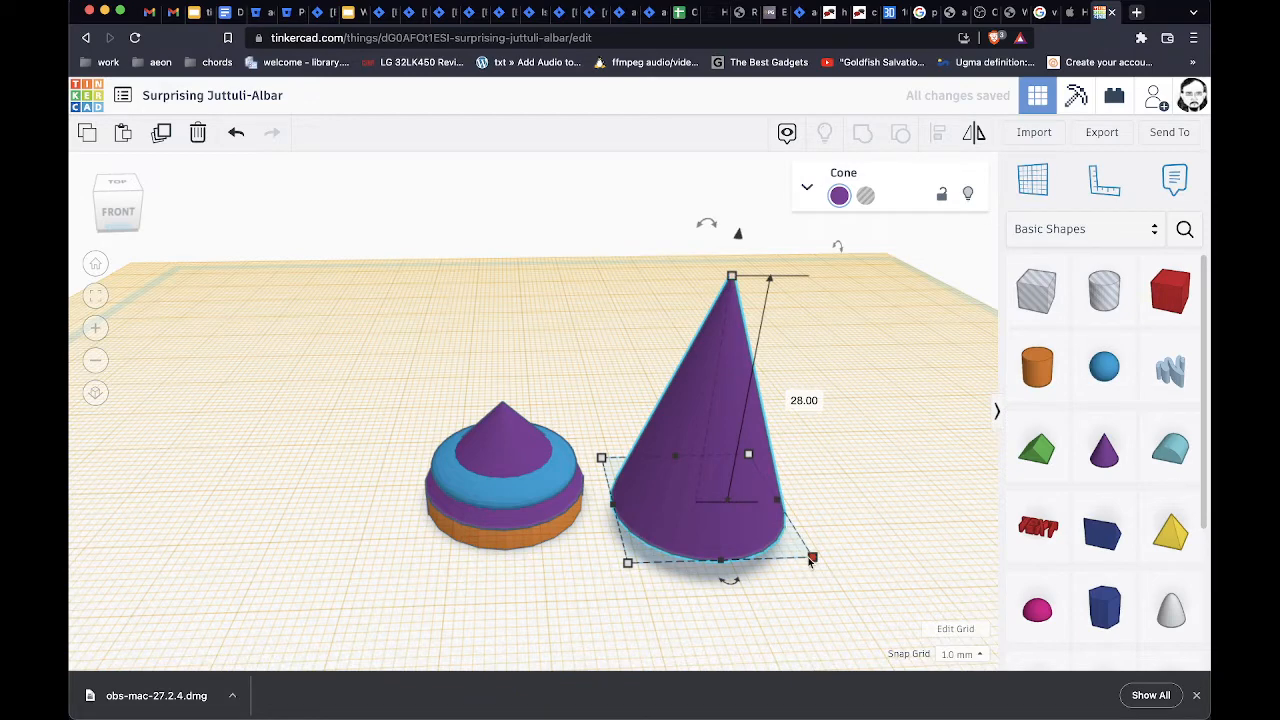
Scale the tall cone down uniformly to a 14 mm by 14 mm base and place it centred and raised over the flattened sphere
drag(814, 558, 738, 524)
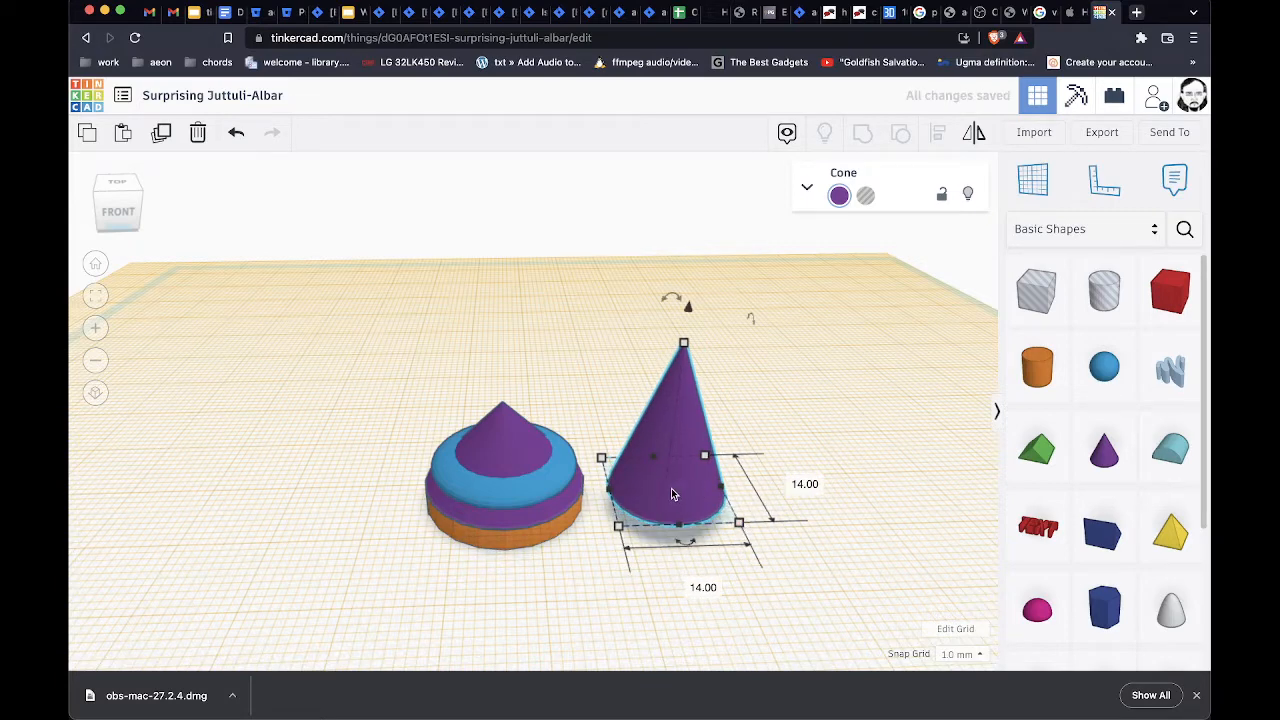
drag(671, 488, 493, 484)
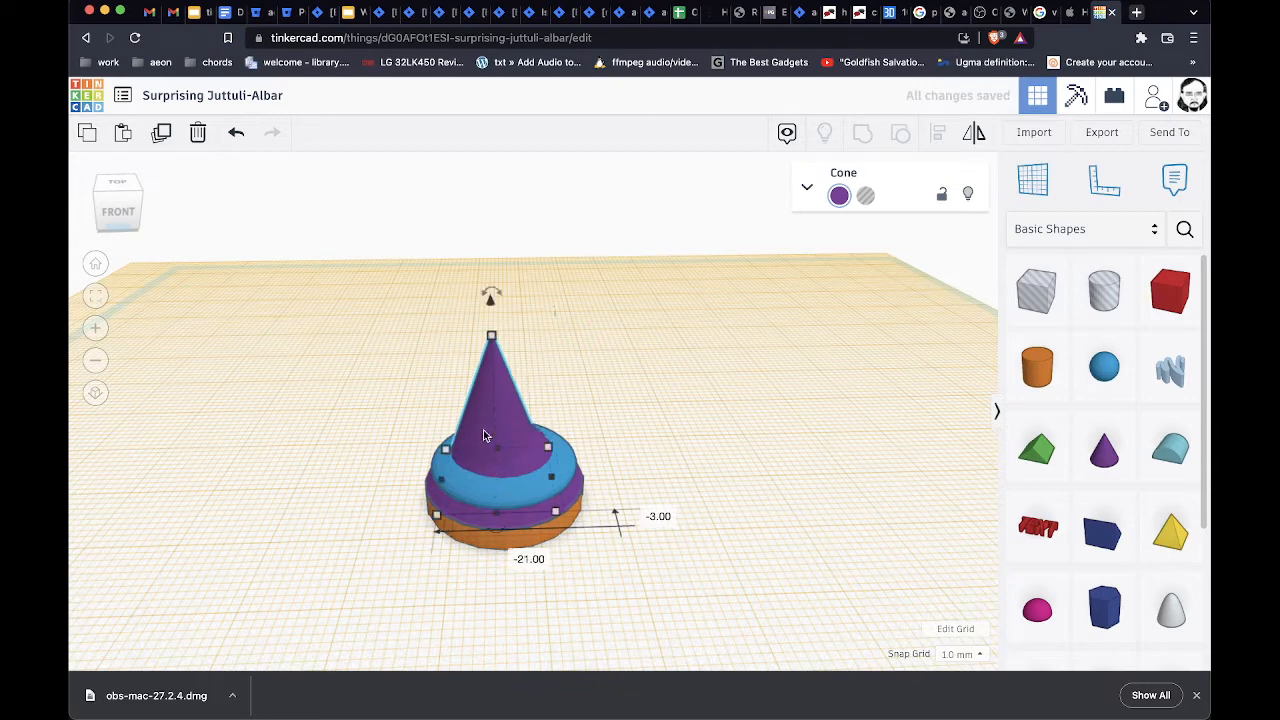
drag(486, 434, 503, 420)
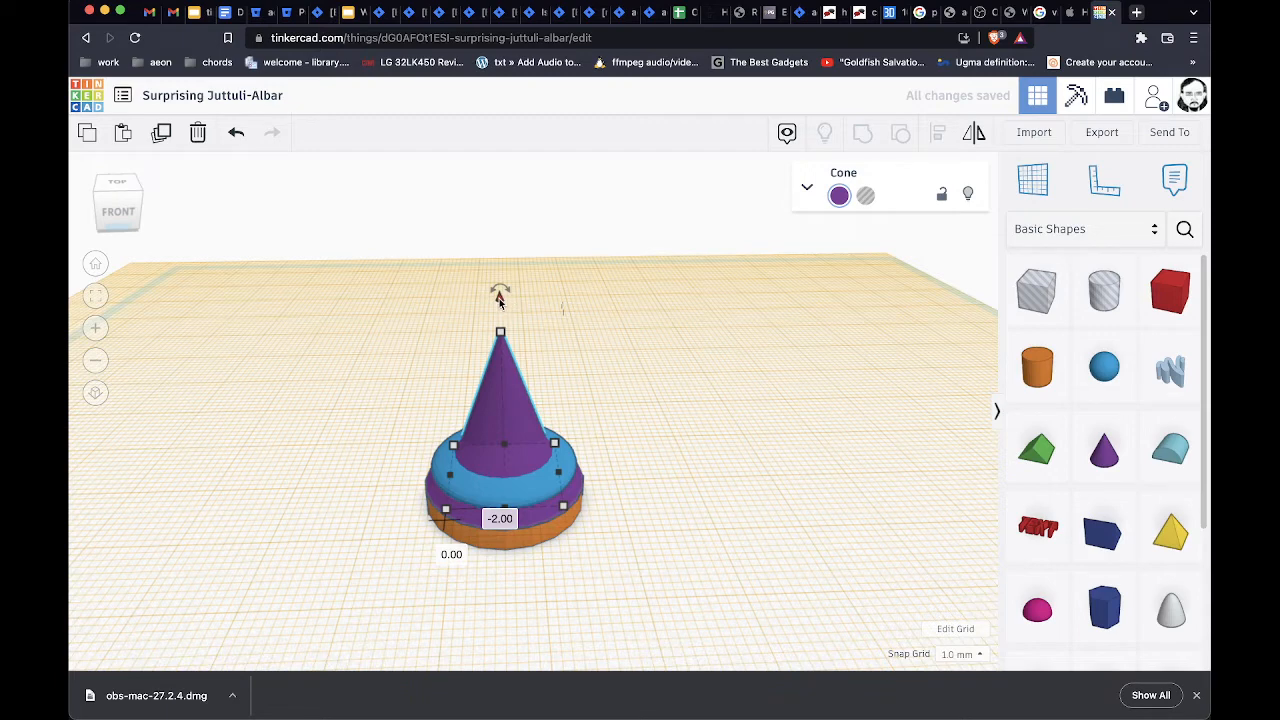
drag(500, 300, 499, 275)
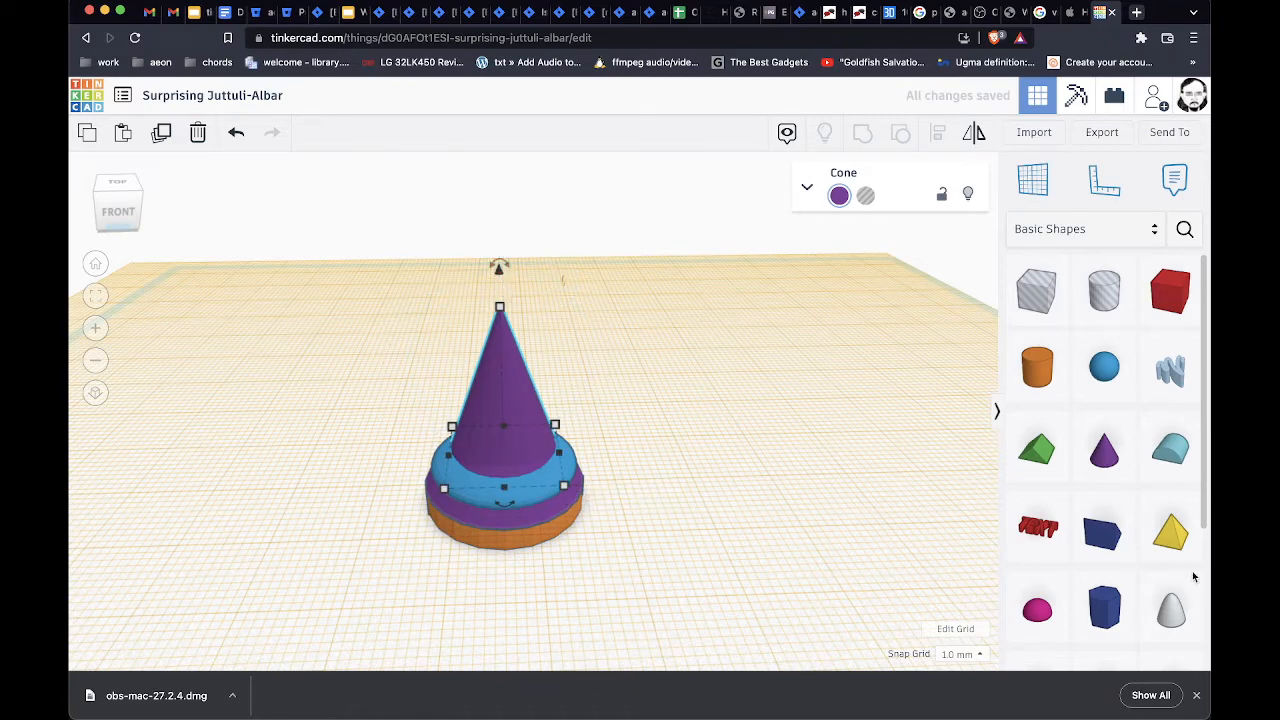
Add another cone beside the stack, set its height to 19 mm and scale it down uniformly to about 11.4 mm high
drag(1104, 450, 736, 478)
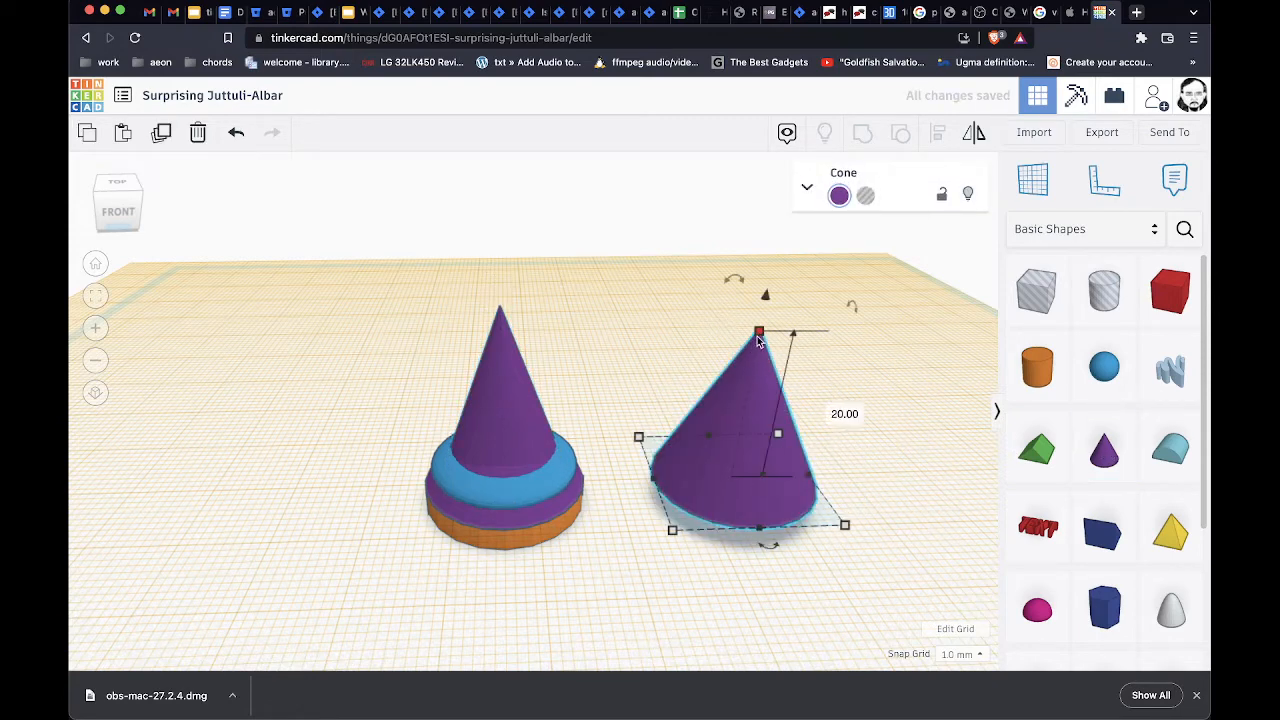
click(824, 410)
text(19)
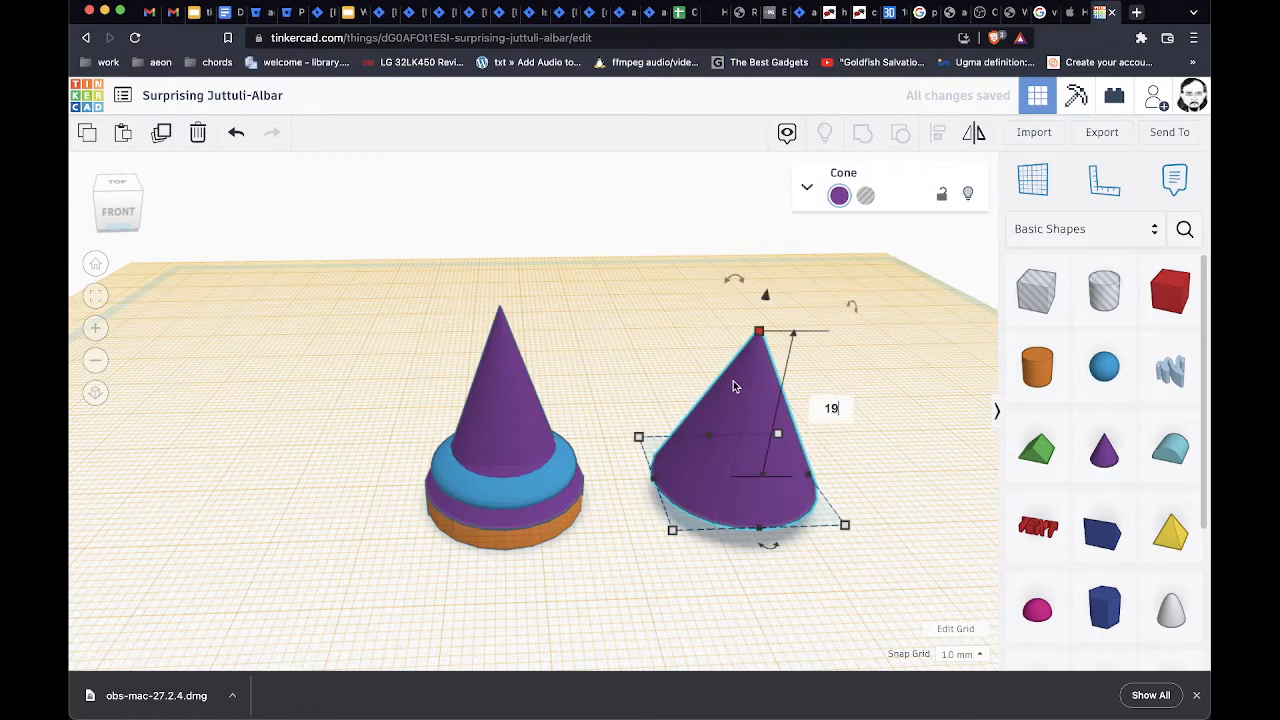
key(Return)
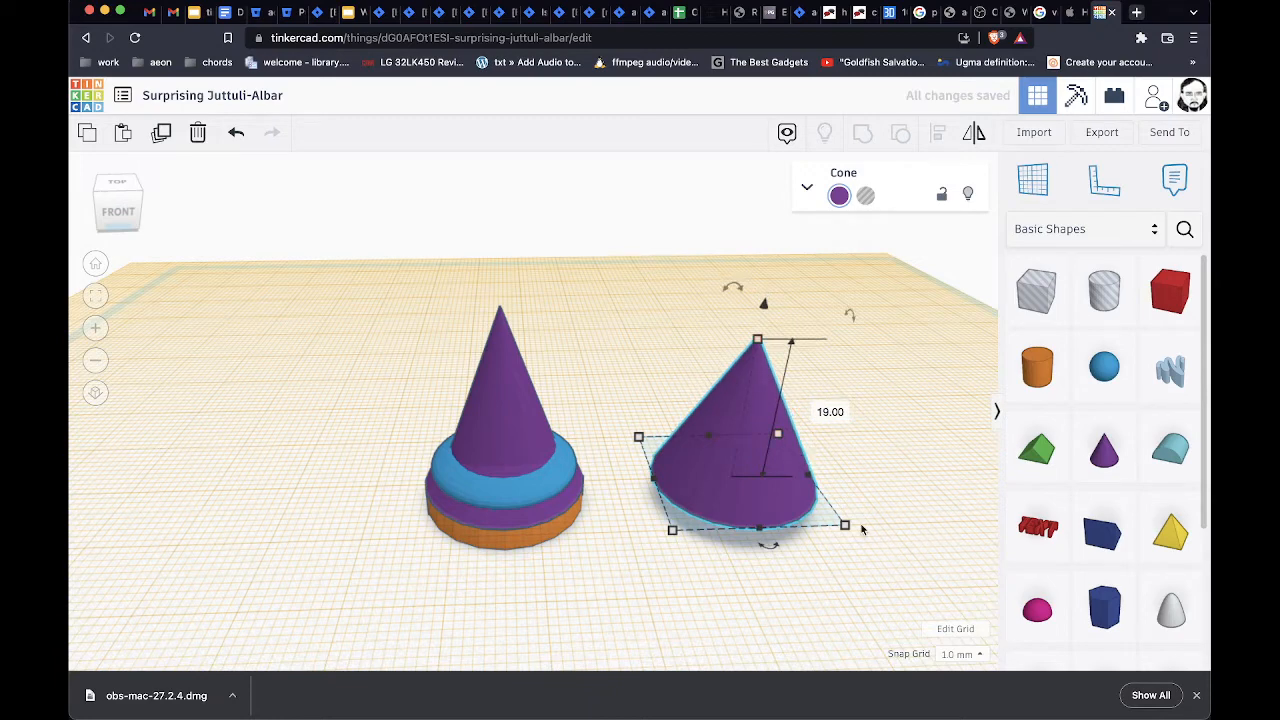
drag(845, 528, 742, 481)
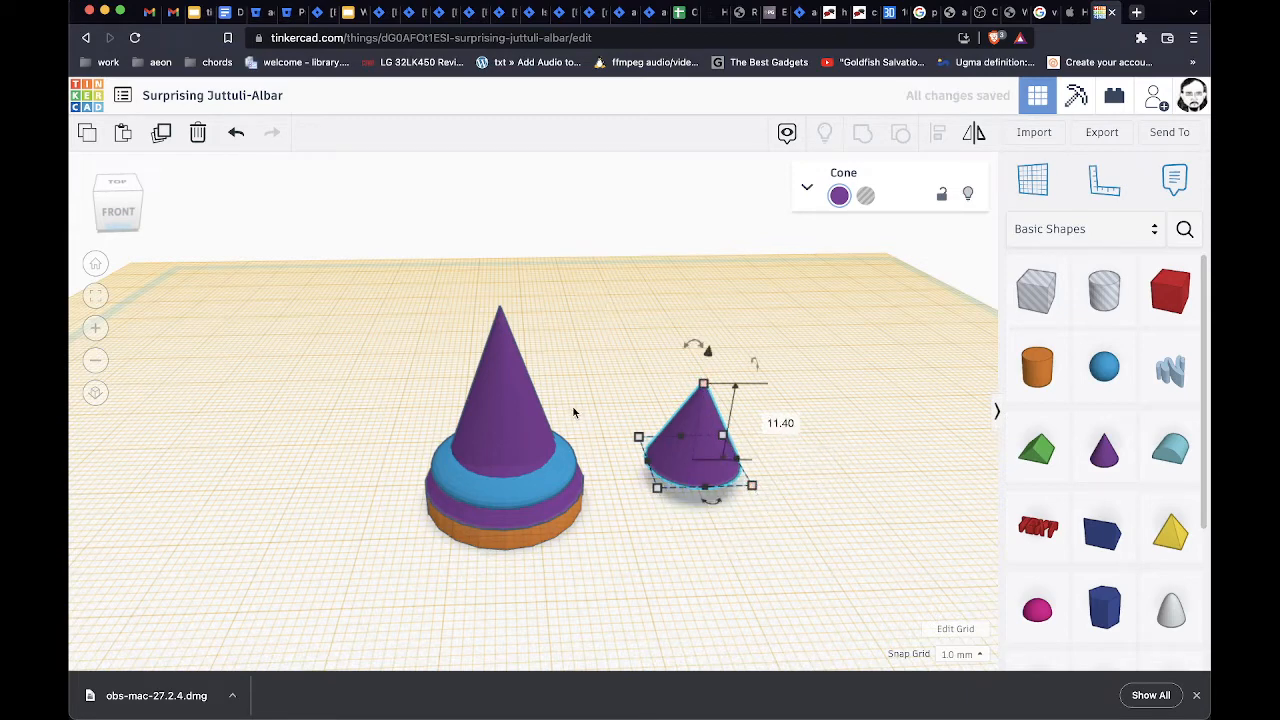
Stretch the small separate cone to a height of 18 mm
click(776, 423)
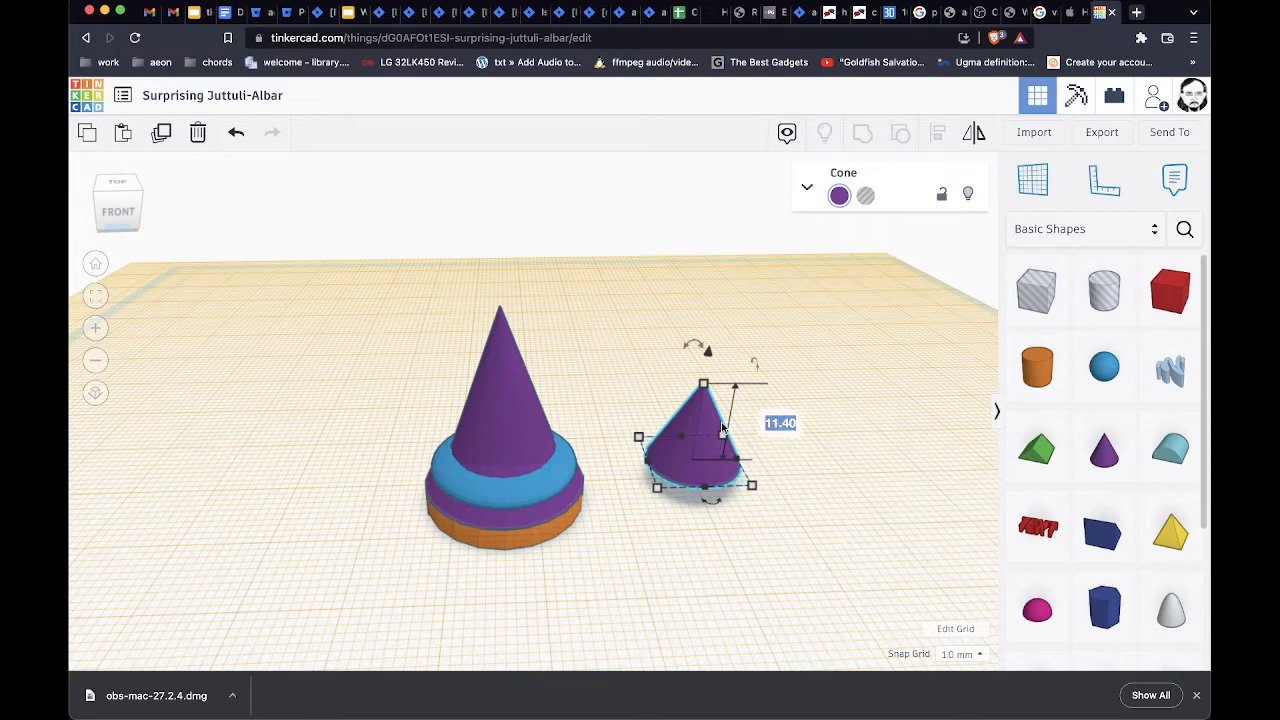
text(18)
key(Return)
click(806, 464)
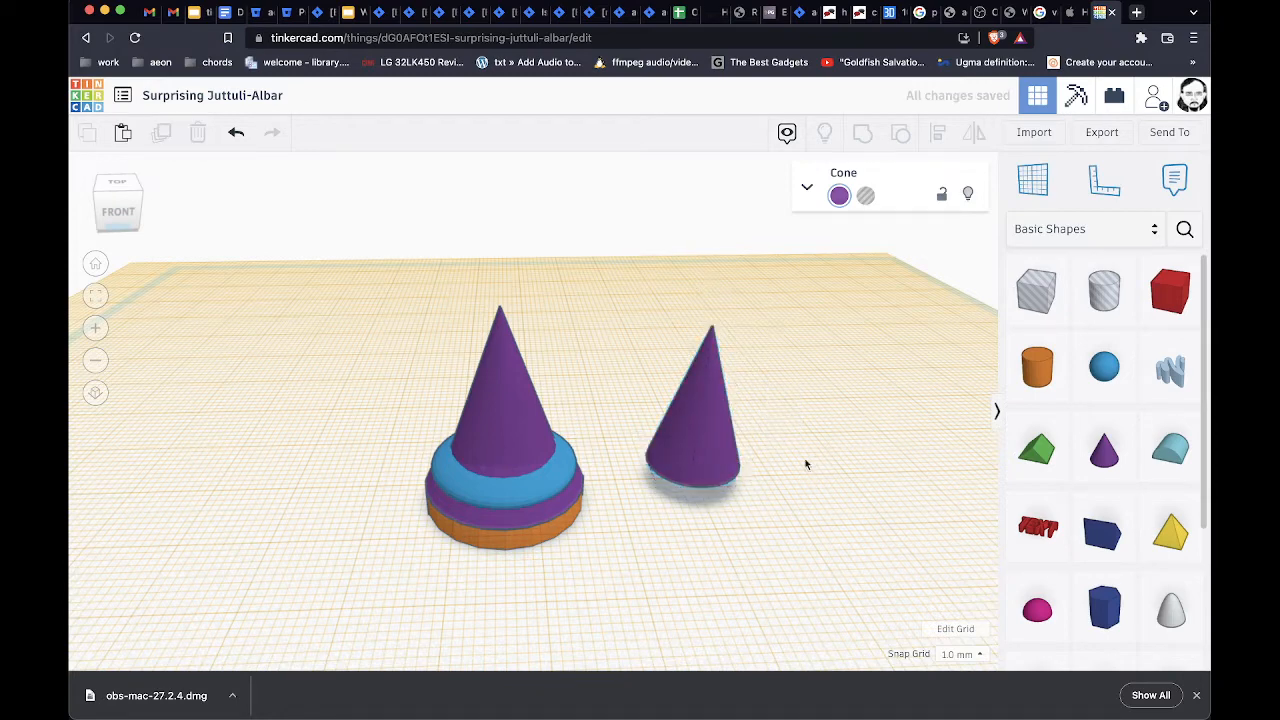
Rotate the 18 mm cone by 180° so that its point faces down
click(686, 445)
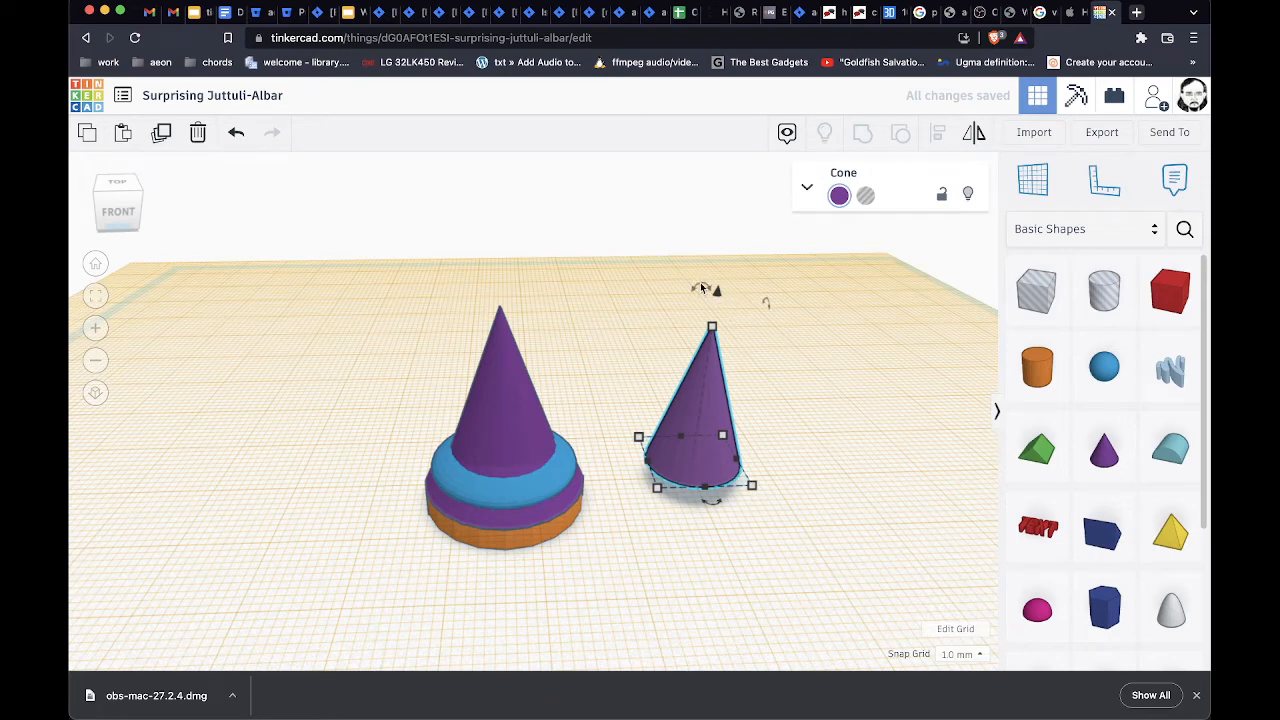
mouse_move(702, 288)
mouse_down()
mouse_move(760, 252)
mouse_move(755, 322)
mouse_move(700, 290)
mouse_up()
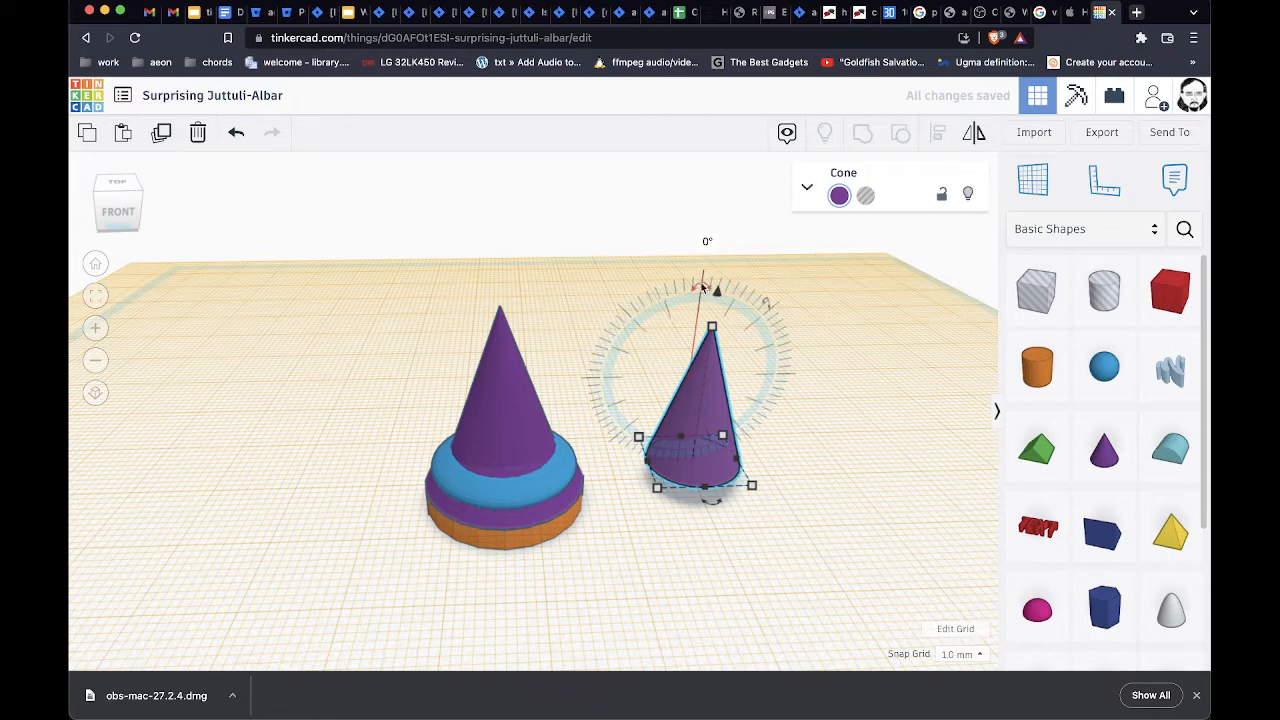
drag(702, 288, 674, 494)
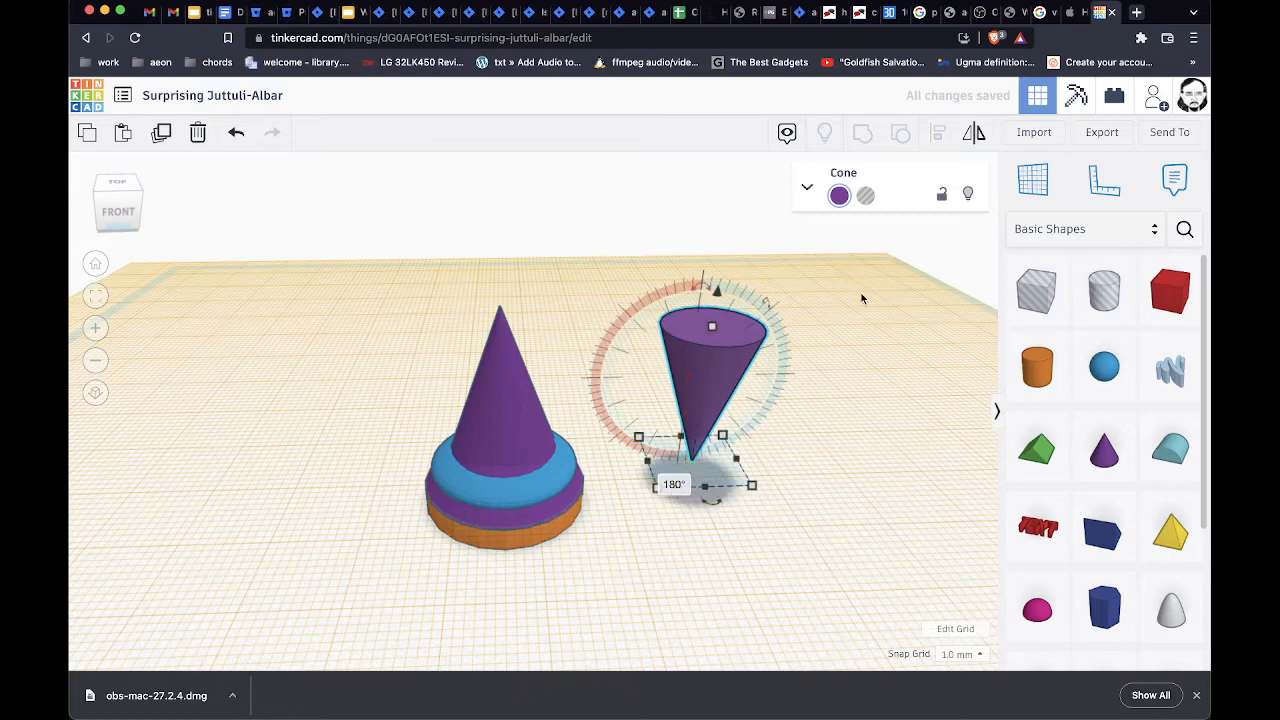
Move the inverted cone over the tall cone on the stack and raise it 4 mm
drag(689, 389, 496, 402)
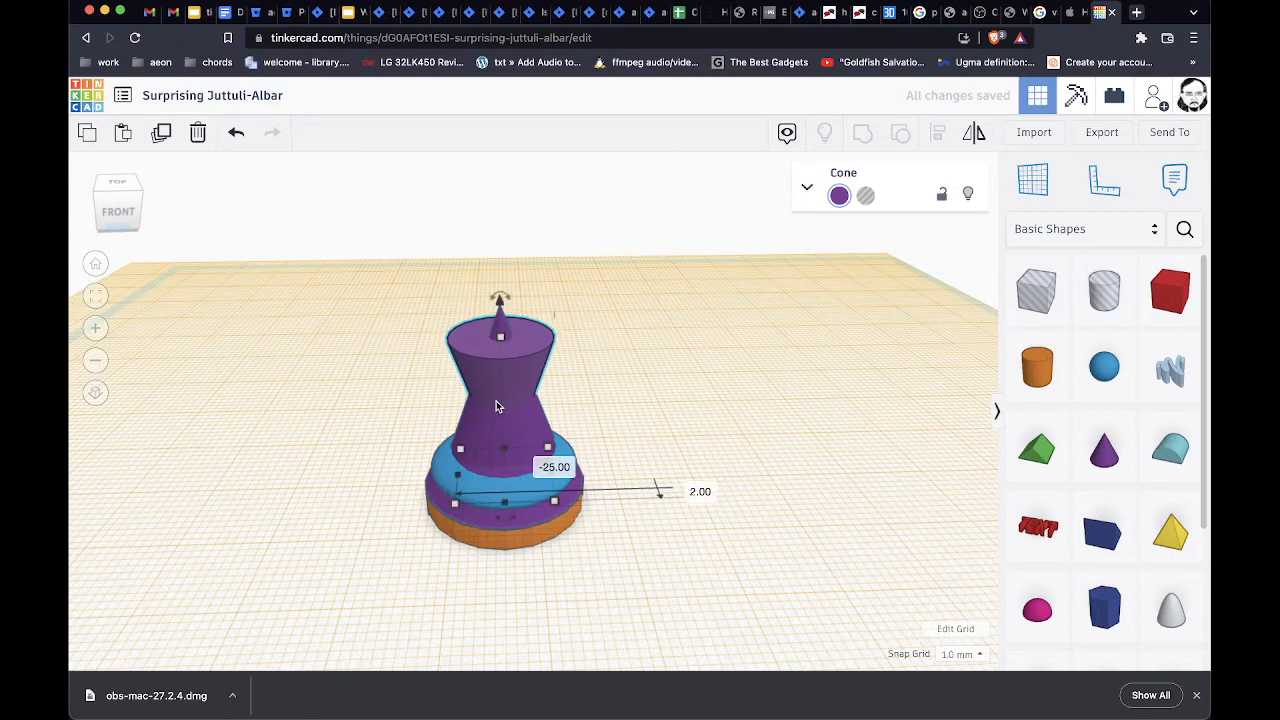
drag(499, 308, 500, 271)
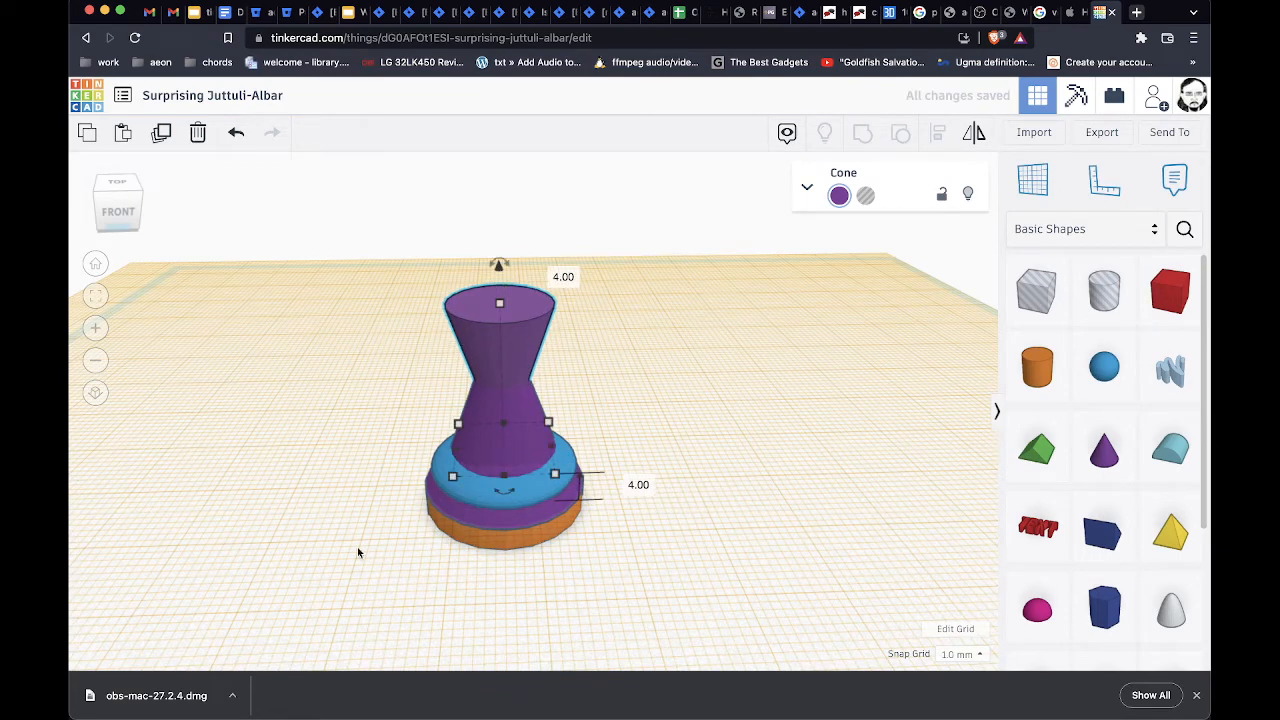
mouse_move(357, 549)
right_down()
mouse_move(380, 583)
mouse_move(341, 557)
right_up()
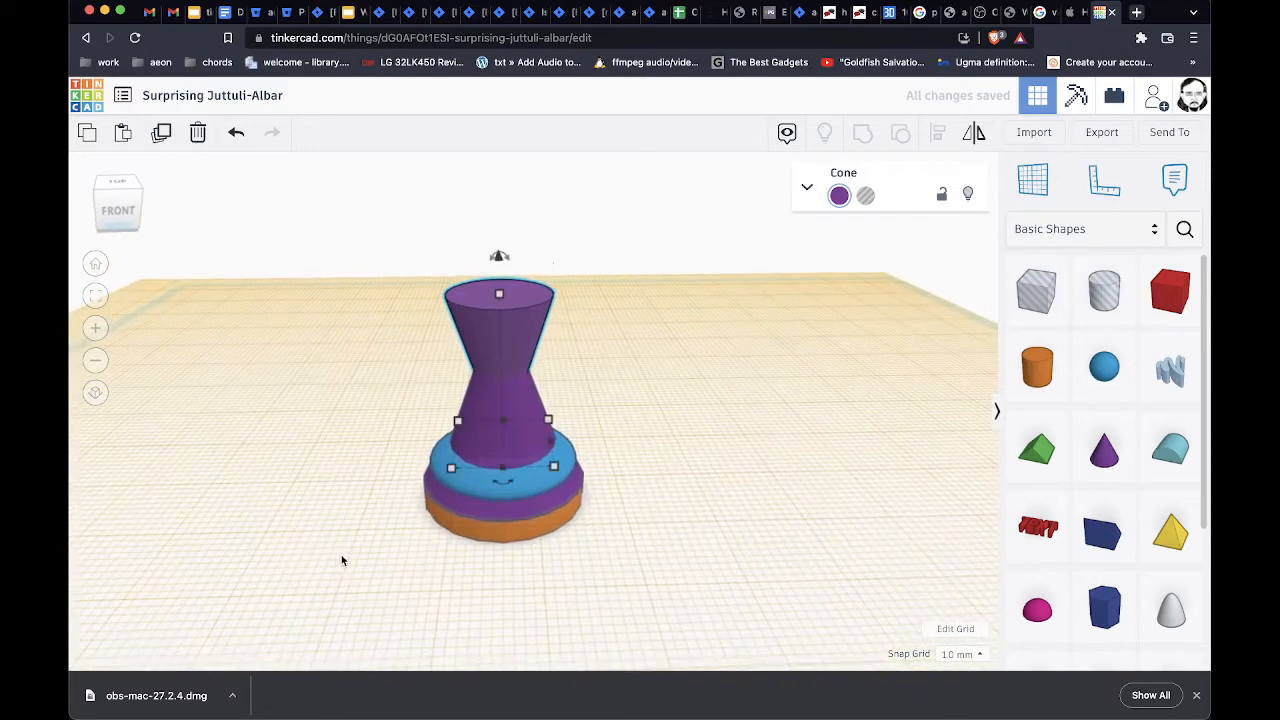
right_drag(697, 491, 720, 506)
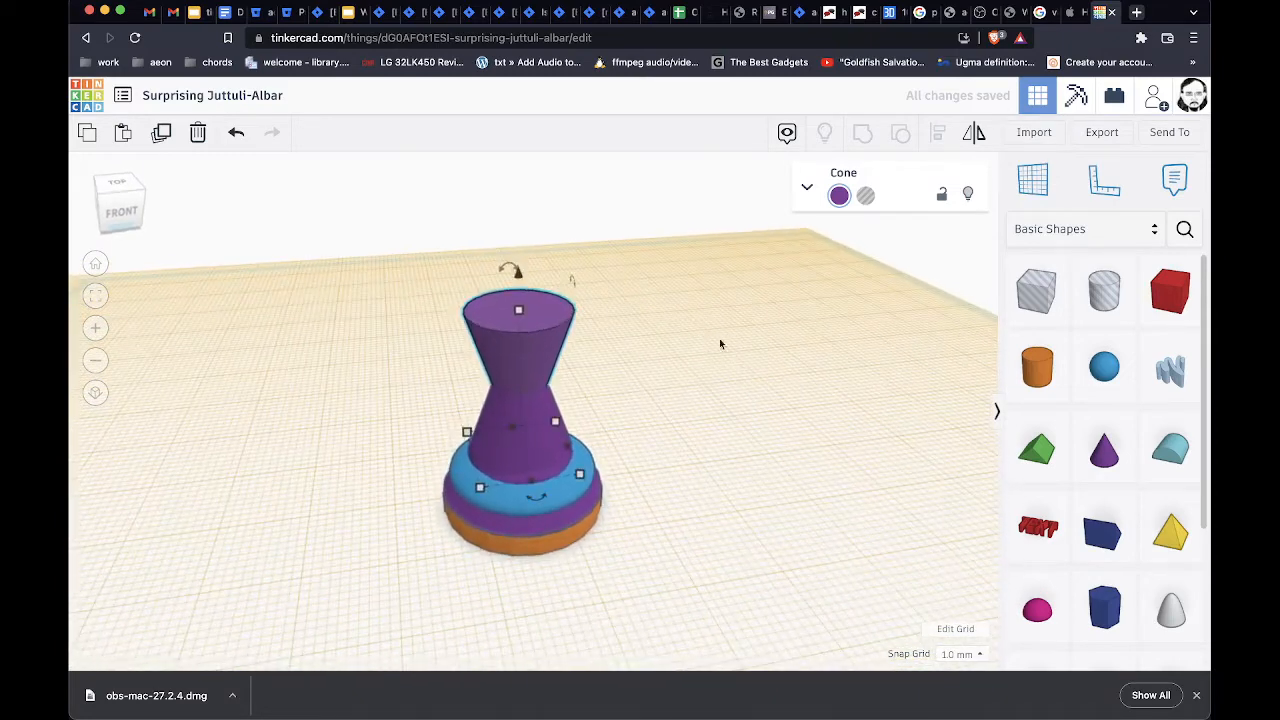
click(1104, 370)
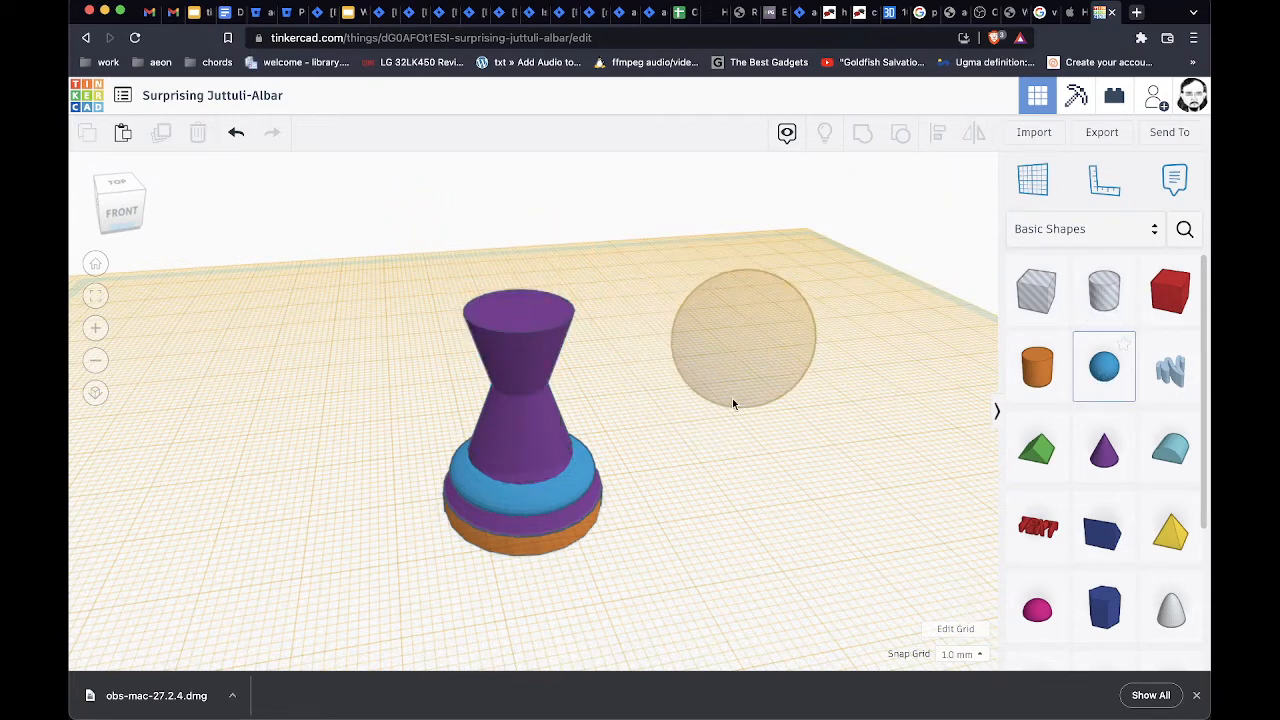
click(732, 398)
key(Delete)
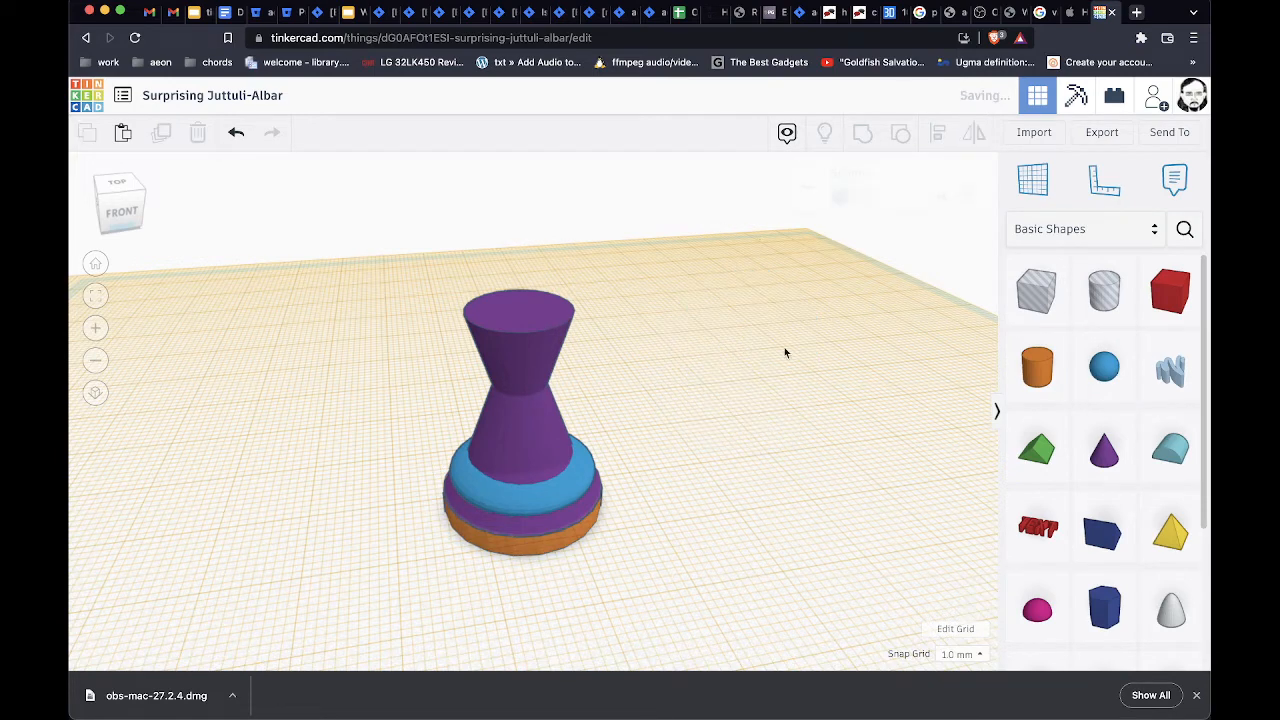
Place a temporary workplane on the flat top face of the inverted cone
click(1028, 185)
click(511, 308)
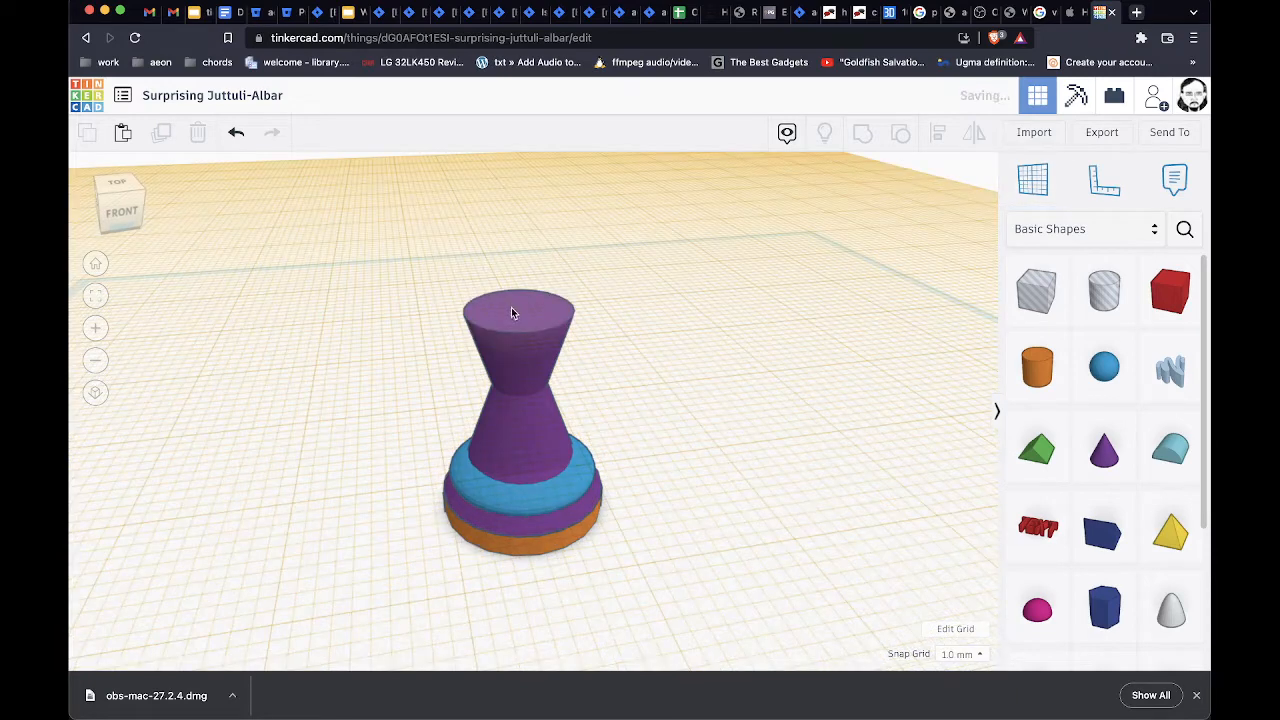
right_drag(720, 469, 759, 484)
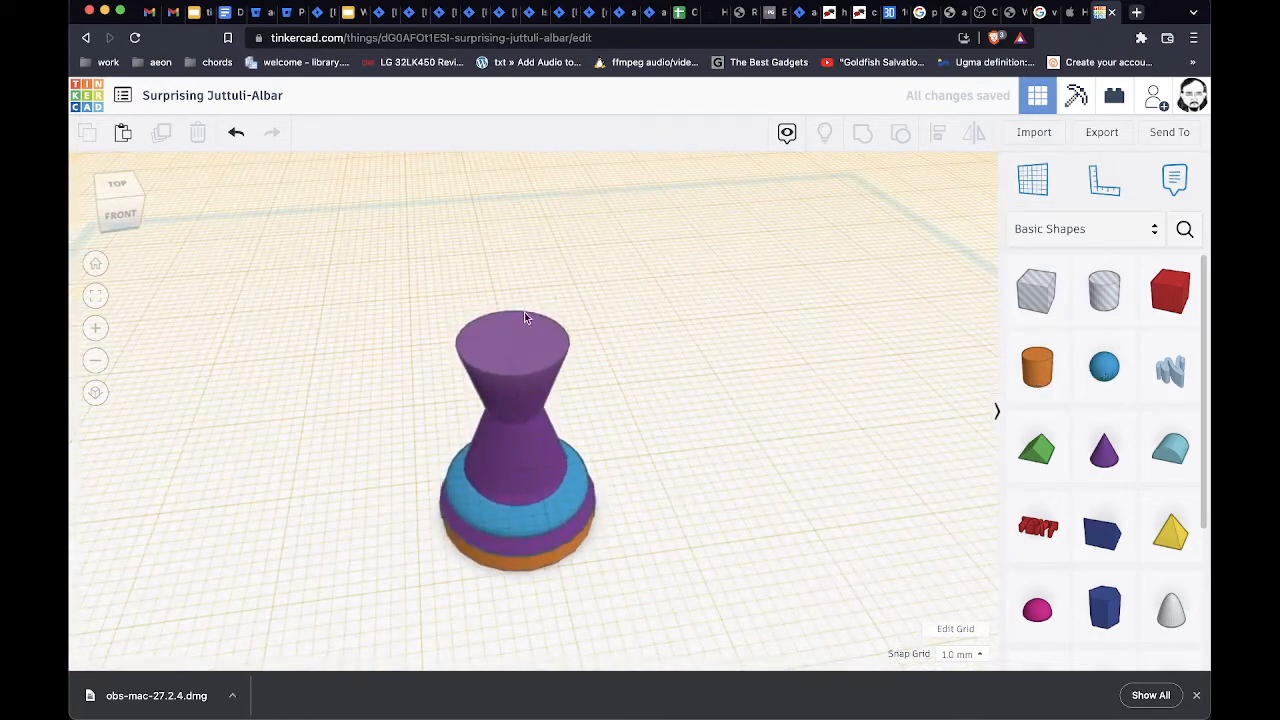
Add a sphere on the inverted cone's top face and scale it down uniformly until it is narrower than that face
click(1104, 366)
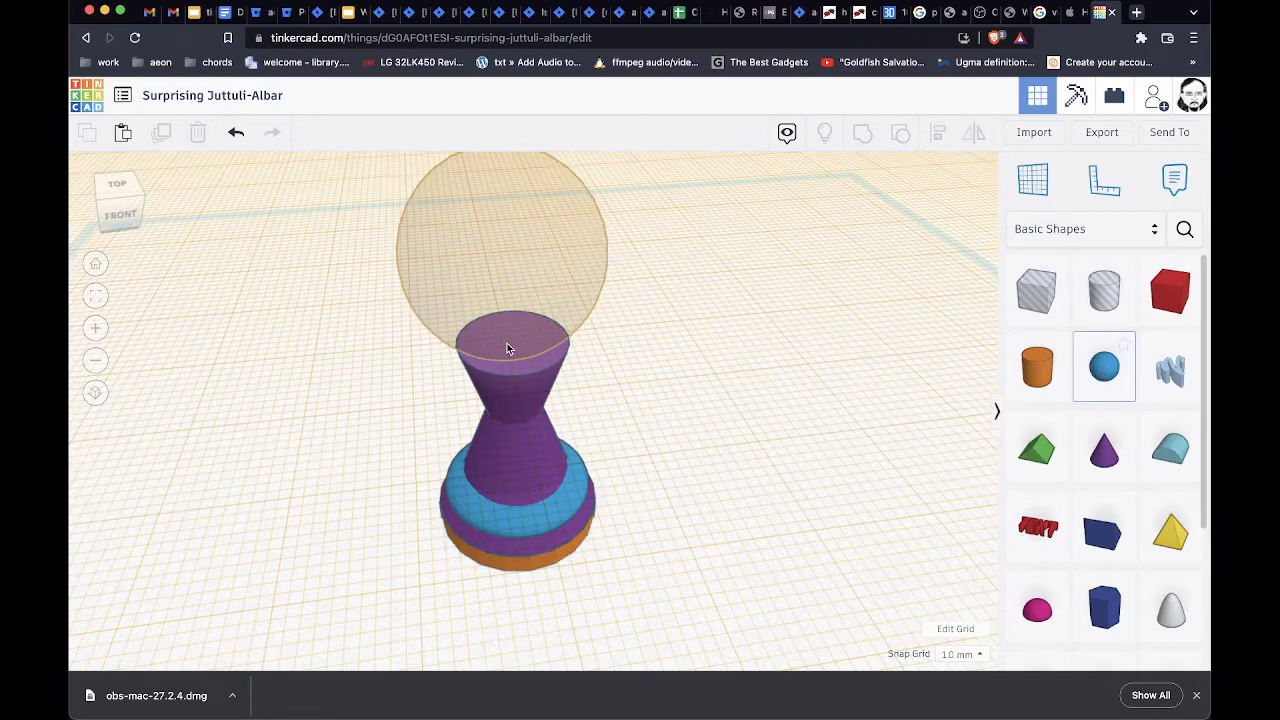
click(510, 347)
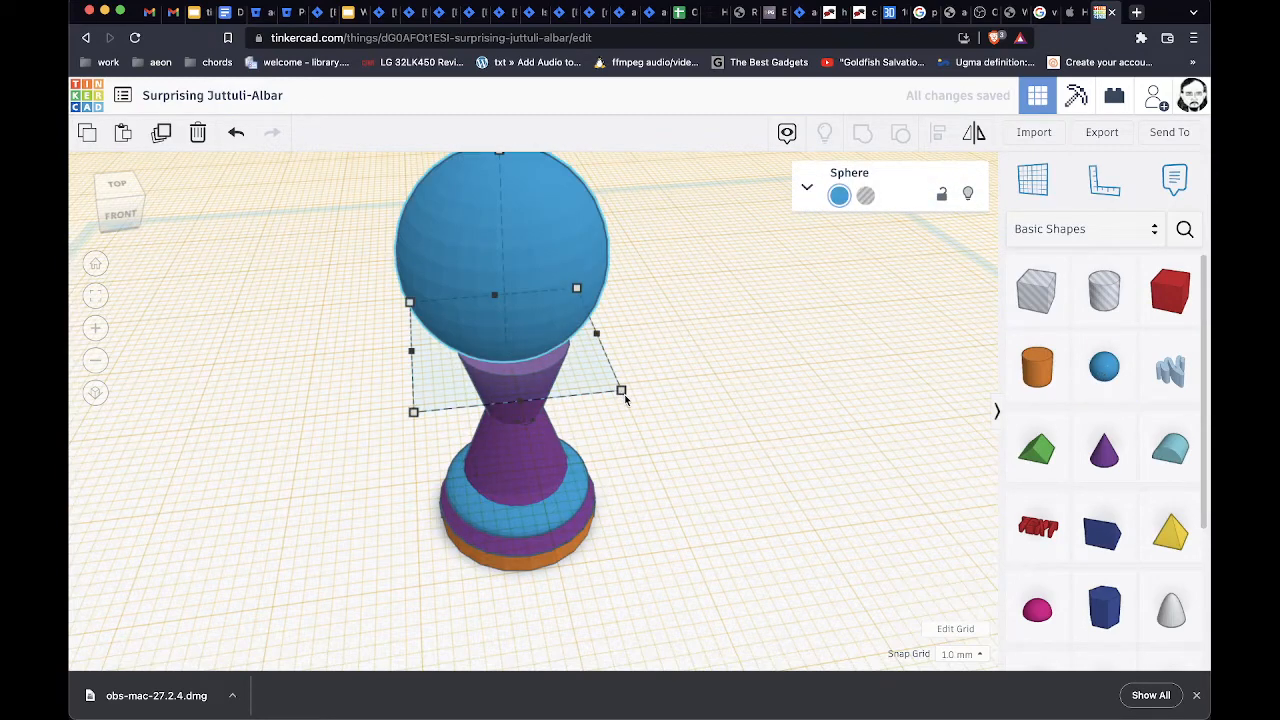
shift+drag(621, 390, 503, 310)
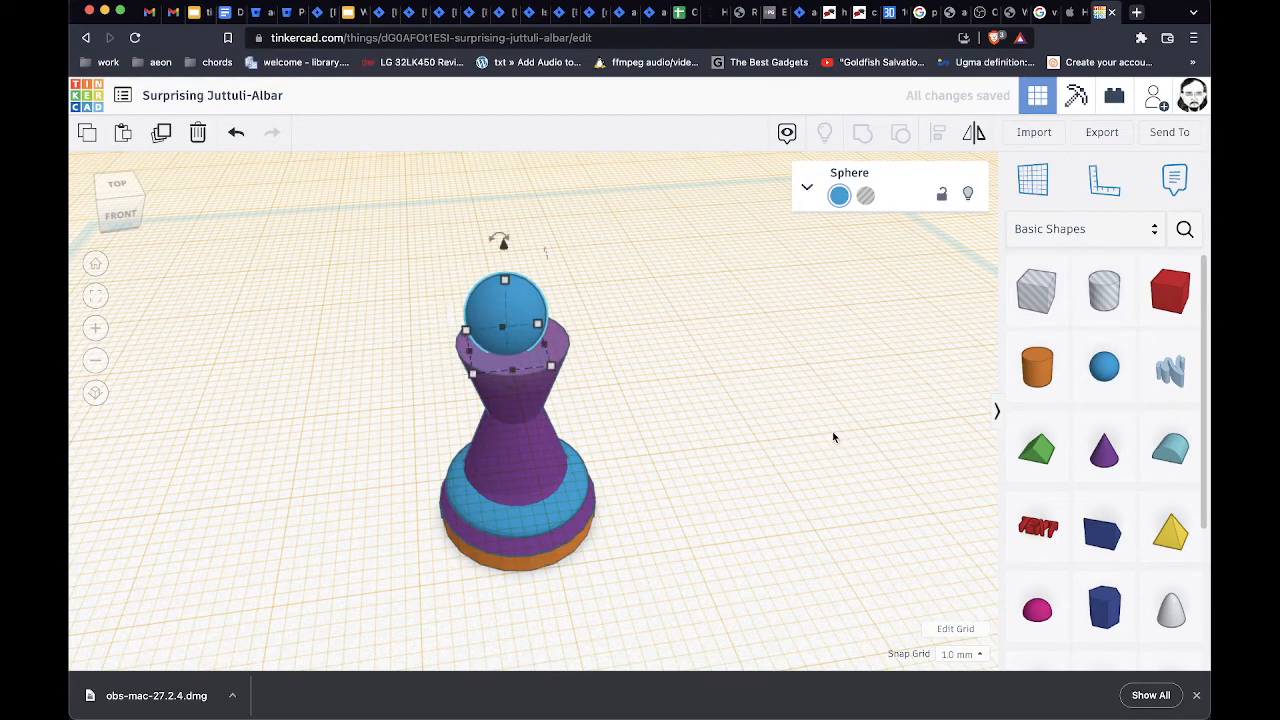
click(833, 434)
Reset the workplane to the original base grid
mouse_move(752, 414)
right_down()
mouse_move(780, 431)
mouse_move(817, 380)
mouse_move(786, 423)
mouse_move(743, 383)
mouse_move(655, 432)
mouse_move(749, 451)
mouse_move(780, 429)
mouse_move(765, 429)
right_up()
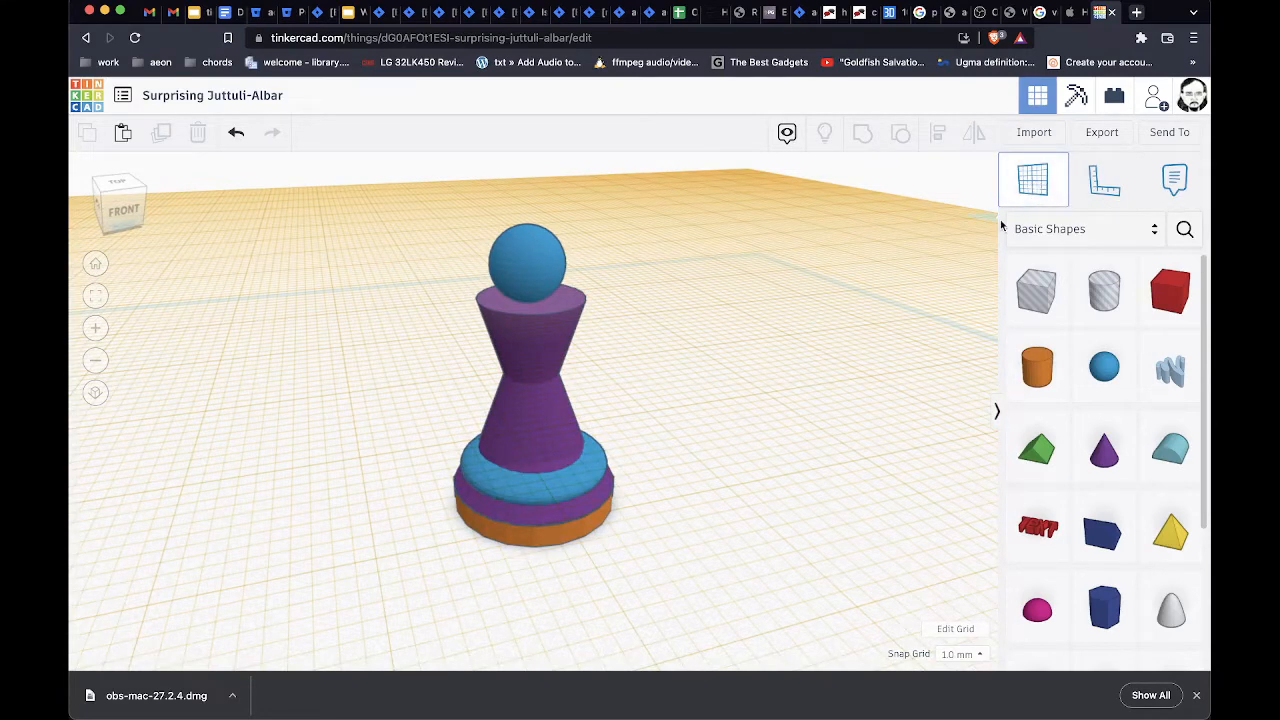
click(1040, 183)
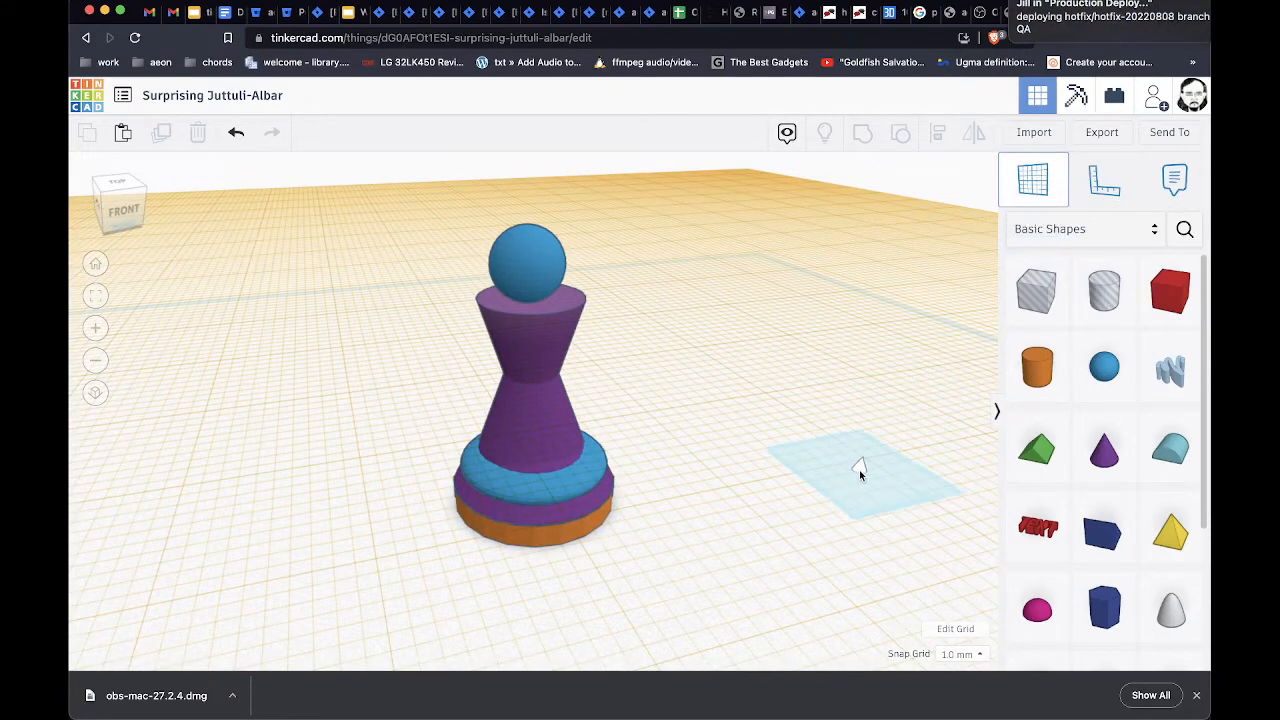
click(860, 470)
Select all six stacked pawn shapes and align them to their centres along both horizontal axes
right_drag(817, 477, 570, 520)
right_drag(306, 320, 503, 357)
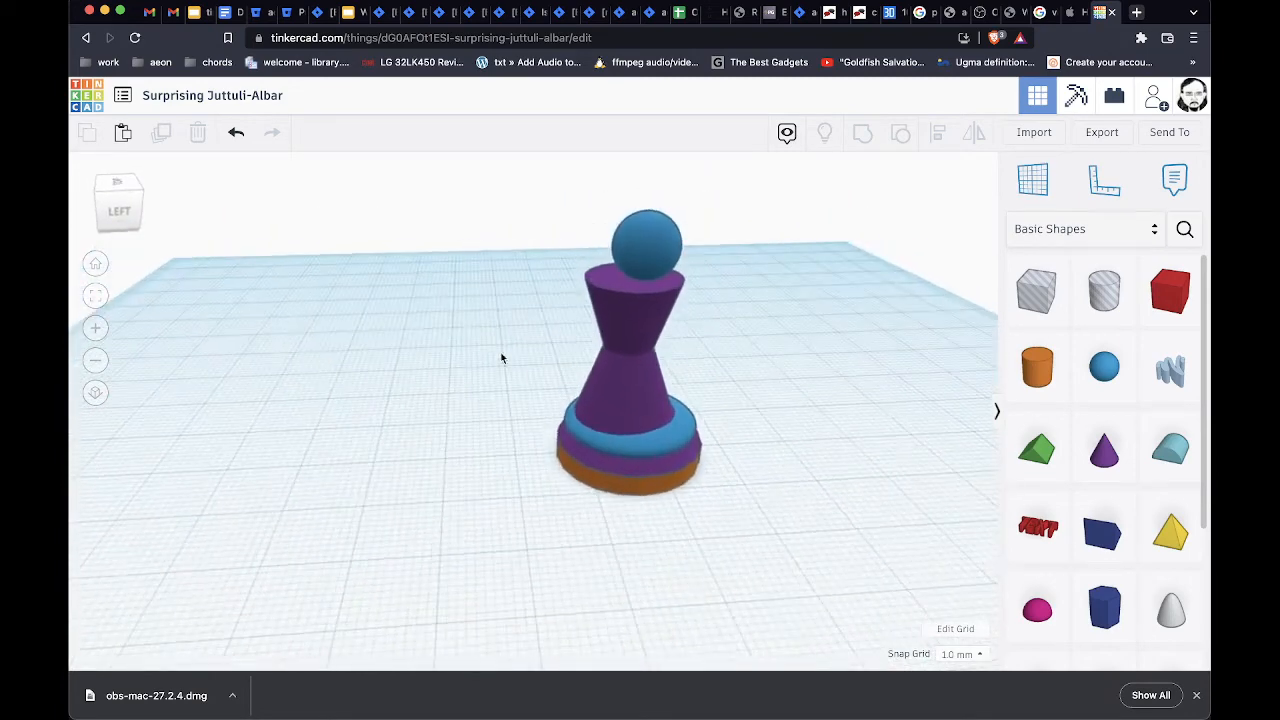
drag(497, 172, 826, 539)
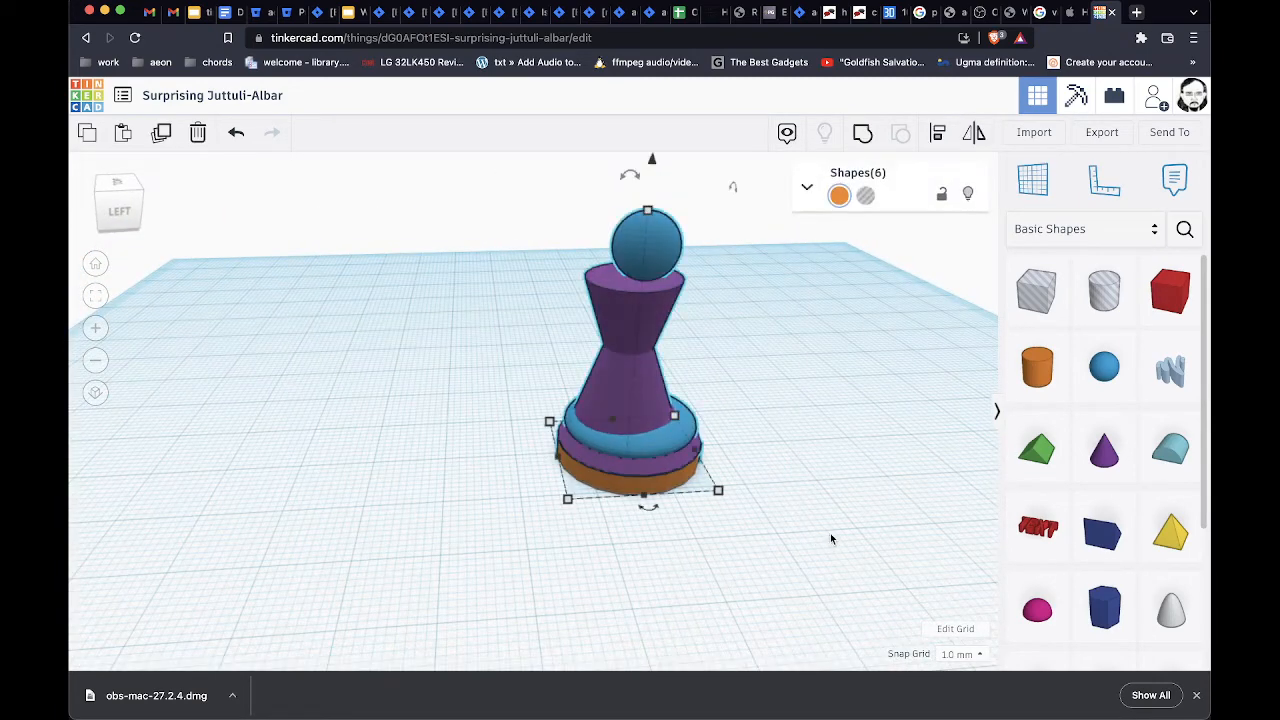
click(938, 140)
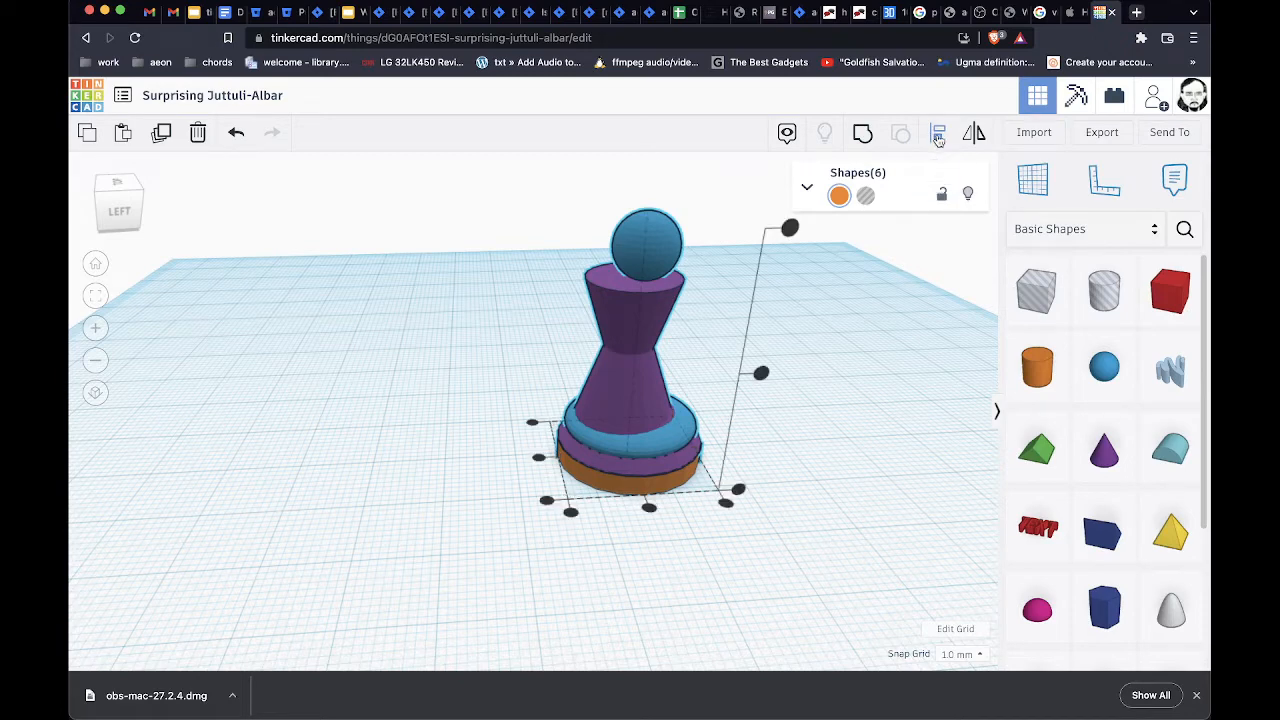
right_drag(590, 540, 536, 462)
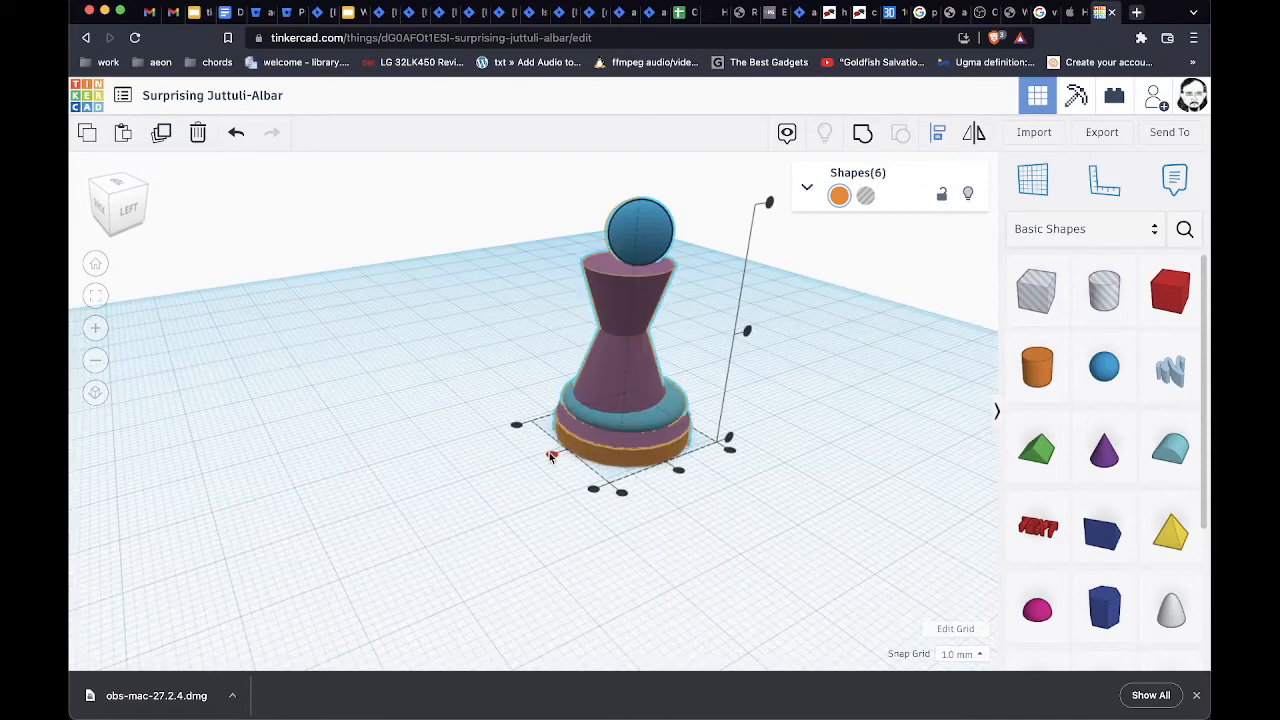
mouse_move(551, 456)
right_down()
mouse_move(574, 506)
mouse_move(676, 522)
mouse_move(563, 445)
right_up()
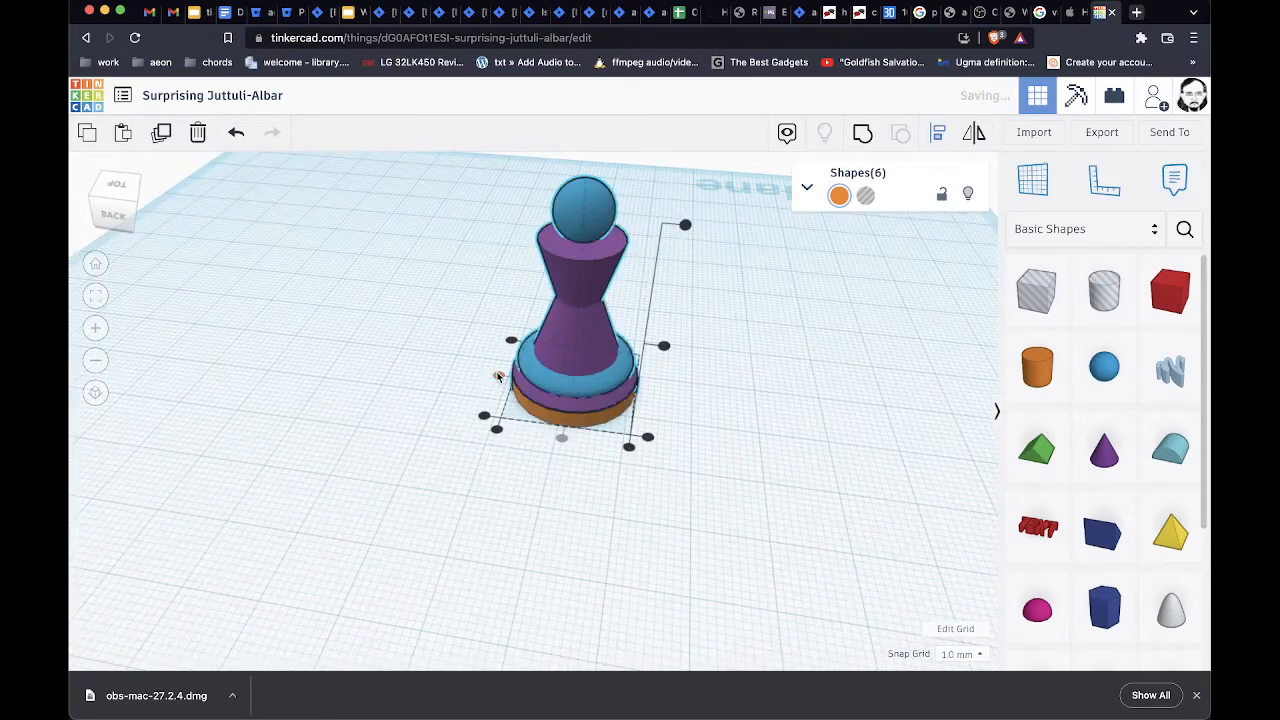
right_drag(733, 476, 714, 446)
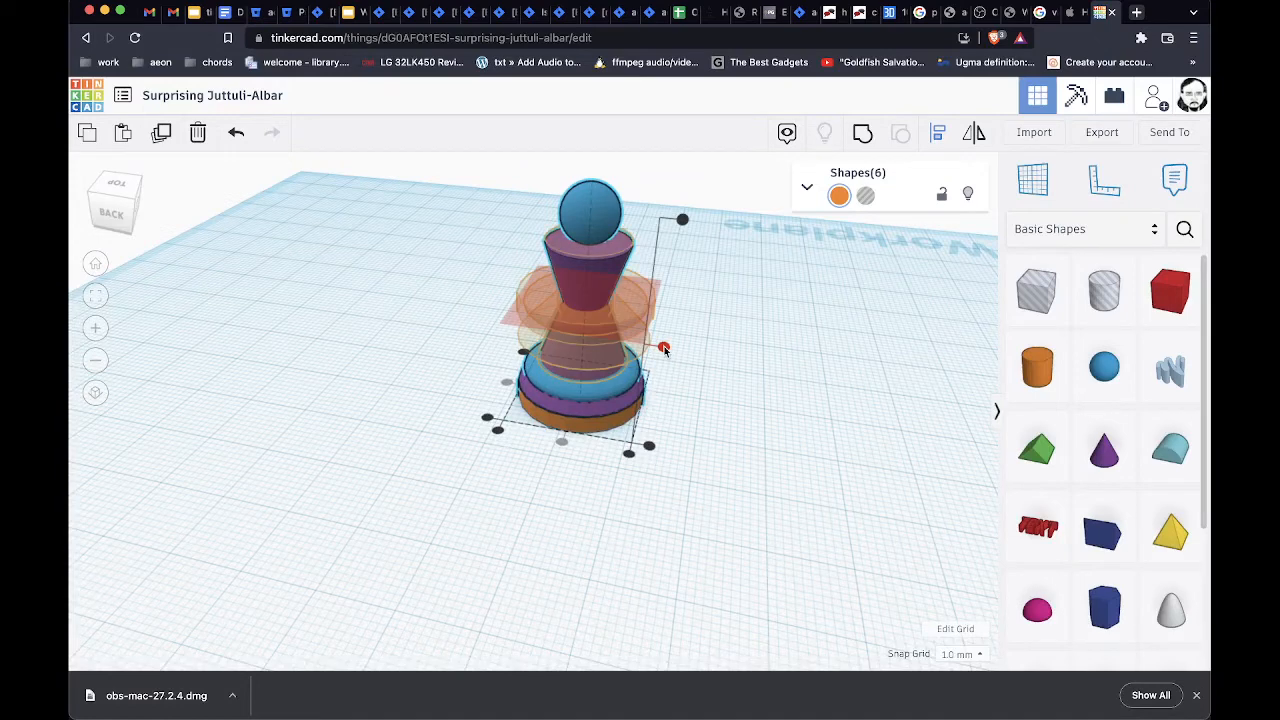
Try to align the six shapes at their vertical middle and undo that alignment
click(664, 348)
right_drag(683, 466, 692, 428)
key(ctrl+z)
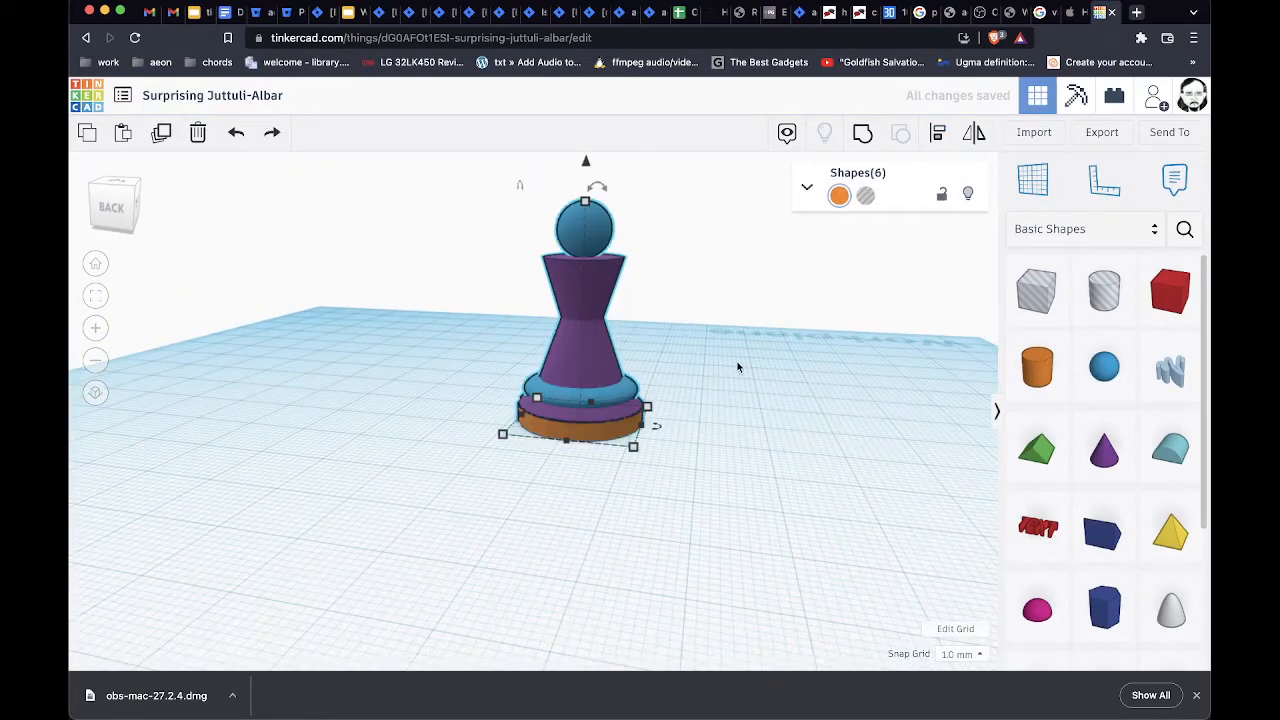
Select all six pawn shapes again and group them into a single shape
mouse_move(737, 363)
right_down()
mouse_move(726, 393)
mouse_move(744, 378)
right_up()
click(746, 376)
right_drag(829, 309, 549, 289)
drag(497, 204, 878, 645)
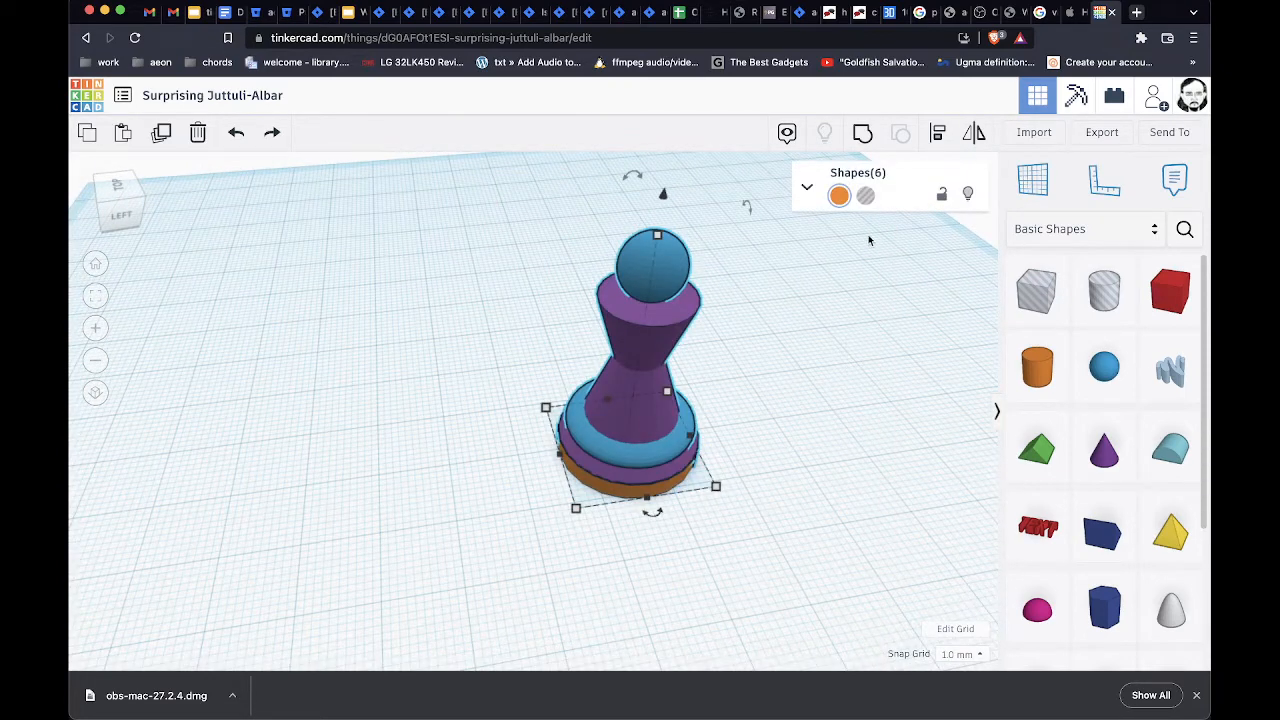
click(862, 133)
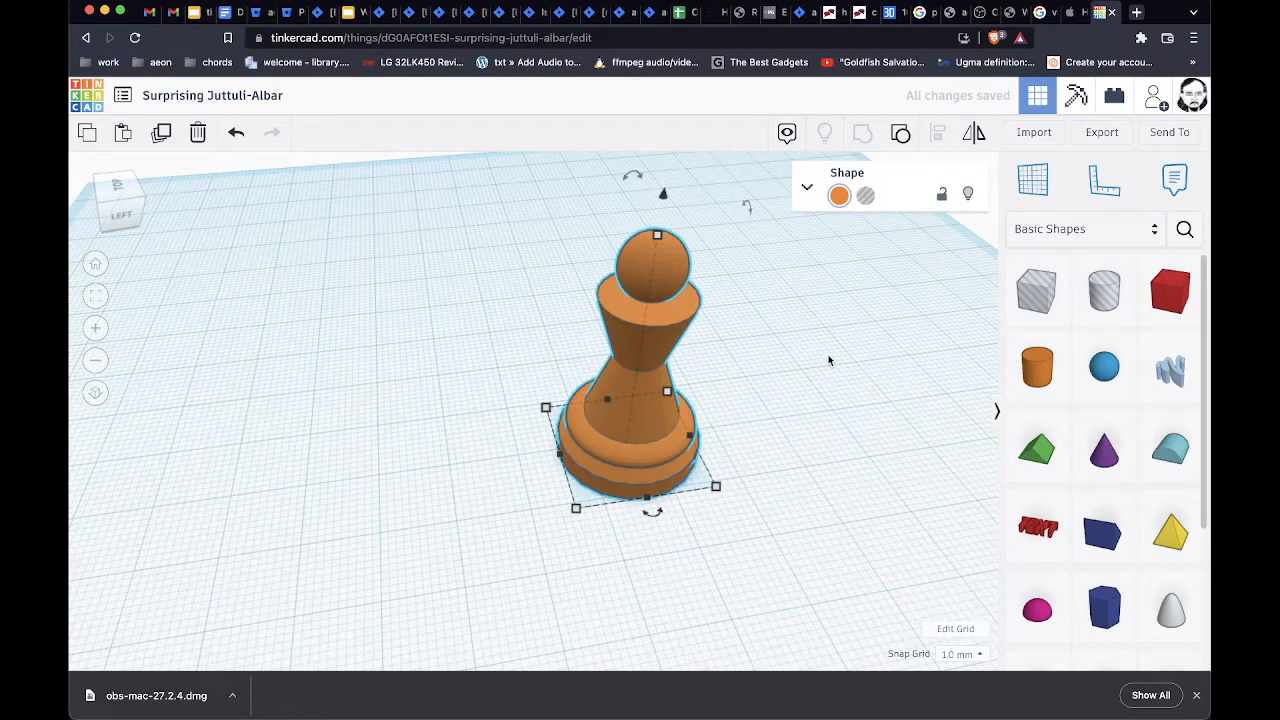
Look over the export formats available for the grouped pawn and close them without downloading anything
right_drag(773, 424, 846, 380)
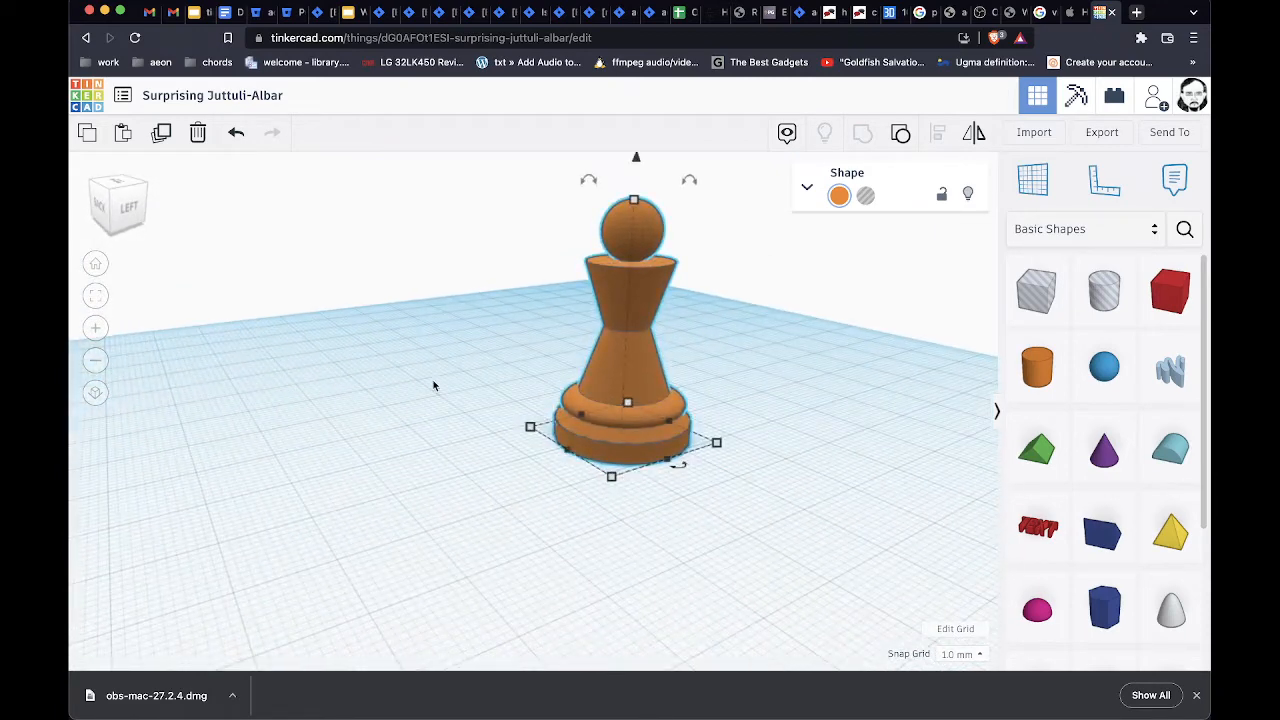
right_drag(446, 383, 417, 423)
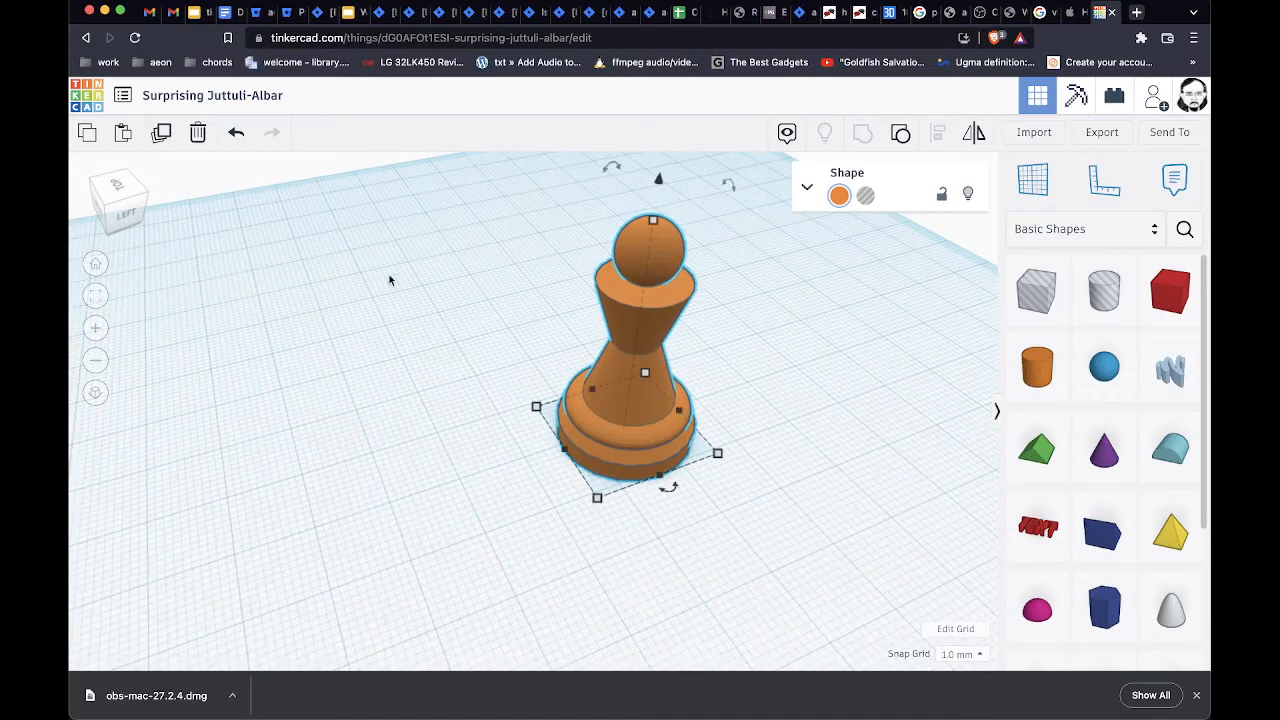
click(1114, 134)
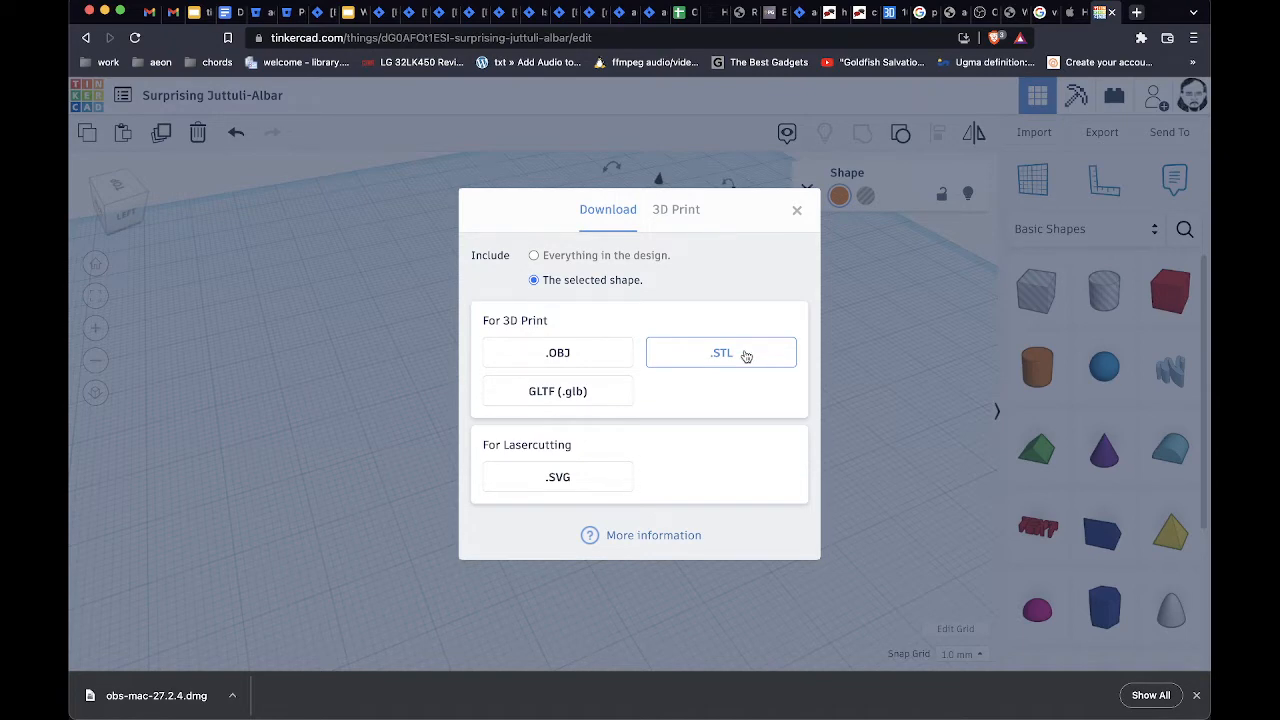
click(797, 210)
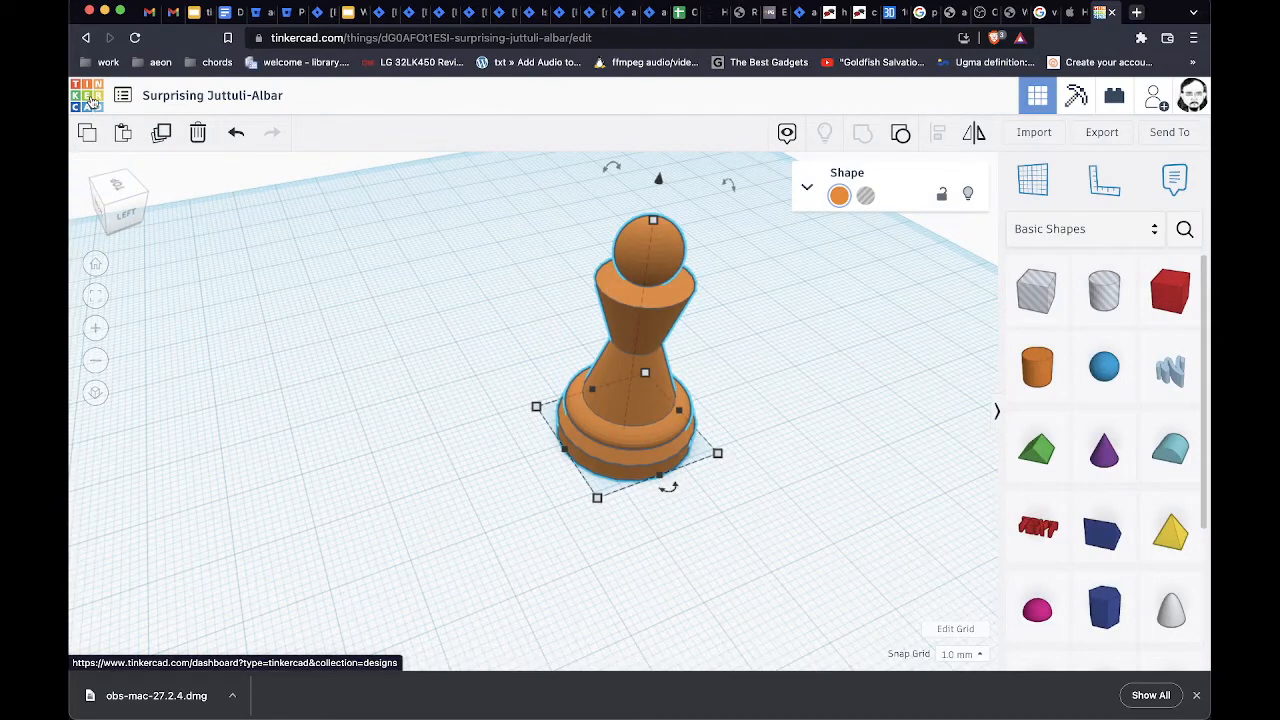
Return to the designs dashboard and create a new, empty 3D design
click(92, 102)
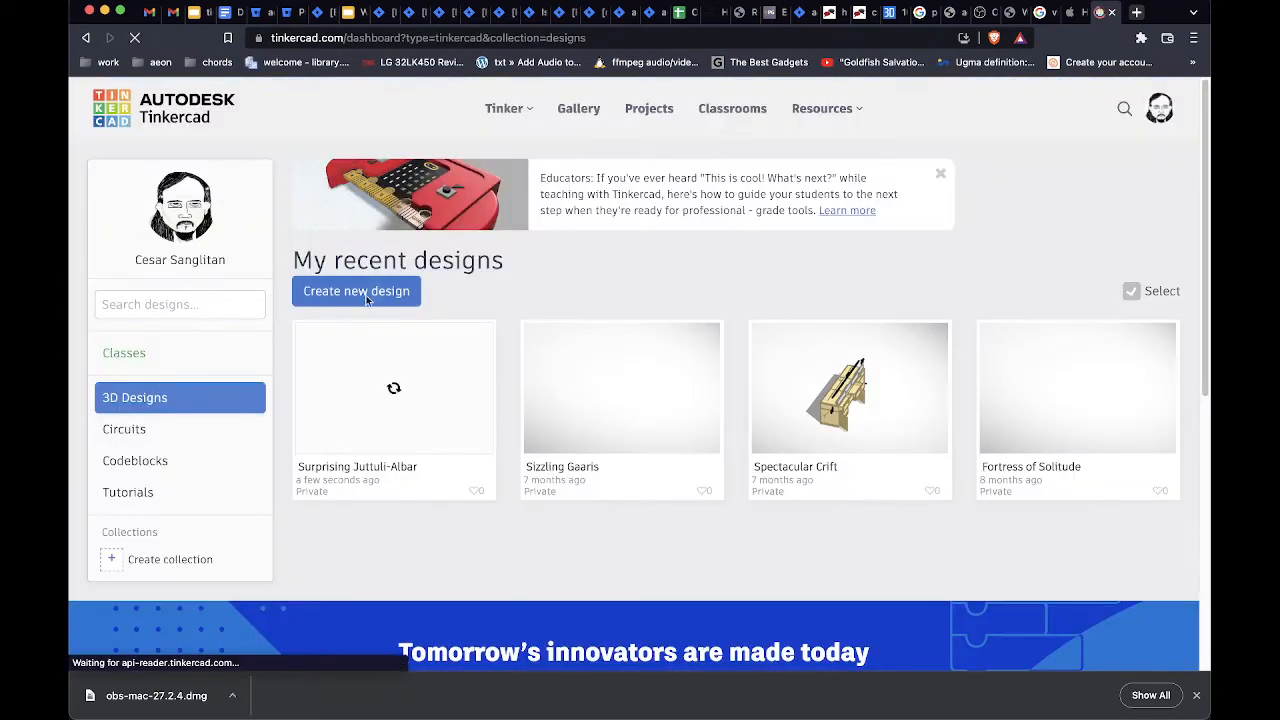
click(366, 293)
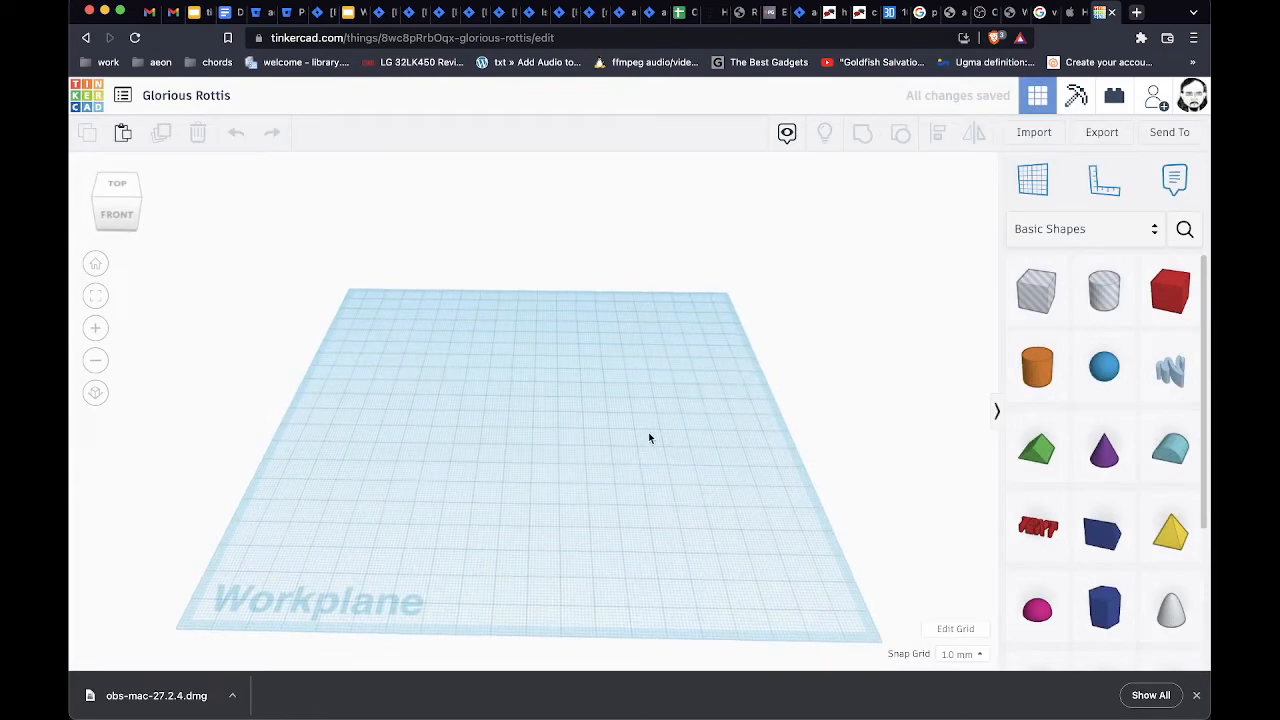
Add a solid box near the middle of the workplane
scroll(646, 434, down, 3)
scroll(639, 434, up, 8)
scroll(637, 434, down, 1)
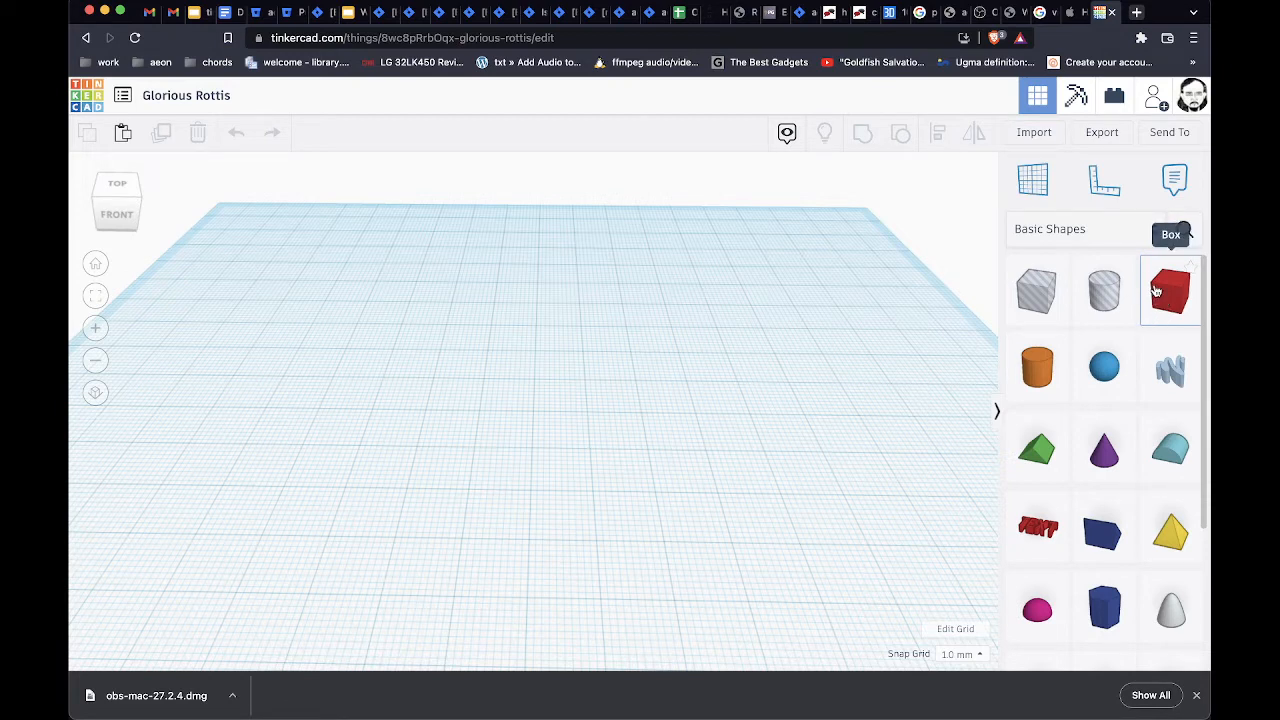
drag(1163, 297, 541, 432)
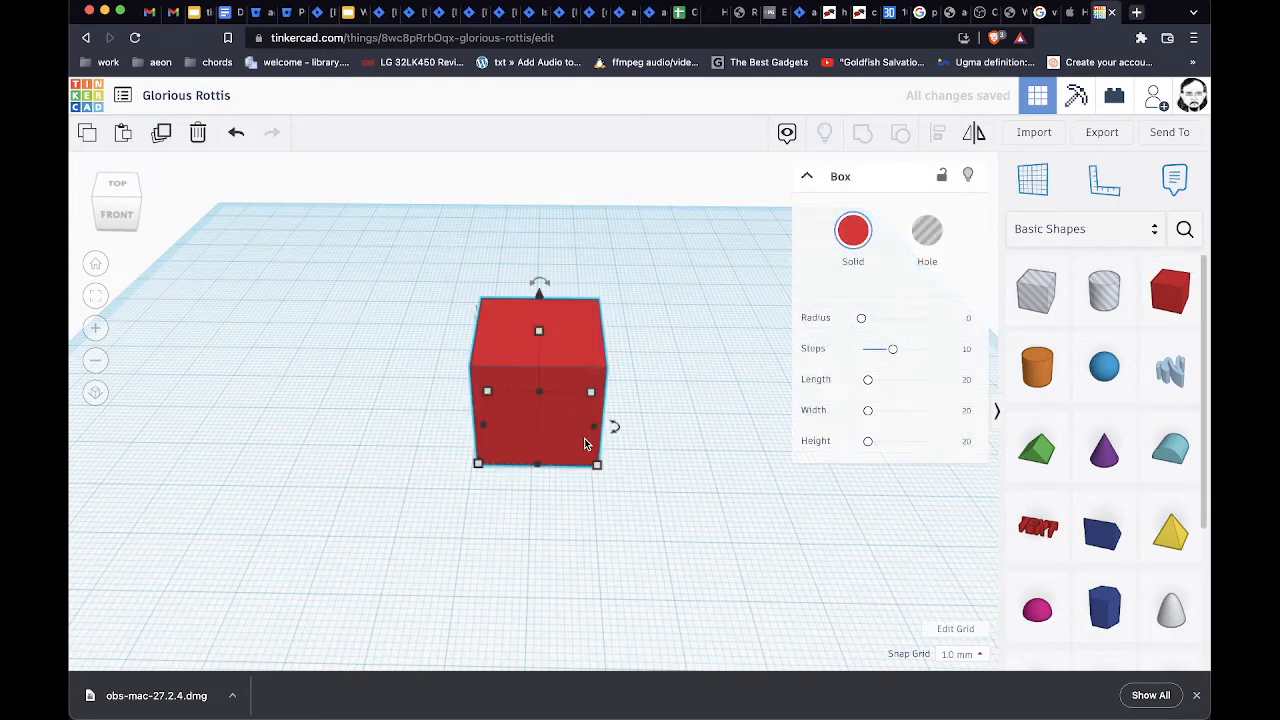
right_drag(527, 519, 562, 538)
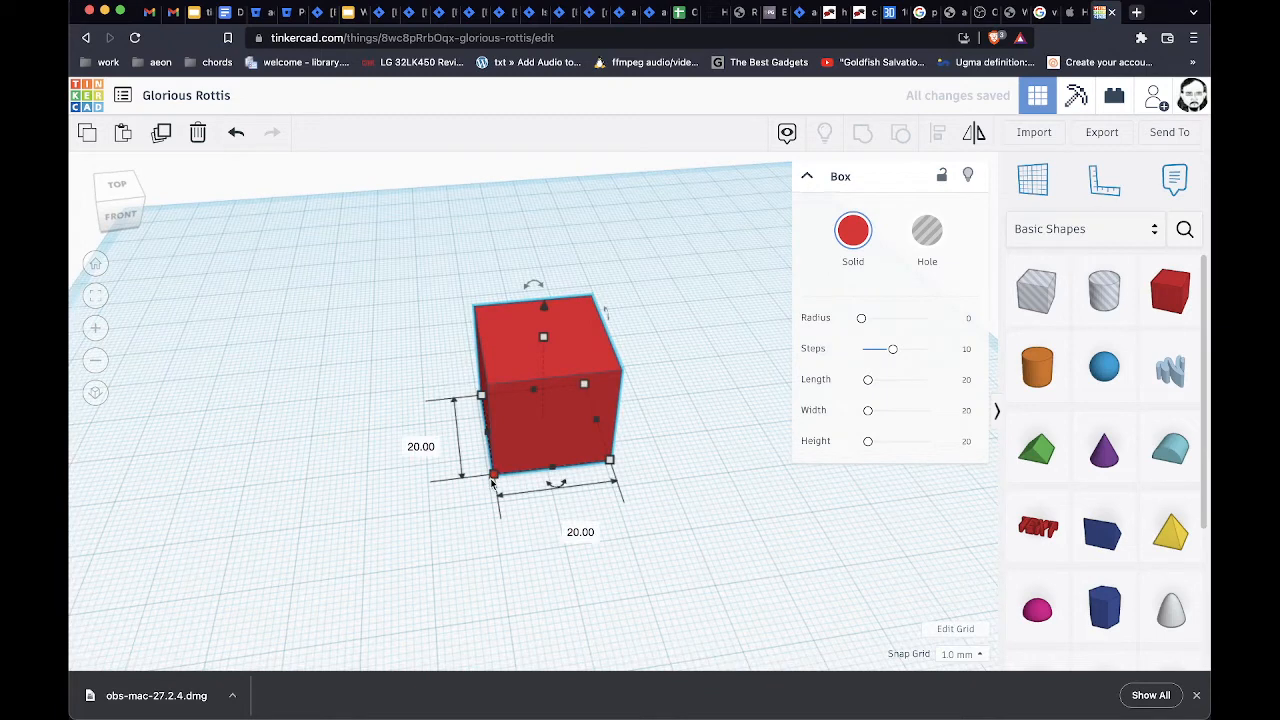
Set the length of the box's front side to 60 mm
click(566, 527)
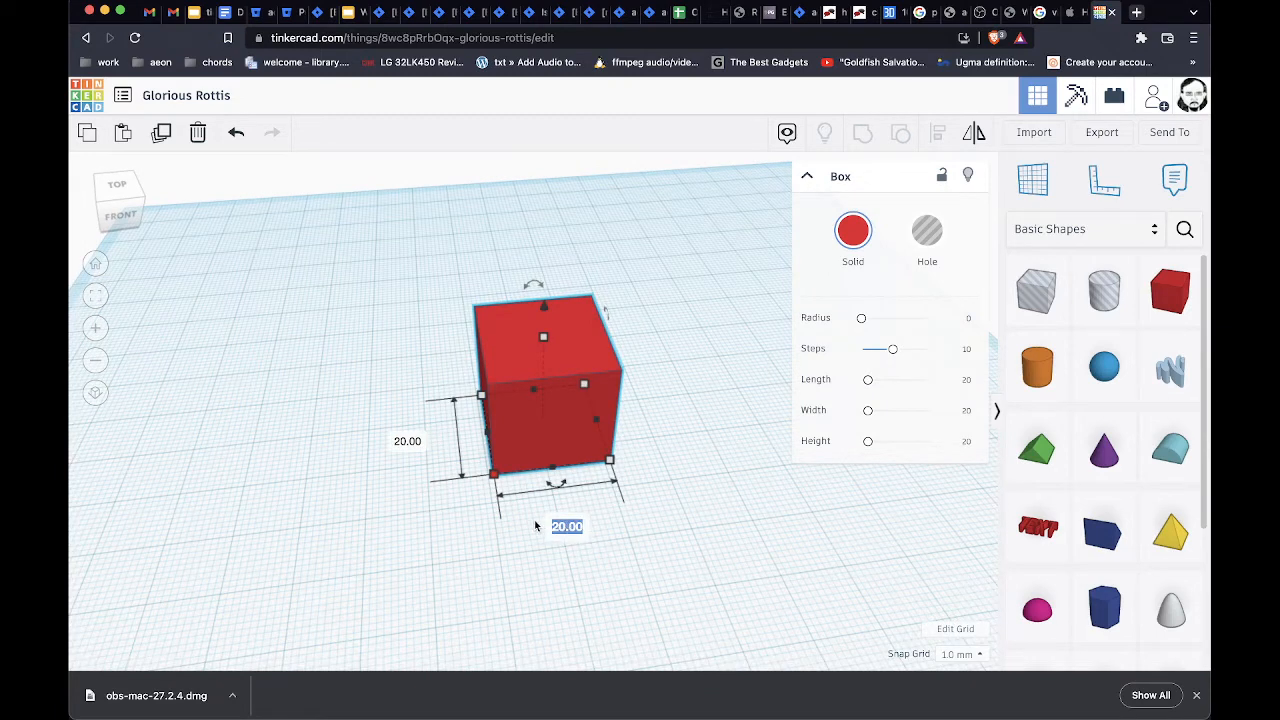
text(60)
key(Return)
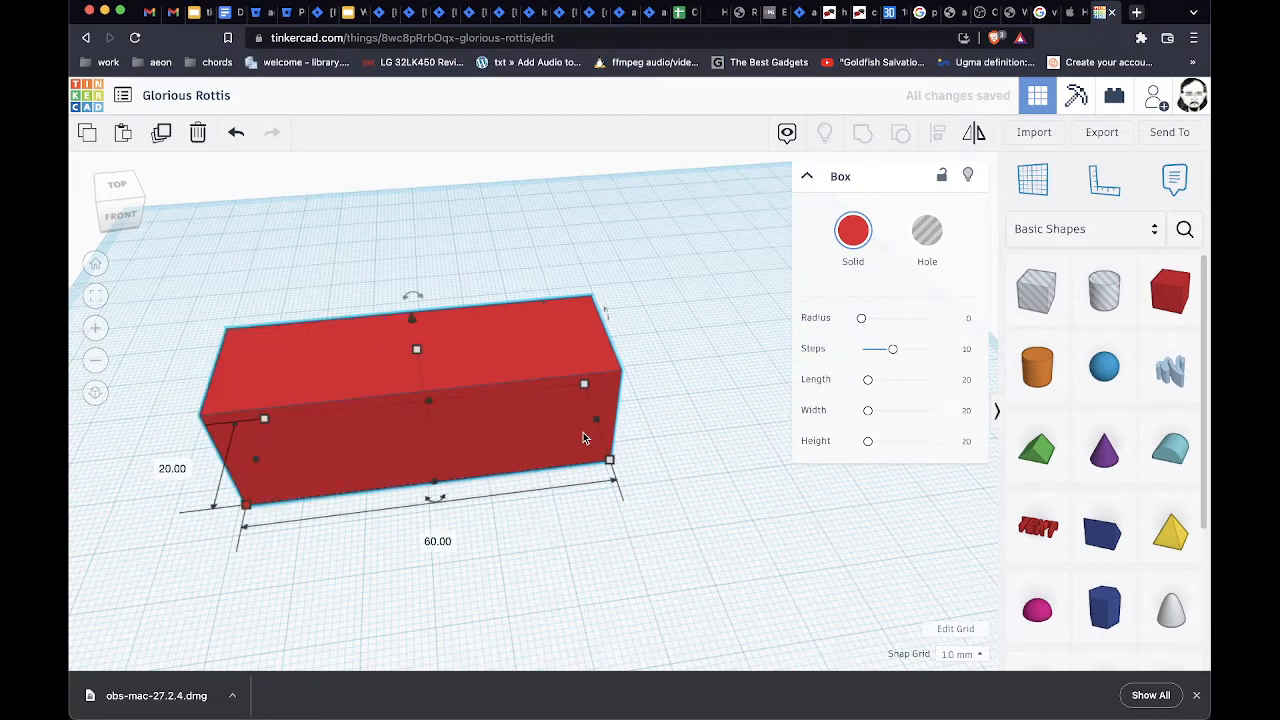
Set the length of the box's front side to 80 mm and move the box back toward the middle of the workplane
click(437, 541)
key(Return)
click(437, 541)
text(80)
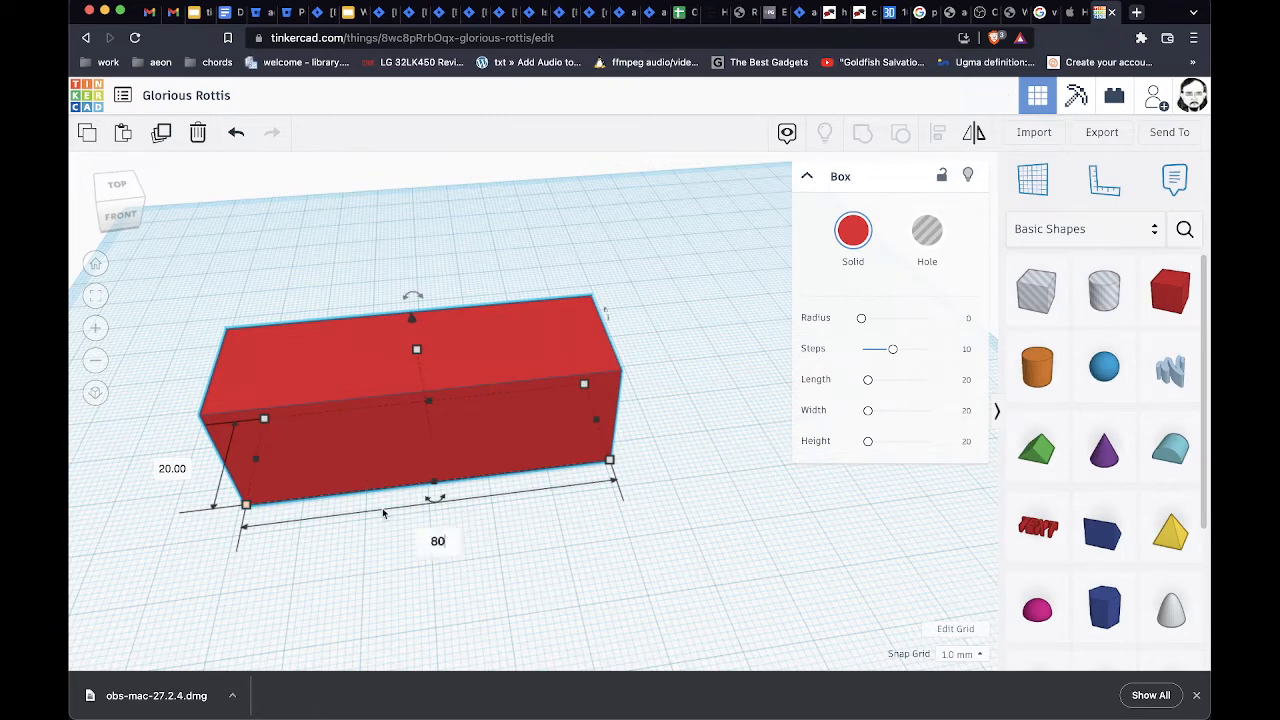
key(Return)
drag(135, 440, 369, 357)
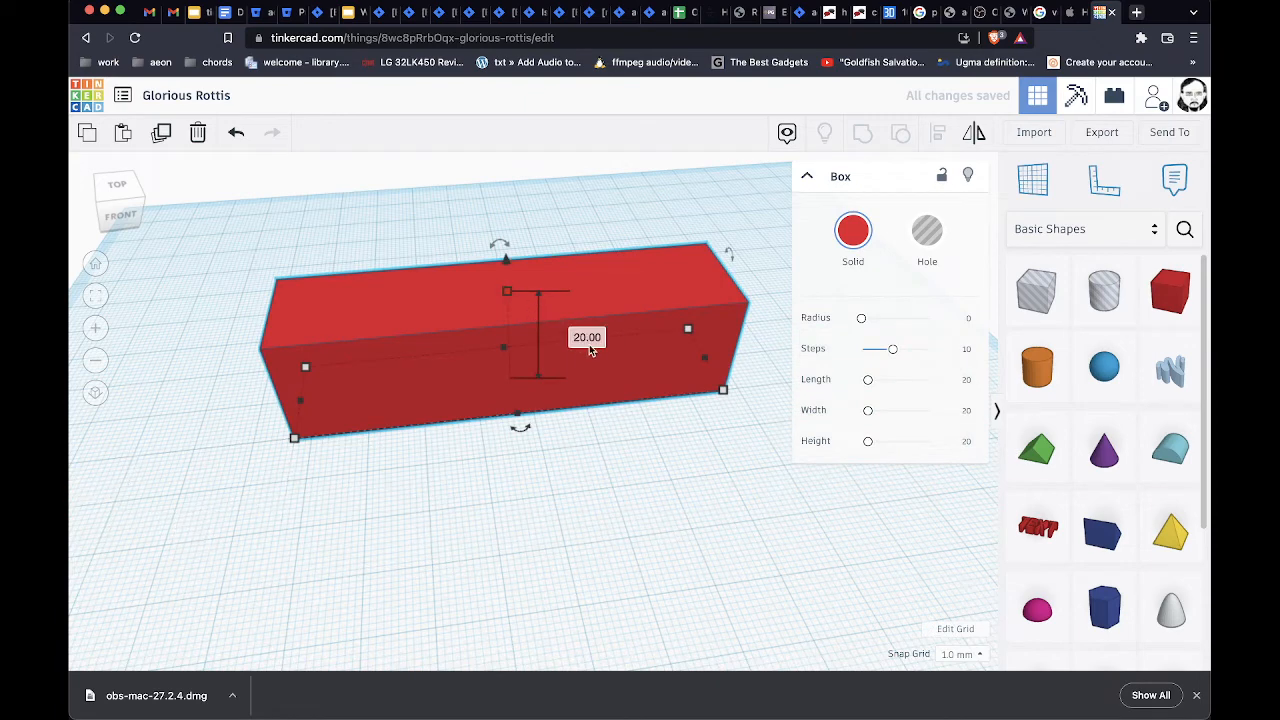
Set the height of the long box to 10 mm
click(589, 339)
text(10)
key(Return)
Add a second box on the workplane in front of the long box
right_drag(572, 626, 574, 563)
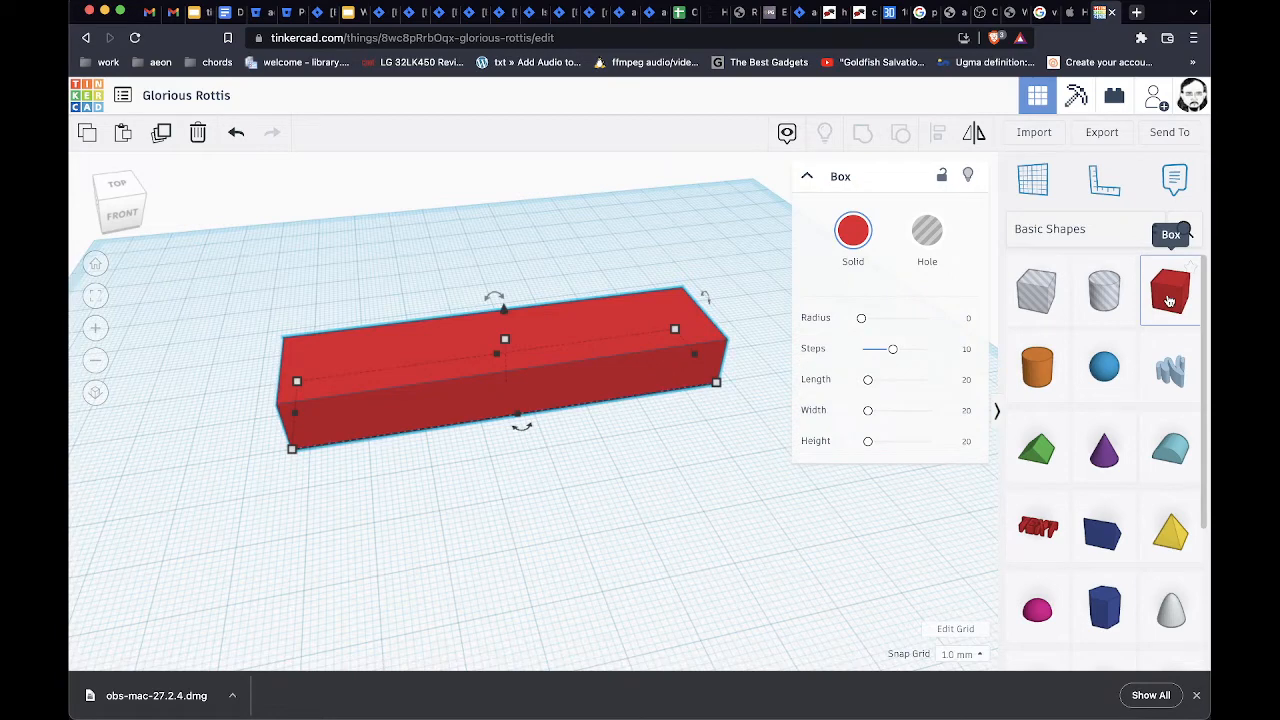
click(1168, 302)
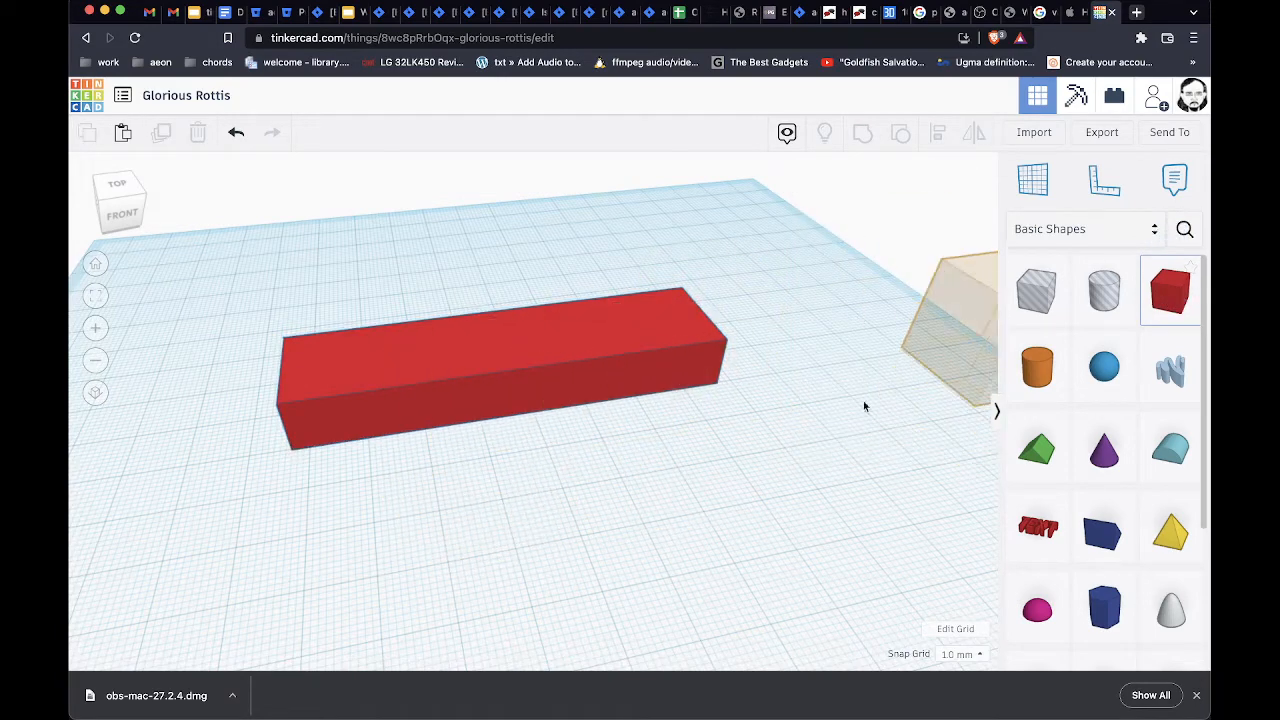
click(486, 492)
Move the second box back into the long box until their front faces are flush
right_drag(619, 570, 832, 567)
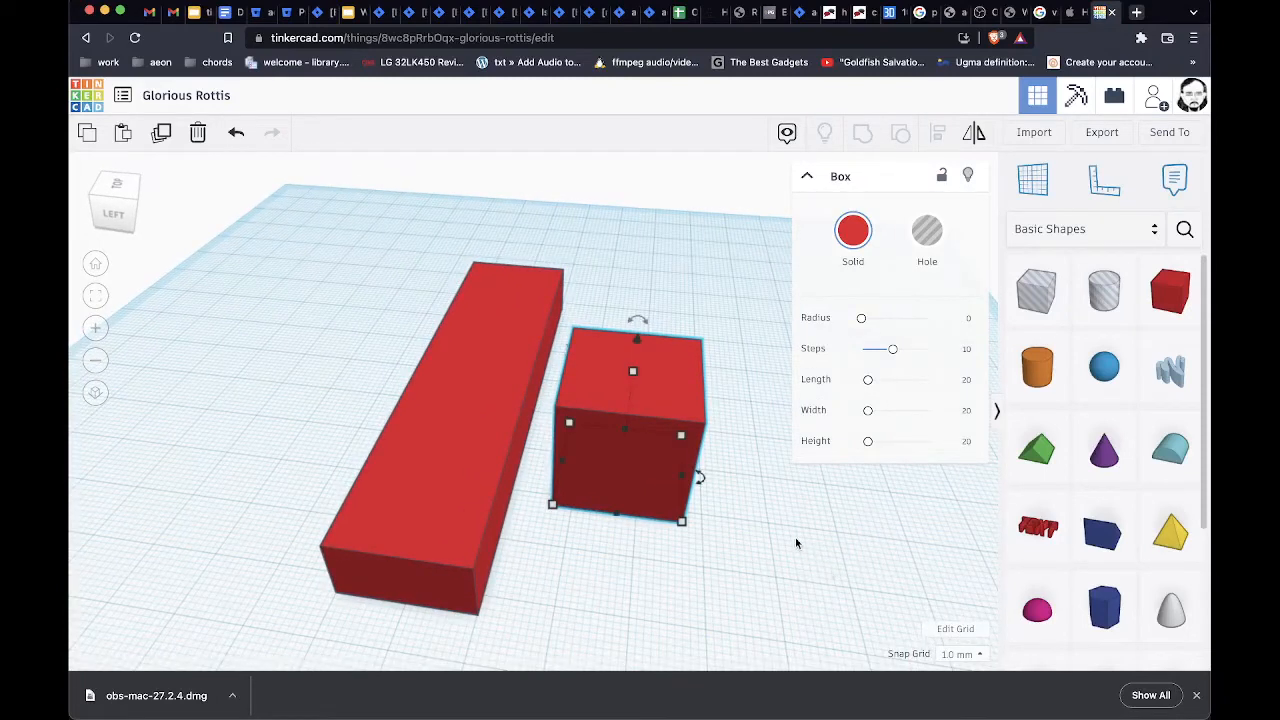
key(Left)
key(Left)
key(Left)
key(Left)
key(Left)
key(Left)
key(Left)
key(Left)
key(Left)
key(Left)
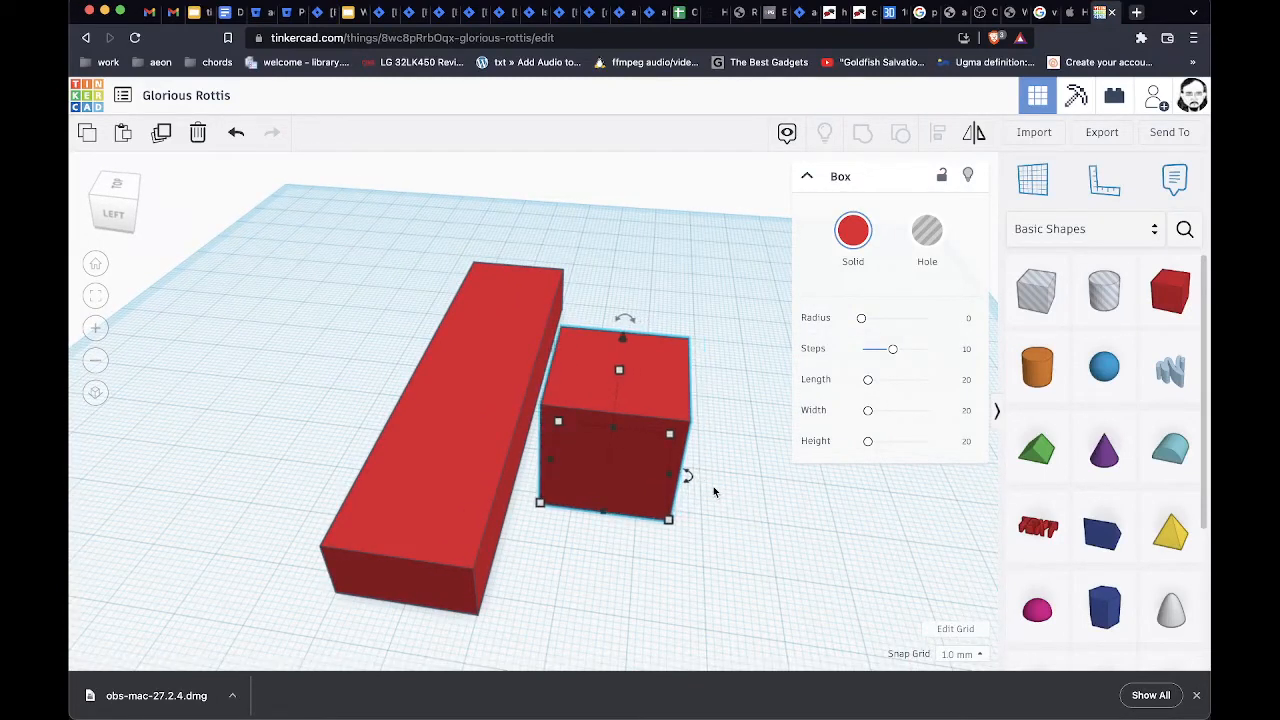
key(Left)
key(Left)
key(Left)
key(Left)
key(Left)
key(Left)
key(Left)
key(Left)
key(Left)
key(Left)
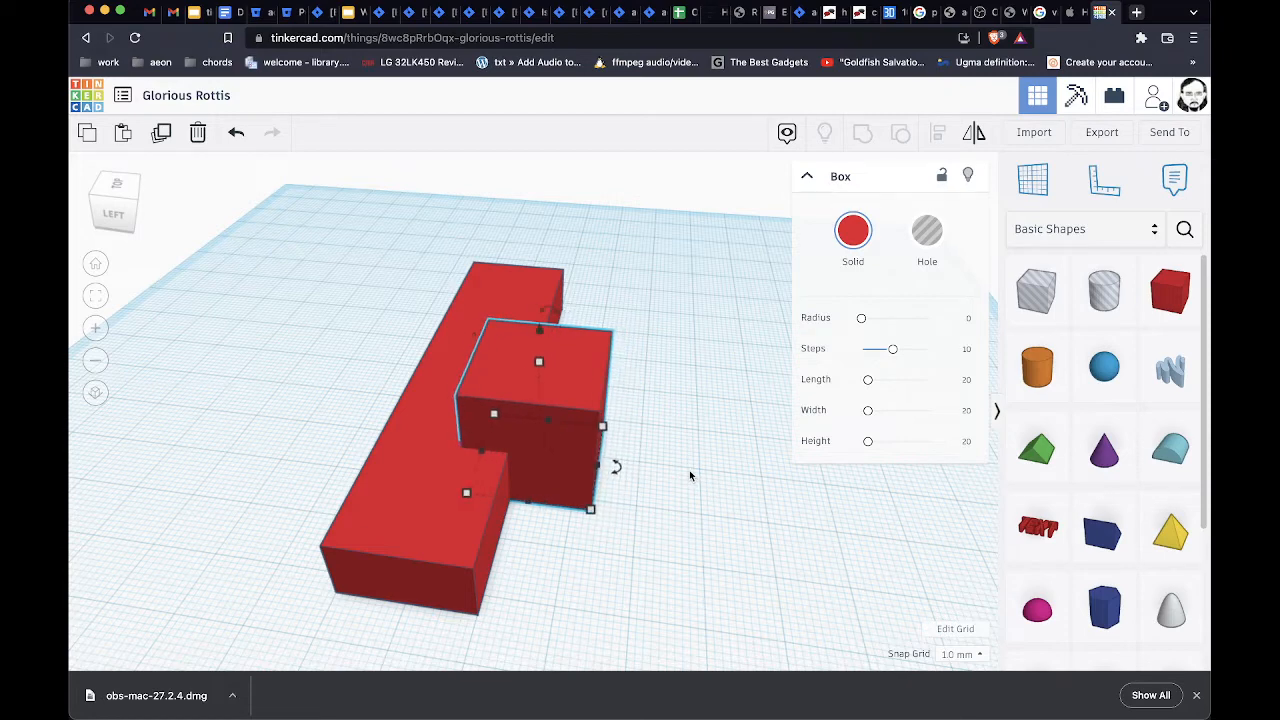
key(Left)
key(Left)
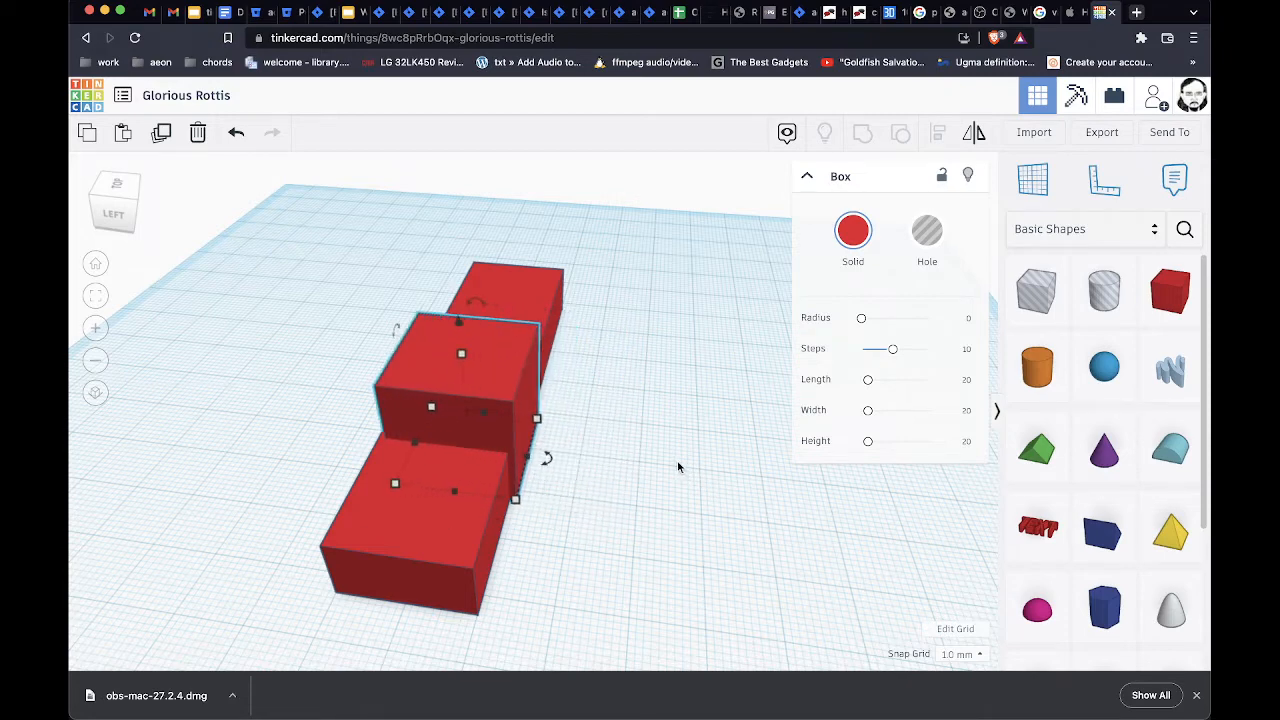
key(Left)
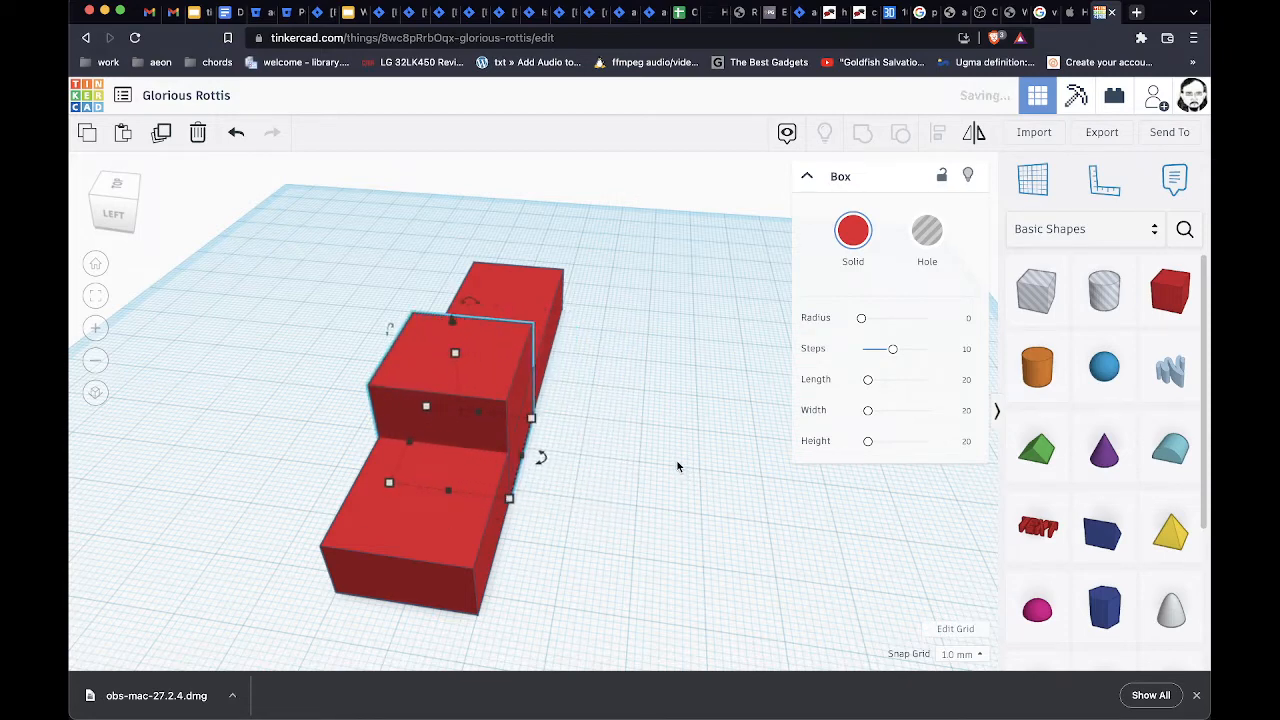
right_drag(643, 503, 481, 472)
key(Left)
key(Left)
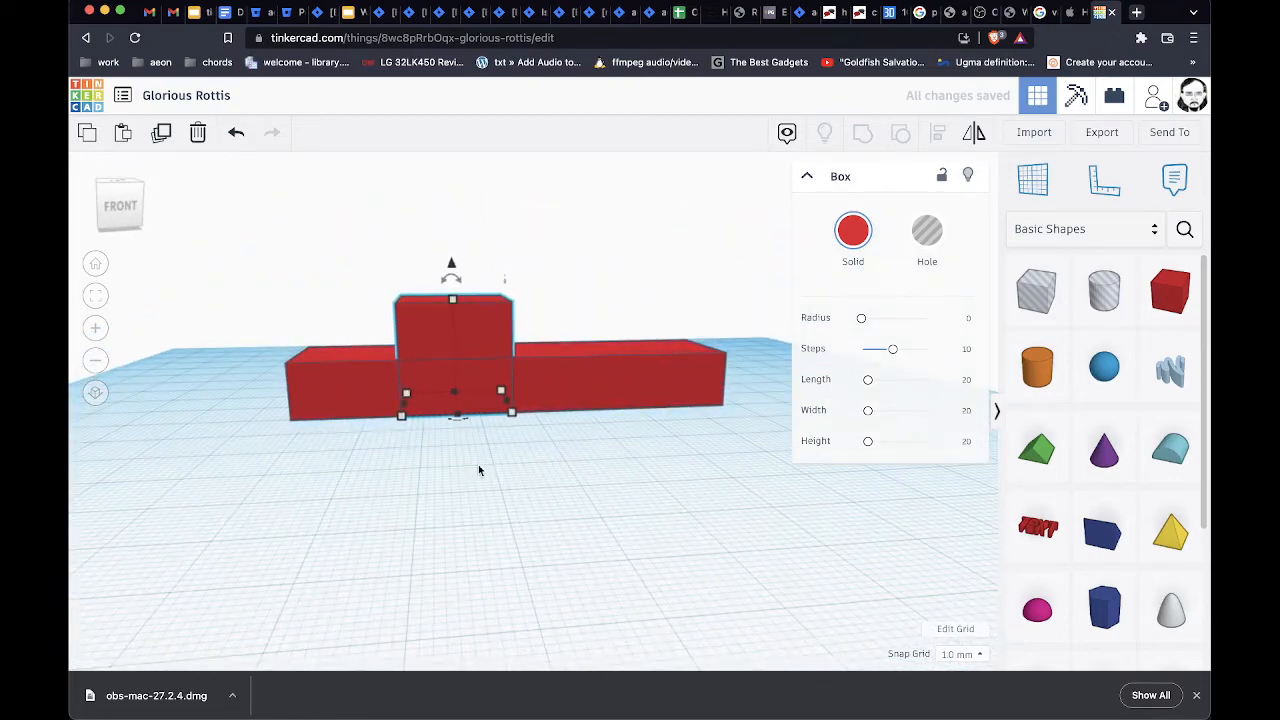
click(511, 477)
right_drag(511, 477, 530, 458)
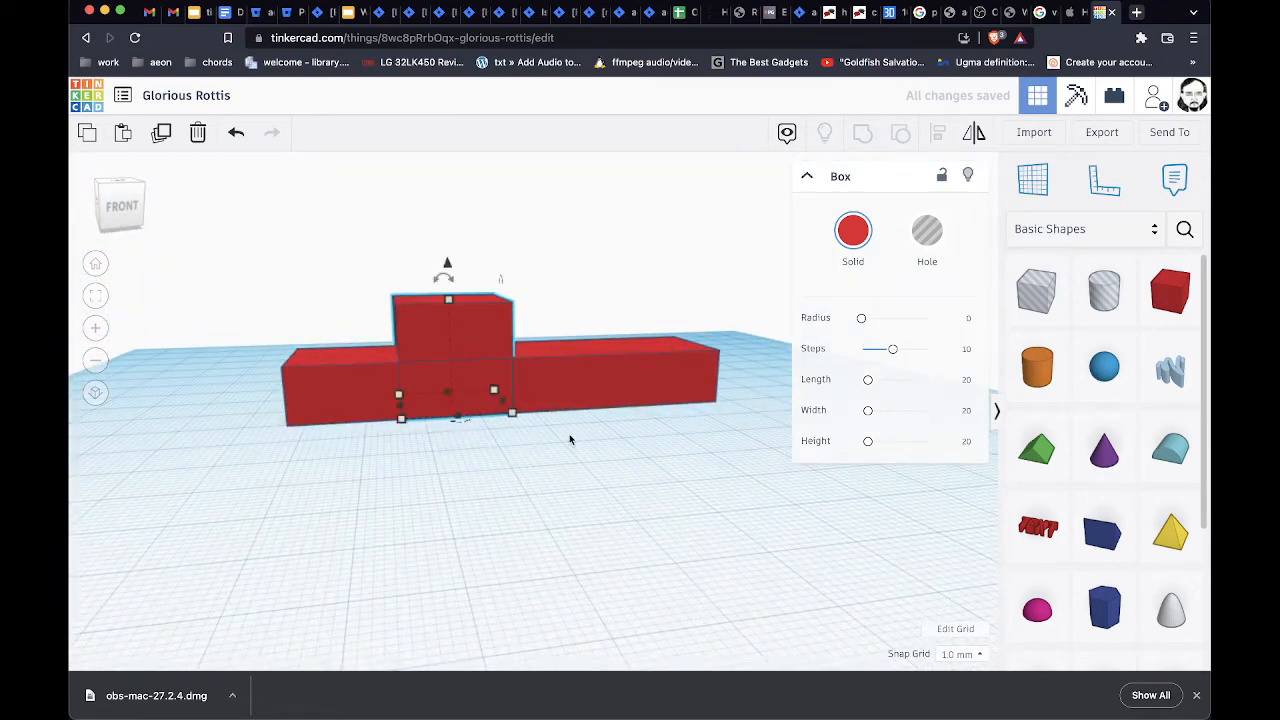
Select both boxes and group them into one shape
click(802, 516)
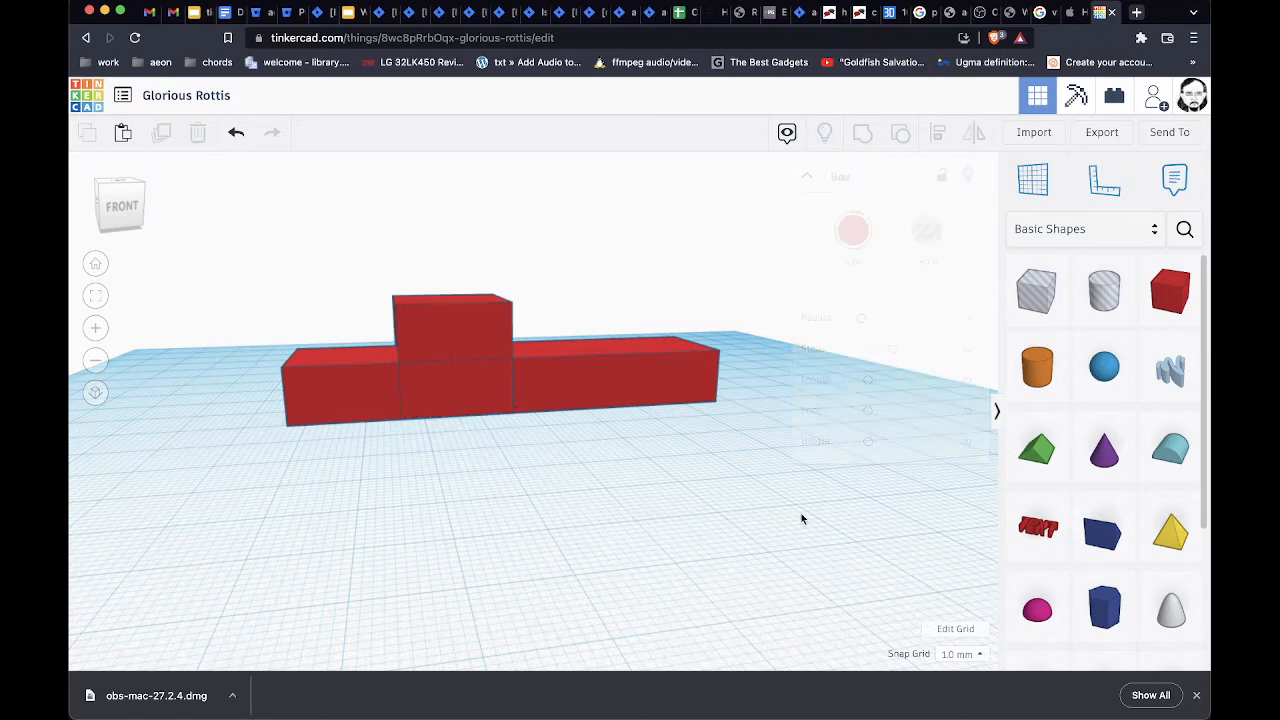
drag(735, 491, 315, 185)
click(862, 136)
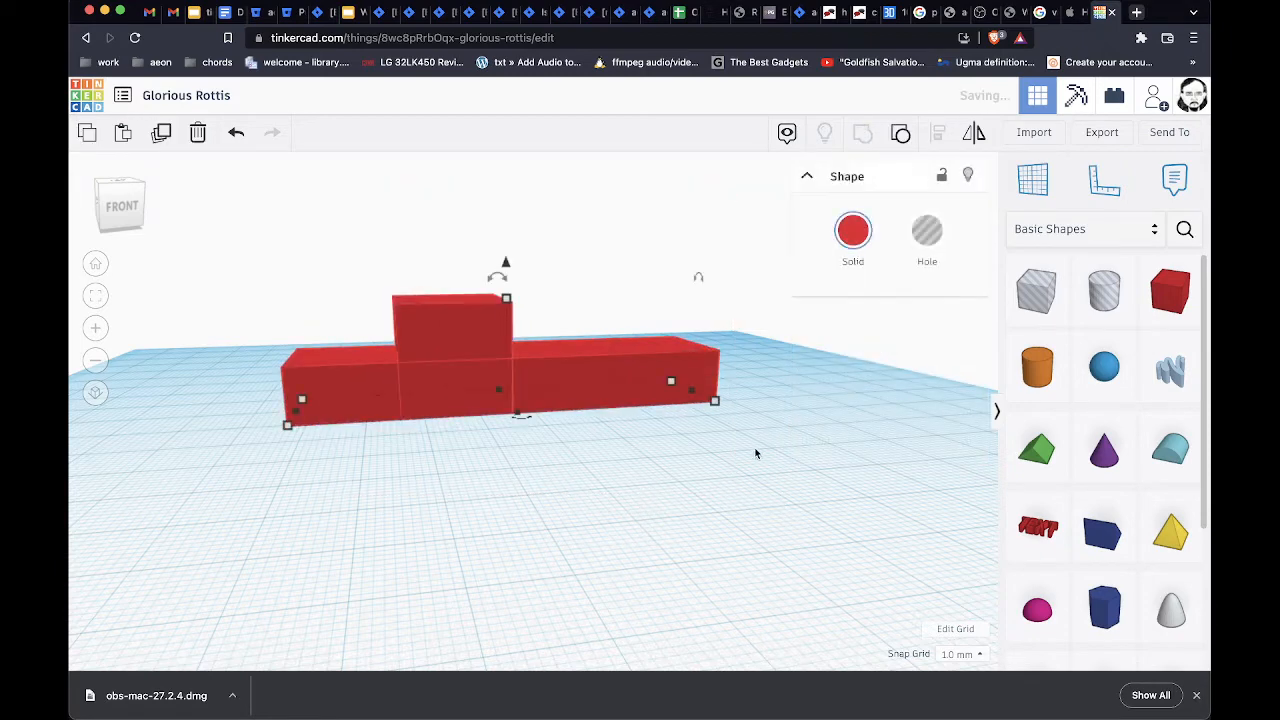
Add a solid cylinder in front of the right end of the grouped box shape
mouse_move(634, 437)
right_down()
mouse_move(574, 517)
mouse_move(586, 474)
mouse_move(689, 480)
mouse_move(586, 451)
mouse_move(587, 481)
mouse_move(600, 489)
mouse_move(631, 472)
mouse_move(617, 446)
mouse_move(621, 459)
right_up()
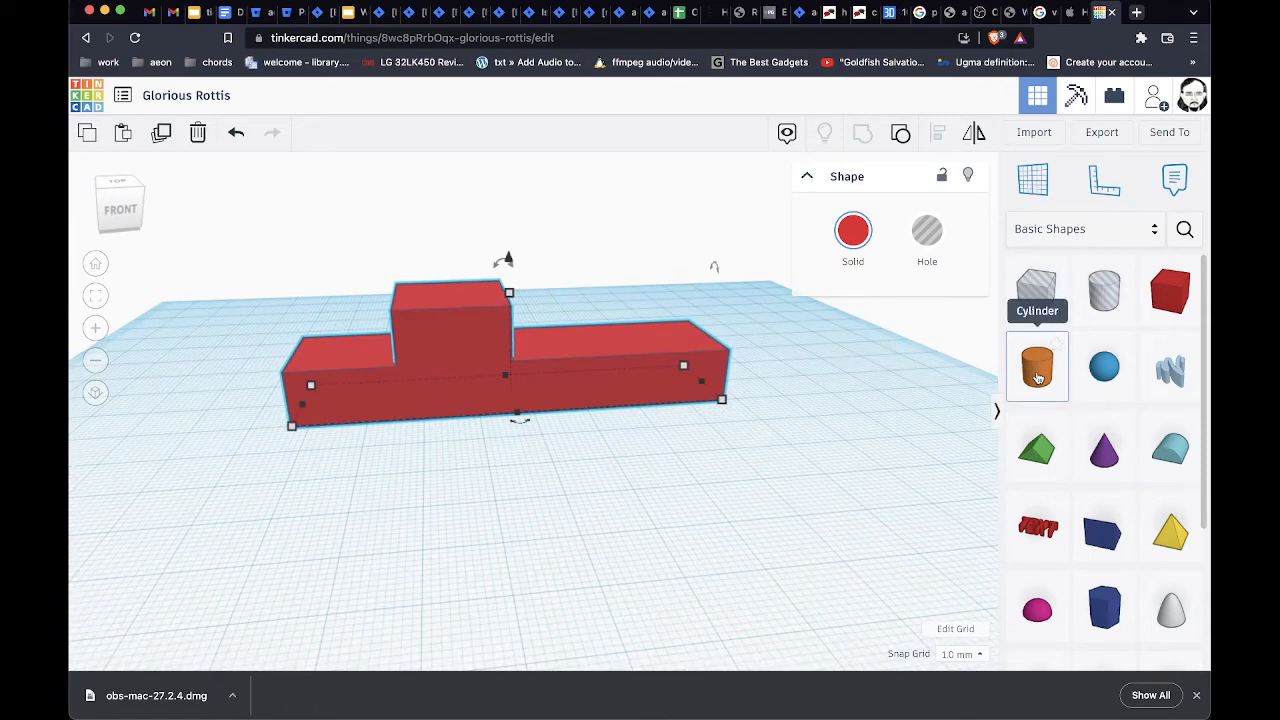
drag(1037, 377, 692, 446)
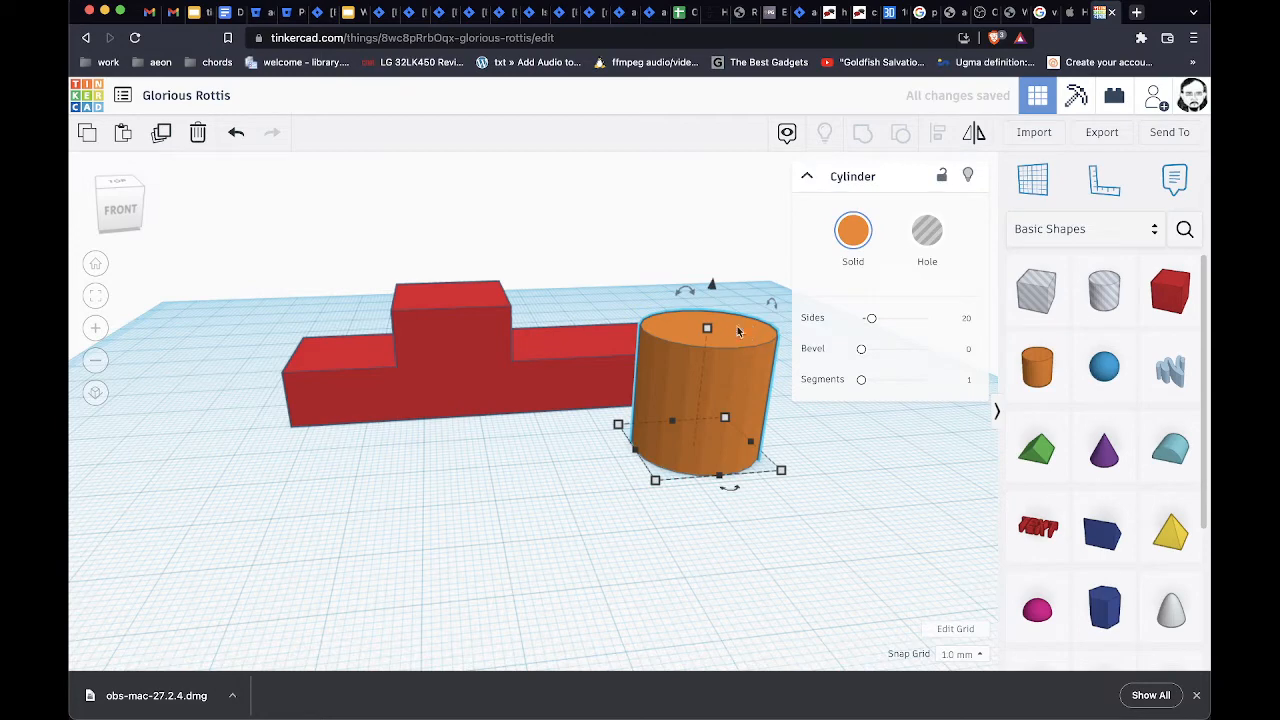
Rotate the cylinder 90° to lie on its side and scale it down to 10 × 10 mm
drag(771, 303, 780, 406)
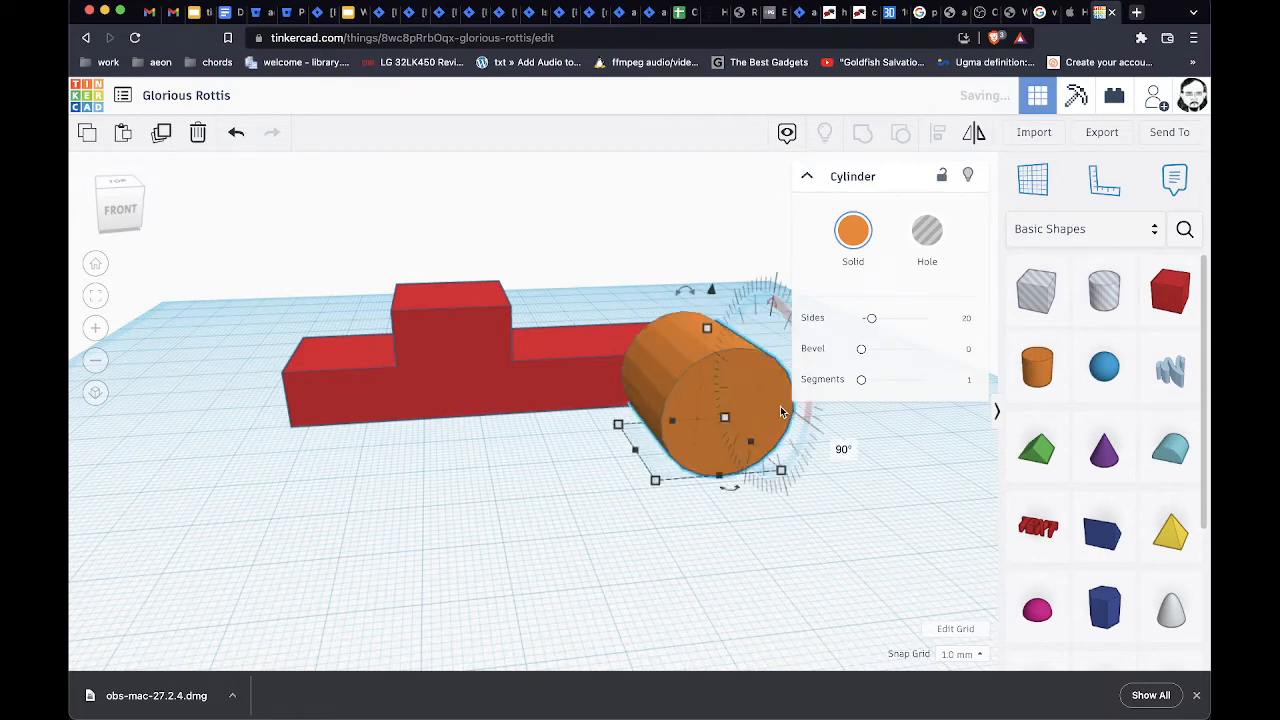
right_drag(611, 503, 589, 523)
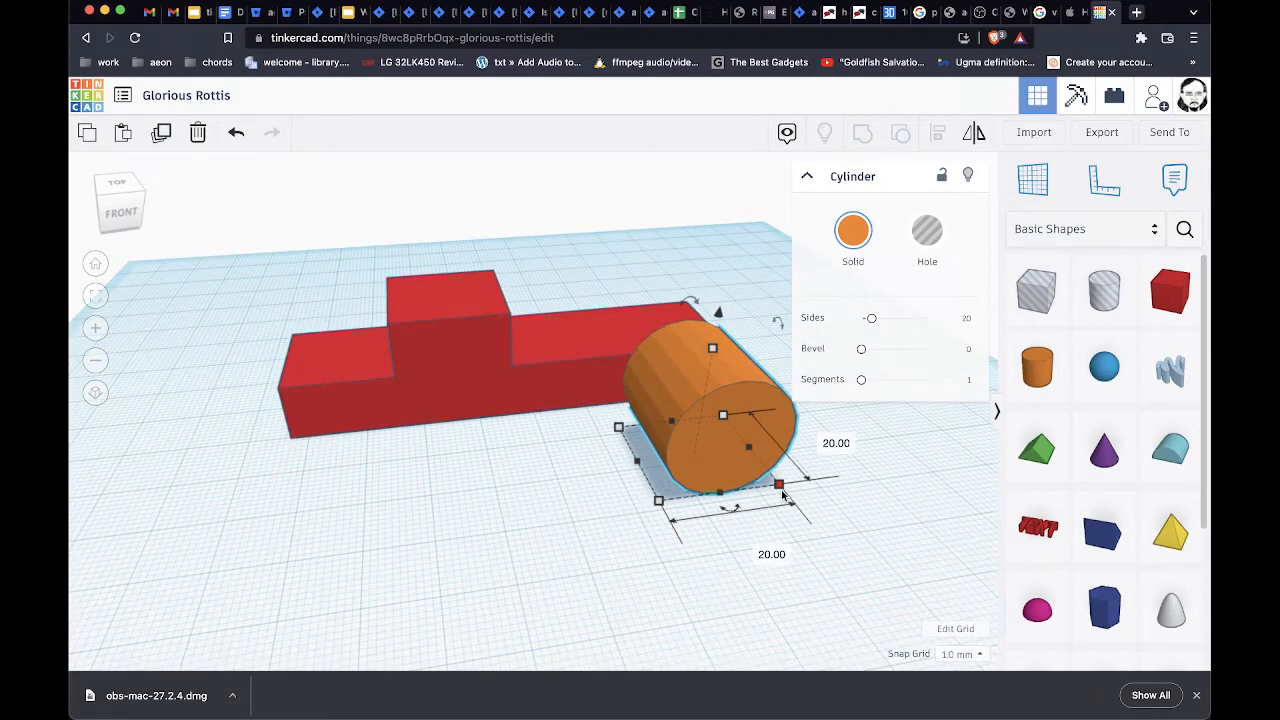
drag(782, 494, 697, 455)
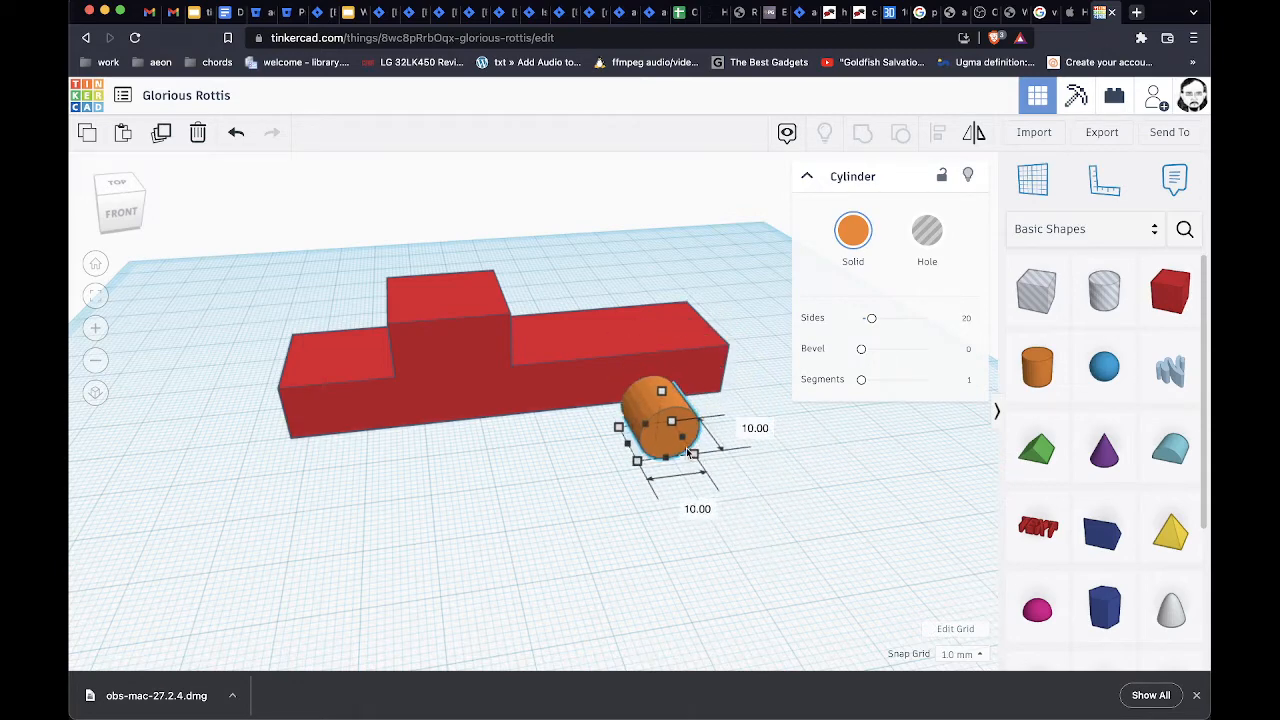
Set the thickness of the sideways cylinder along its axis to 5 mm
right_drag(697, 455, 845, 512)
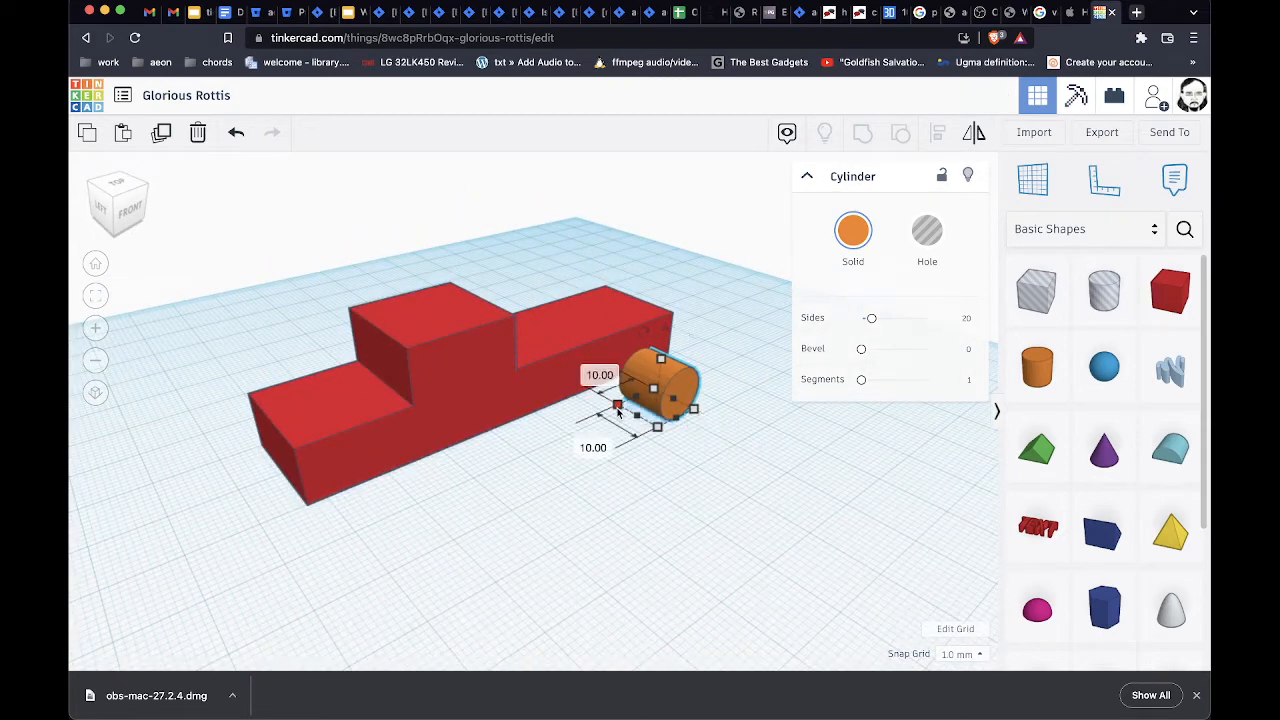
click(581, 441)
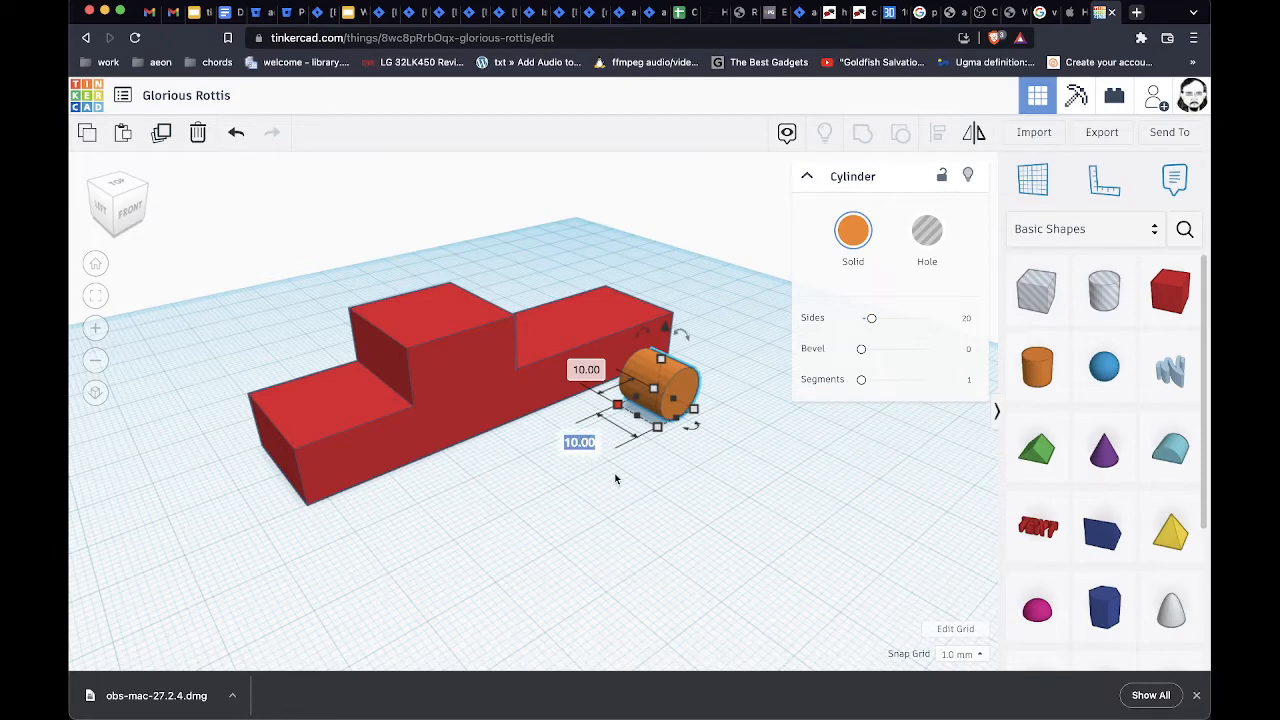
text(5)
key(Return)
Select the cylinder together with the grouped body and align their bottoms and right ends
right_drag(648, 466, 794, 503)
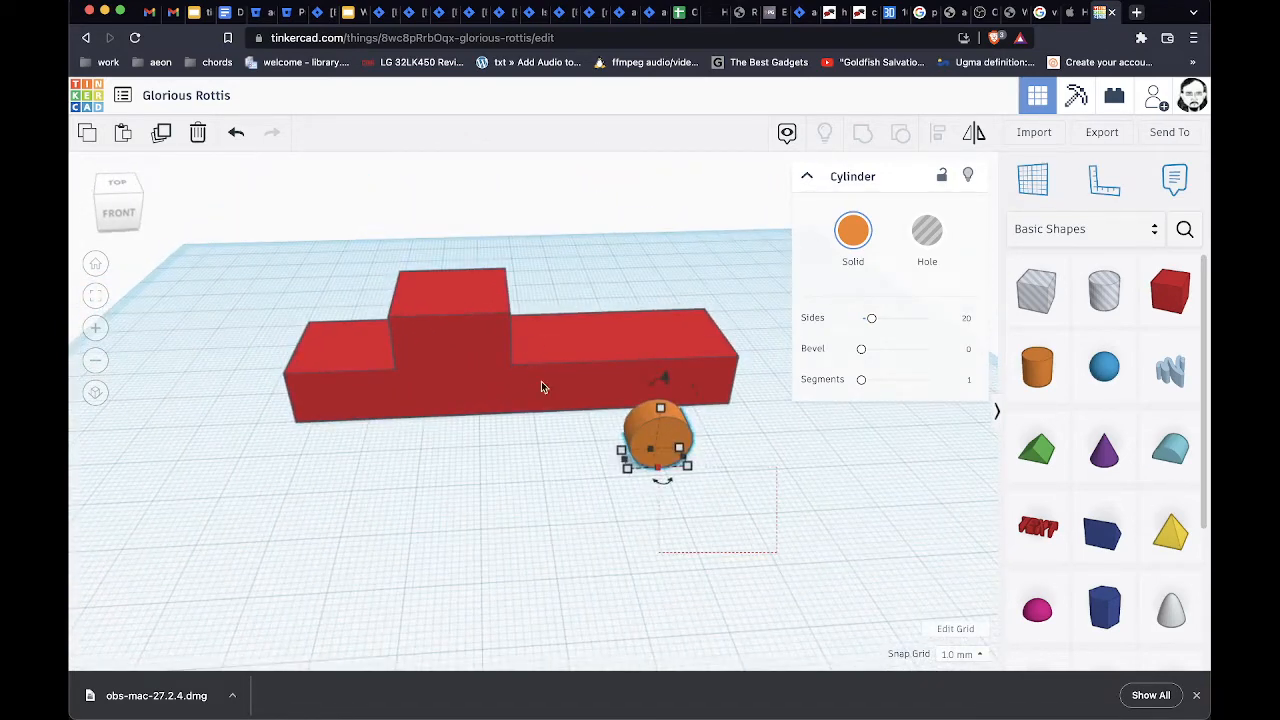
shift+click(541, 387)
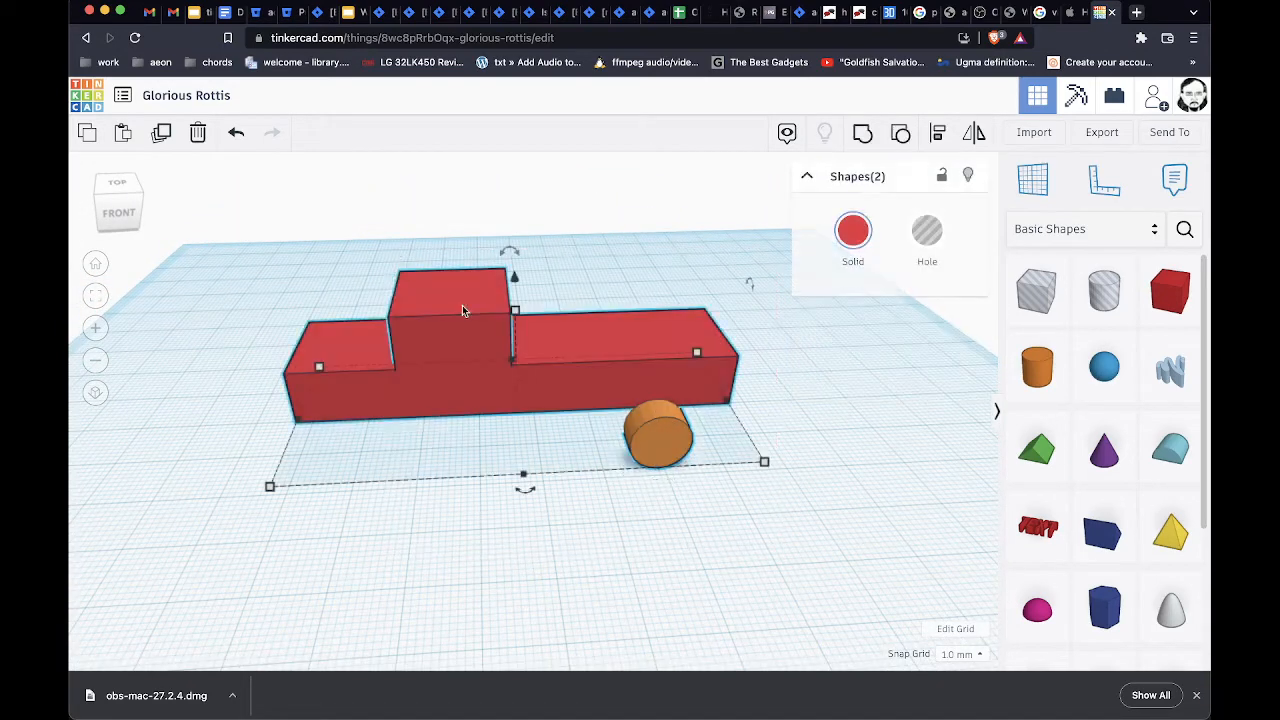
click(940, 137)
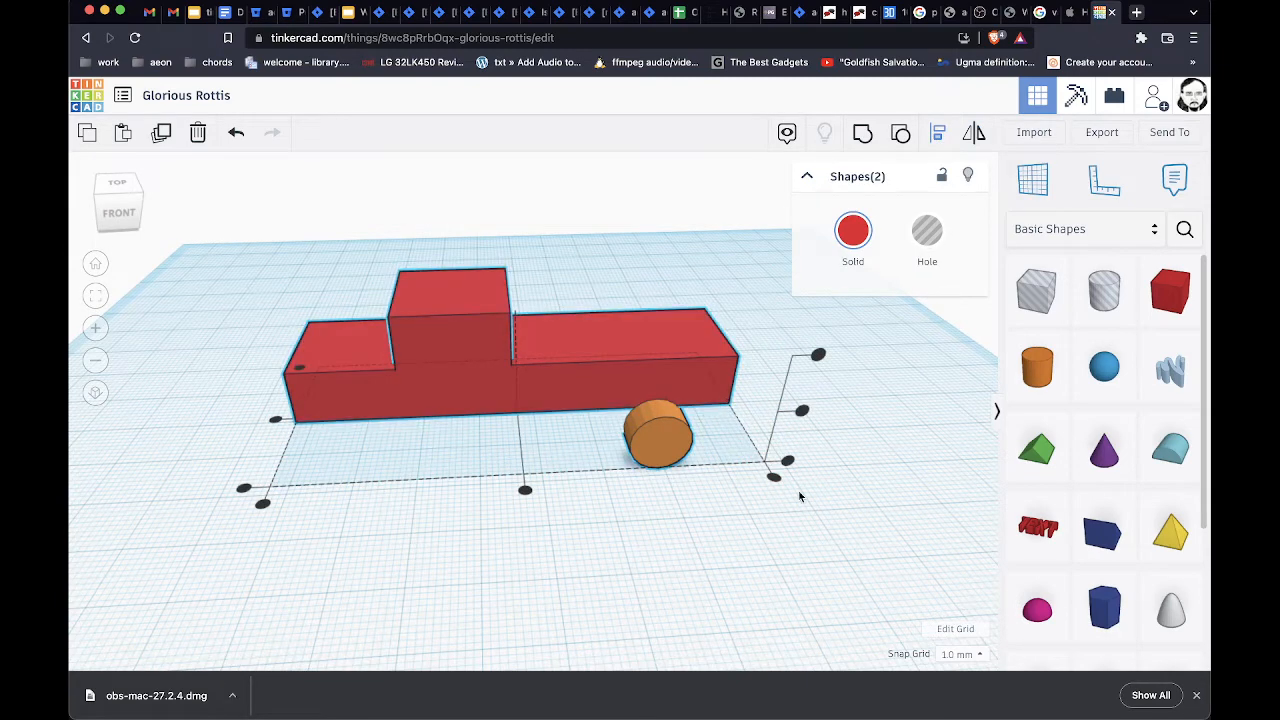
click(788, 462)
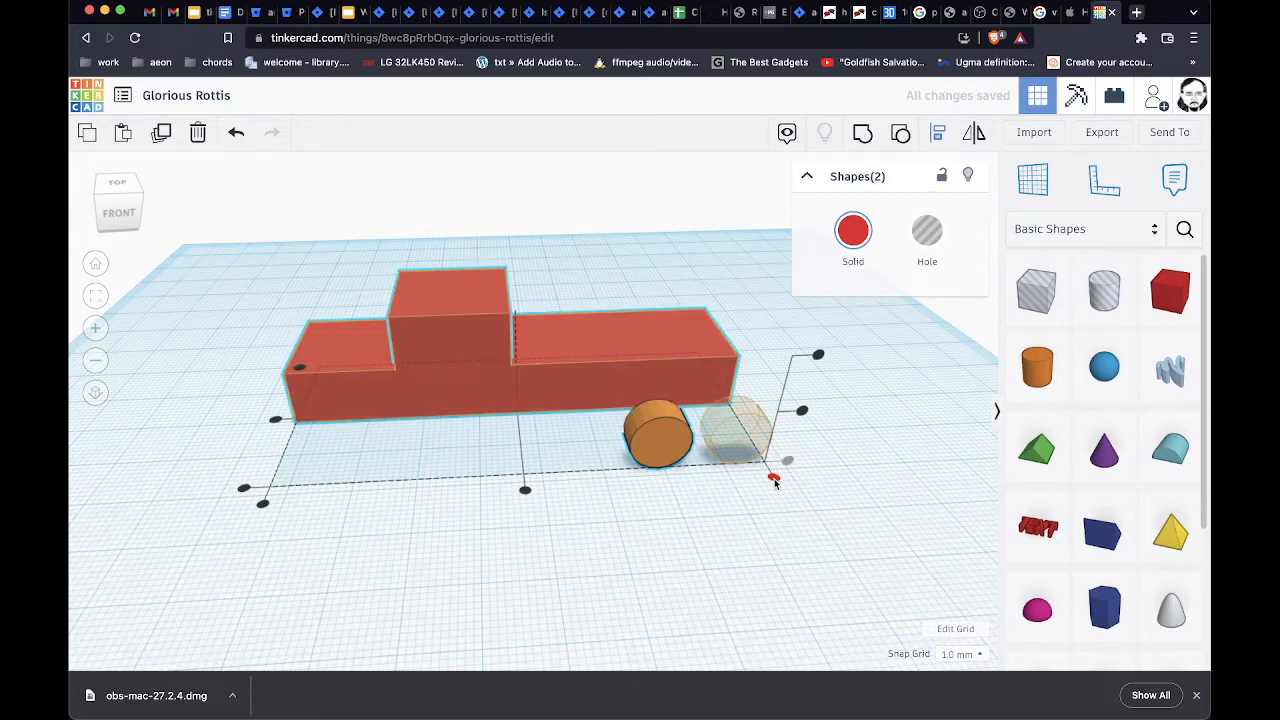
click(774, 481)
Try to centre the cylinder across the body's width with Align, and undo the alignment
right_drag(840, 400, 667, 398)
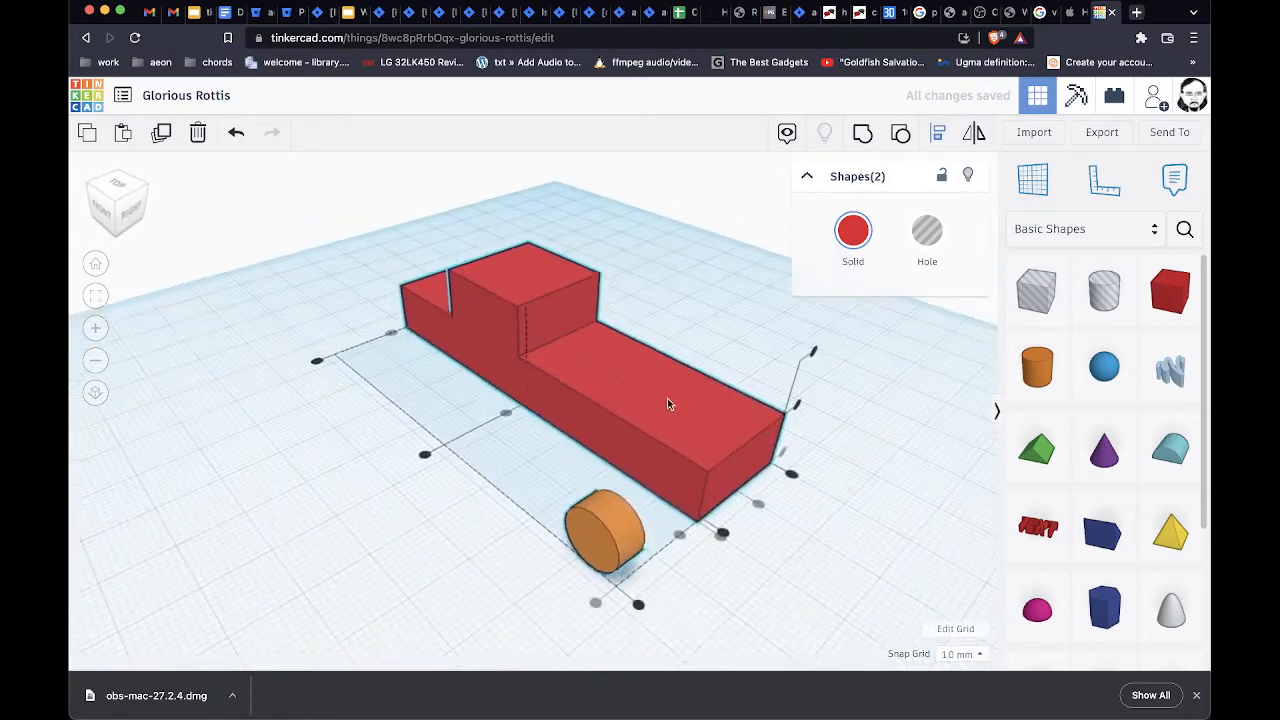
click(722, 535)
right_drag(713, 541, 508, 545)
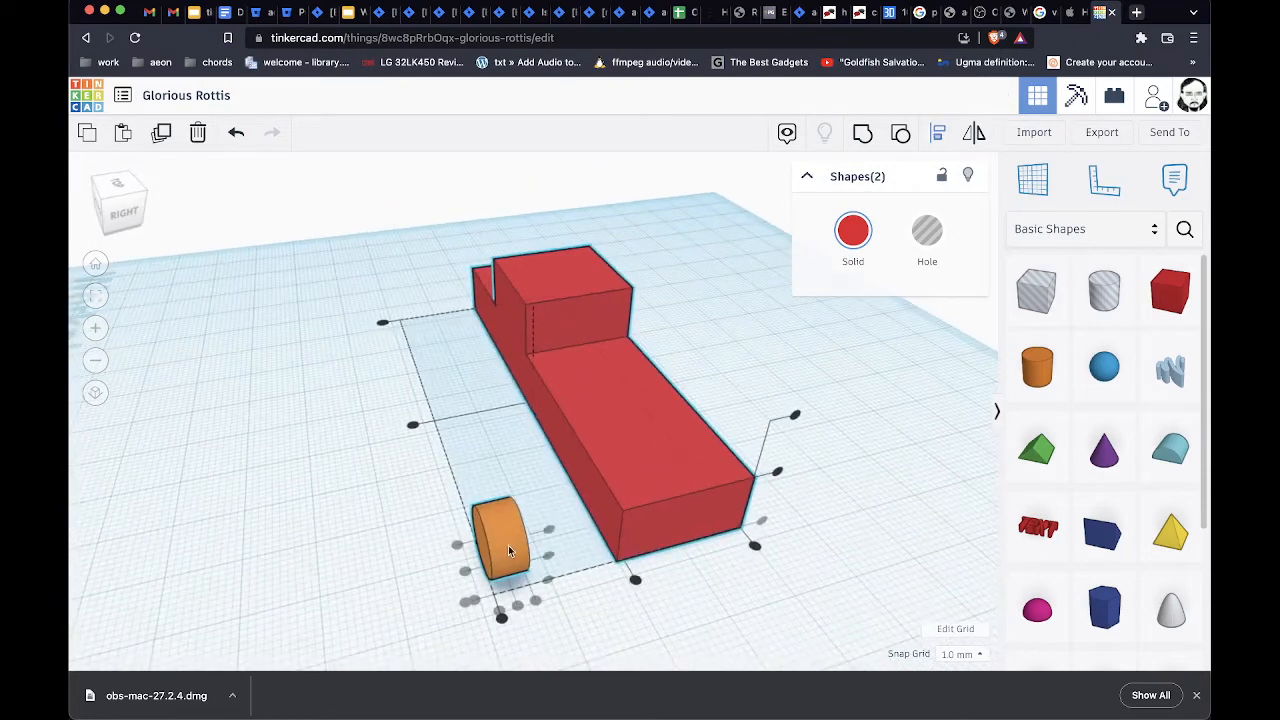
click(635, 582)
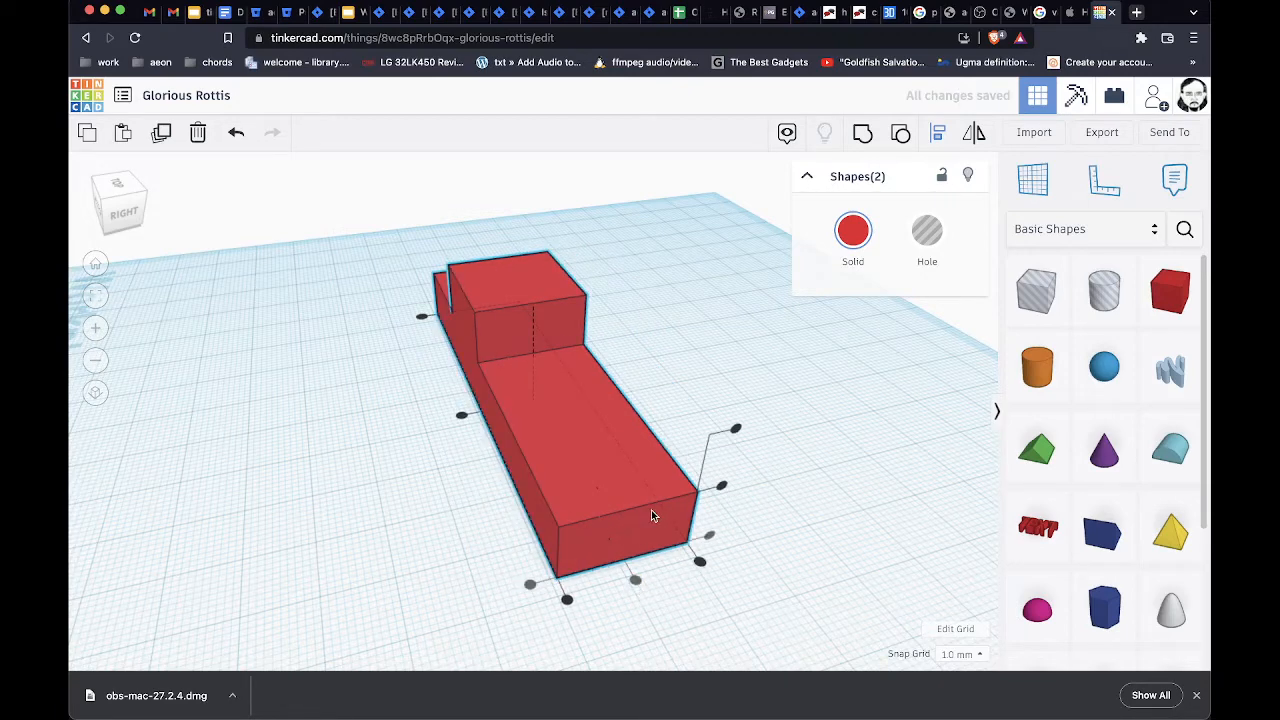
click(778, 527)
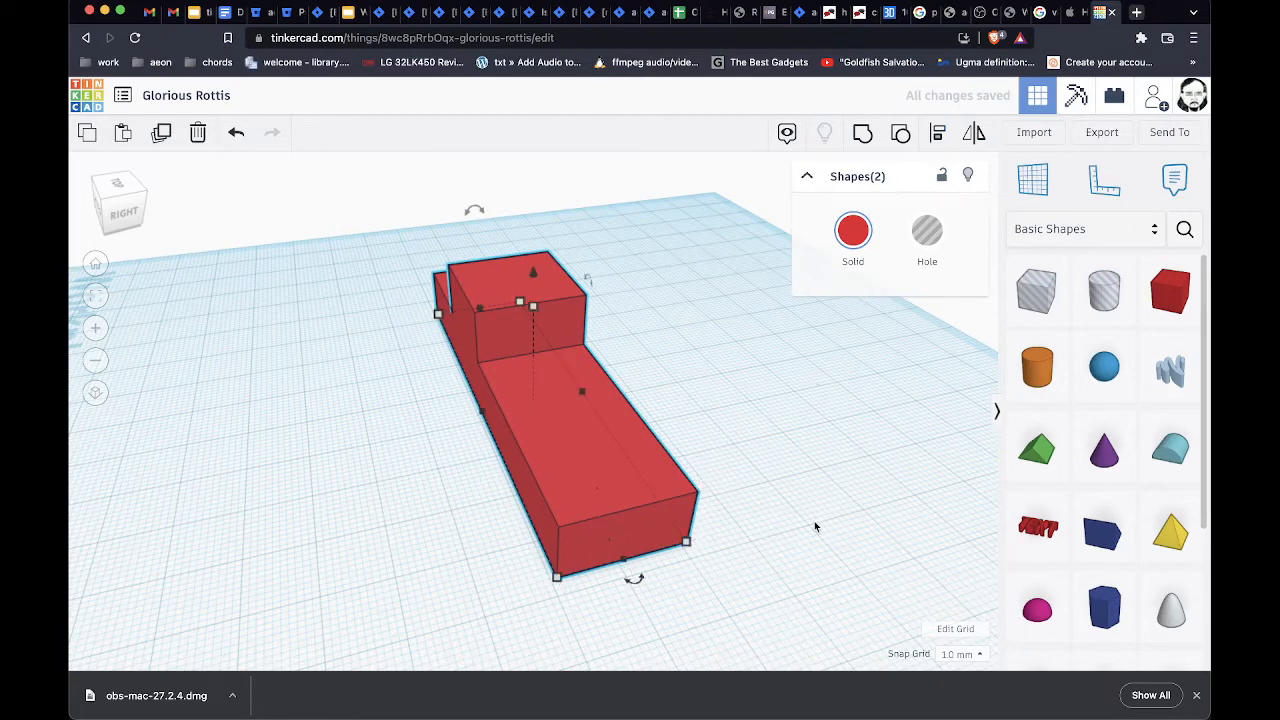
key(ctrl+z)
Move the cylinder alone across the workplane until it sits against the front side of the body
click(516, 553)
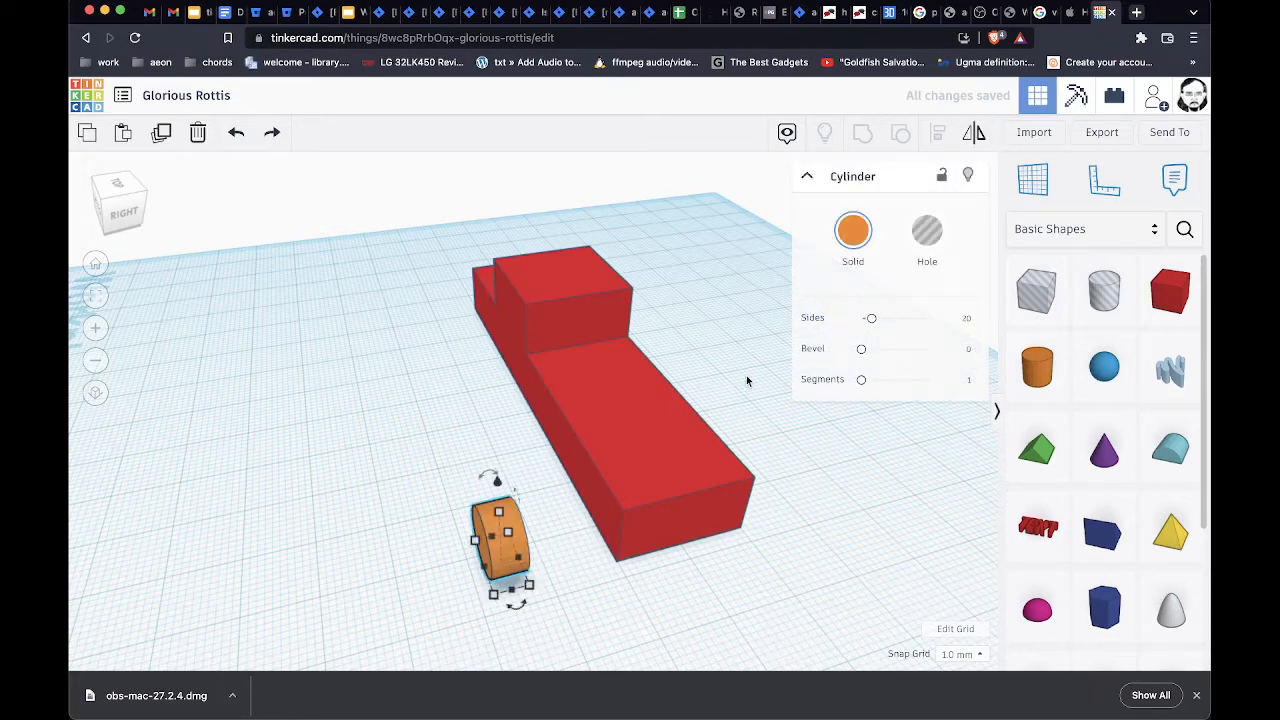
key(Right)
key(Right)
key(Right)
key(Right)
key(Right)
key(Right)
key(Right)
key(Right)
key(Right)
key(Right)
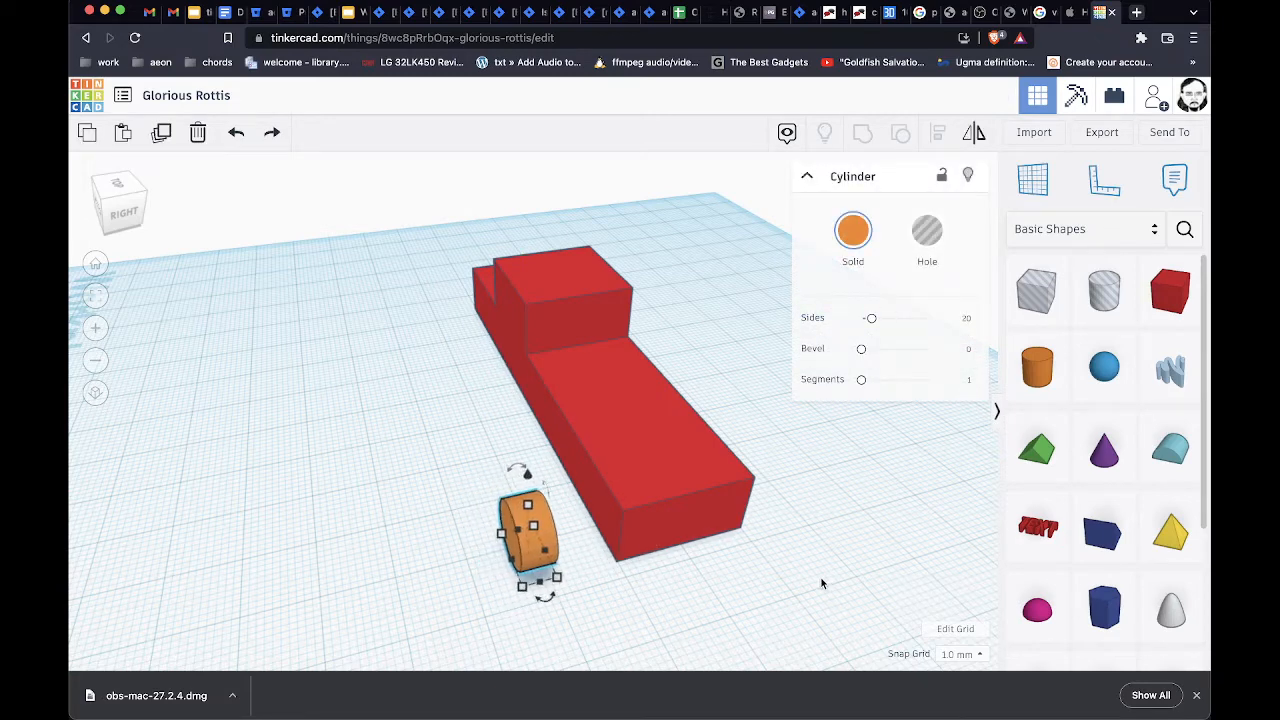
key(Right)
key(Right)
key(Right)
key(Right)
key(Right)
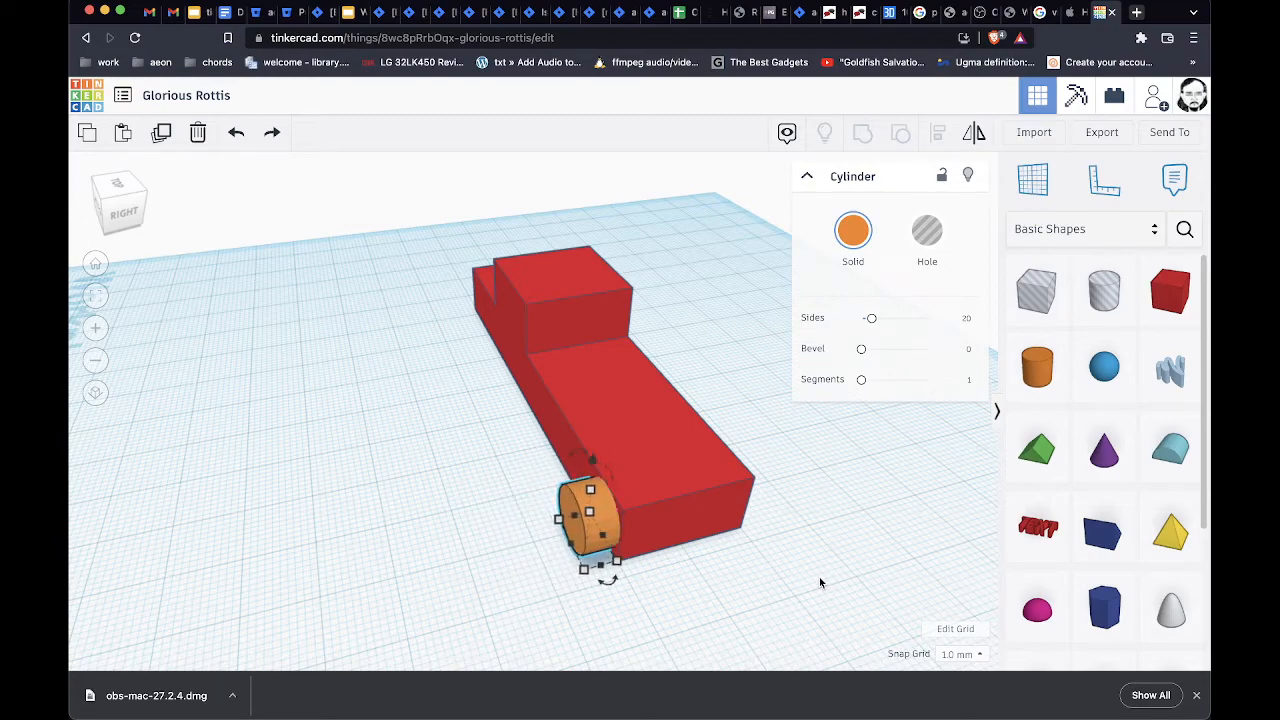
Shift the cylinder along the body's front side so it sits slightly inward from the right end
right_drag(709, 592, 923, 591)
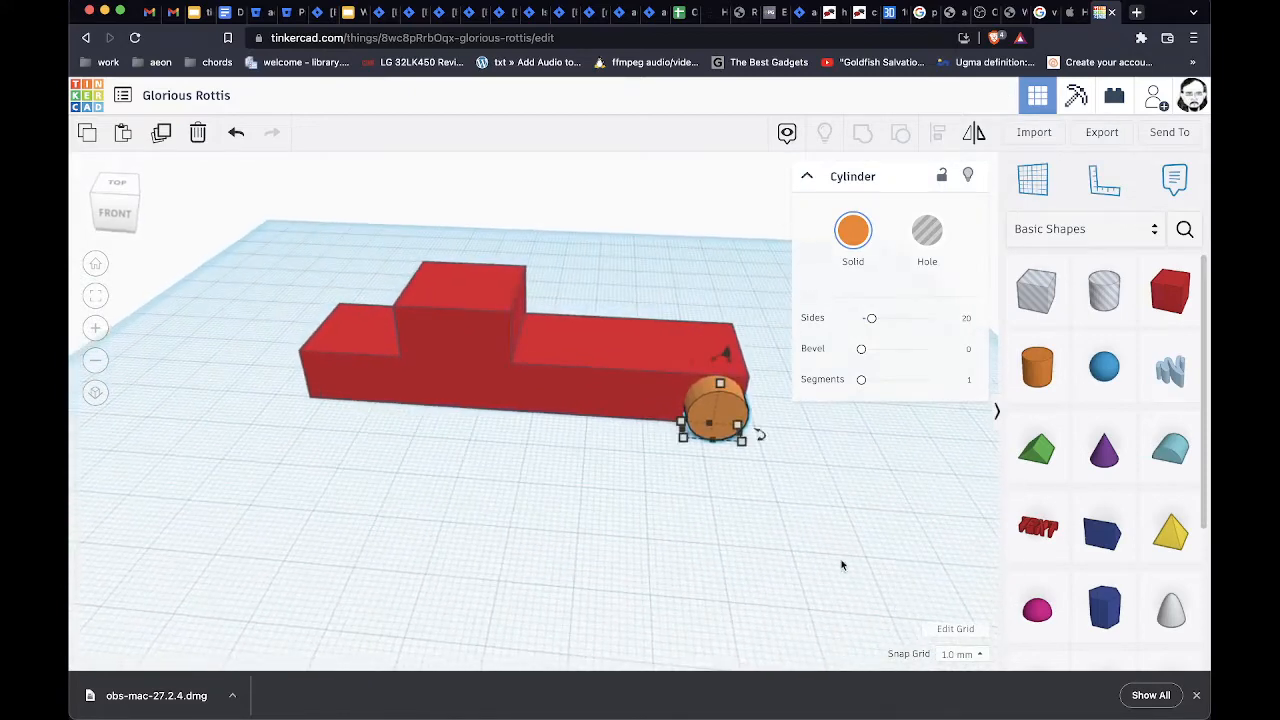
right_drag(841, 565, 846, 466)
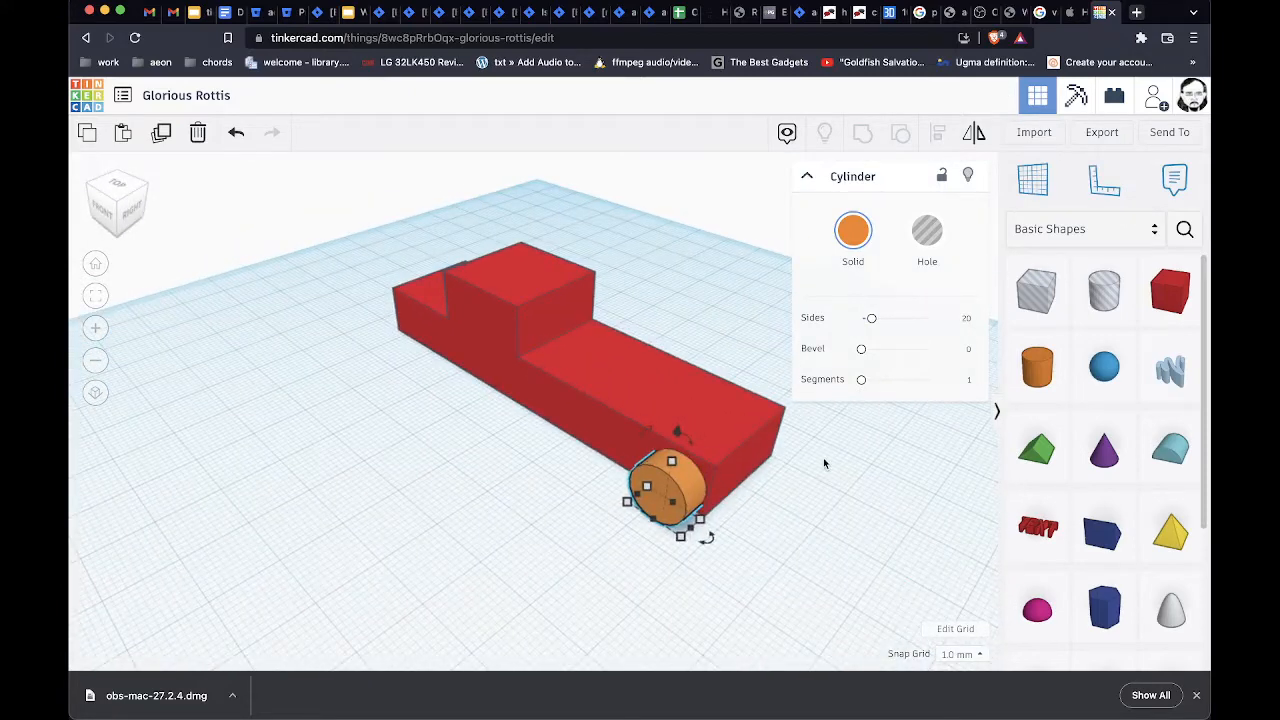
right_drag(737, 514, 862, 498)
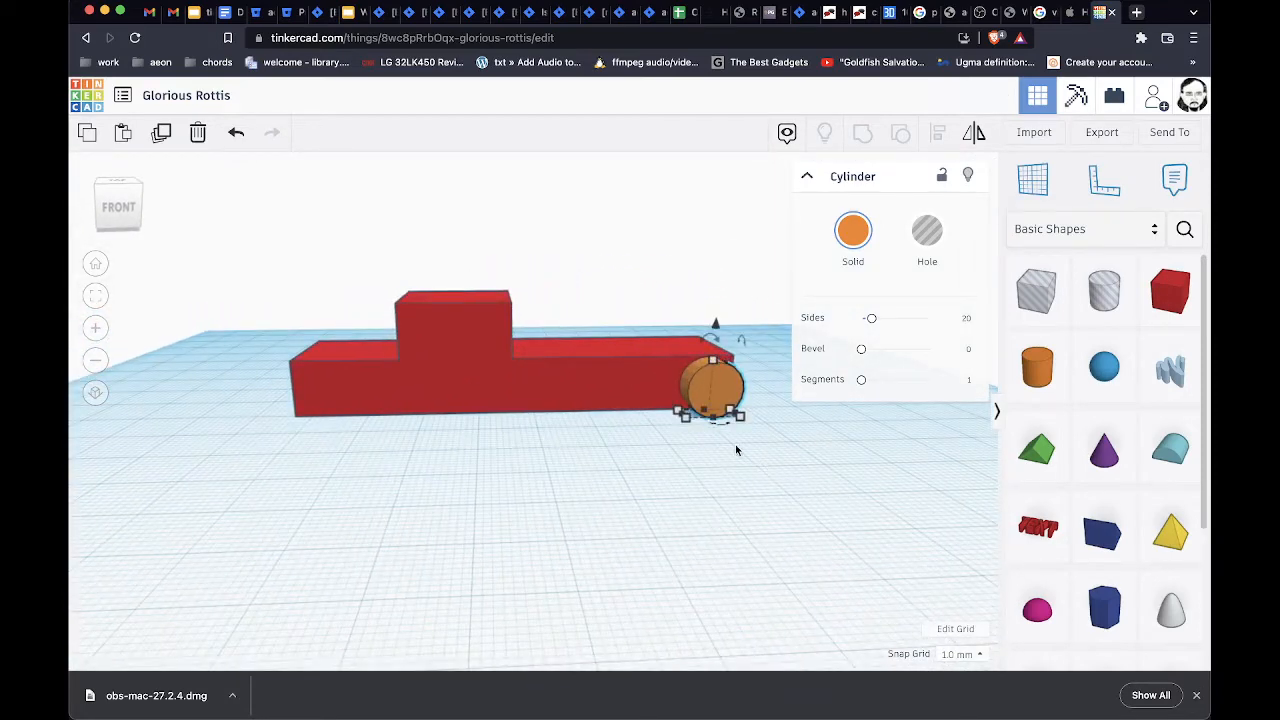
key(Left)
key(Left)
key(Left)
key(Left)
key(Left)
key(Left)
key(Left)
key(Left)
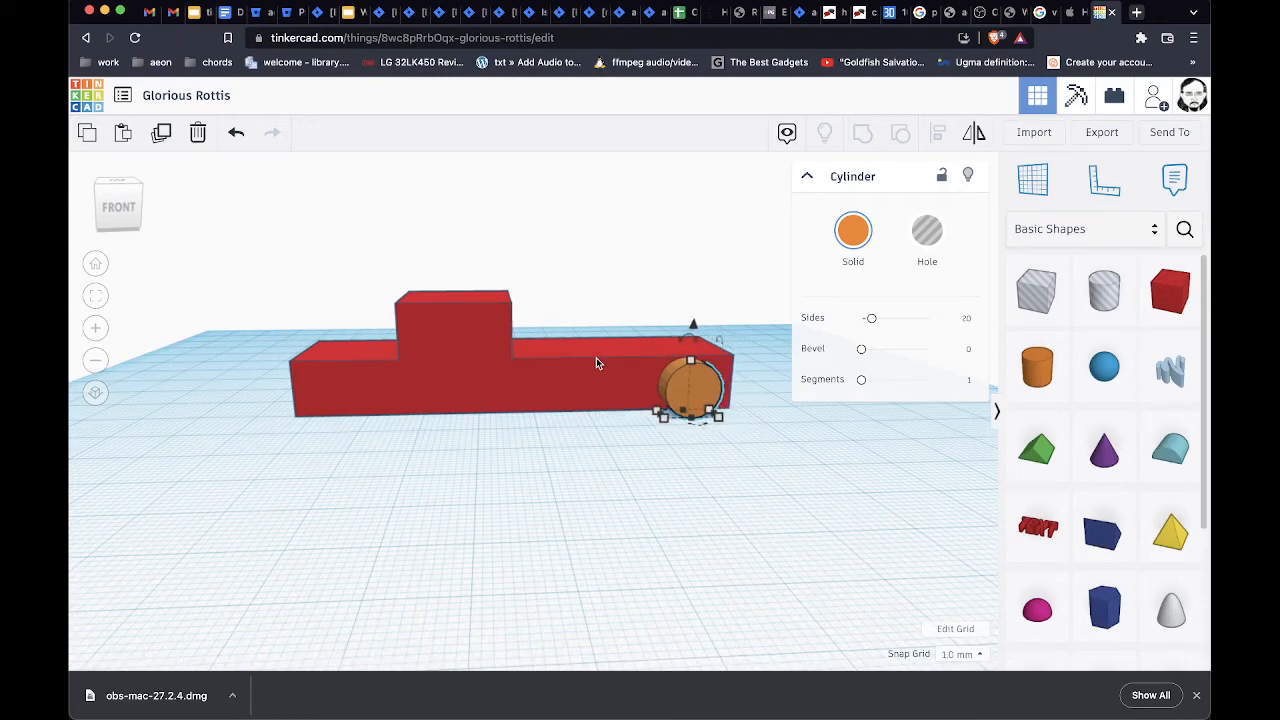
key(Left)
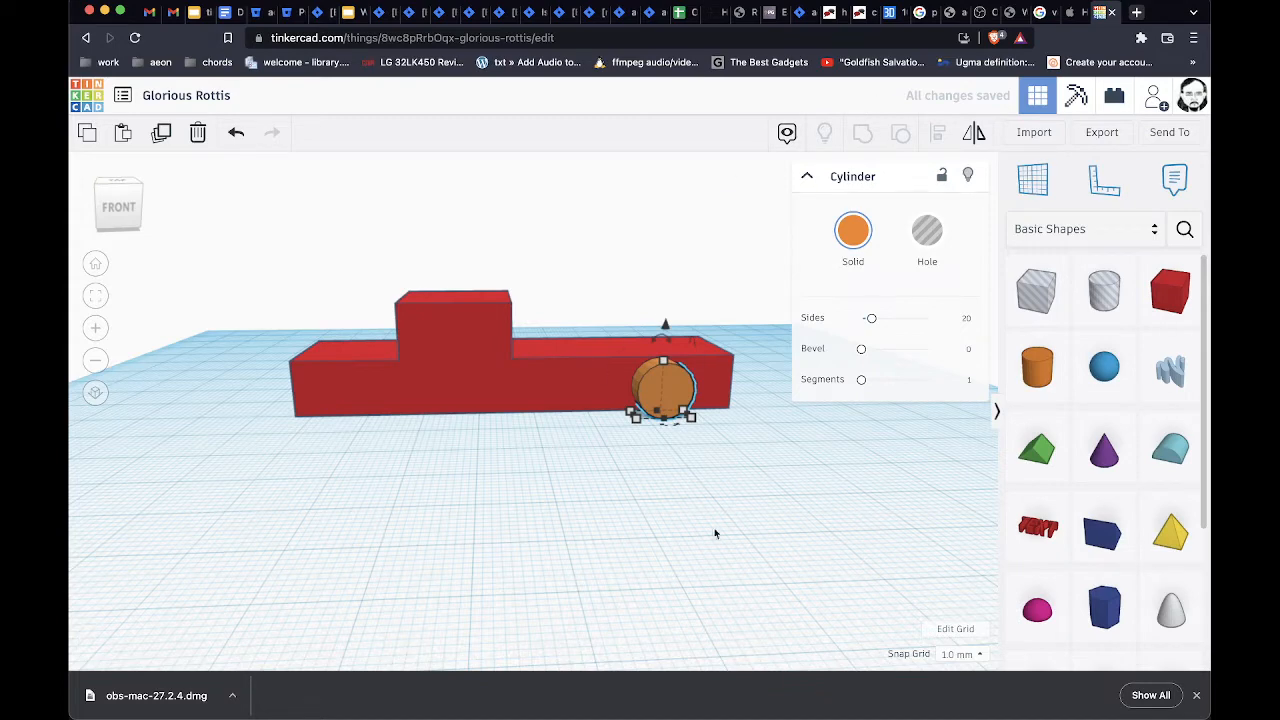
Duplicate the wheel cylinder and move the copy along the same side to near the body's left end
right_drag(715, 534, 672, 617)
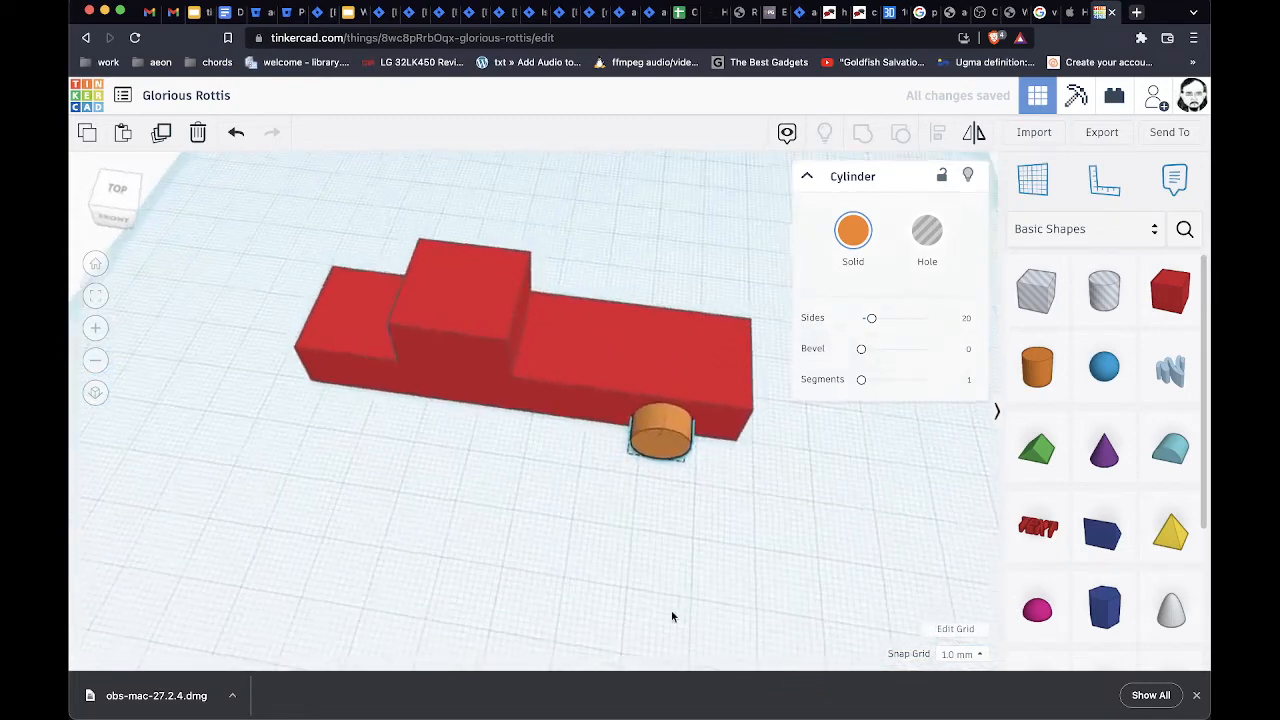
click(161, 134)
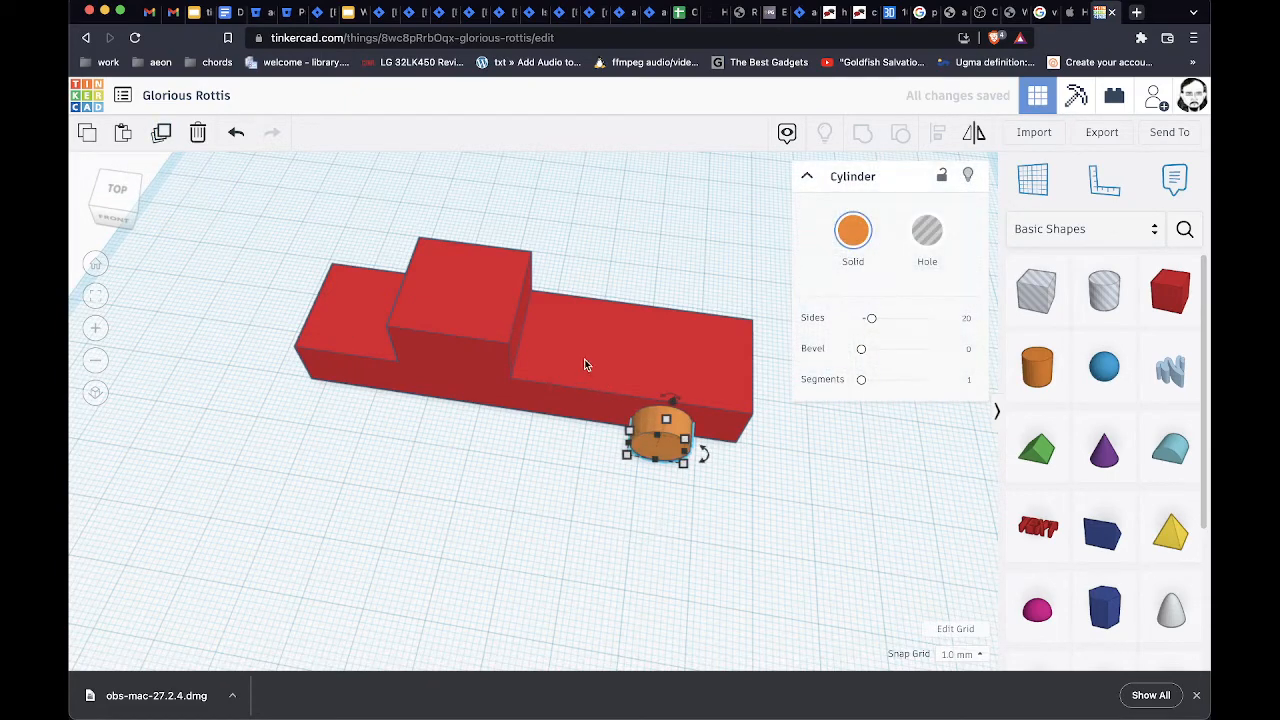
key(Left)
key(Left)
key(Left)
key(Left)
key(Left)
key(Left)
key(Left)
key(Left)
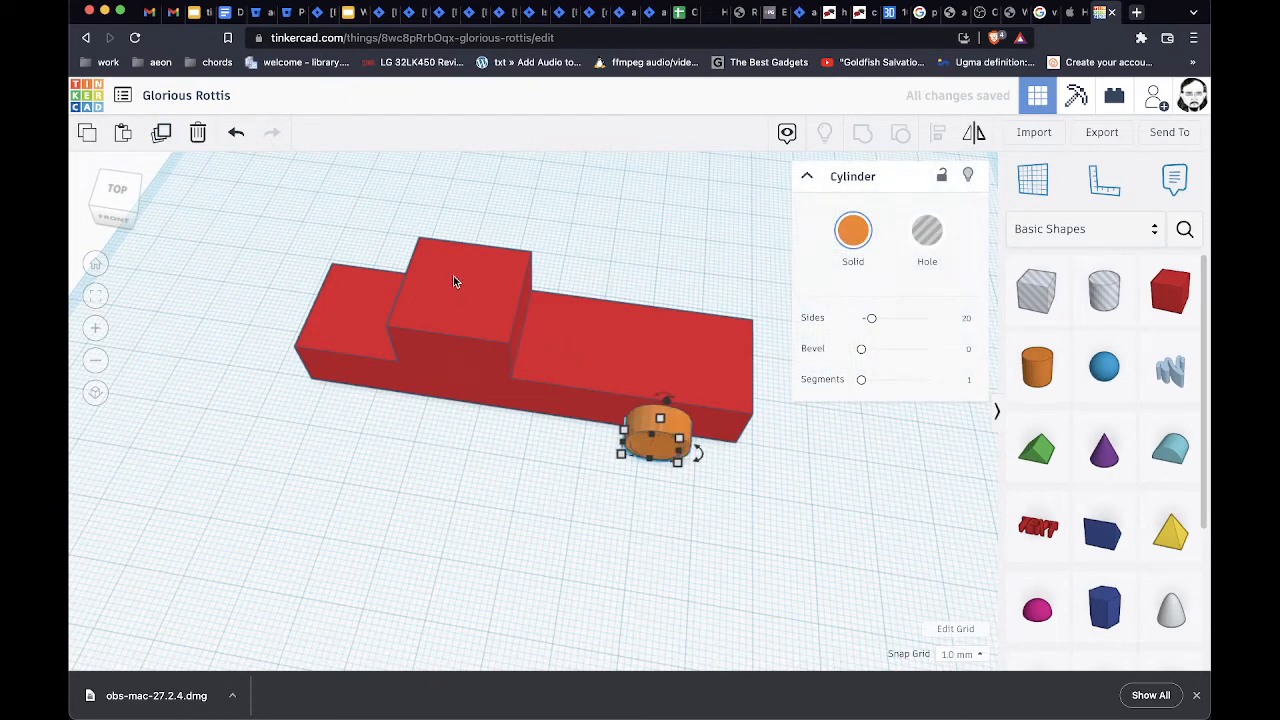
key(Left)
key(Left)
key(Left)
key(Left)
key(Left)
key(Left)
key(Left)
key(Left)
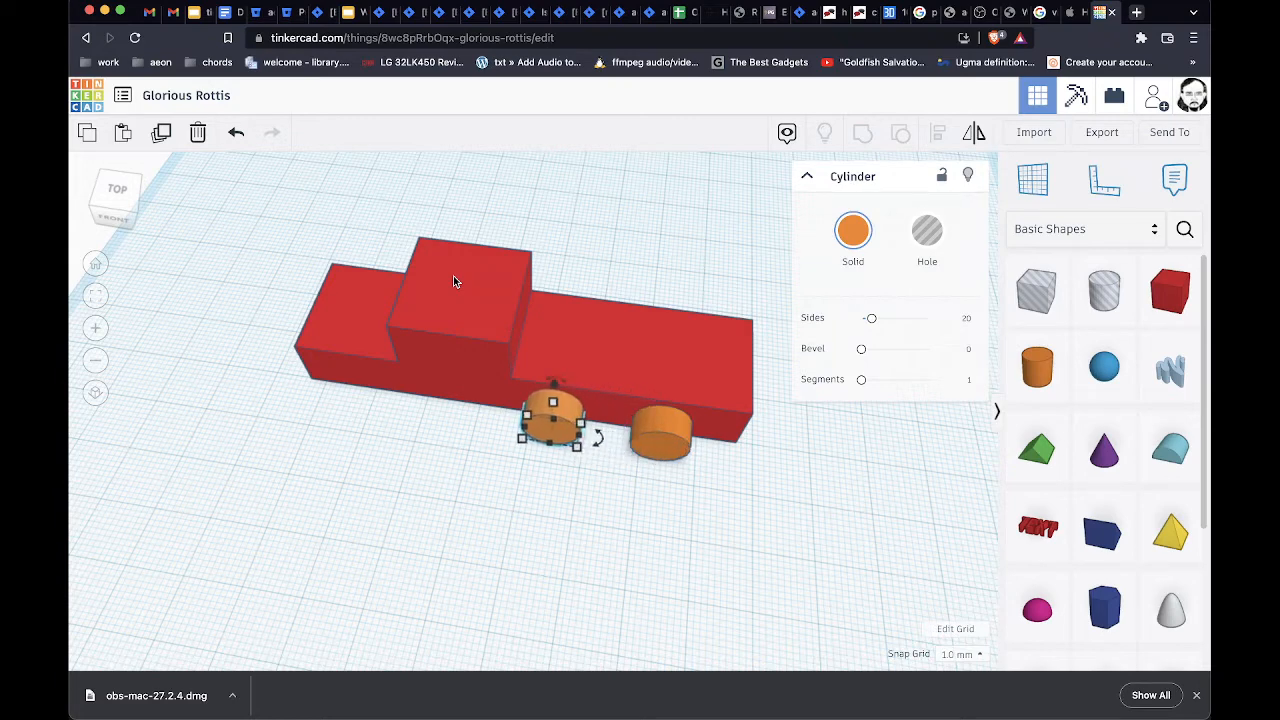
key(Left)
key(Left)
key(Left)
key(Left)
key(Left)
key(Left)
key(Left)
key(Left)
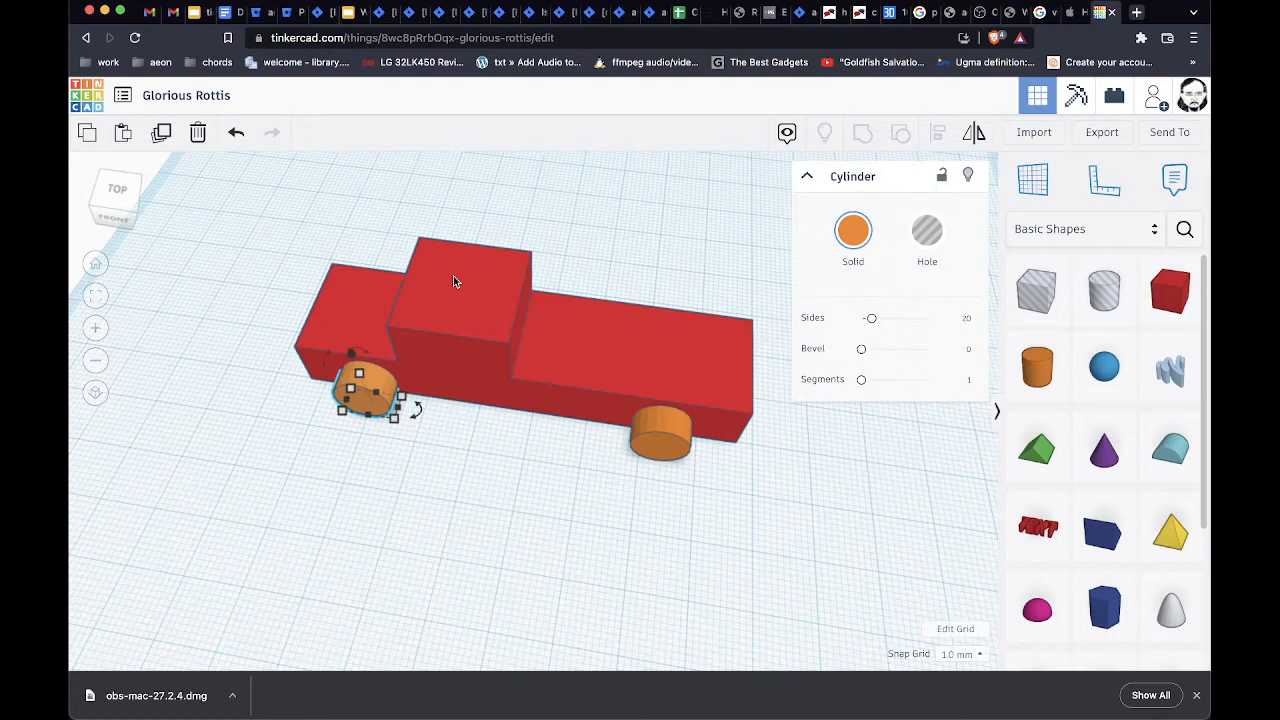
Select both wheels, duplicate them and move the copies through the body to its opposite side
right_drag(897, 554, 846, 512)
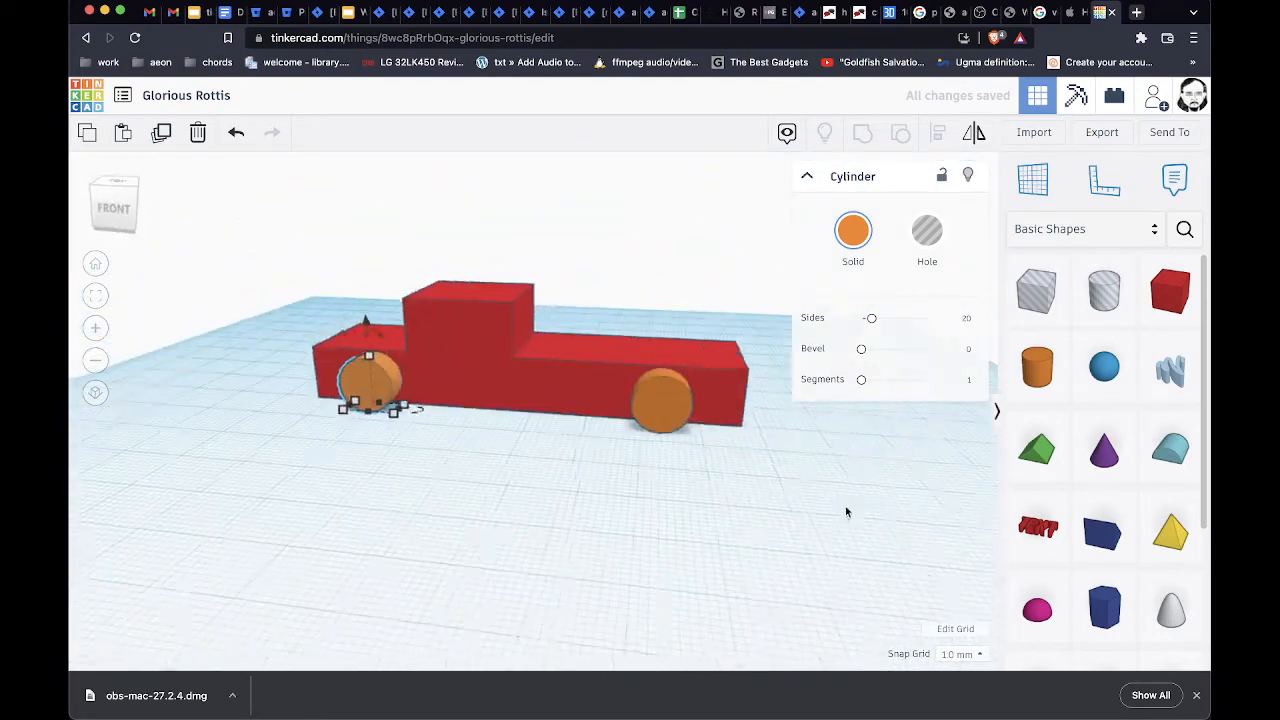
click(458, 469)
right_drag(629, 491, 380, 404)
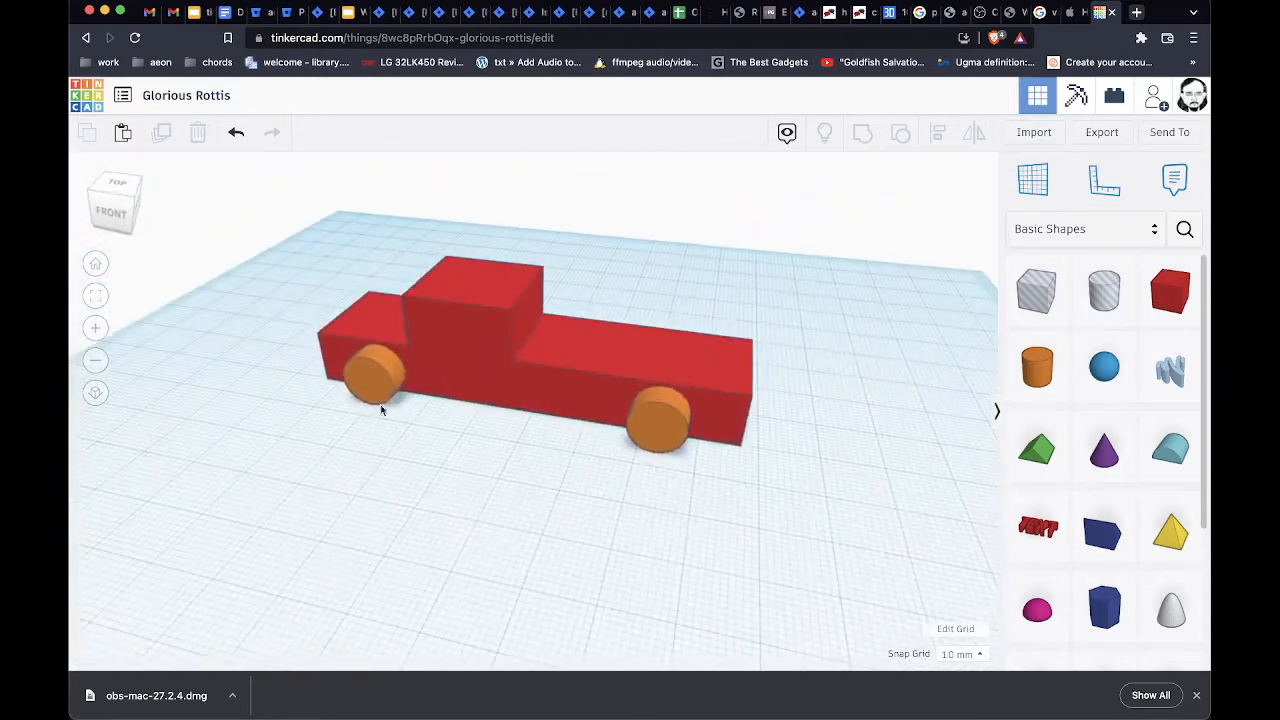
click(370, 376)
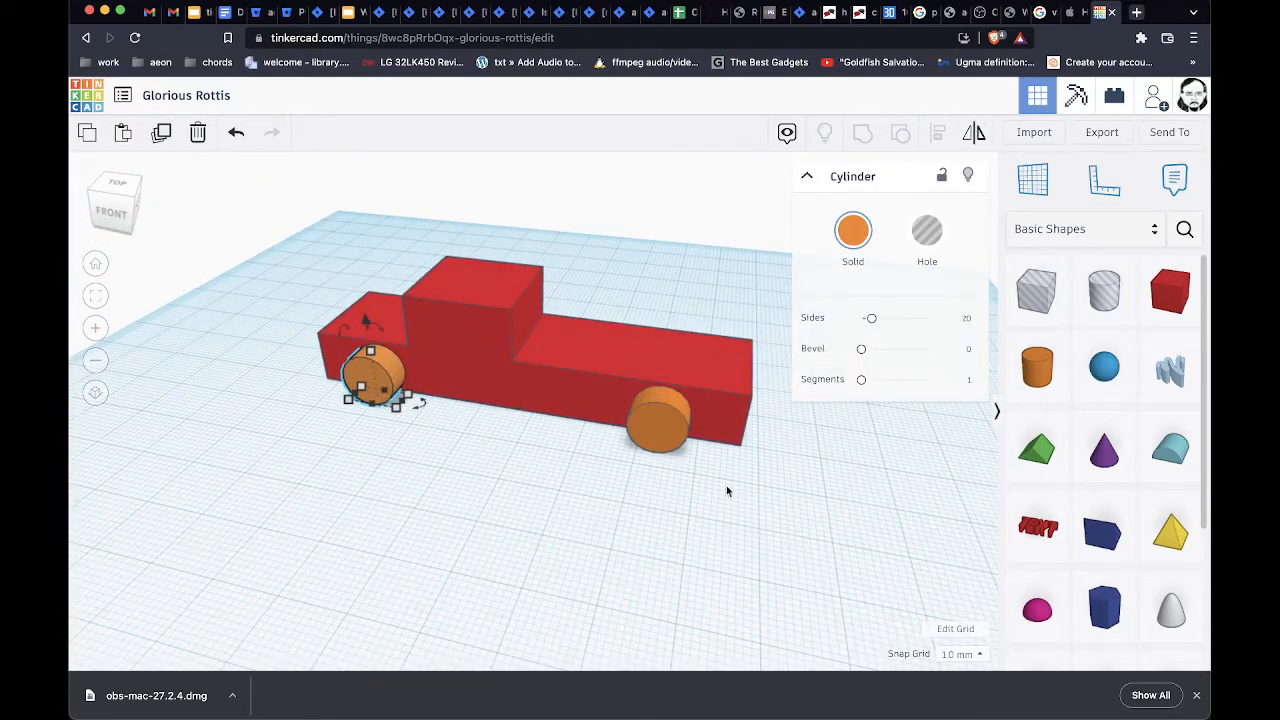
shift+click(656, 425)
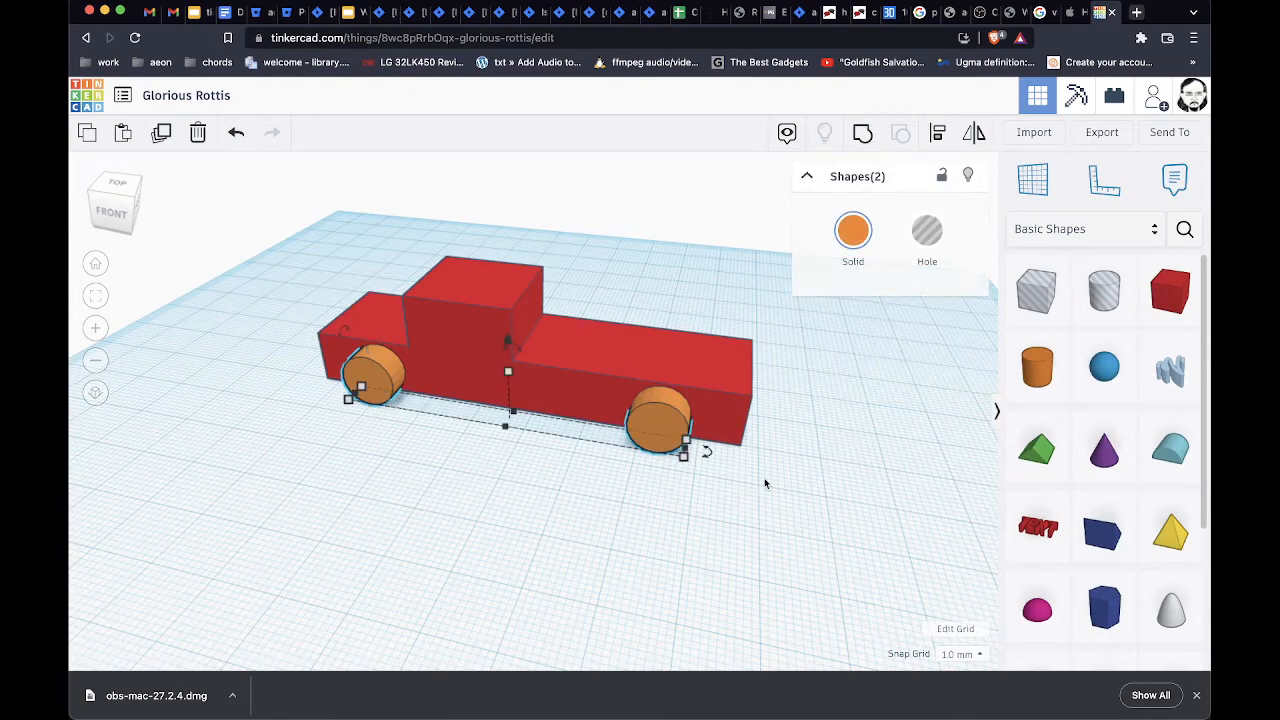
right_drag(831, 494, 654, 514)
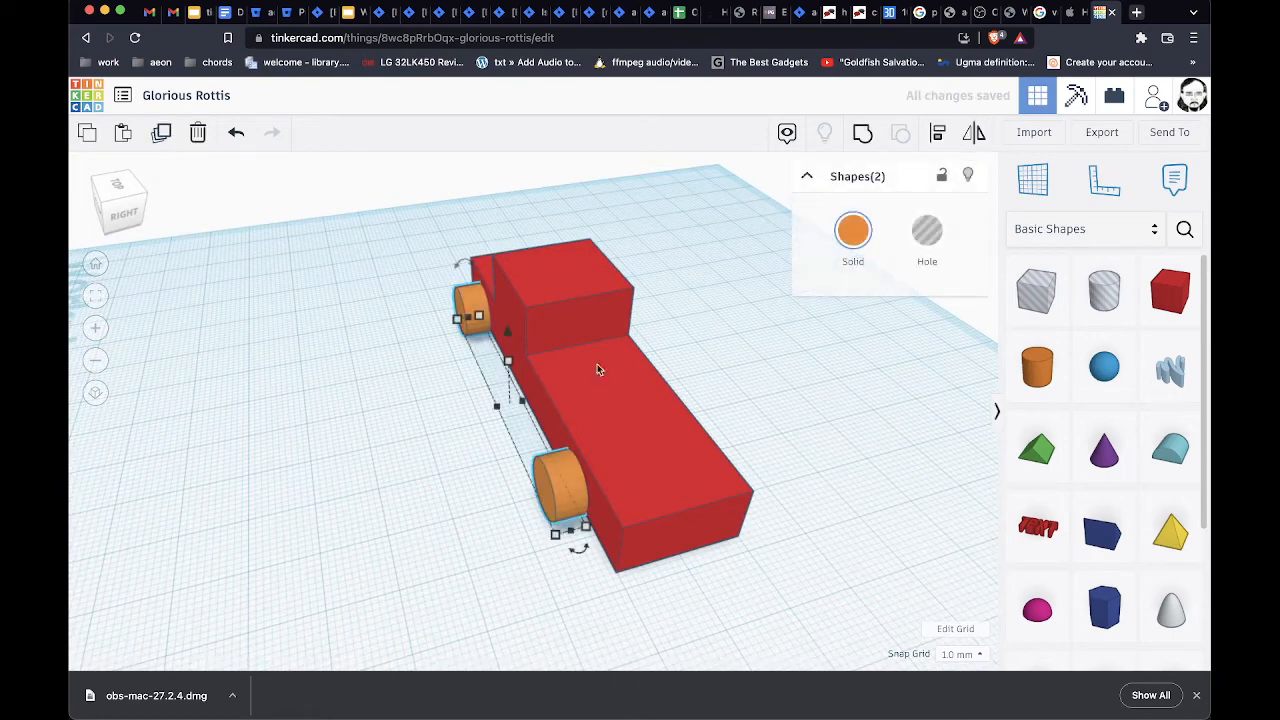
right_drag(646, 456, 731, 443)
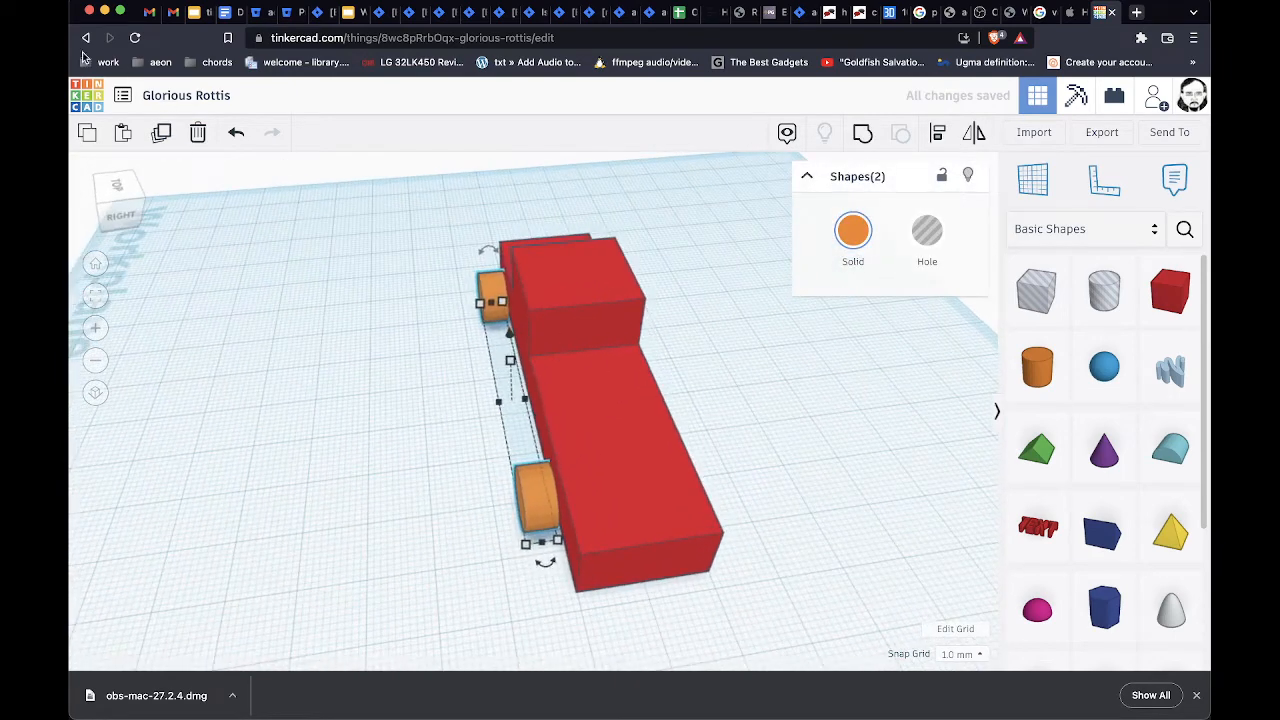
key(Right)
key(Right)
key(Right)
key(Right)
key(Right)
key(Right)
key(Right)
key(Right)
key(Right)
key(Right)
key(Right)
key(Right)
key(Right)
key(Right)
key(Right)
key(Right)
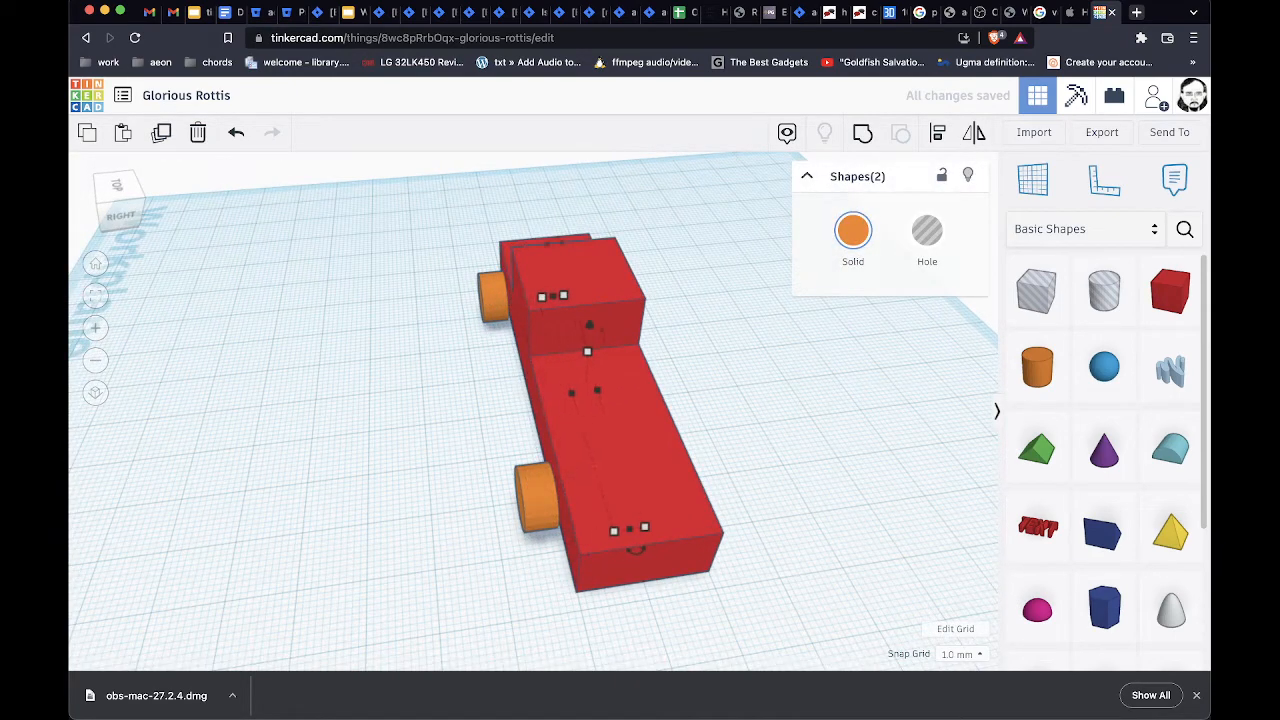
key(Right)
key(Right)
right_drag(820, 480, 477, 306)
key(Right)
key(Right)
key(Right)
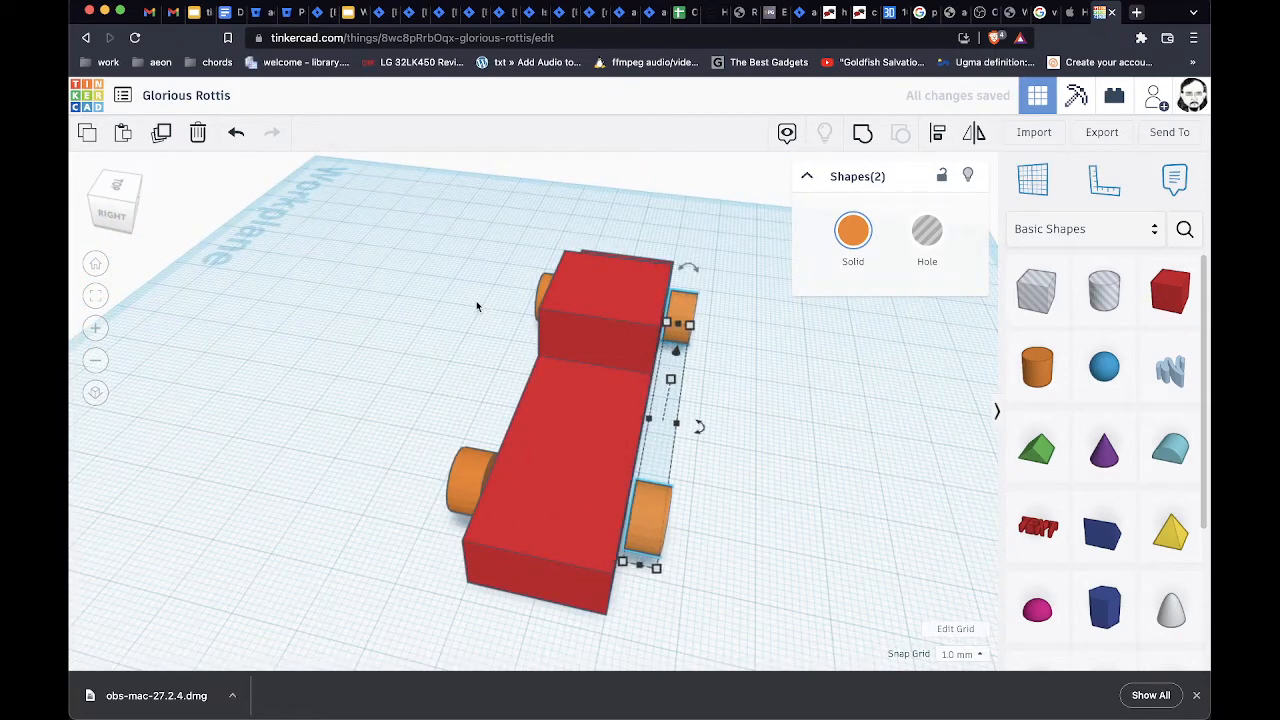
click(822, 458)
right_drag(734, 506, 700, 538)
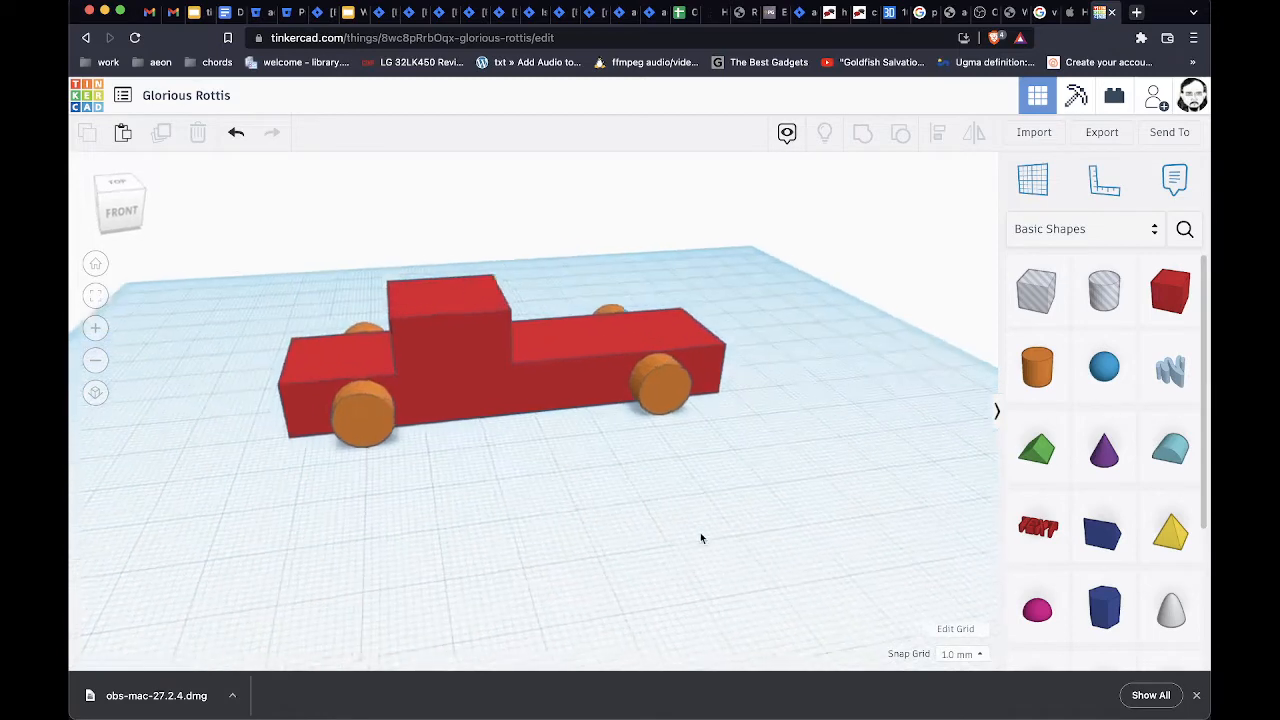
Raise the grouped truck body slightly above the workplane, leaving the four wheels in place, and check the model from several sides
right_drag(574, 454, 484, 389)
click(464, 364)
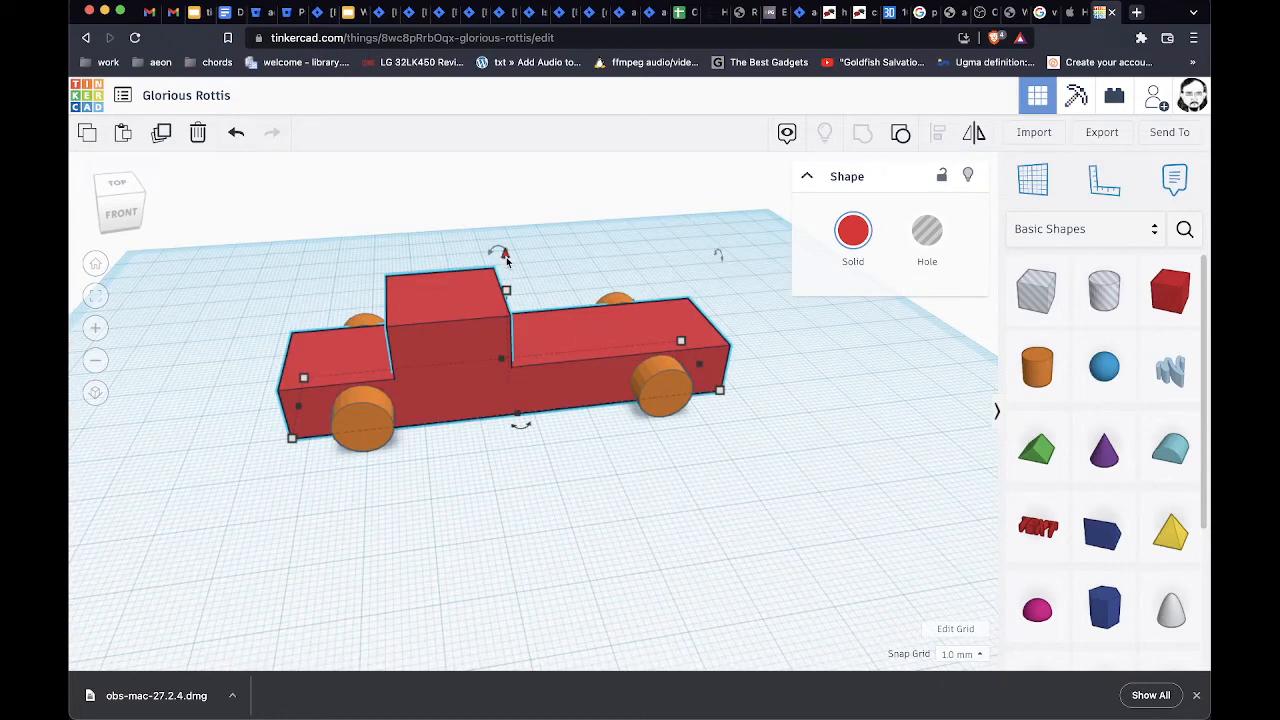
drag(505, 258, 507, 243)
right_drag(766, 614, 650, 504)
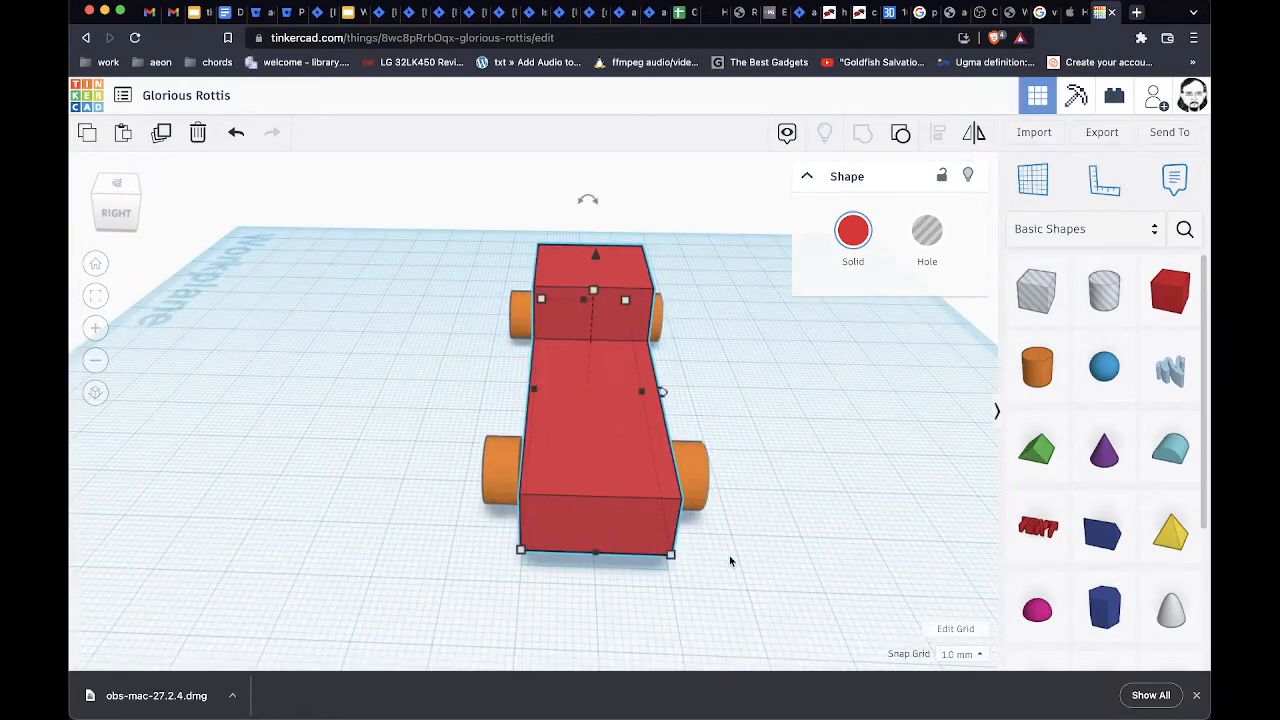
right_drag(730, 561, 549, 488)
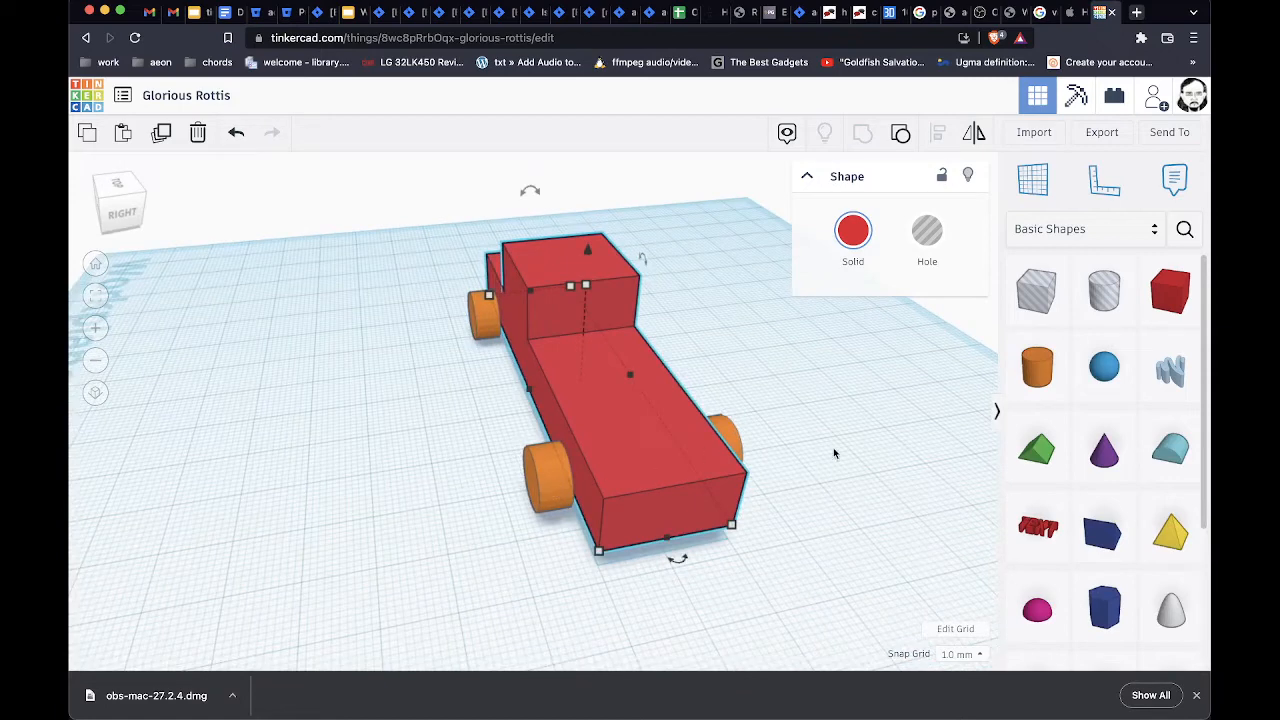
right_drag(364, 511, 486, 534)
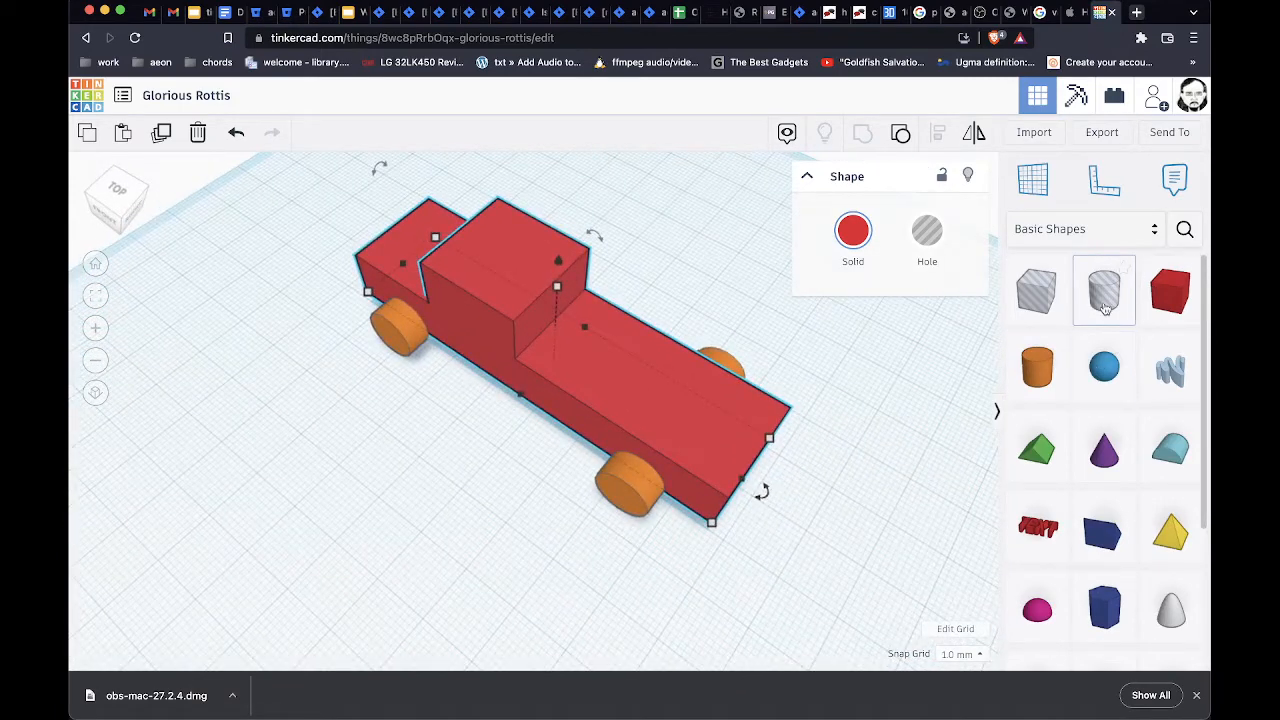
right_drag(764, 553, 871, 466)
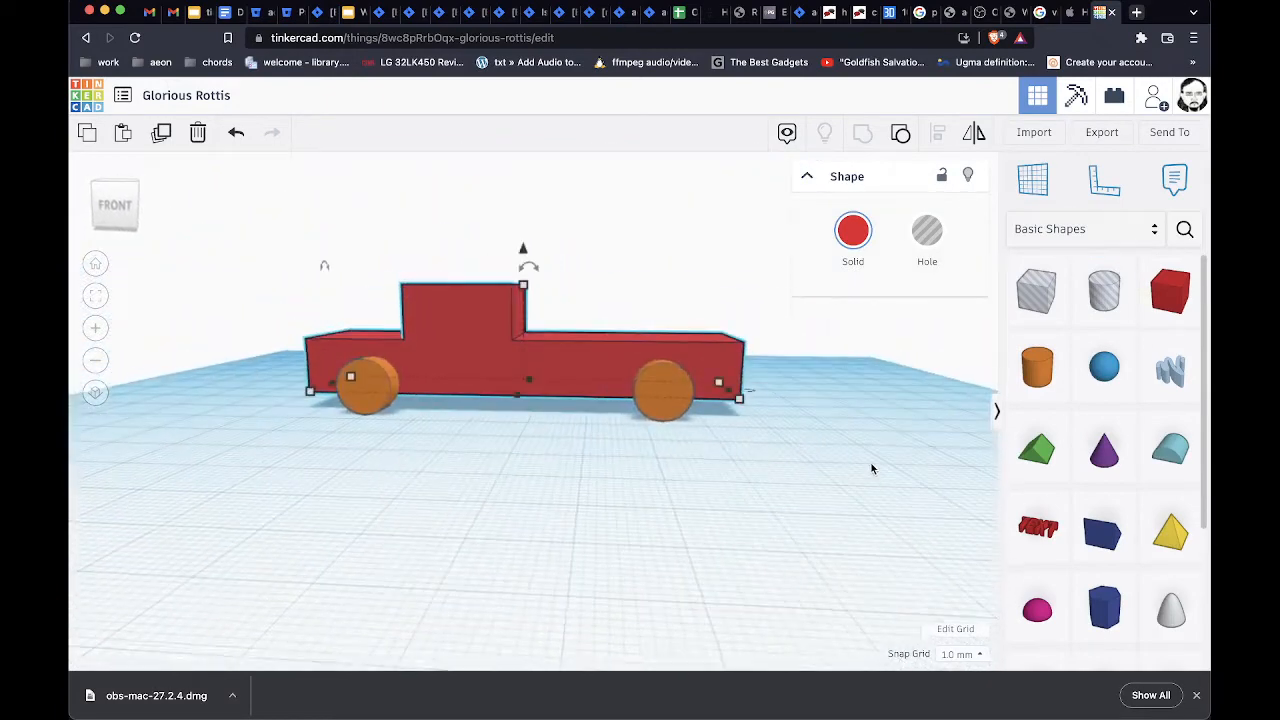
Add a cylinder in front of the truck and rotate it 90° so it lies parallel to the wheels' axes
click(1037, 366)
click(640, 487)
right_drag(646, 482, 648, 596)
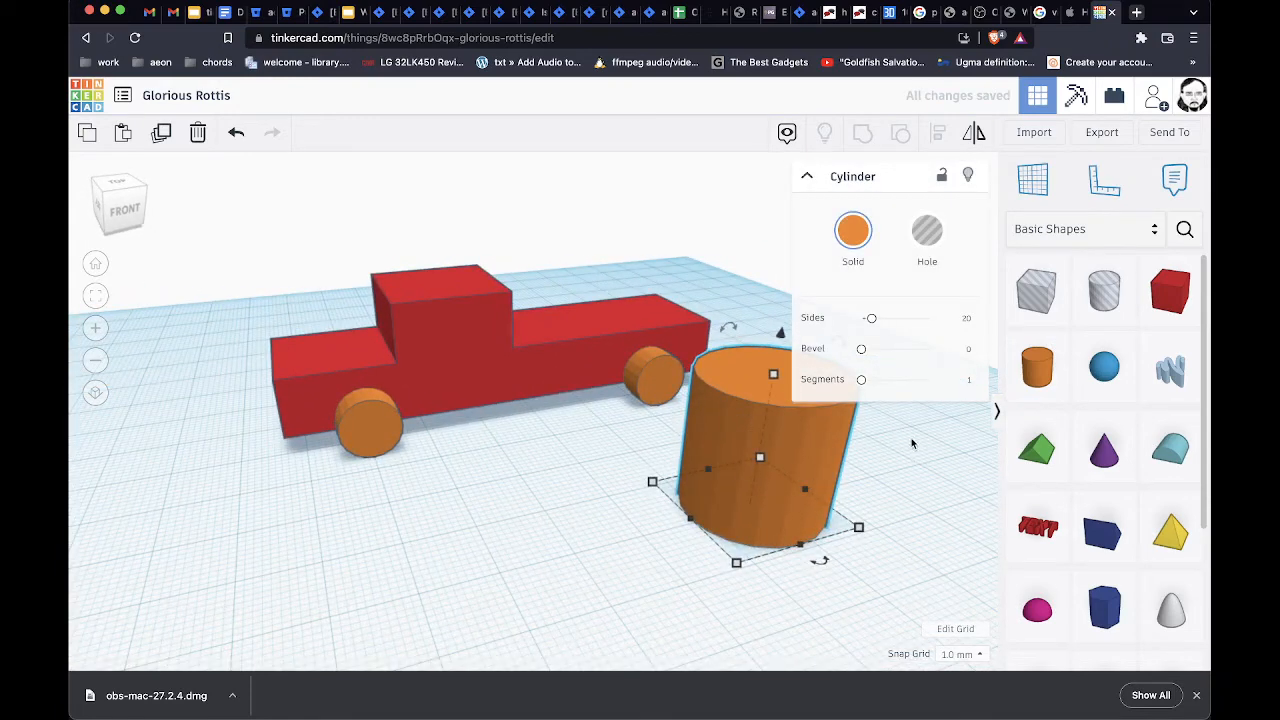
click(806, 176)
drag(875, 360, 860, 451)
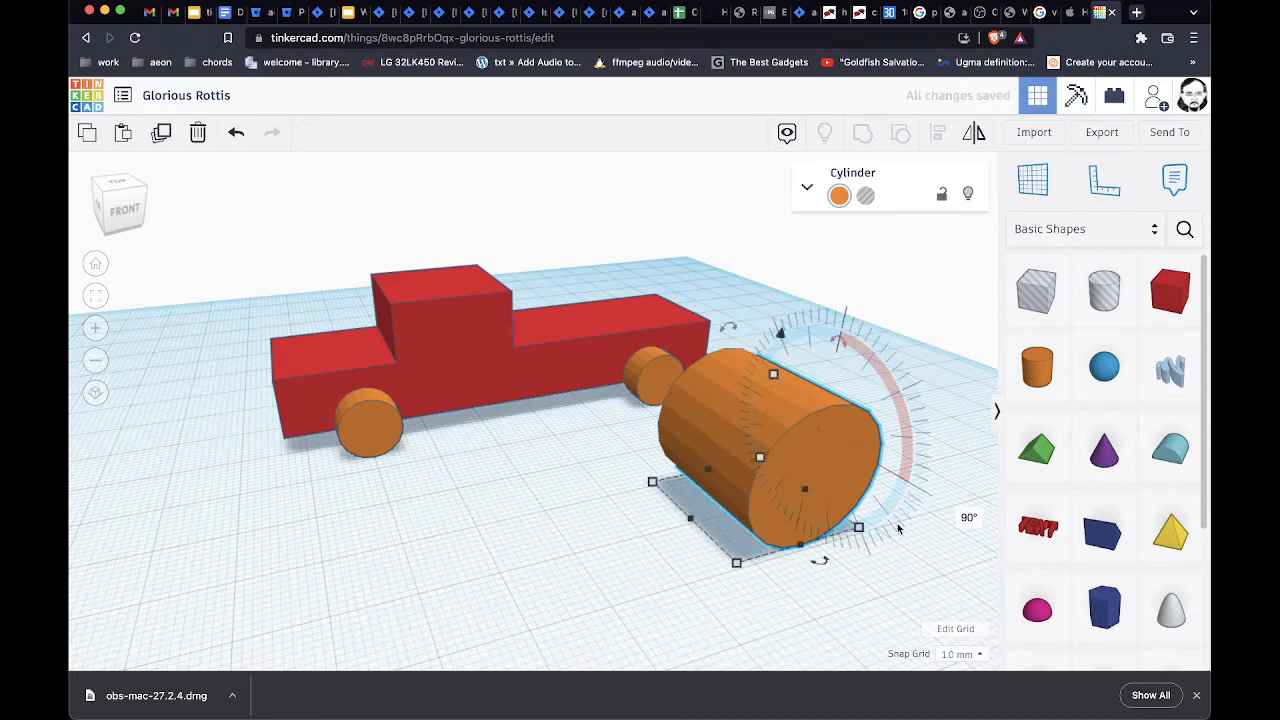
click(935, 567)
right_drag(935, 567, 850, 522)
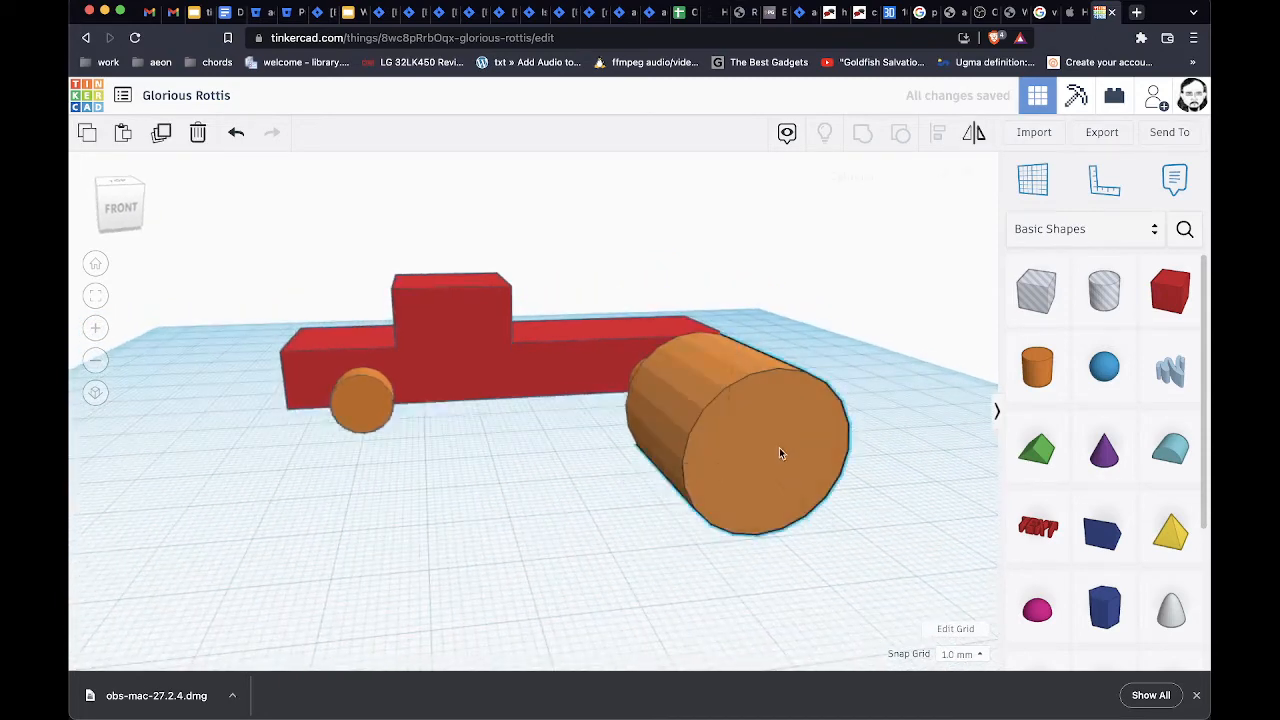
Scale the new cylinder down proportionally to 2 mm in length and width
click(780, 452)
shift+drag(834, 527, 655, 472)
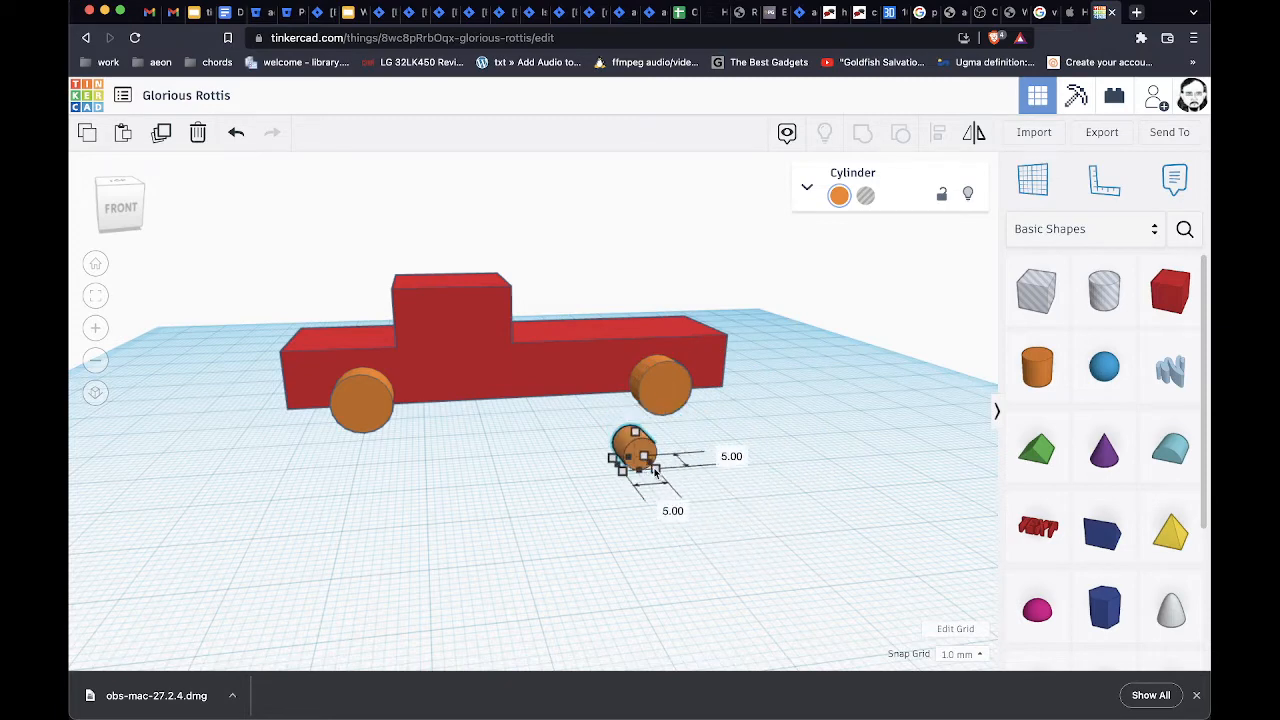
scroll(700, 495, up, 6)
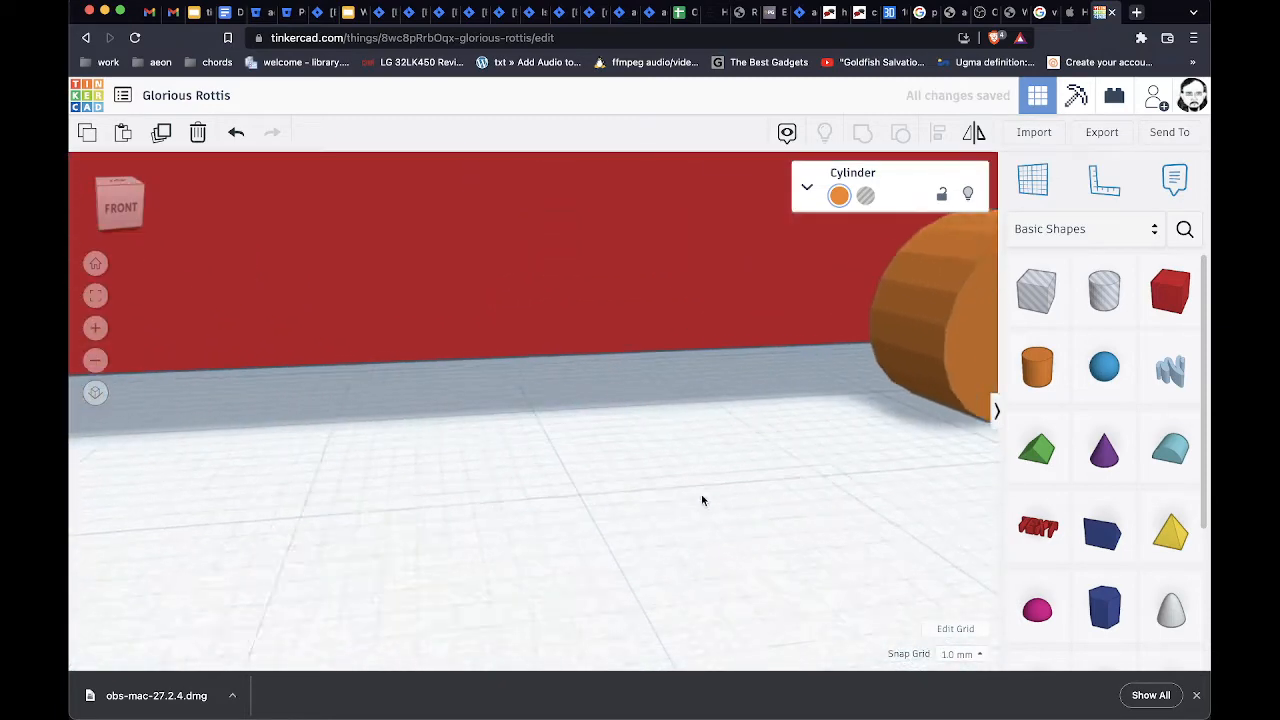
scroll(701, 501, down, 5)
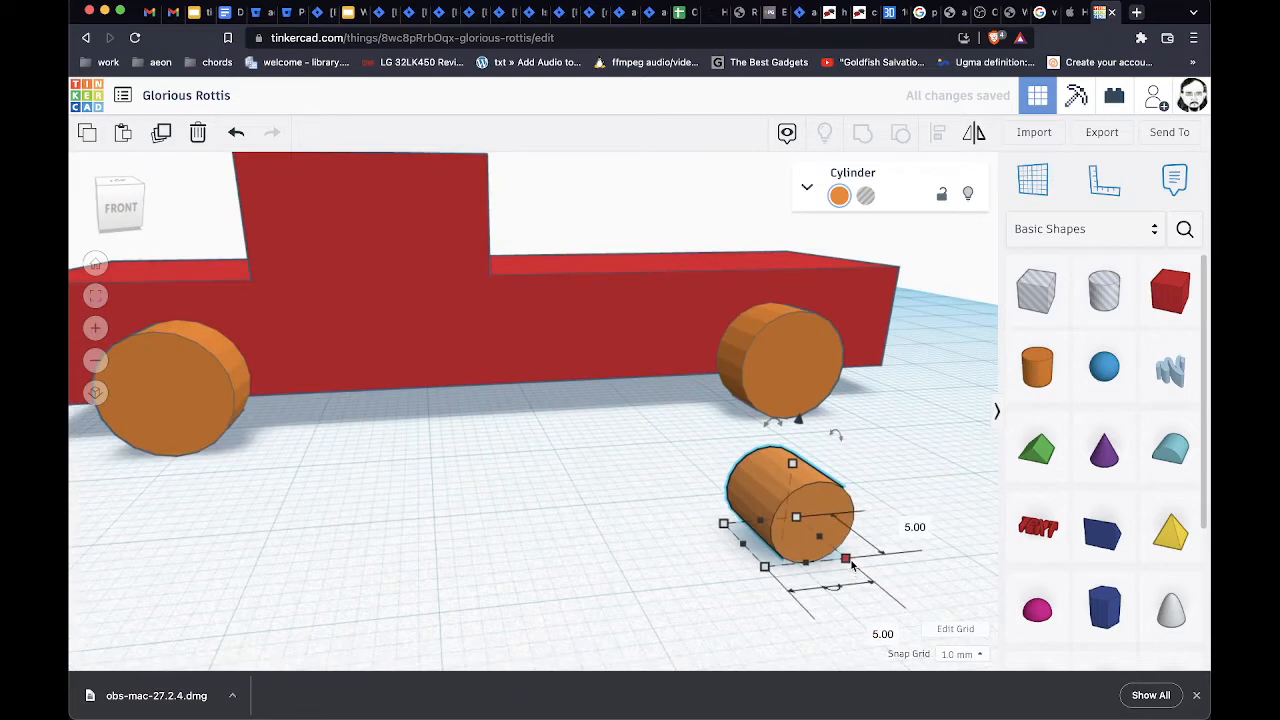
shift+drag(851, 566, 786, 550)
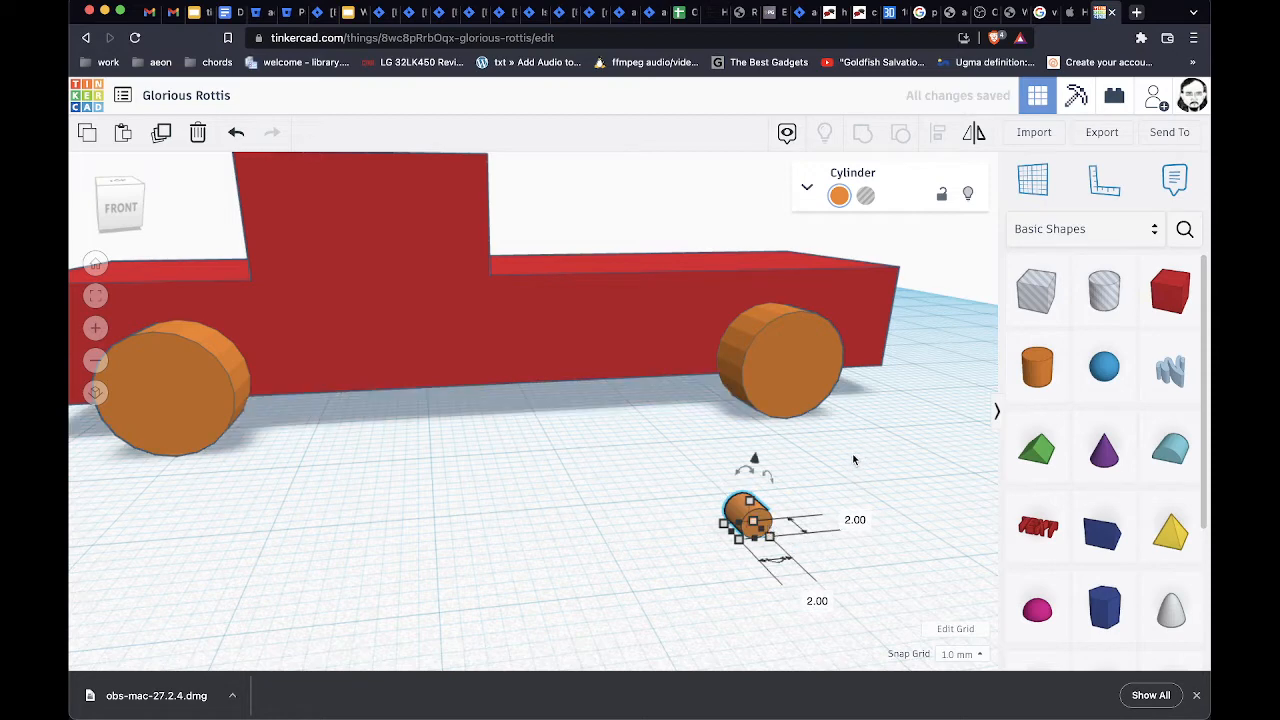
click(886, 471)
Move the small cylinder 10 mm closer to the side of the truck, keeping it clear of the body
right_drag(886, 471, 435, 597)
drag(492, 664, 531, 546)
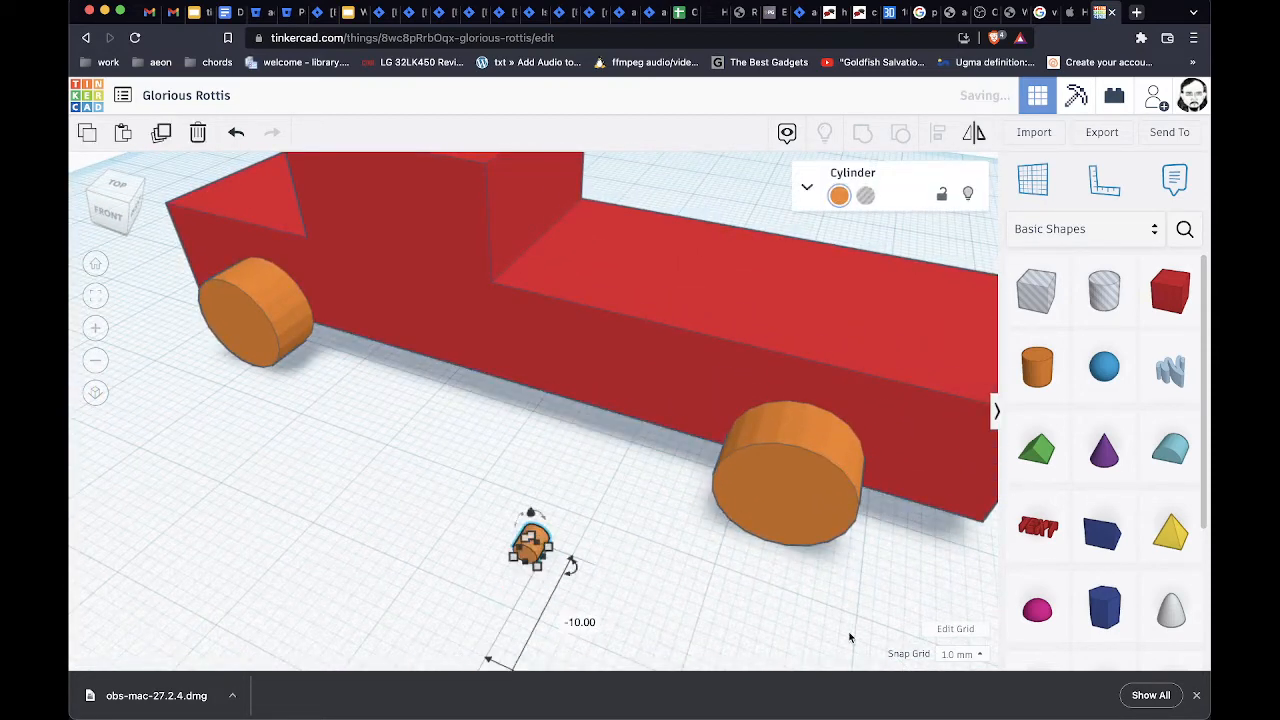
right_drag(849, 637, 690, 583)
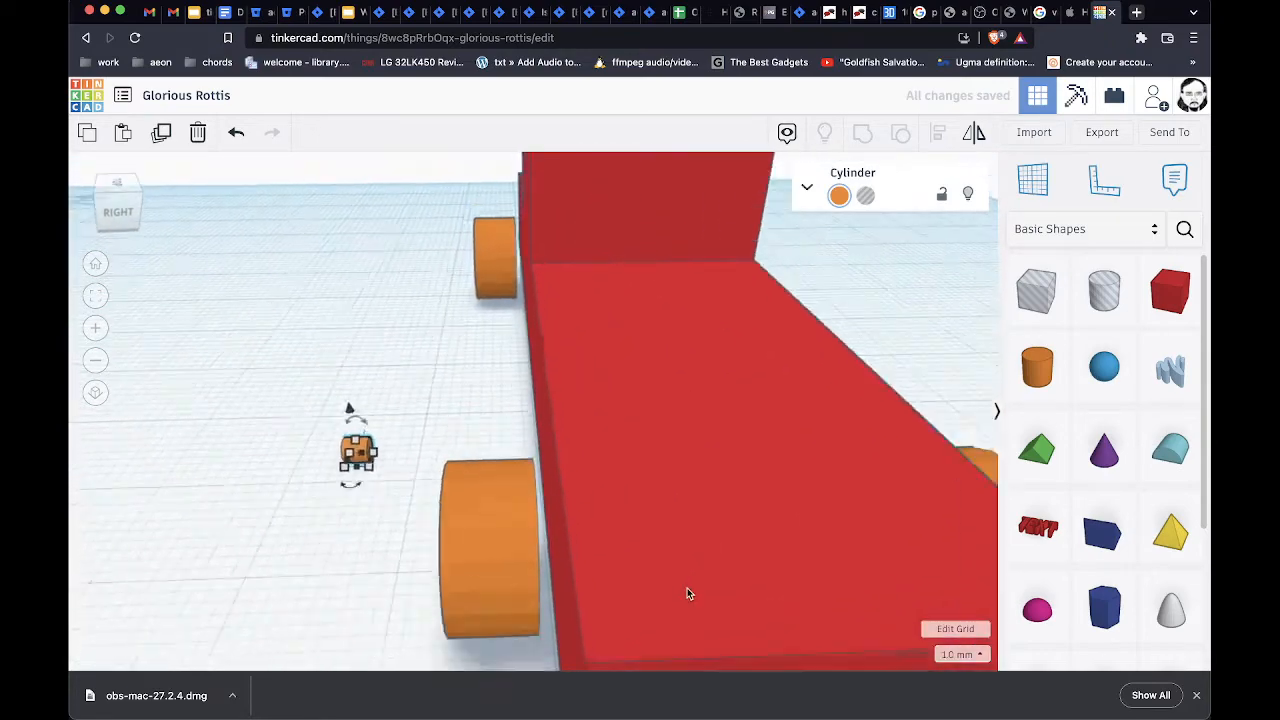
scroll(680, 583, down, 5)
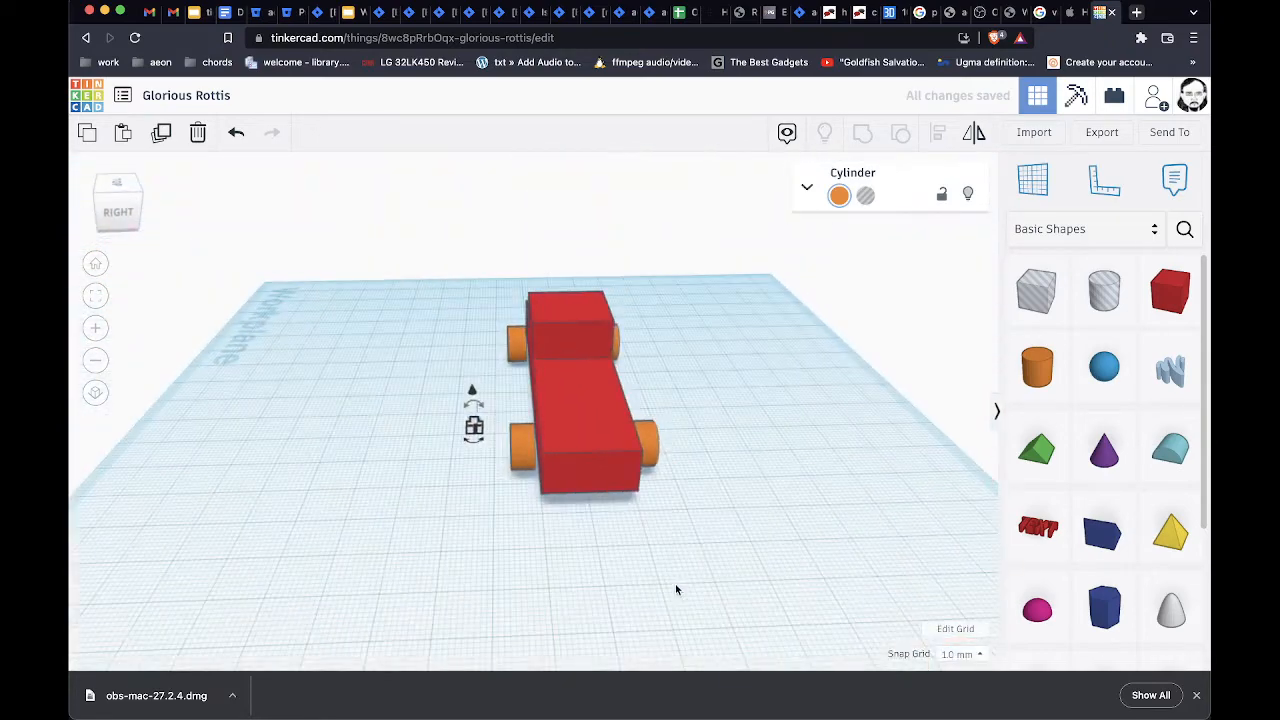
Place a ruler beyond the long end of the truck and shift its origin in line with the outer faces of the wheels on one side
click(511, 449)
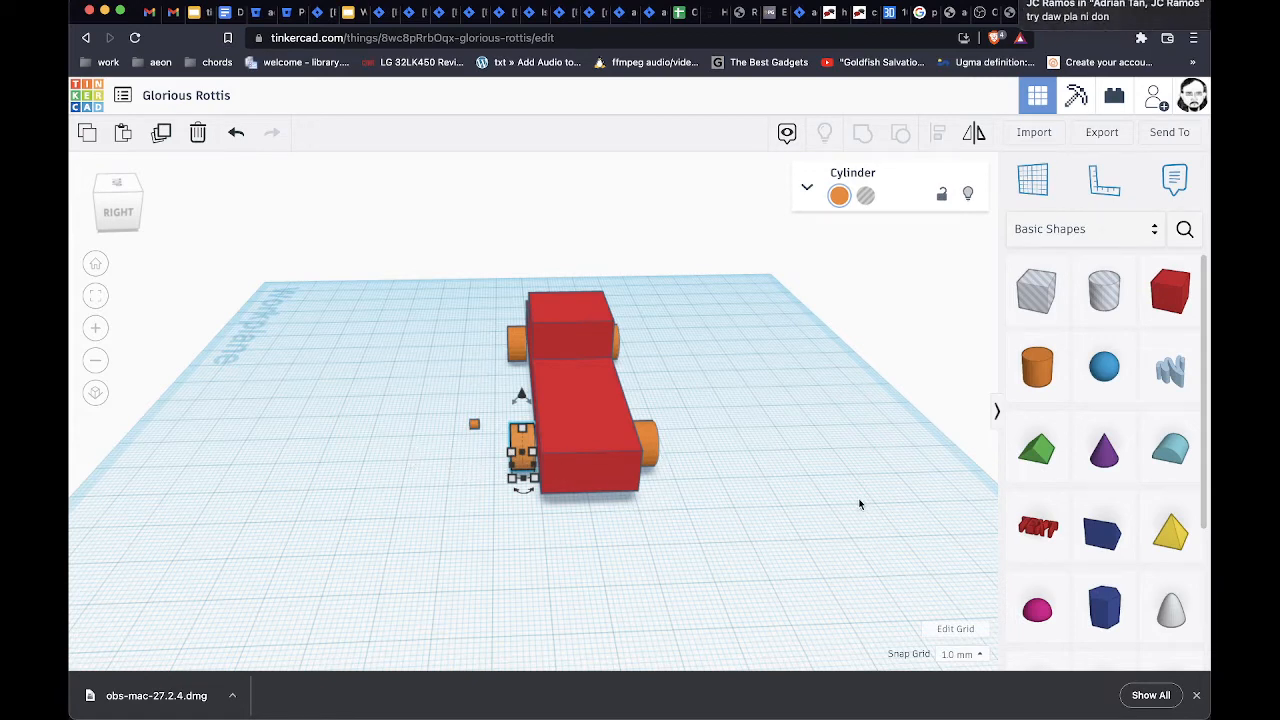
click(671, 536)
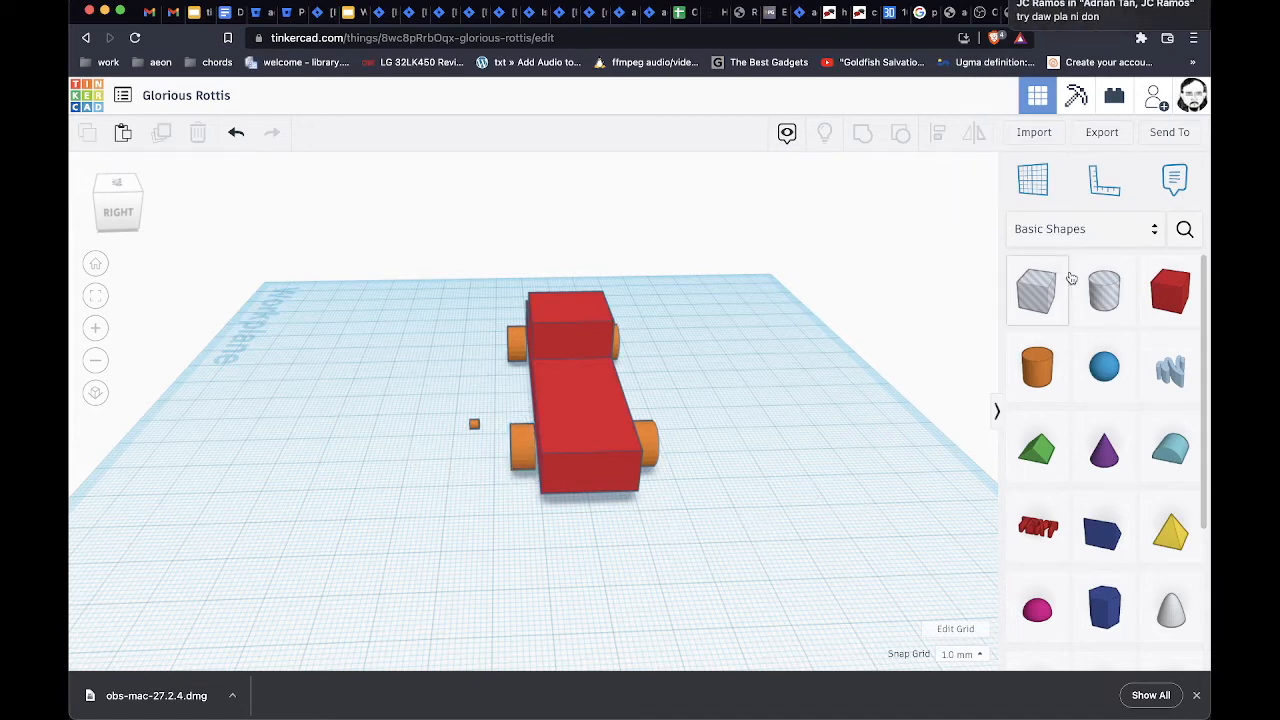
click(1106, 180)
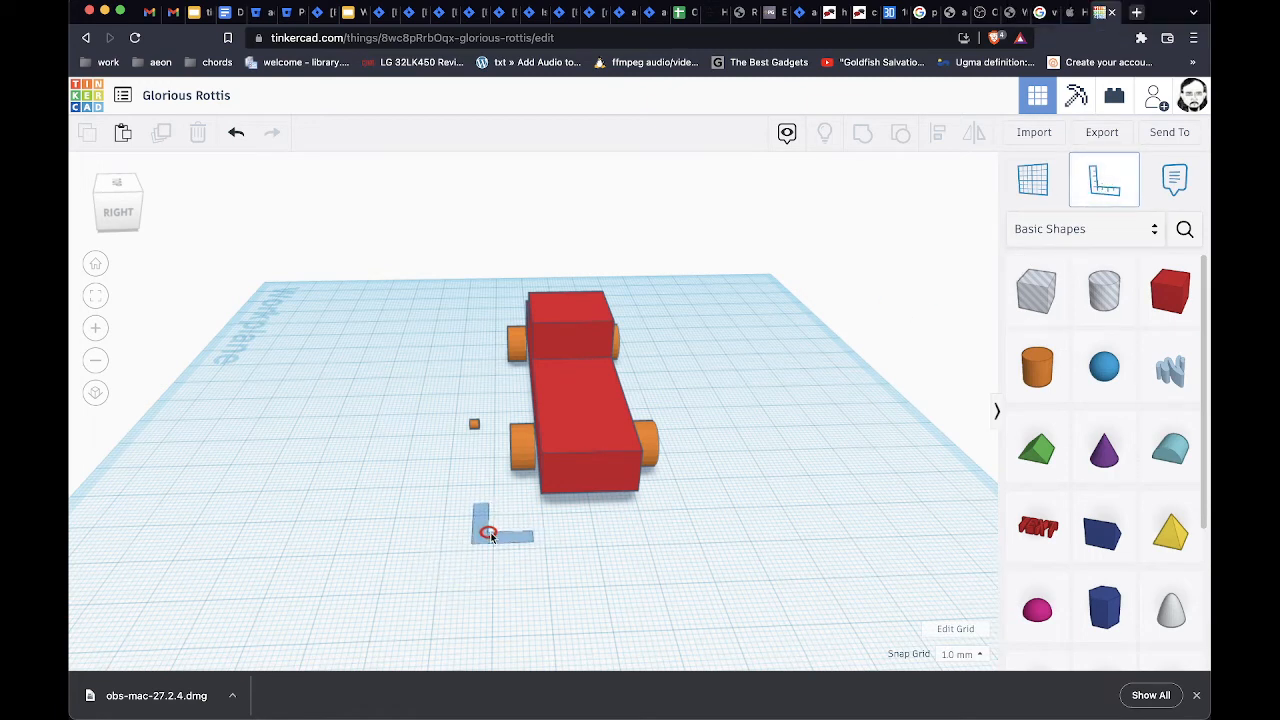
click(493, 532)
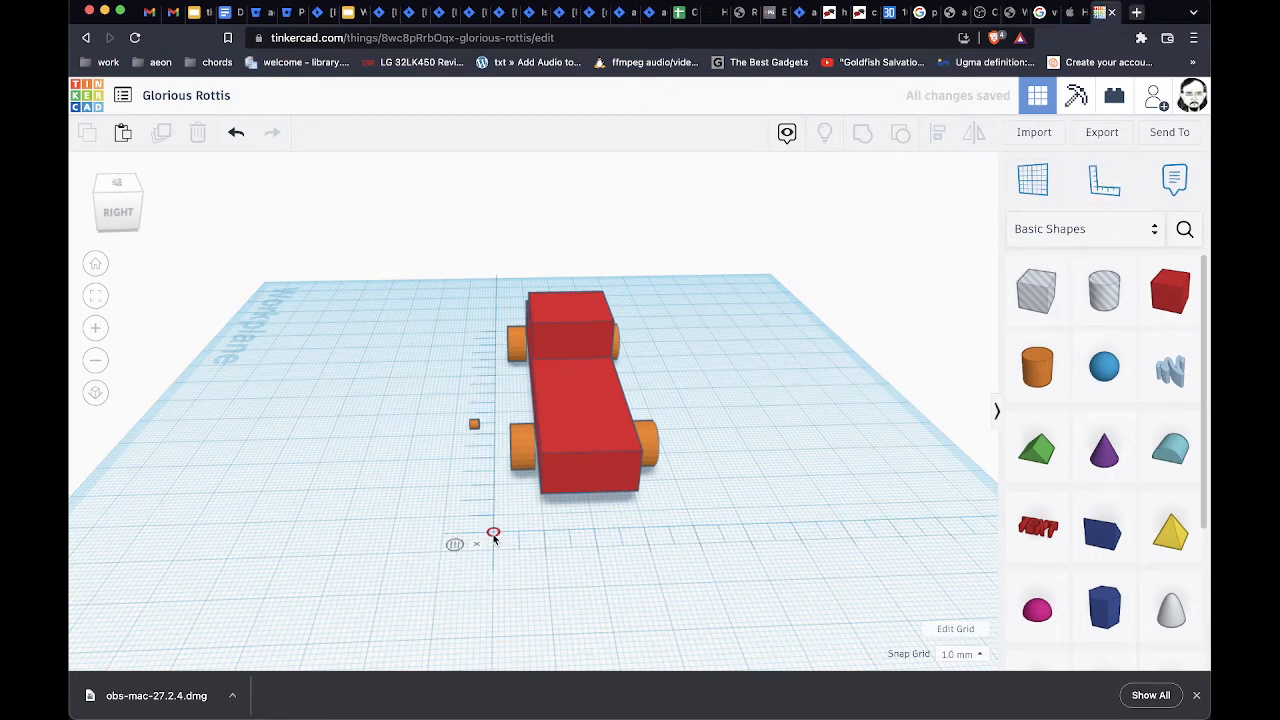
scroll(520, 557, up, 3)
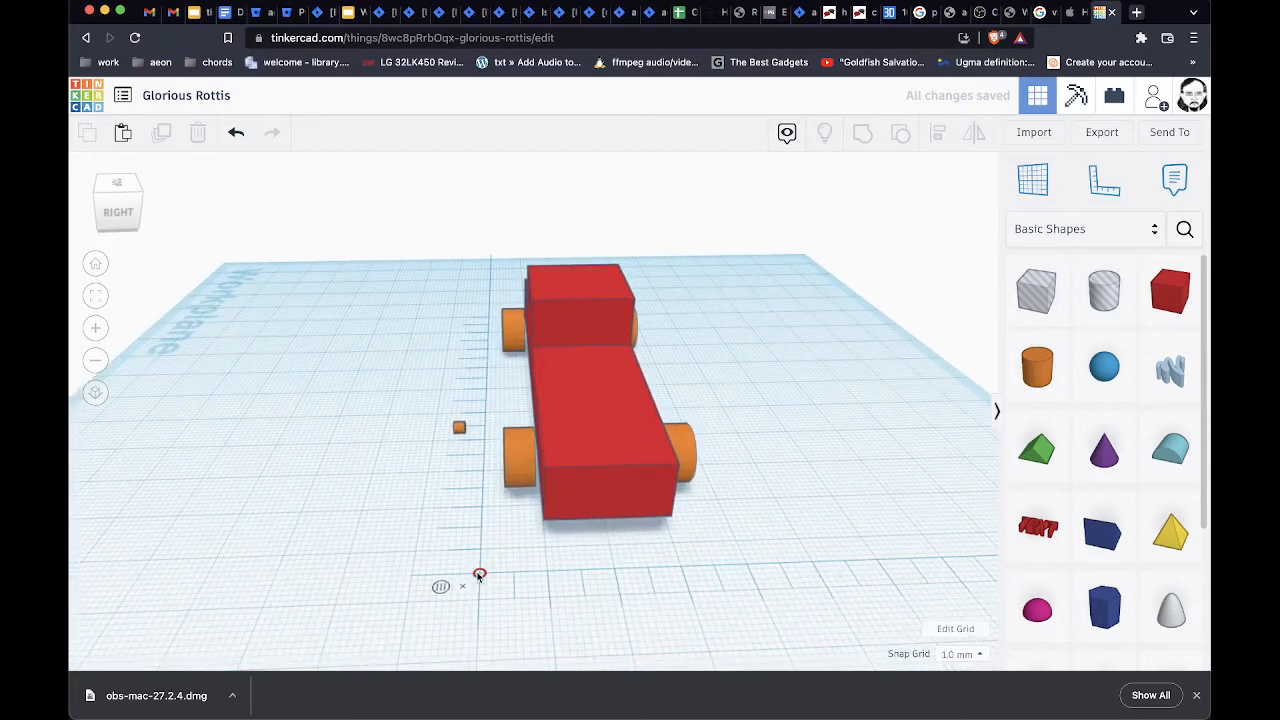
drag(480, 576, 507, 570)
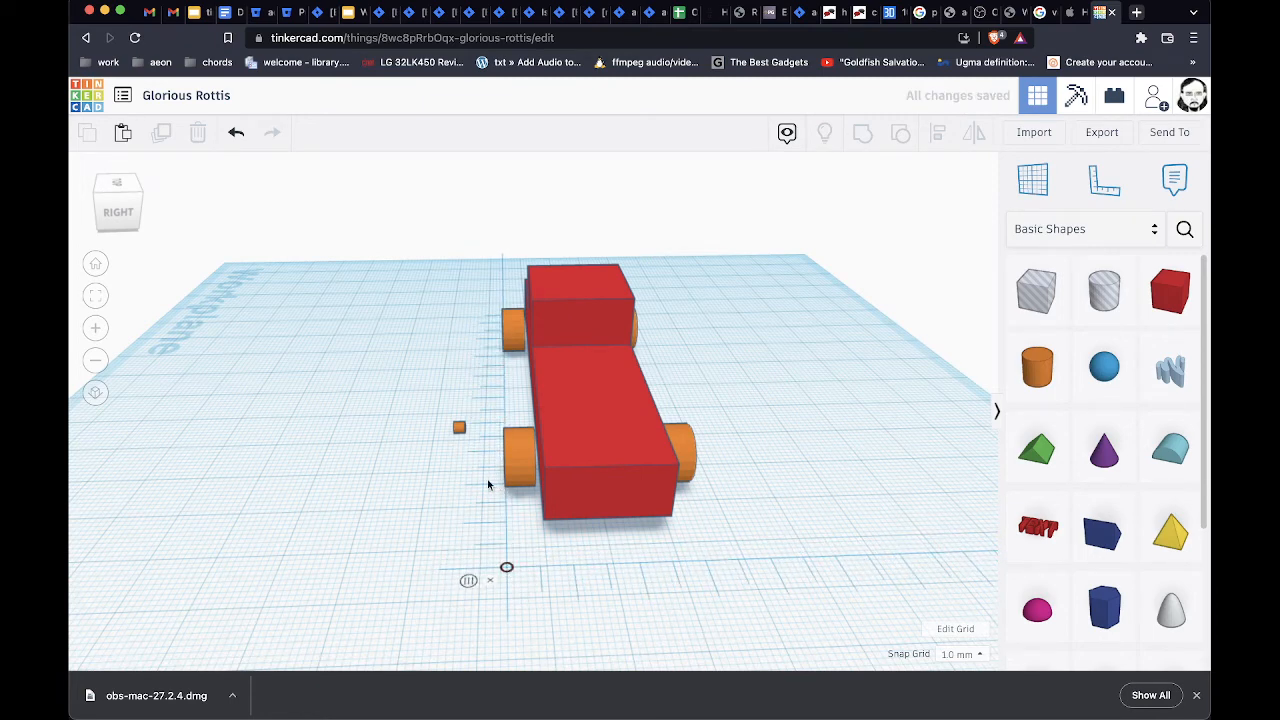
right_drag(437, 500, 448, 516)
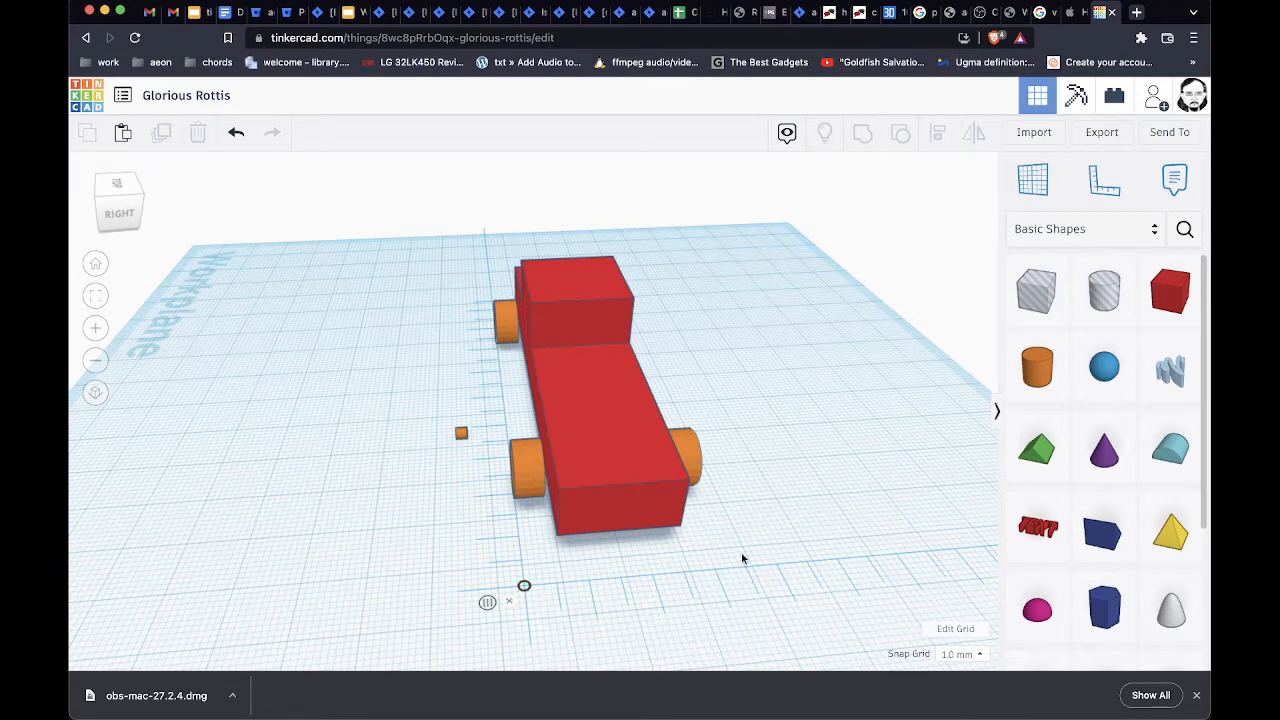
Check the width and ruler offset of the wheel on the far side of the truck's long end
click(695, 447)
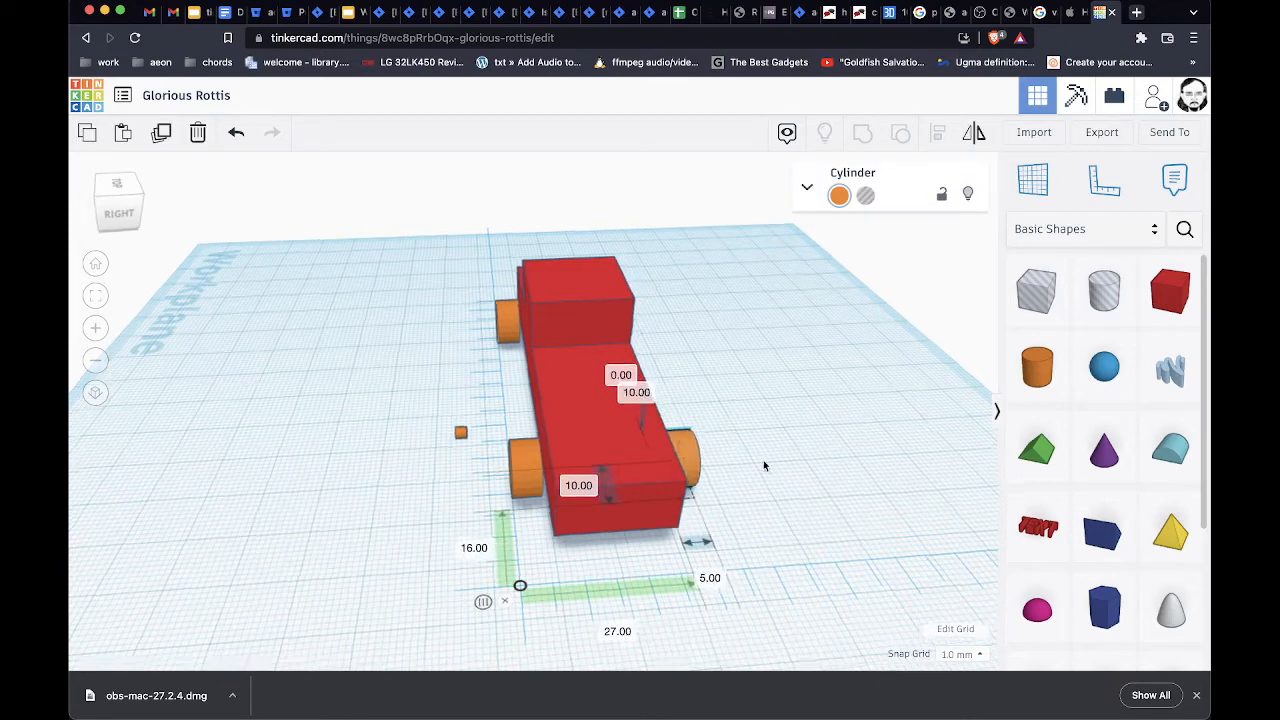
right_drag(763, 463, 738, 535)
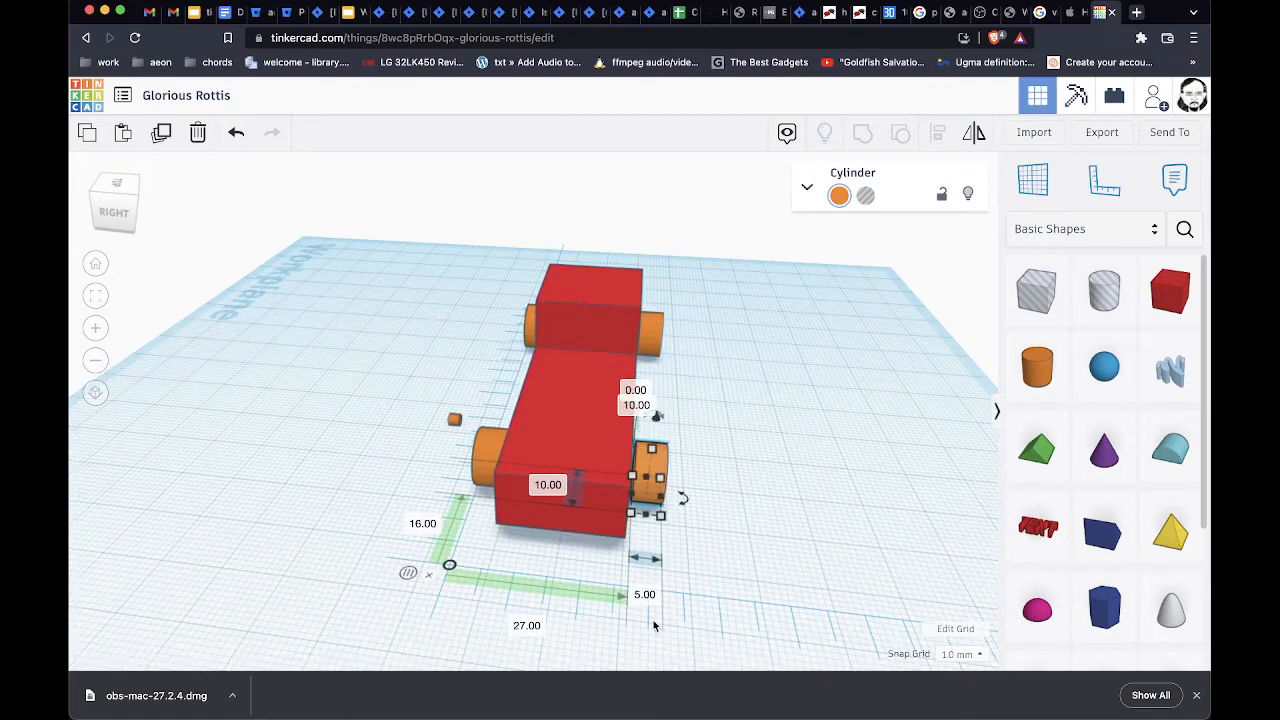
right_drag(593, 629, 611, 633)
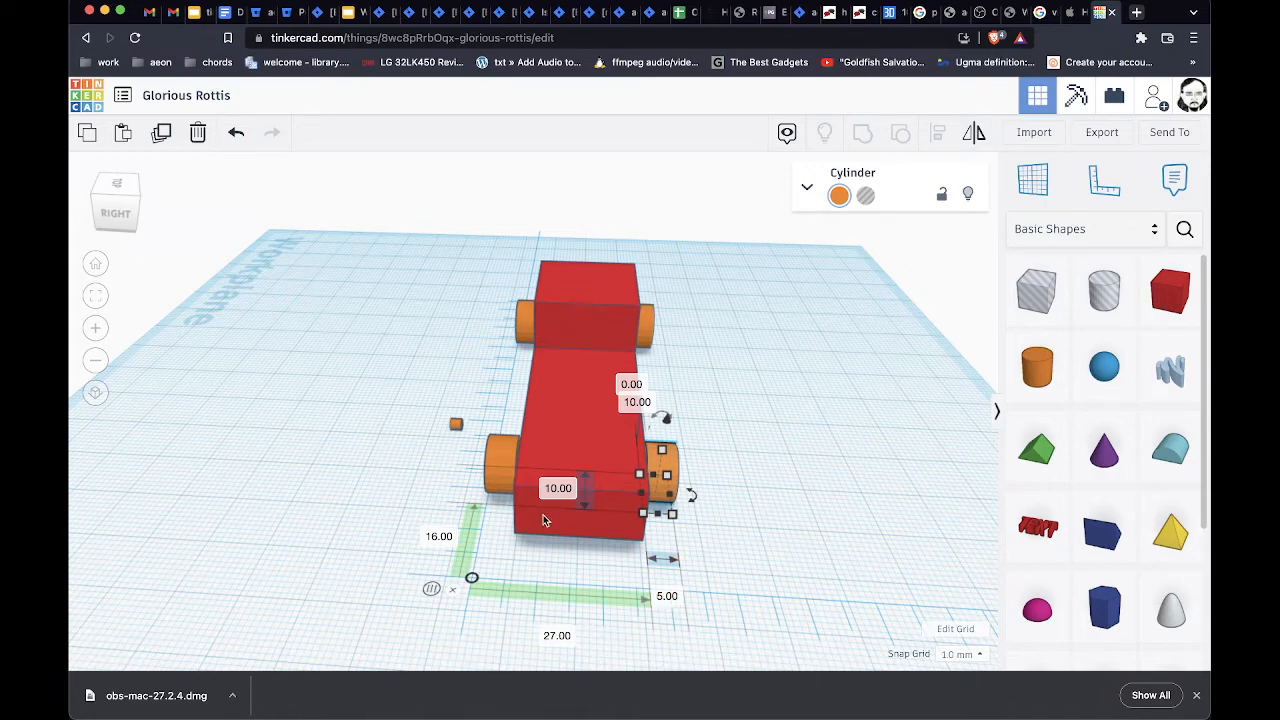
Set the small cylinder's length across the truck to 34 mm and colour it green
click(456, 426)
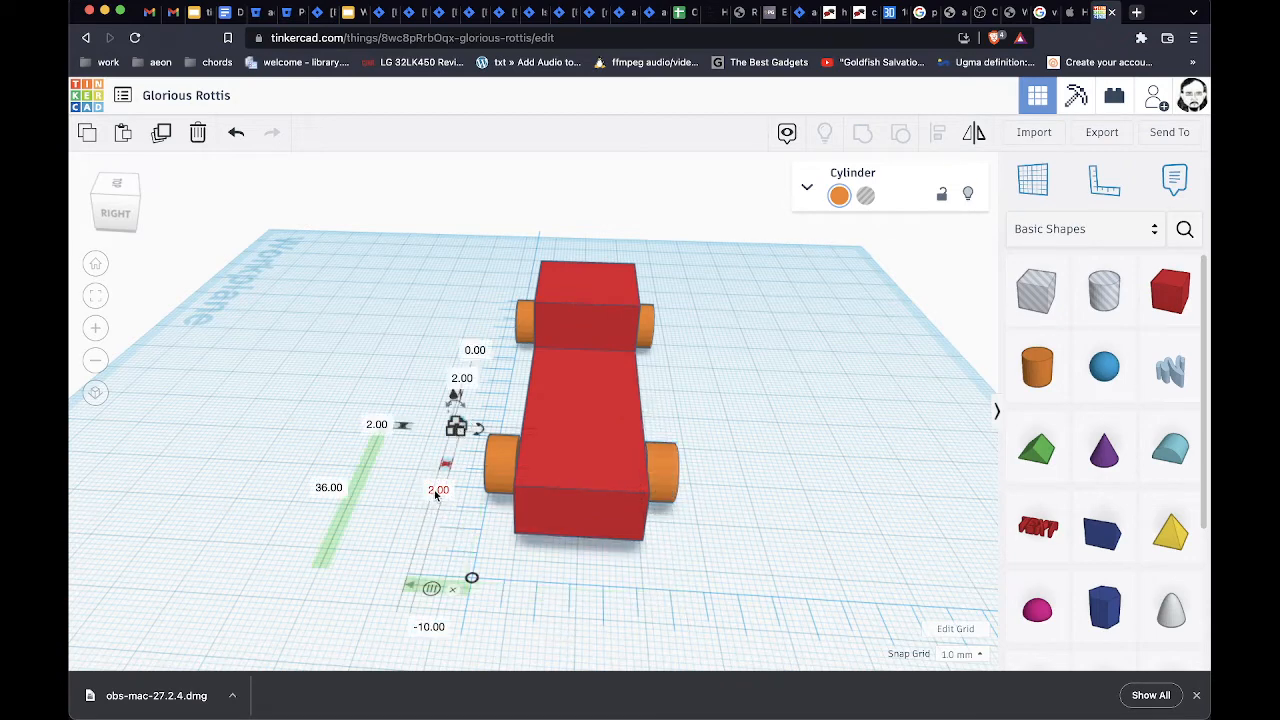
click(437, 491)
text(34)
key(Return)
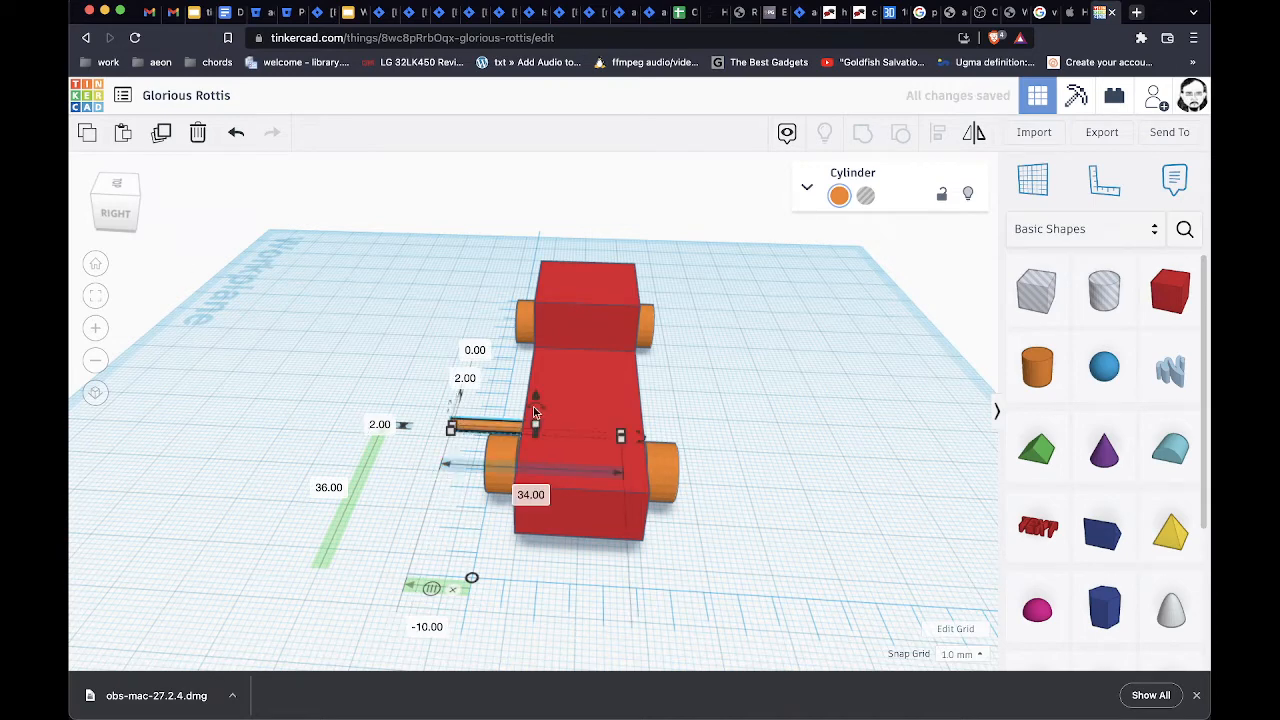
click(838, 196)
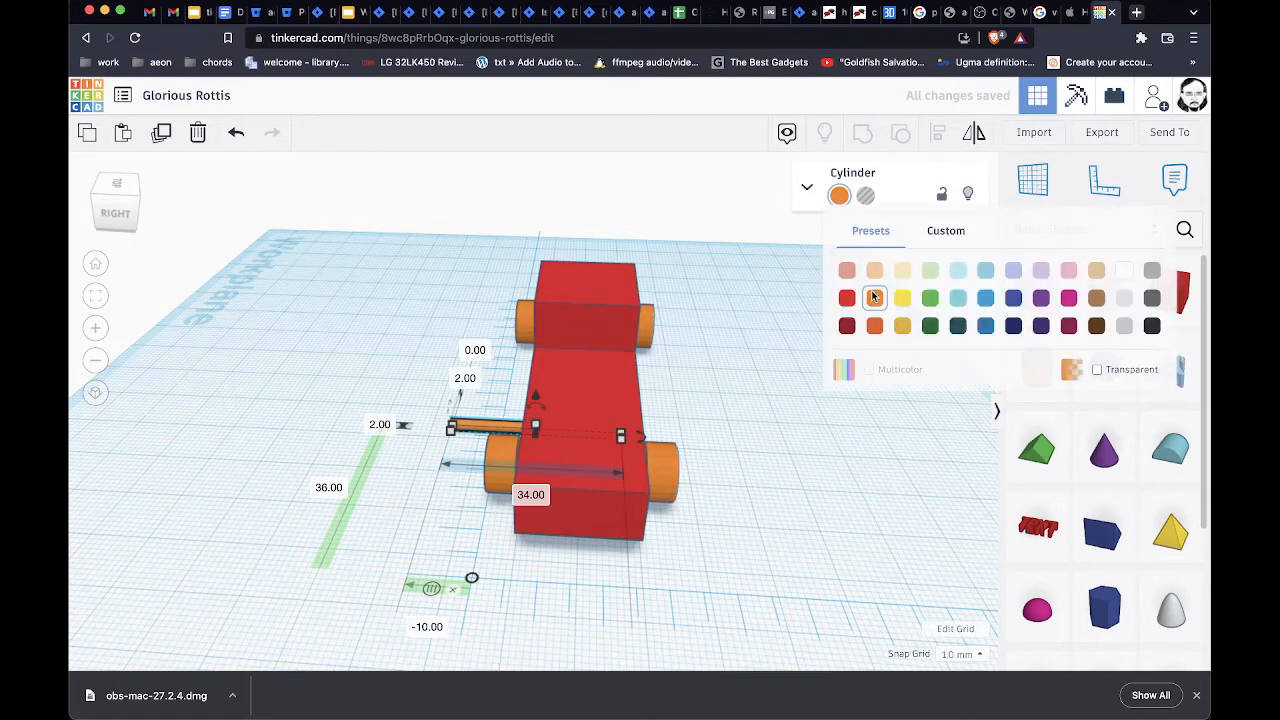
click(930, 300)
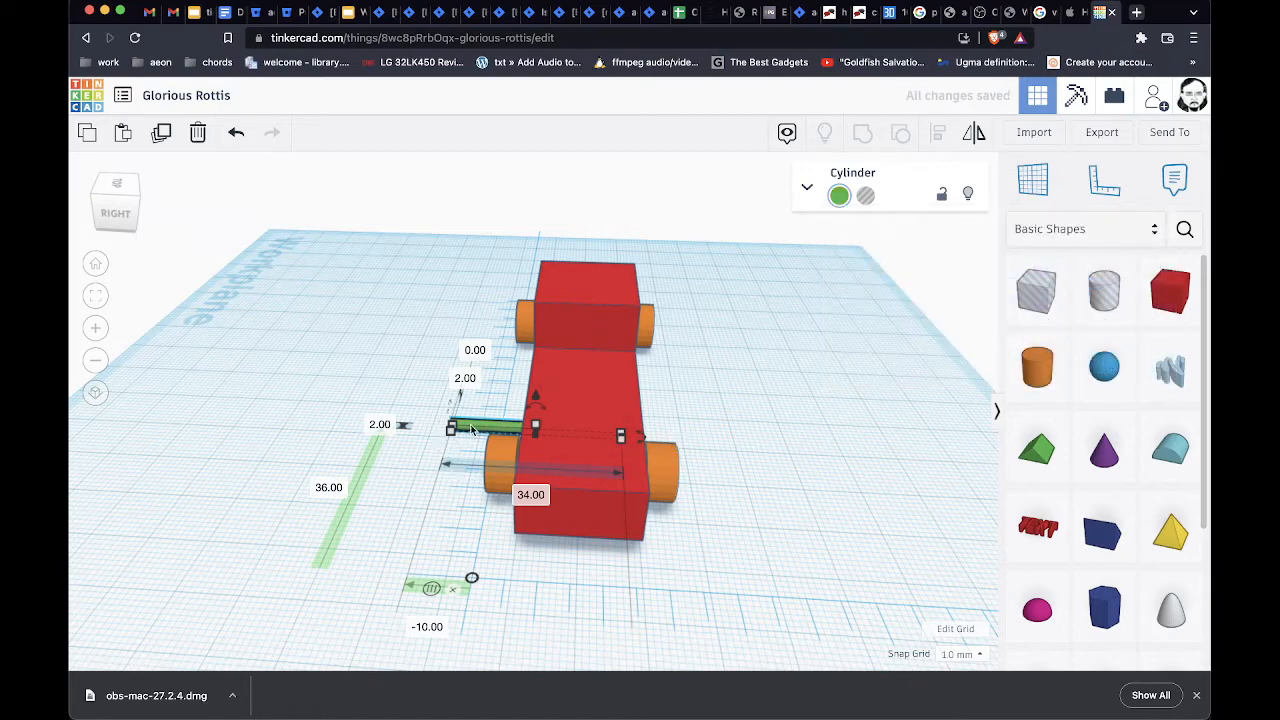
Move the green rod out from the body to just beyond the truck's long end, spanning crosswise from about -1 mm on the ruler
drag(468, 431, 307, 457)
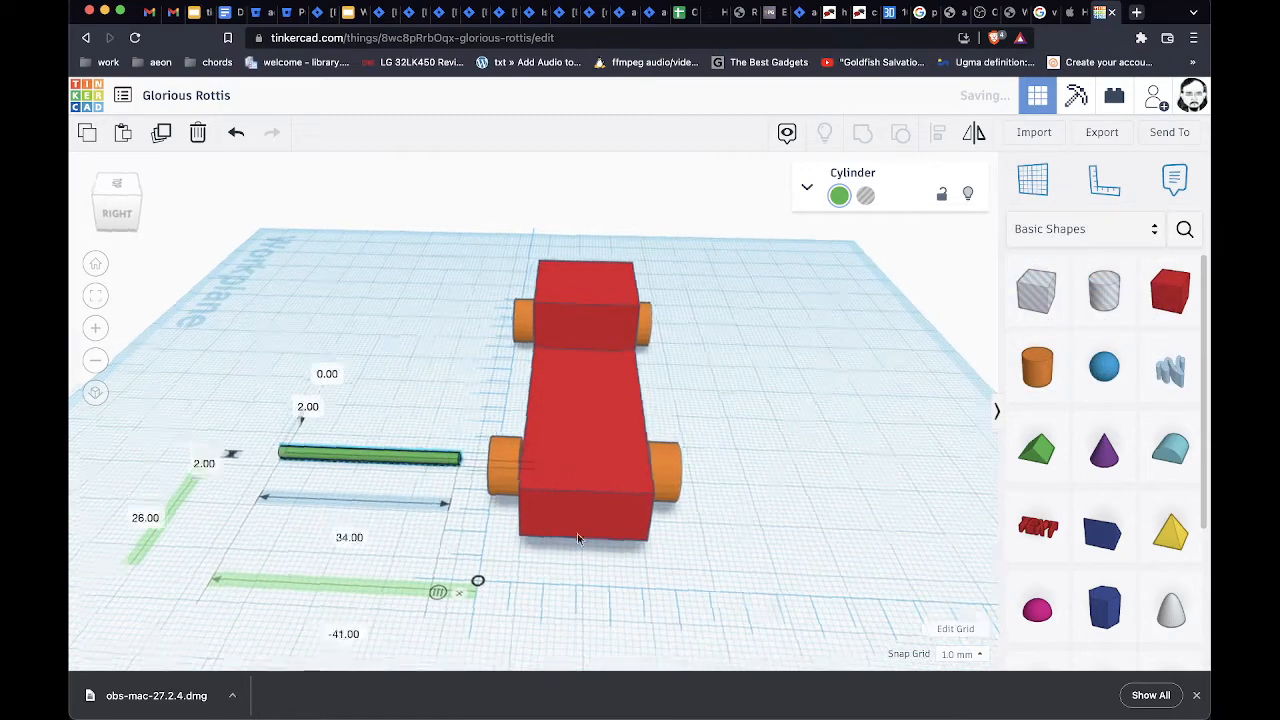
right_drag(412, 546, 499, 589)
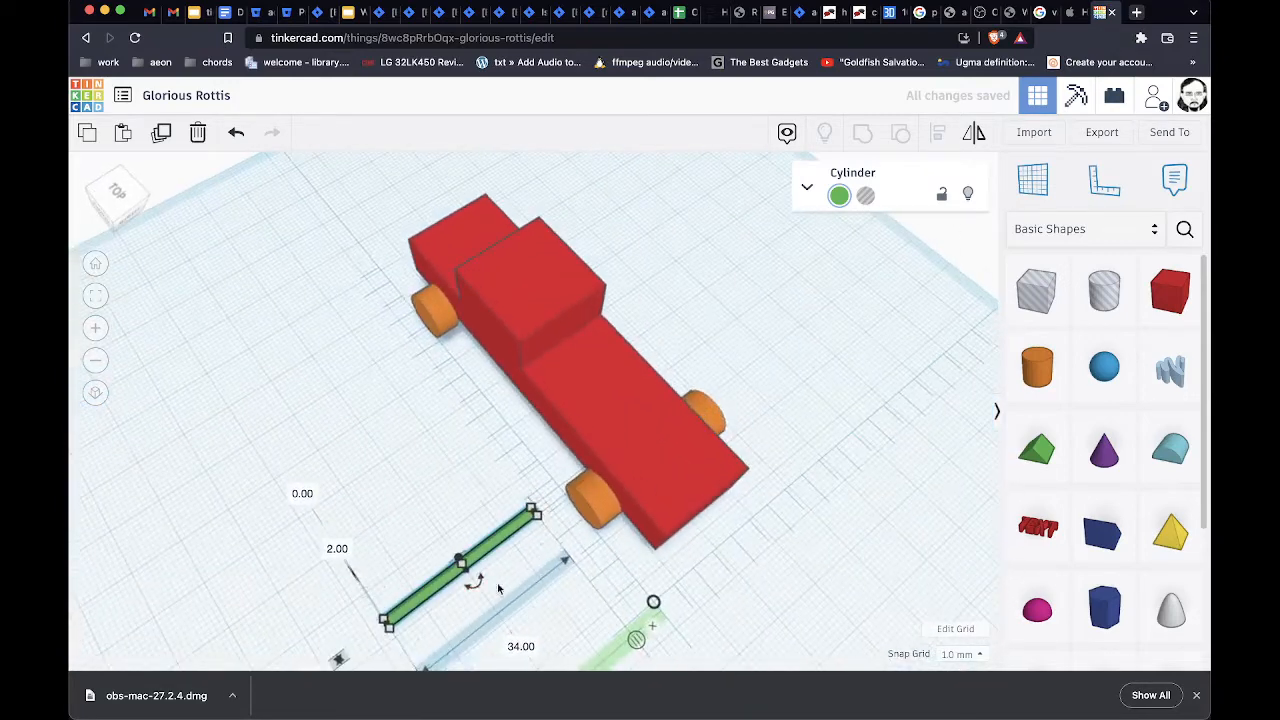
drag(496, 551, 722, 511)
right_drag(795, 520, 716, 515)
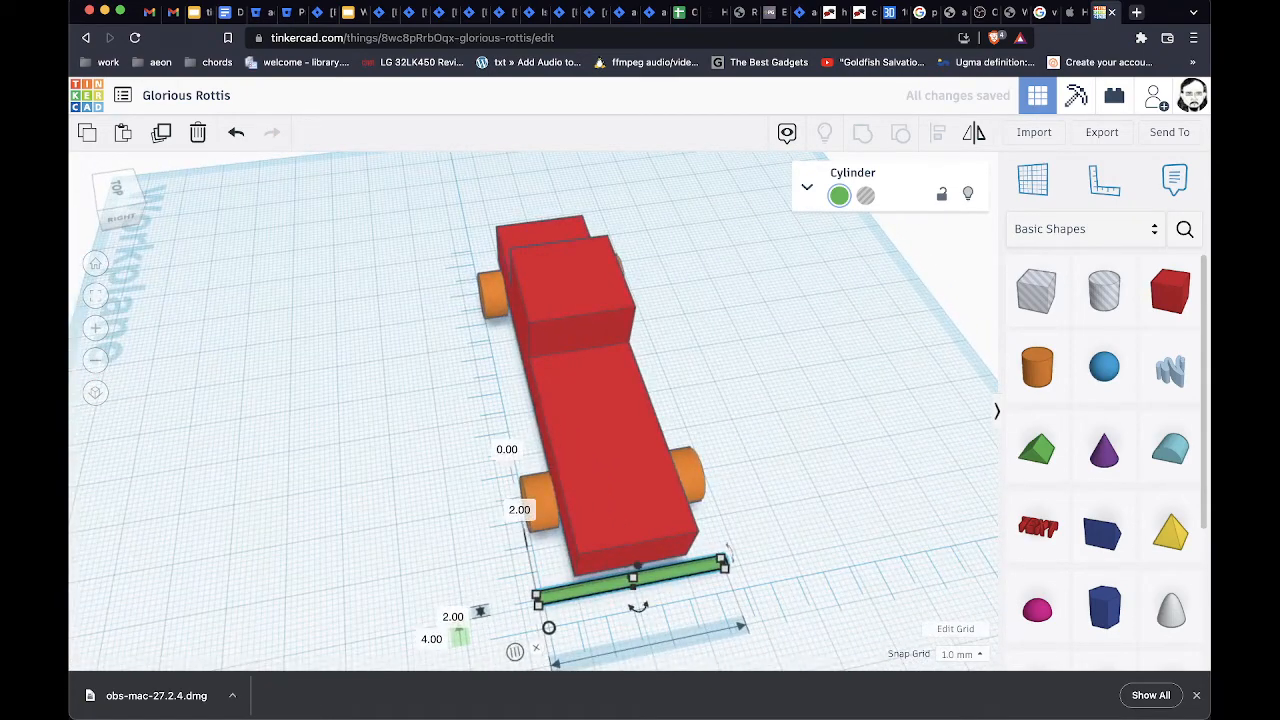
mouse_move(792, 458)
right_down()
mouse_move(729, 389)
mouse_move(747, 378)
mouse_move(734, 420)
mouse_move(694, 437)
mouse_move(774, 456)
right_up()
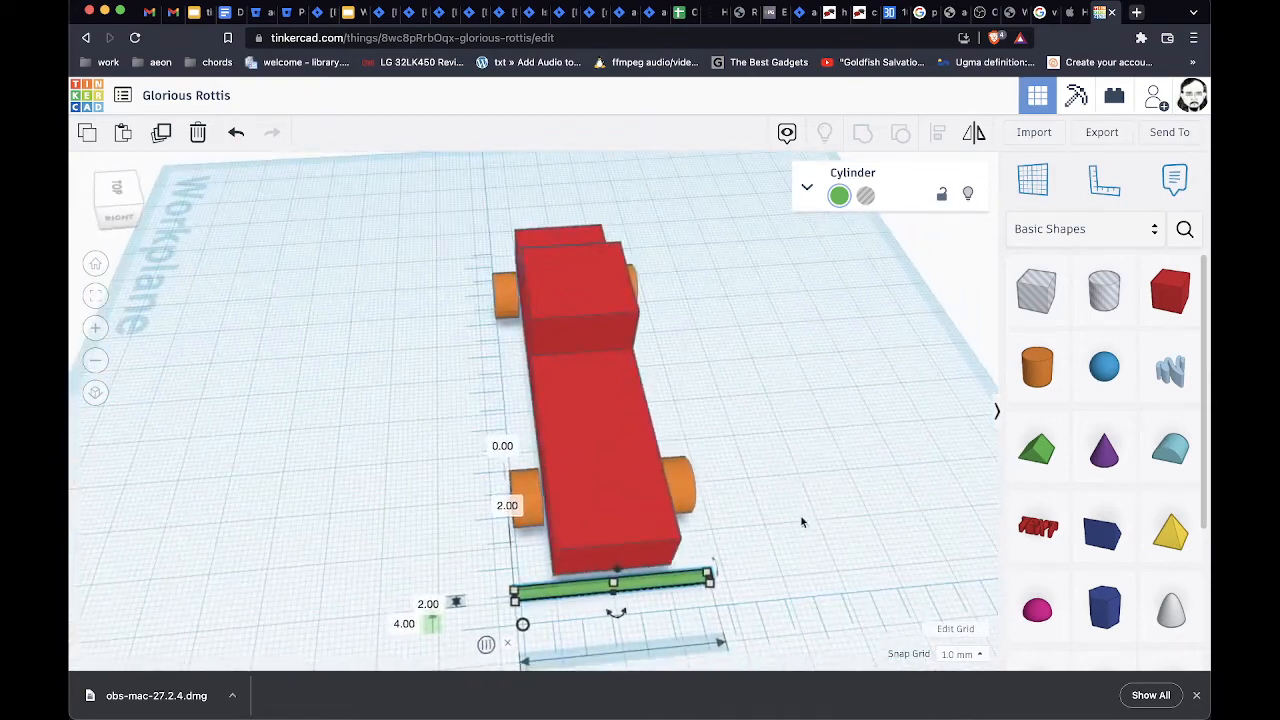
right_drag(803, 519, 907, 445)
right_drag(916, 468, 928, 481)
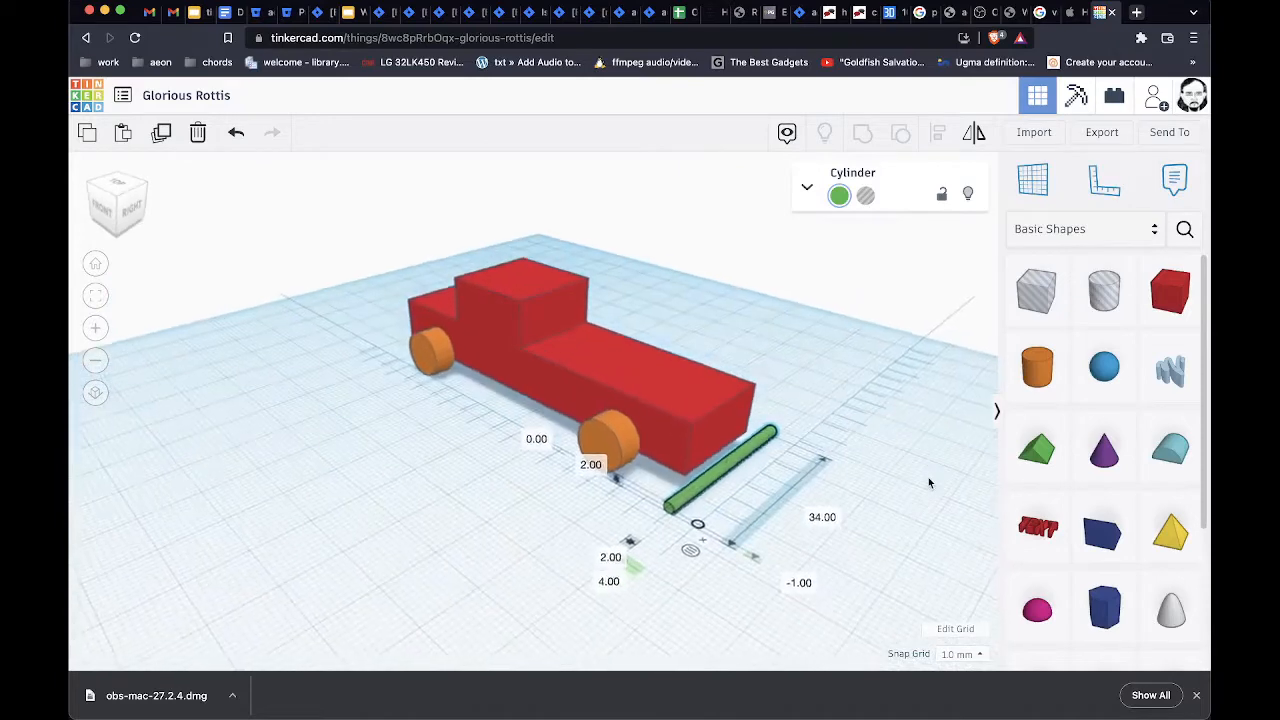
right_drag(612, 537, 649, 393)
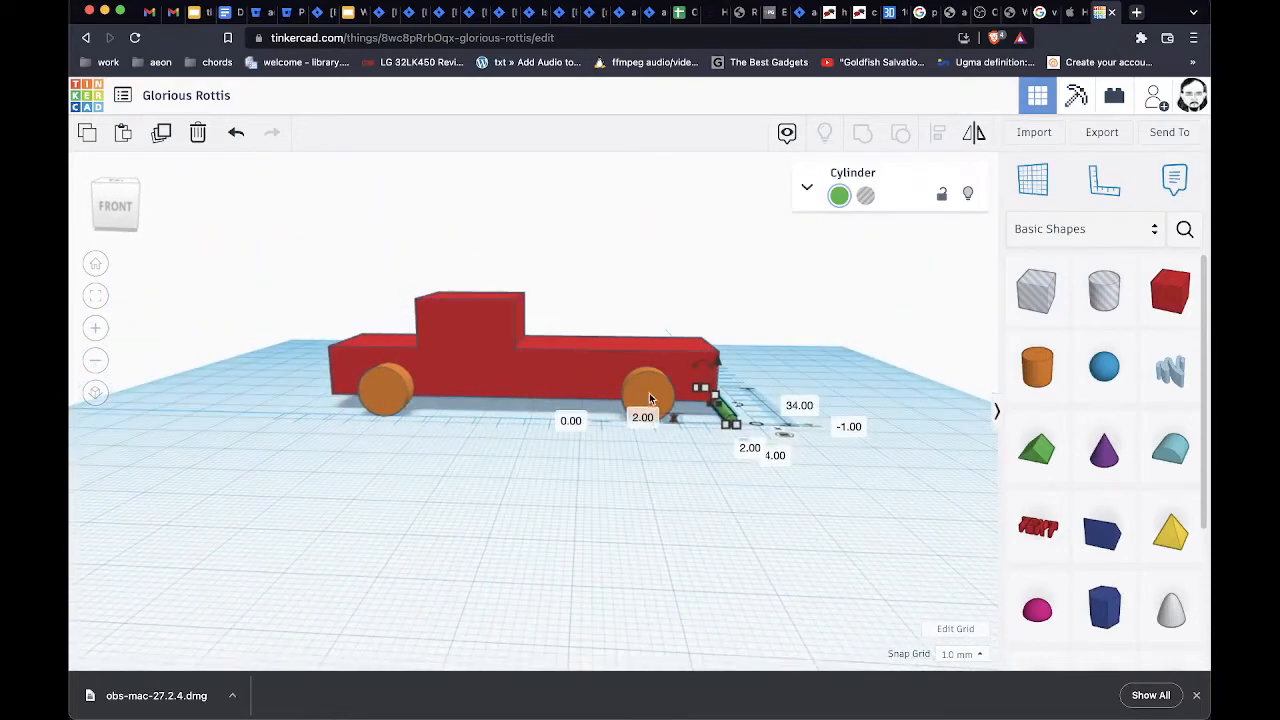
Align the green rod and the near-side wheel by the long end on their centres, both vertically and along the truck
click(676, 515)
right_drag(676, 515, 677, 541)
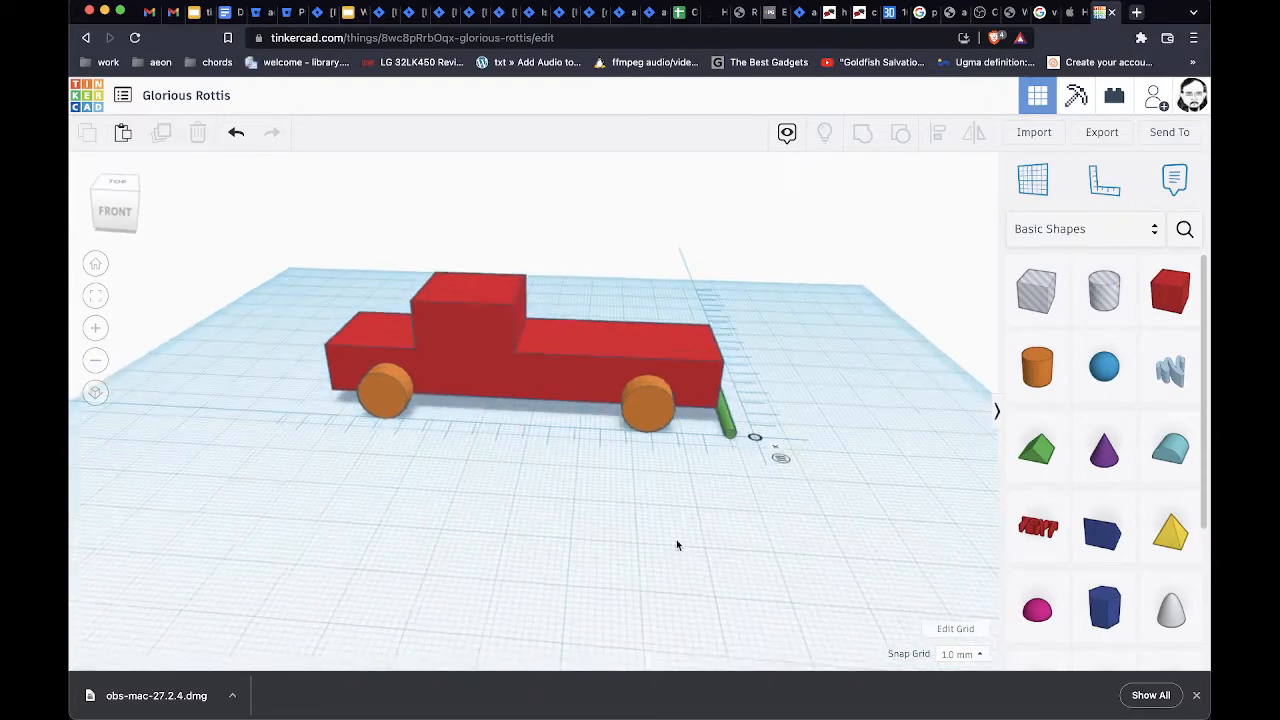
click(731, 431)
shift+click(646, 394)
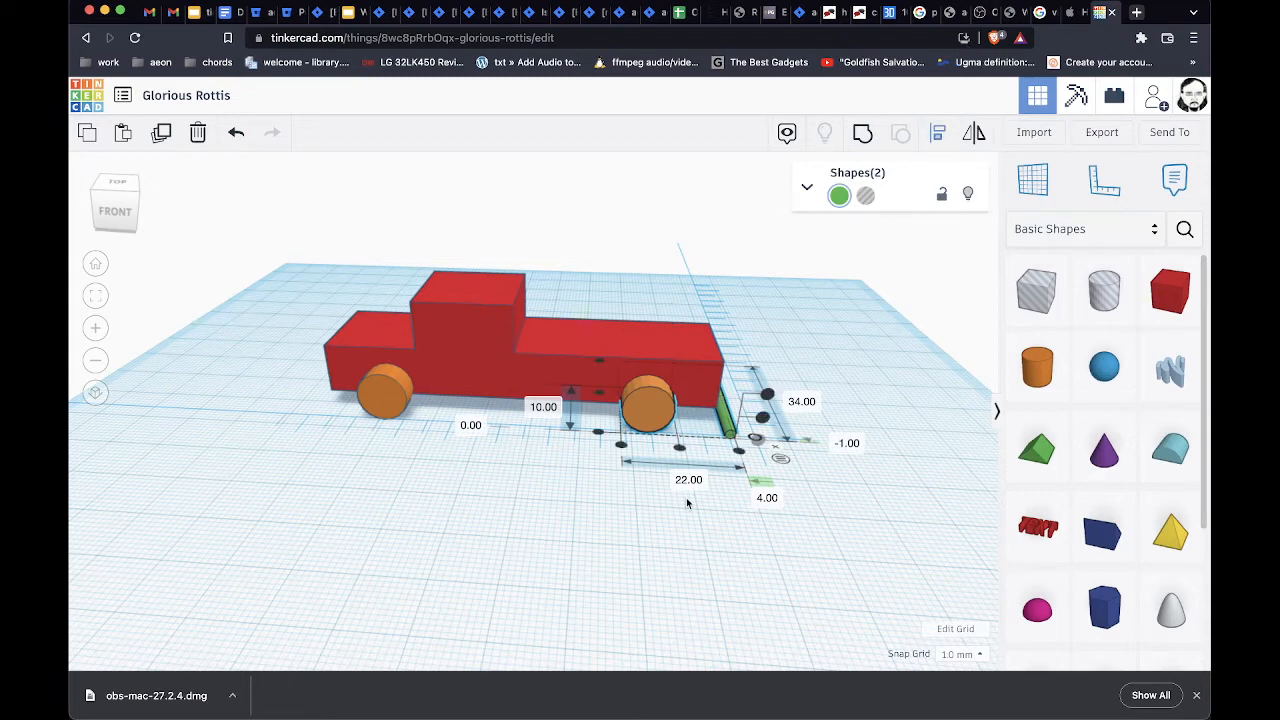
click(764, 420)
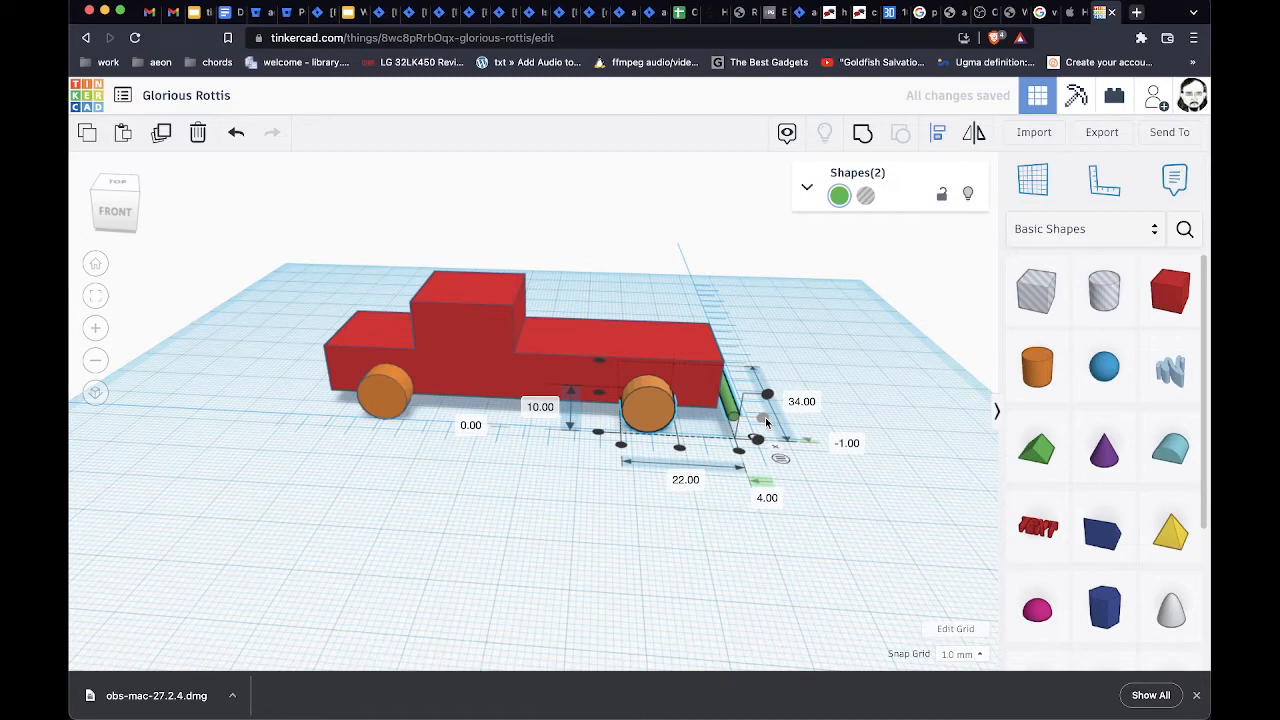
click(681, 452)
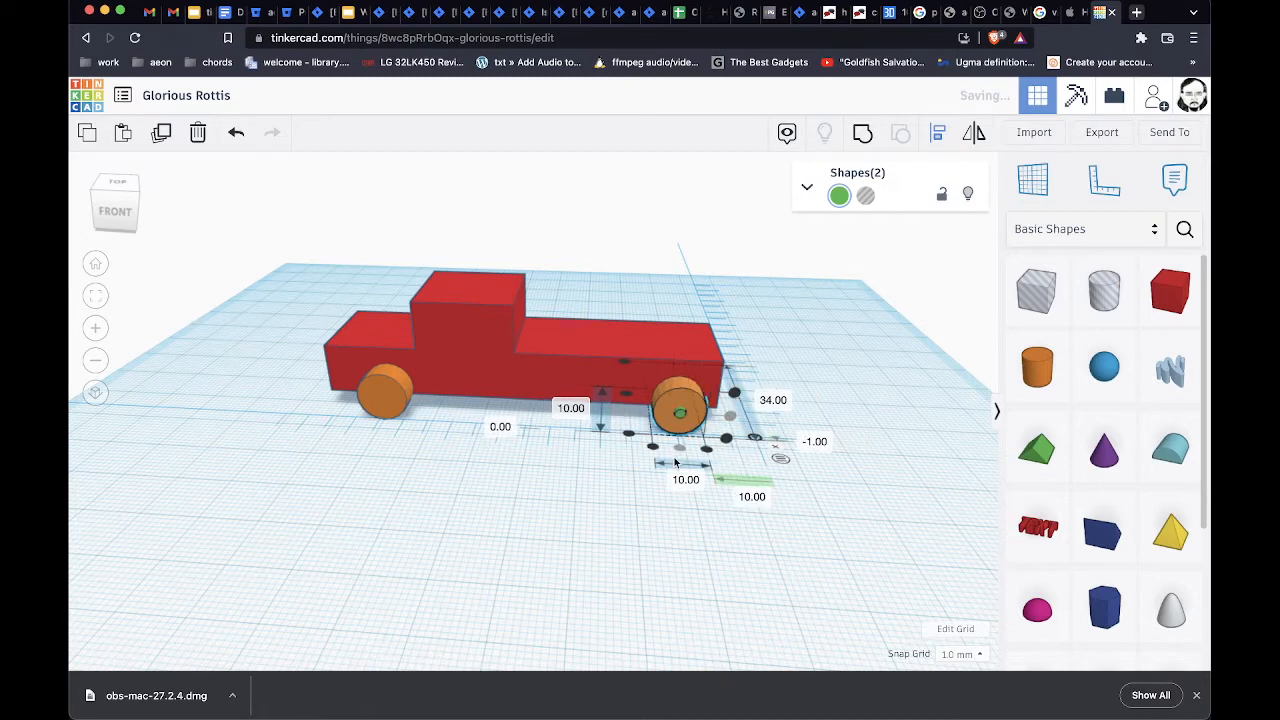
Shift the aligned wheel and green rod together to 16 mm from the ruler origin, in line with the opposite wheel
right_drag(819, 478, 562, 487)
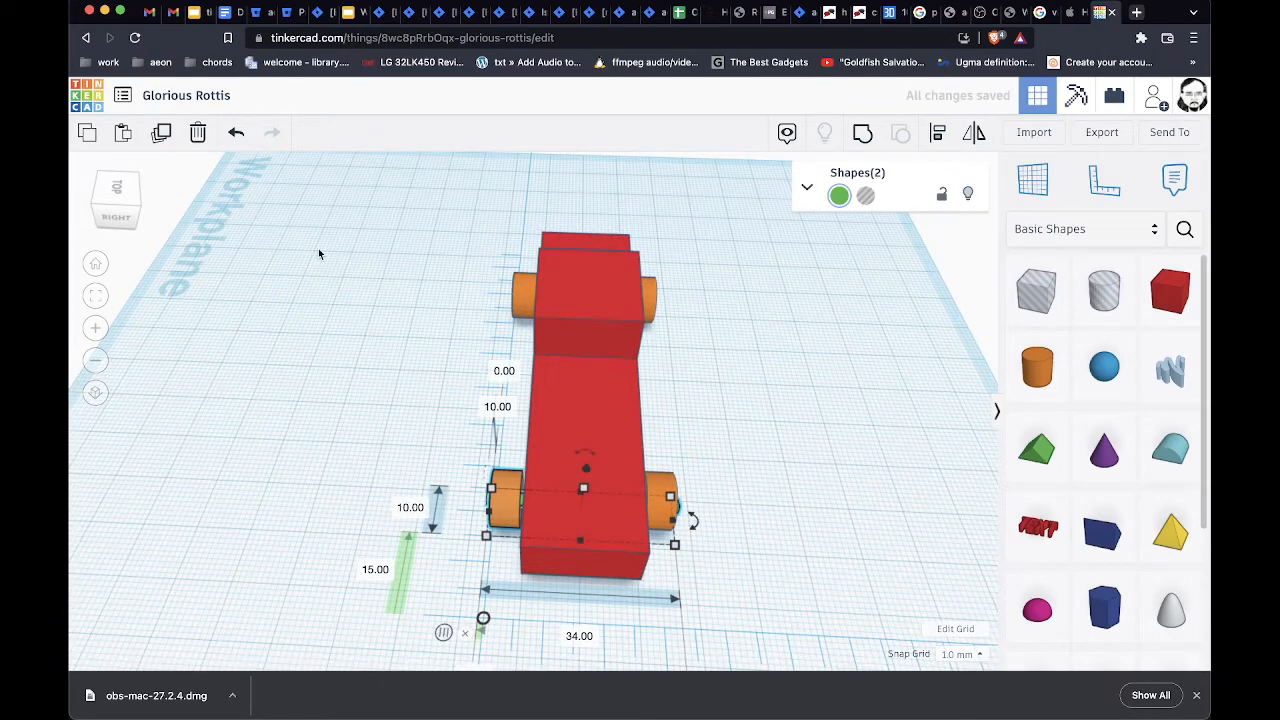
right_drag(318, 253, 842, 490)
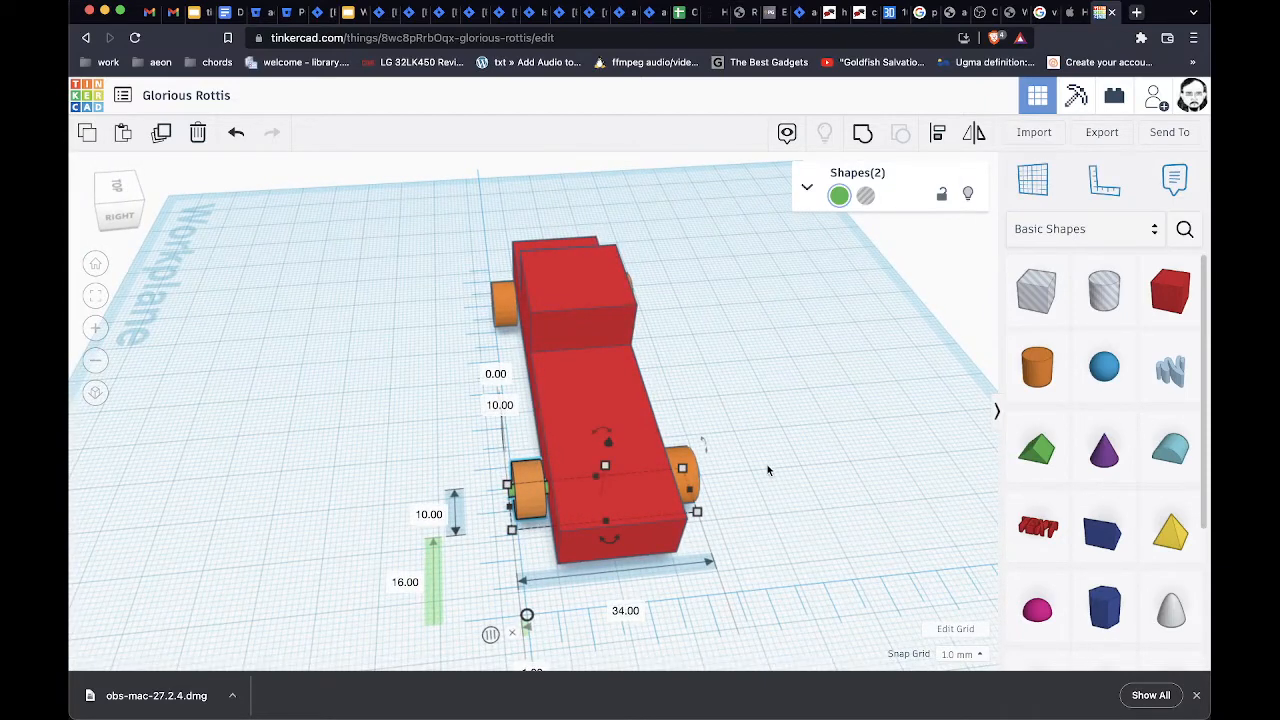
right_drag(768, 470, 934, 457)
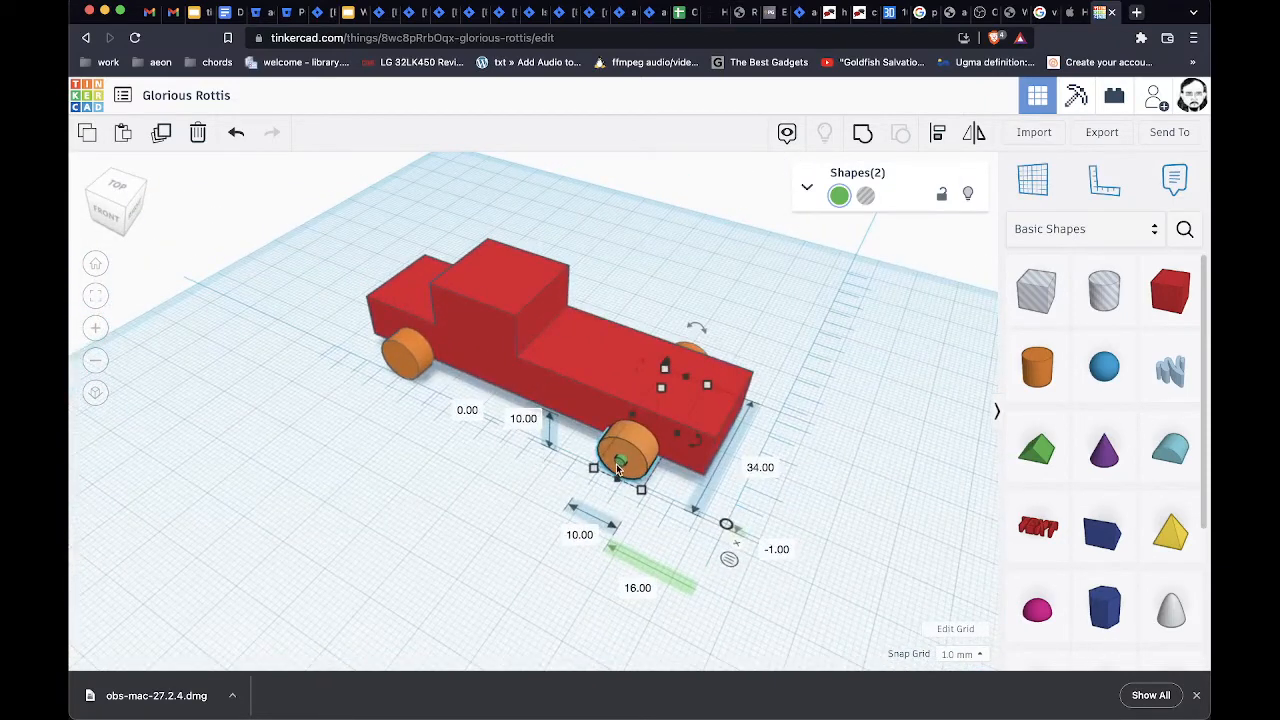
click(473, 492)
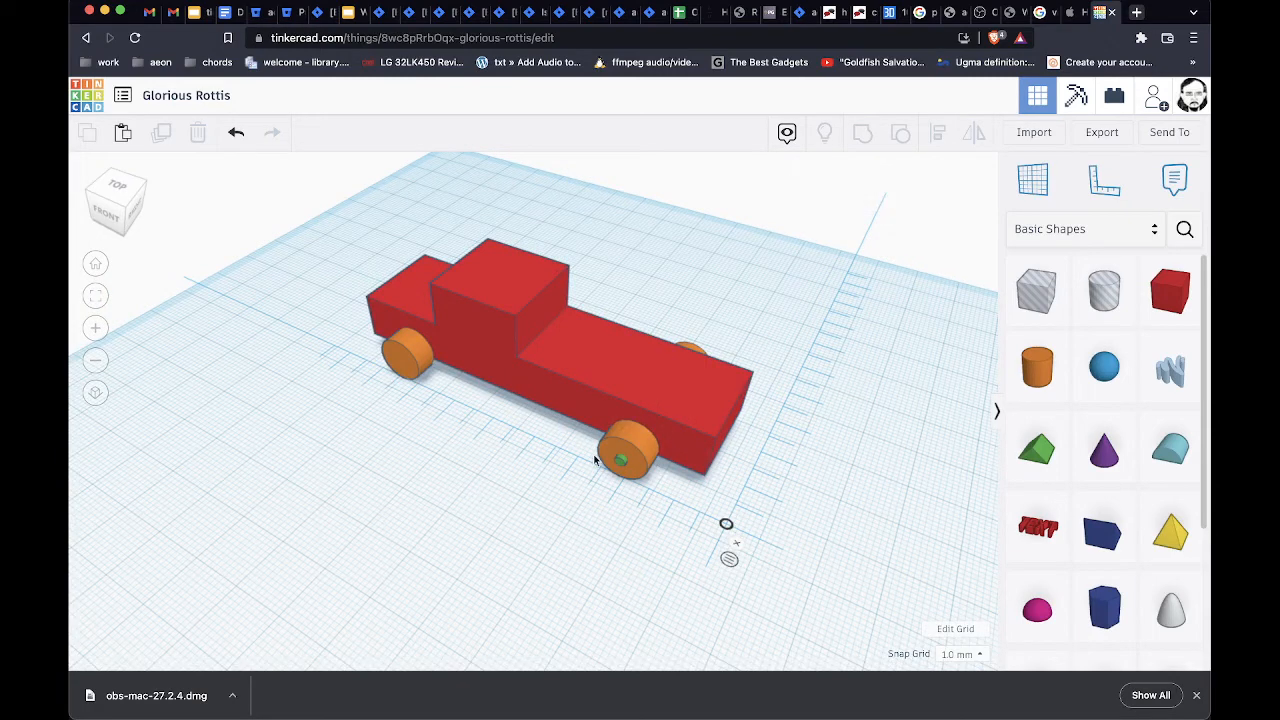
Duplicate the green axle and move the copy along the truck to the cab-end wheels, 73 mm from the ruler origin
click(618, 462)
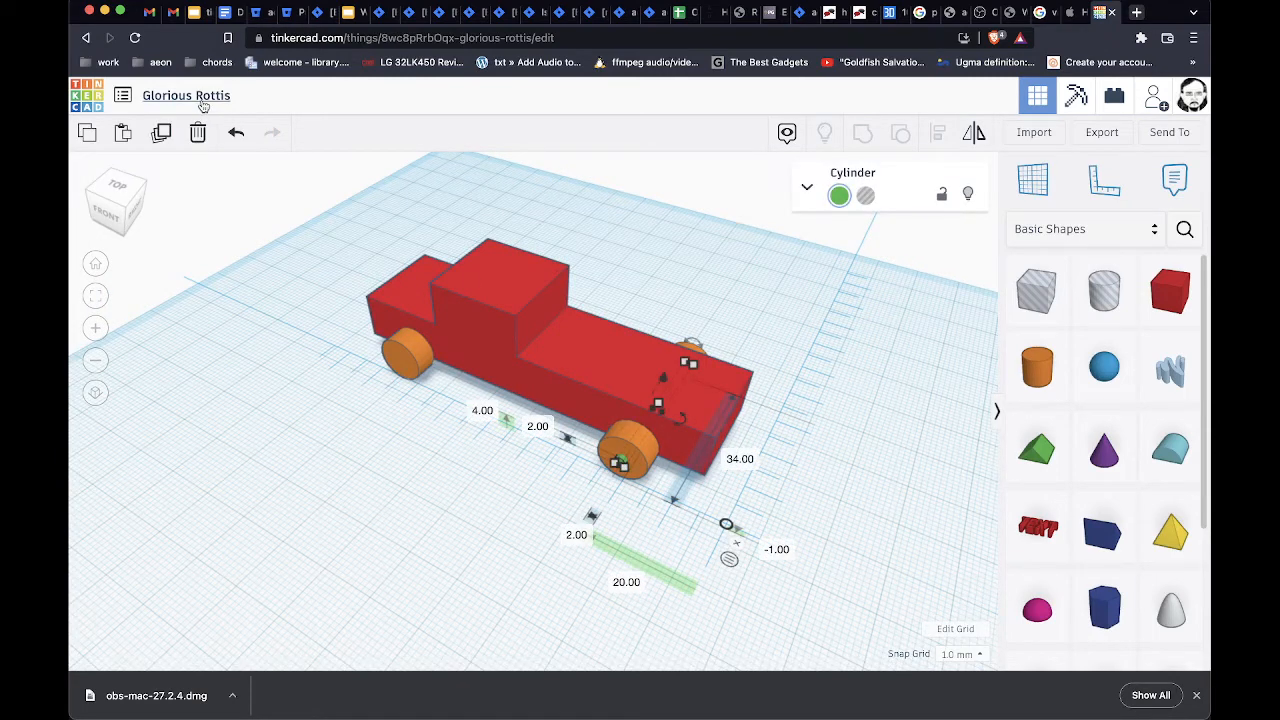
click(161, 132)
key(Left)
key(Left)
key(Left)
key(Left)
key(Left)
key(Left)
key(Left)
key(Left)
key(Left)
key(Left)
key(Left)
key(Left)
key(Left)
key(Left)
key(Left)
key(Left)
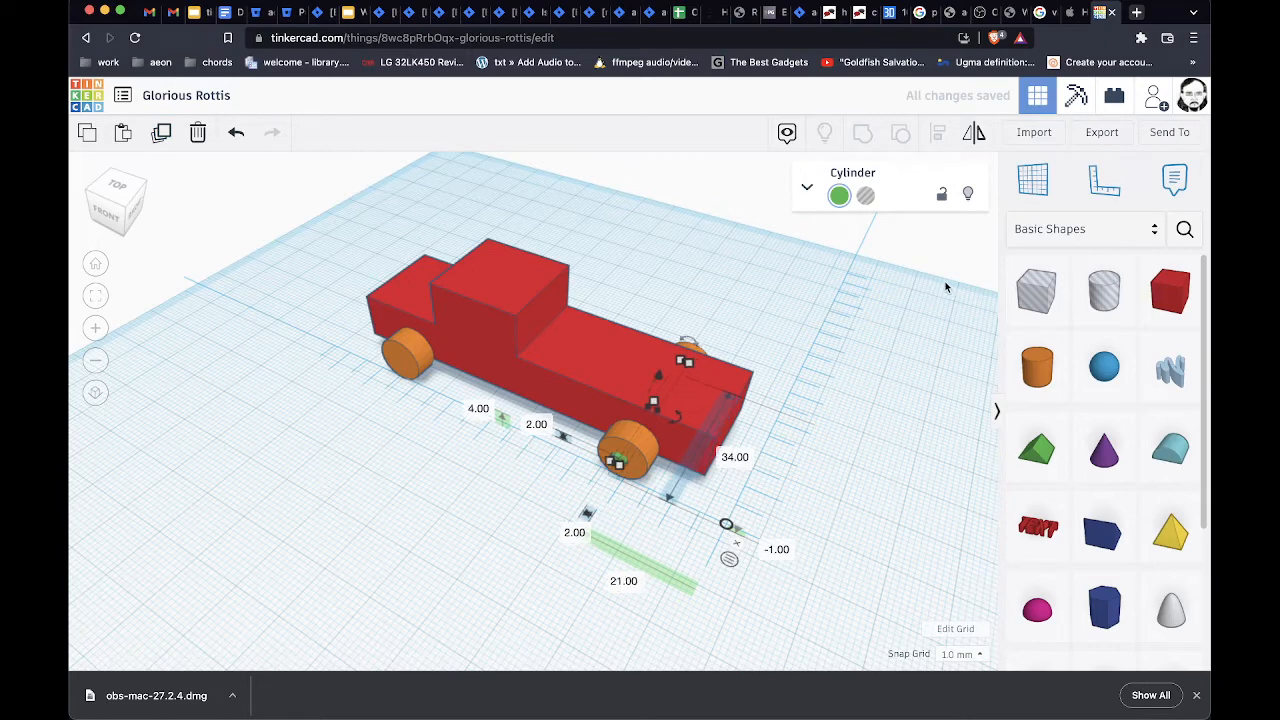
key(Left)
key(Left)
key(Left)
key(Left)
key(Left)
key(Left)
key(Left)
key(Left)
key(Left)
key(Left)
key(Left)
key(Left)
key(Left)
key(Left)
key(Left)
key(Left)
key(Left)
key(Left)
key(Left)
key(Left)
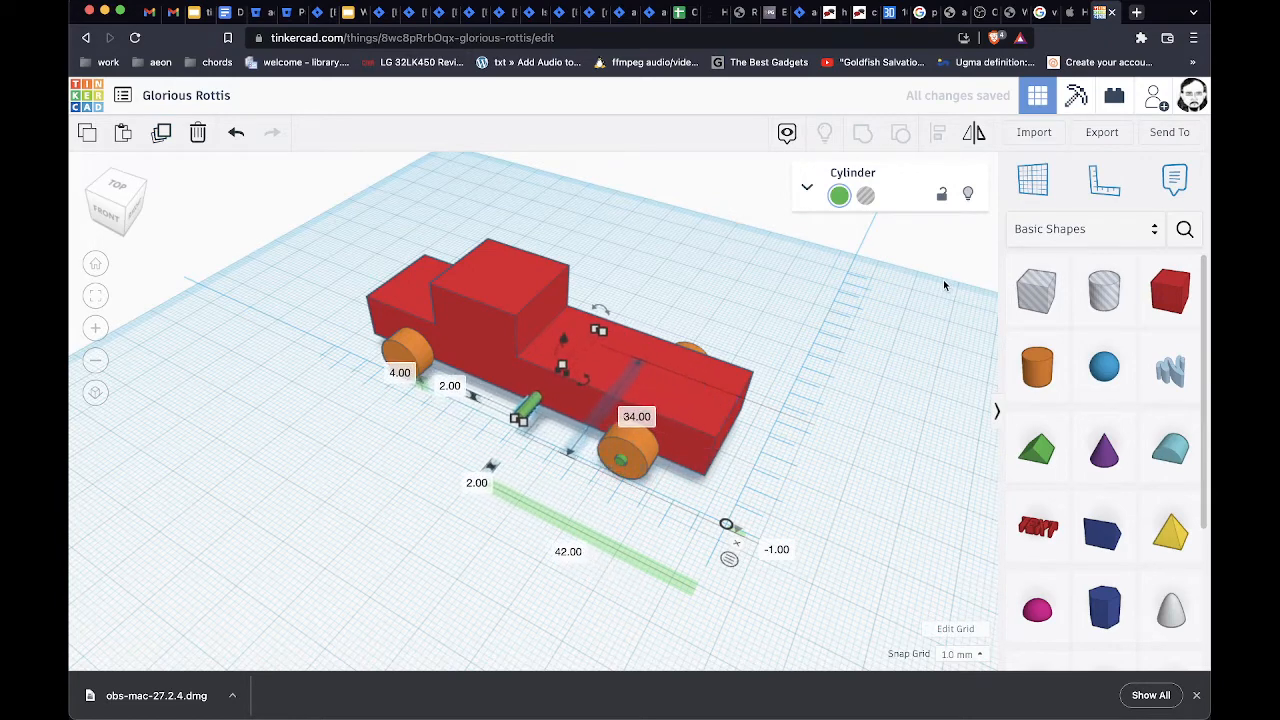
key(Left)
key(Left)
key(Left)
key(Left)
key(Left)
key(Left)
key(Left)
key(Left)
key(Left)
key(Left)
key(Left)
key(Left)
key(Left)
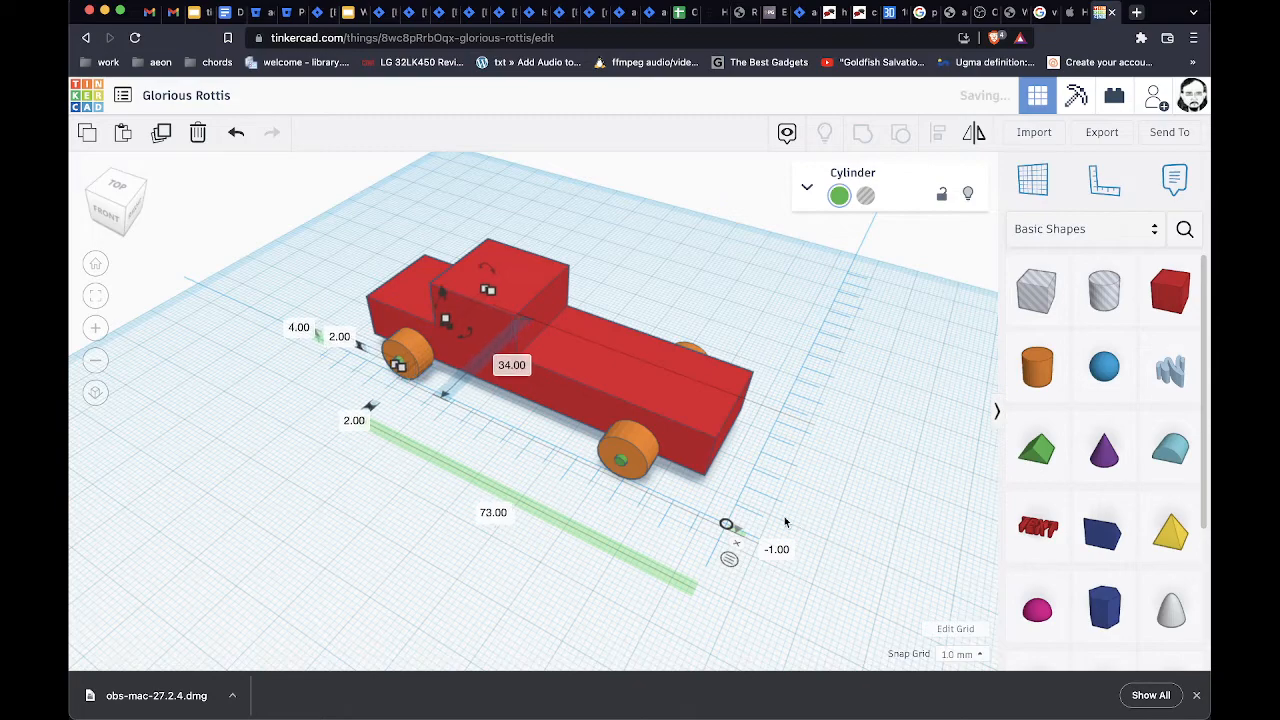
Group the green axle at the truck's long end with its two wheels
right_drag(393, 504, 814, 431)
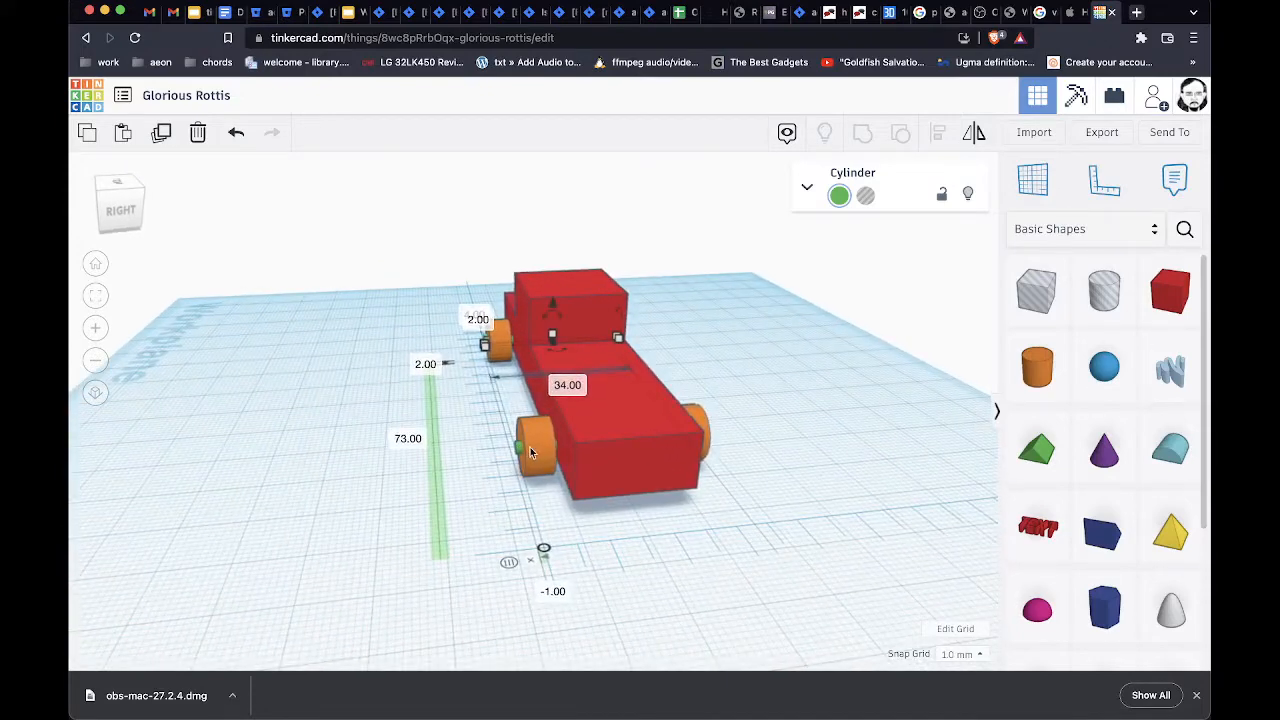
right_drag(699, 570, 600, 537)
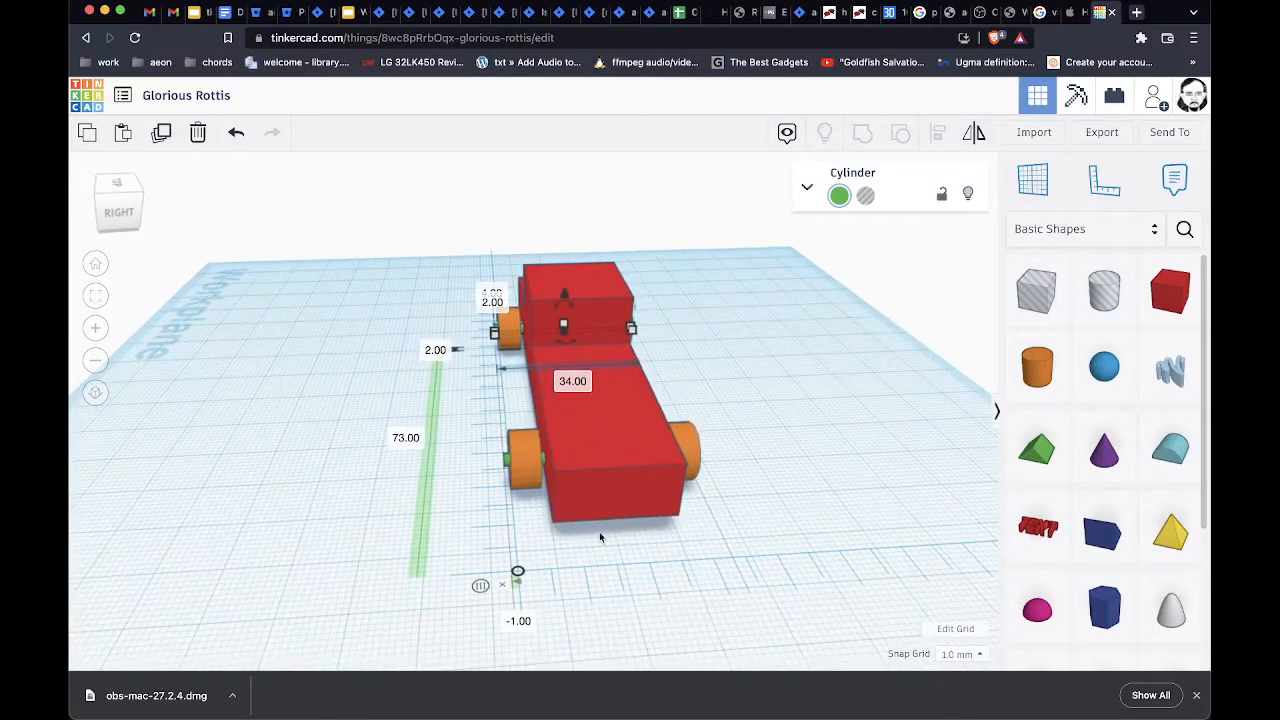
click(507, 463)
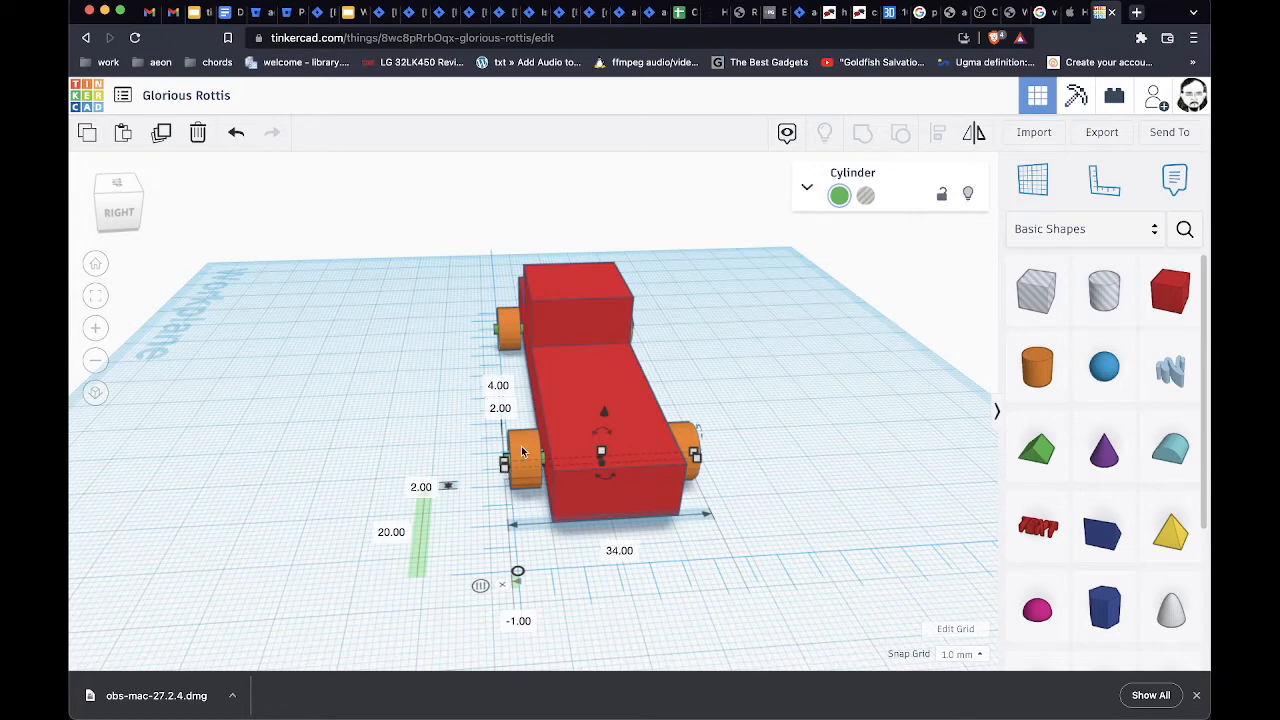
shift+click(672, 440)
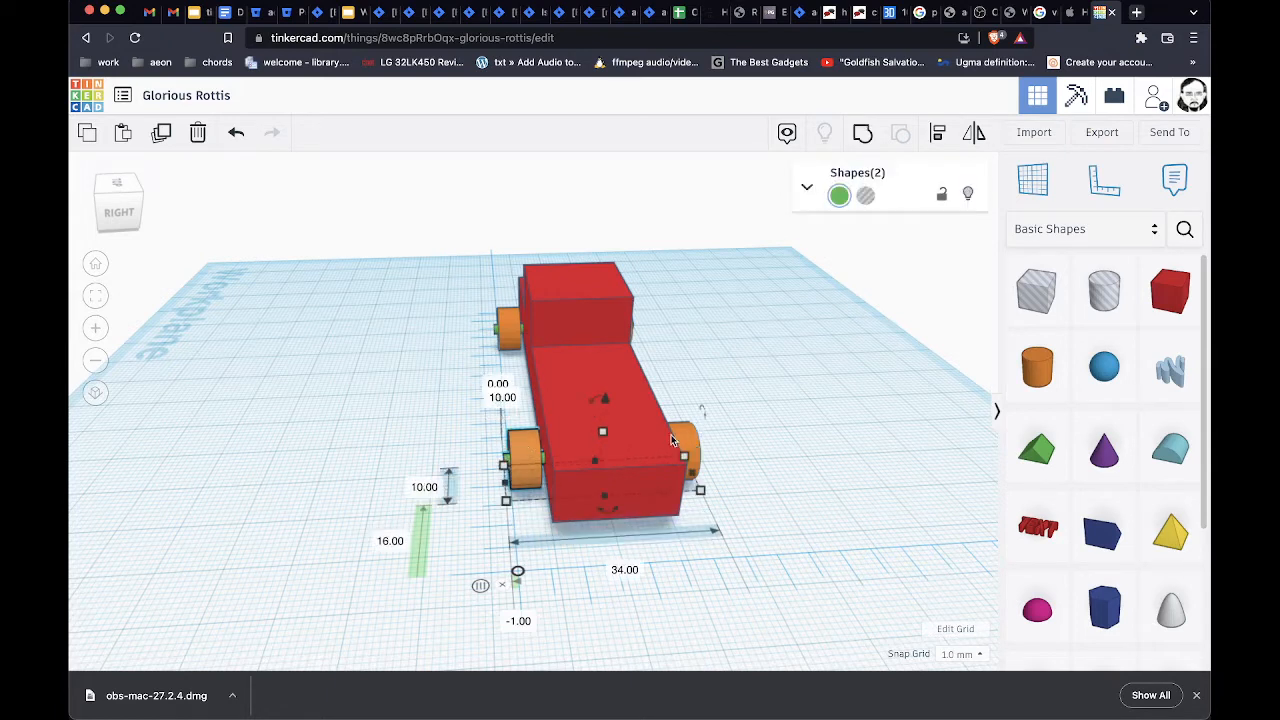
key(ctrl+g)
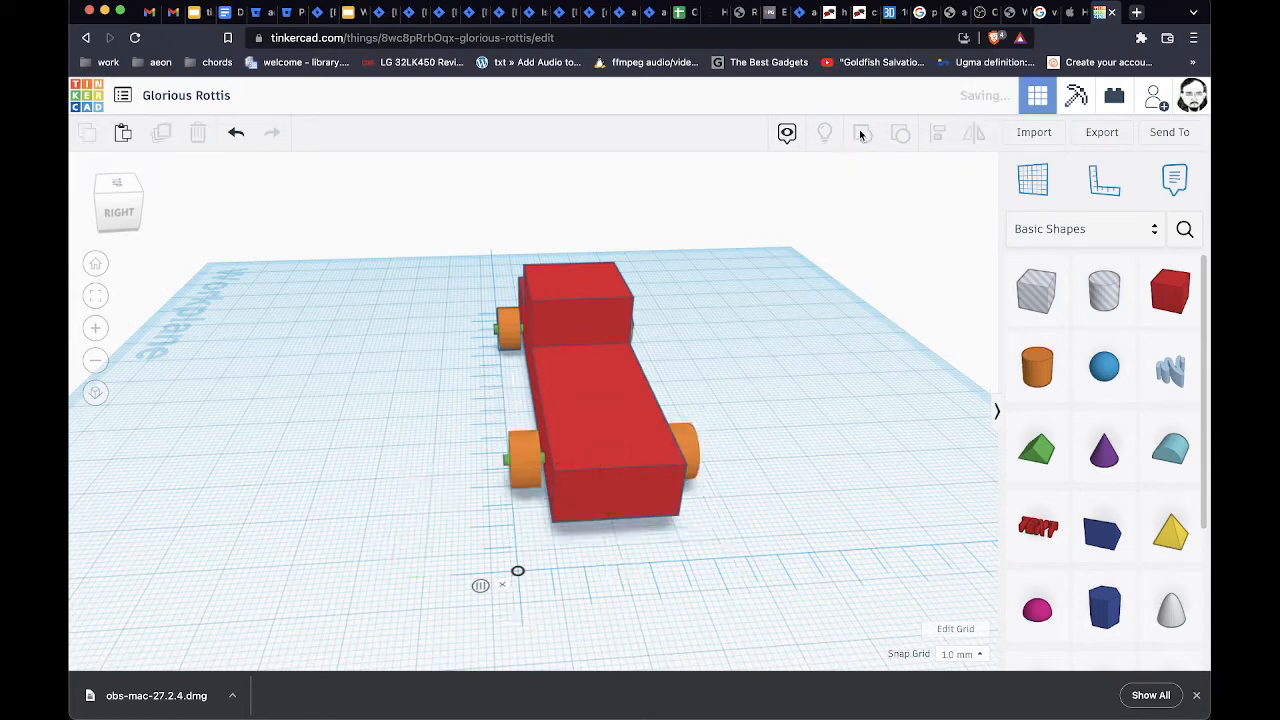
Group the green axle at the cab end with its two wheels
right_drag(590, 617, 428, 508)
click(427, 502)
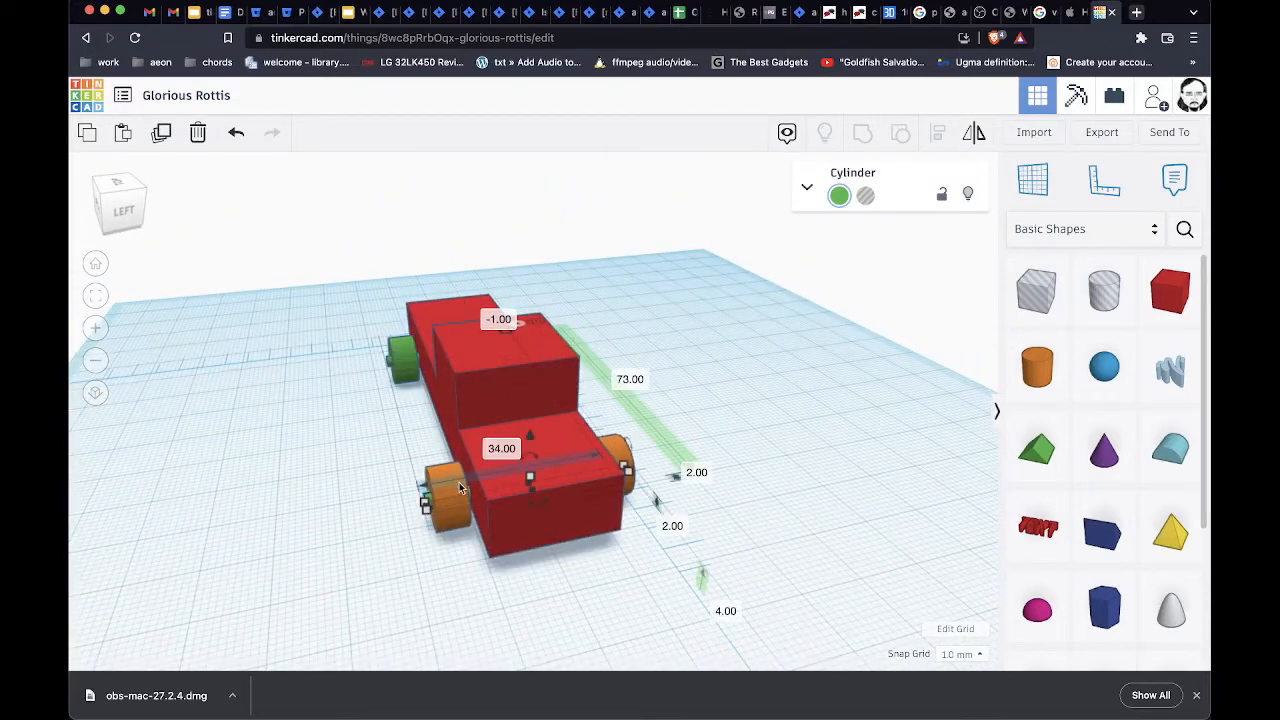
shift+click(443, 471)
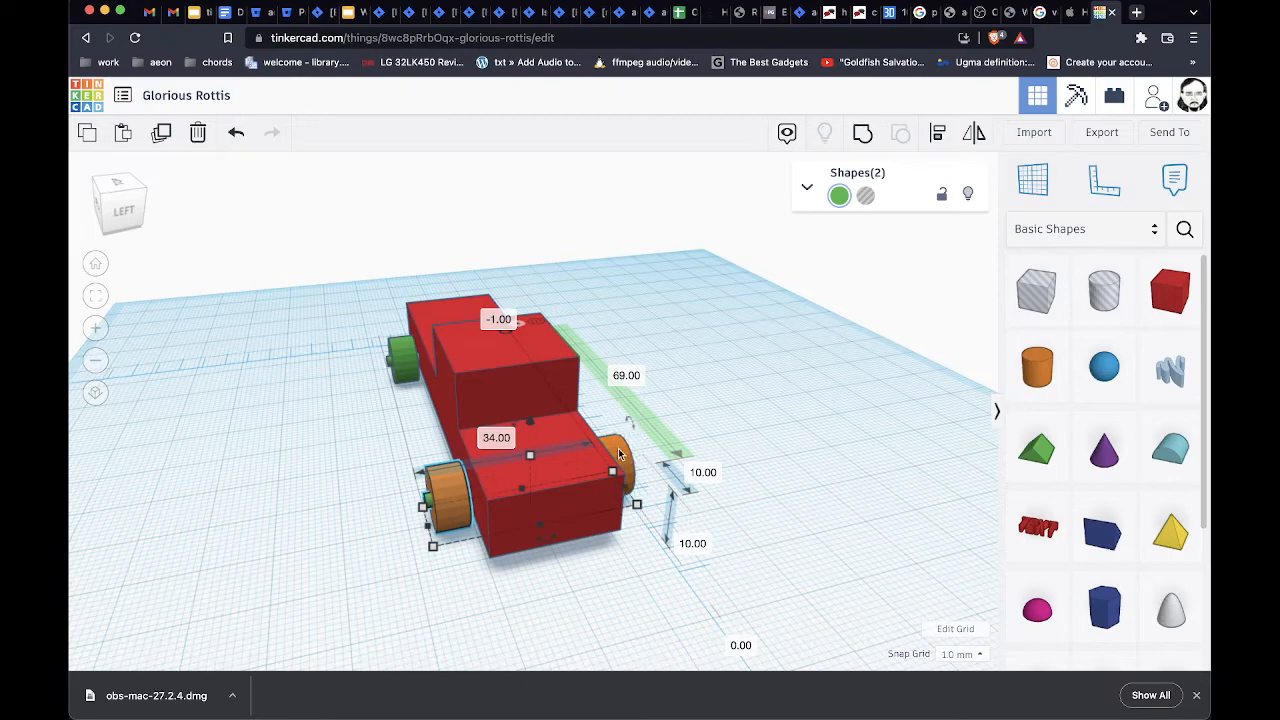
shift+click(622, 458)
click(863, 135)
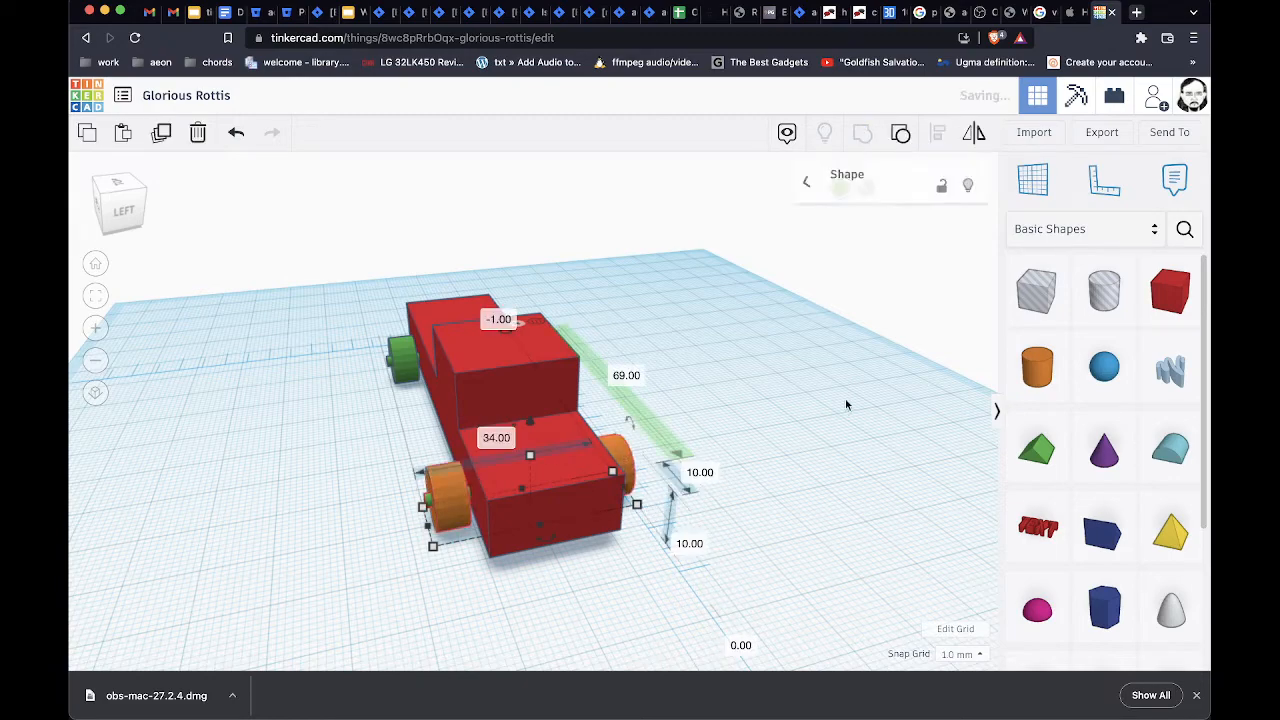
right_drag(846, 400, 462, 442)
click(873, 462)
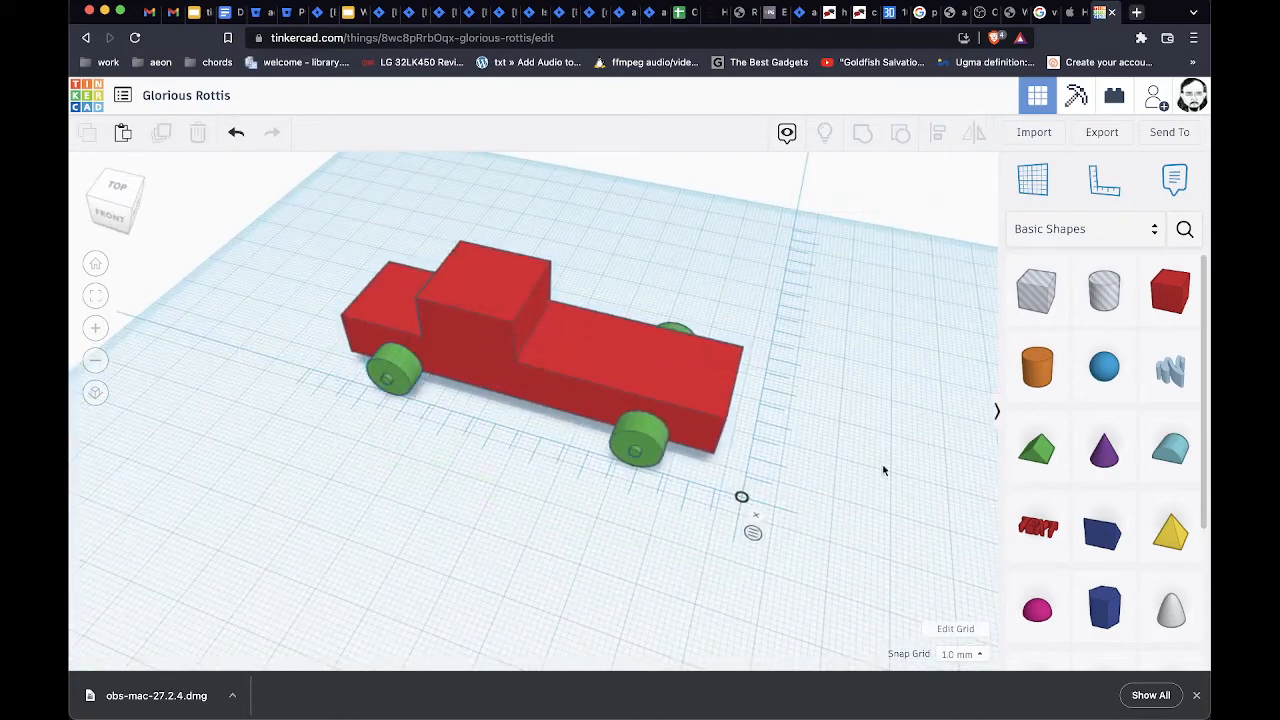
Place a 20 mm box beyond the truck's long end and turn it into a hole
right_drag(882, 466, 590, 447)
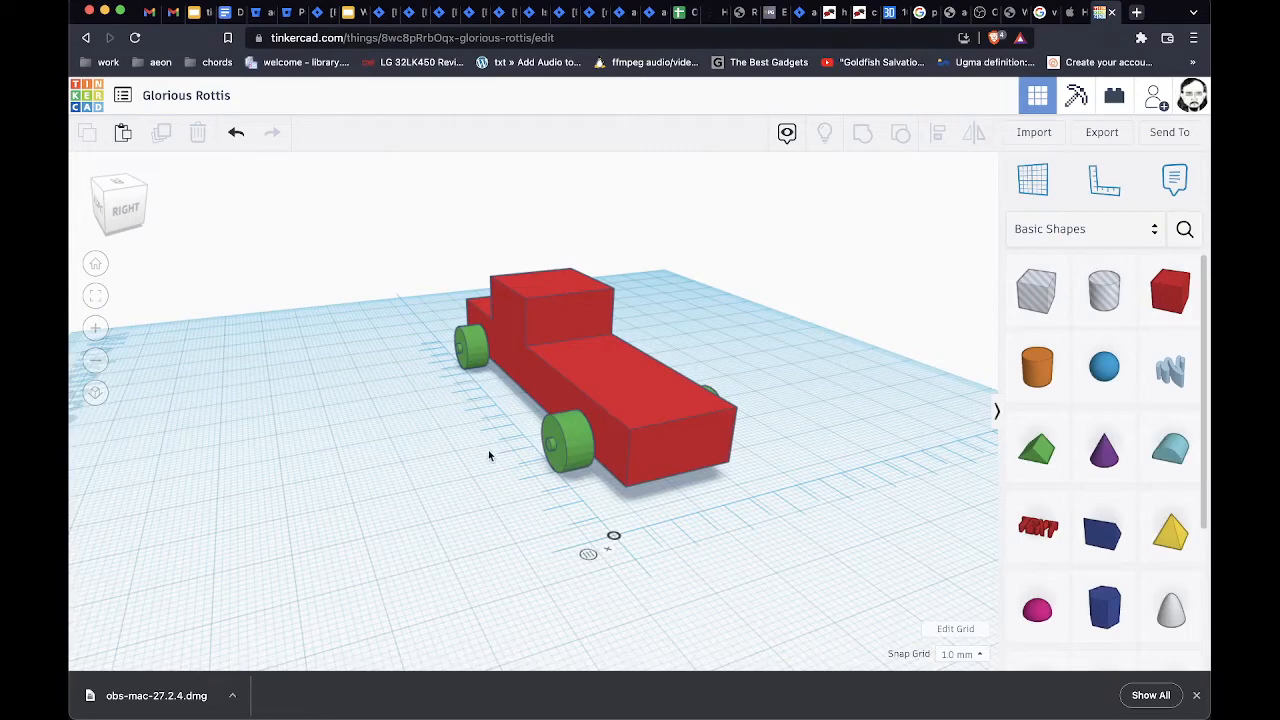
right_drag(787, 507, 917, 569)
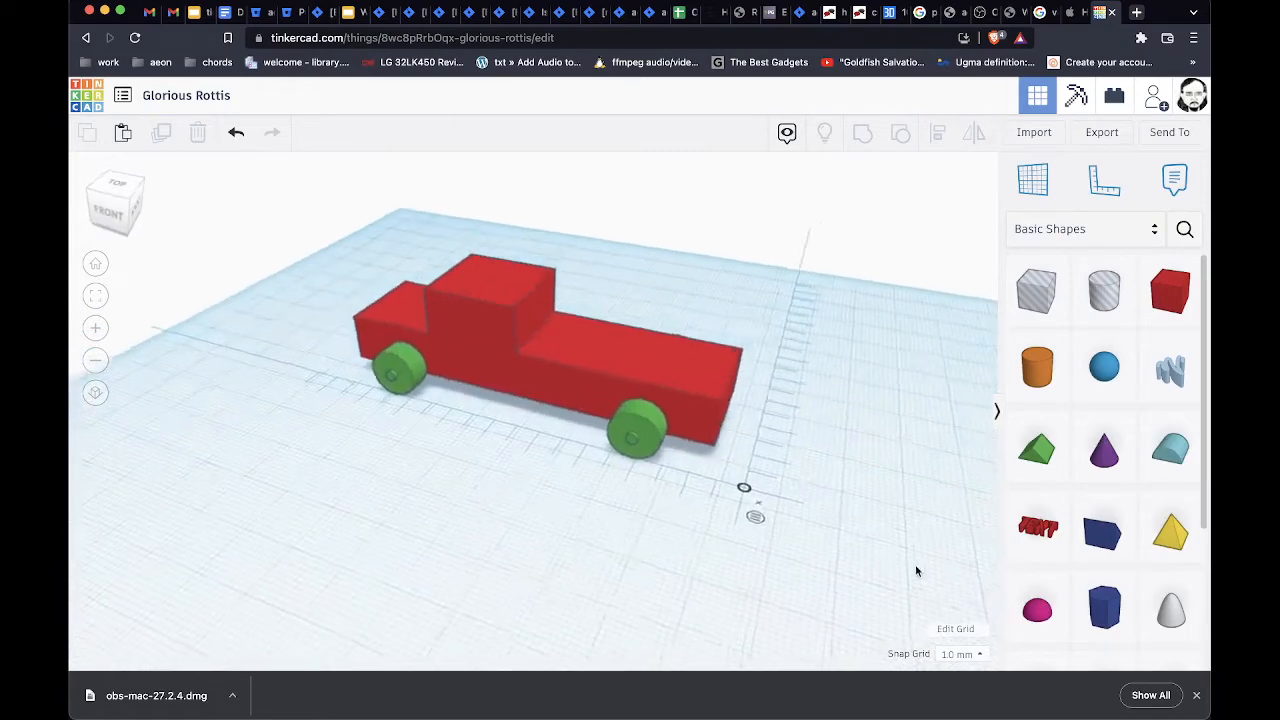
right_drag(429, 462, 538, 304)
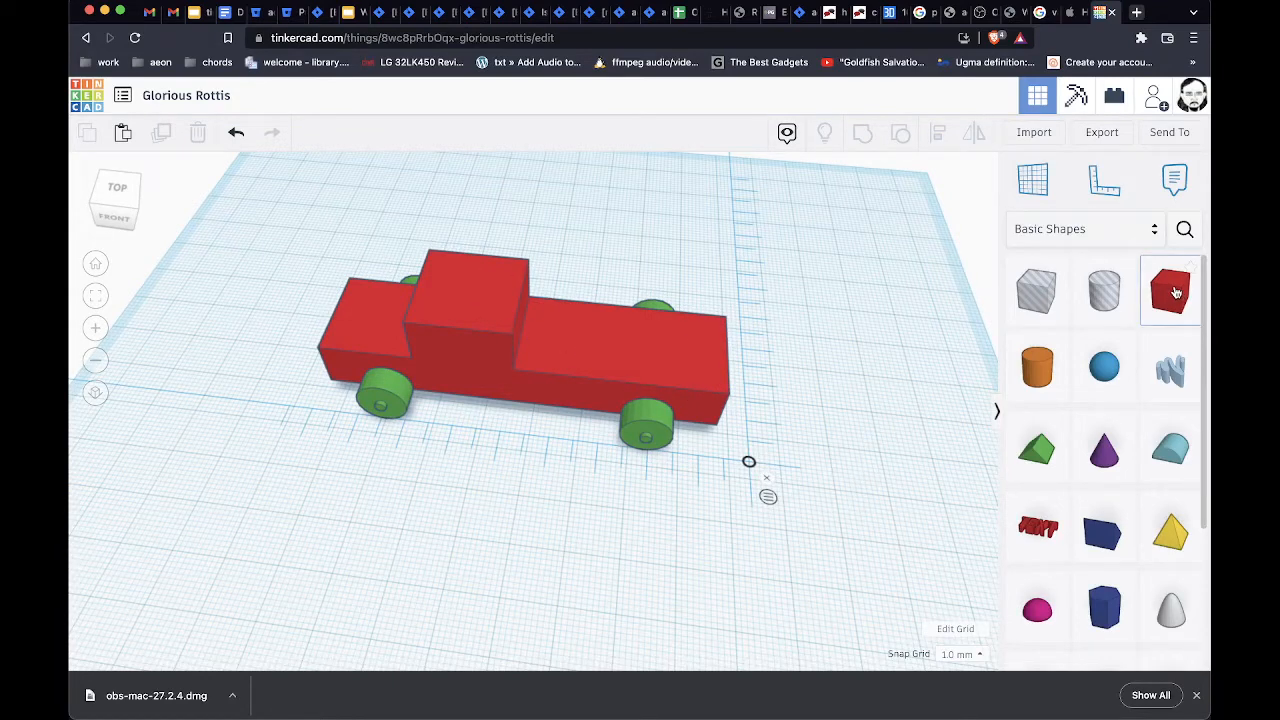
drag(1176, 292, 852, 367)
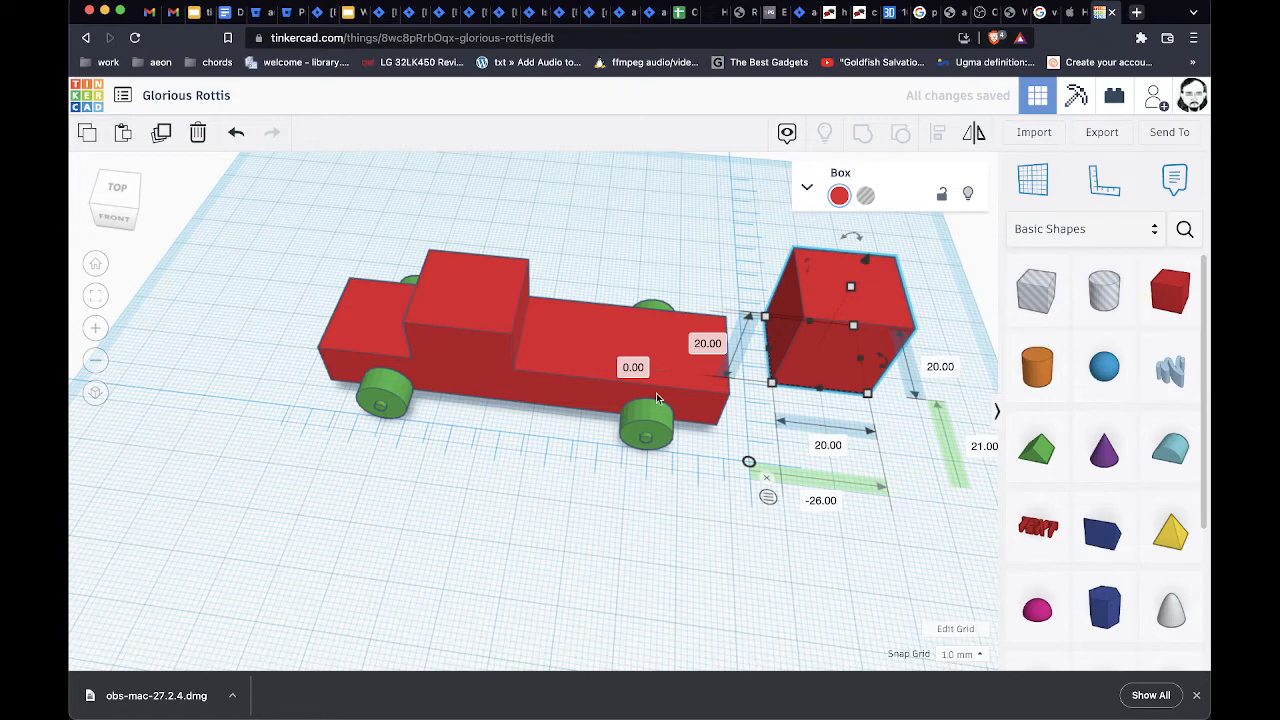
click(867, 197)
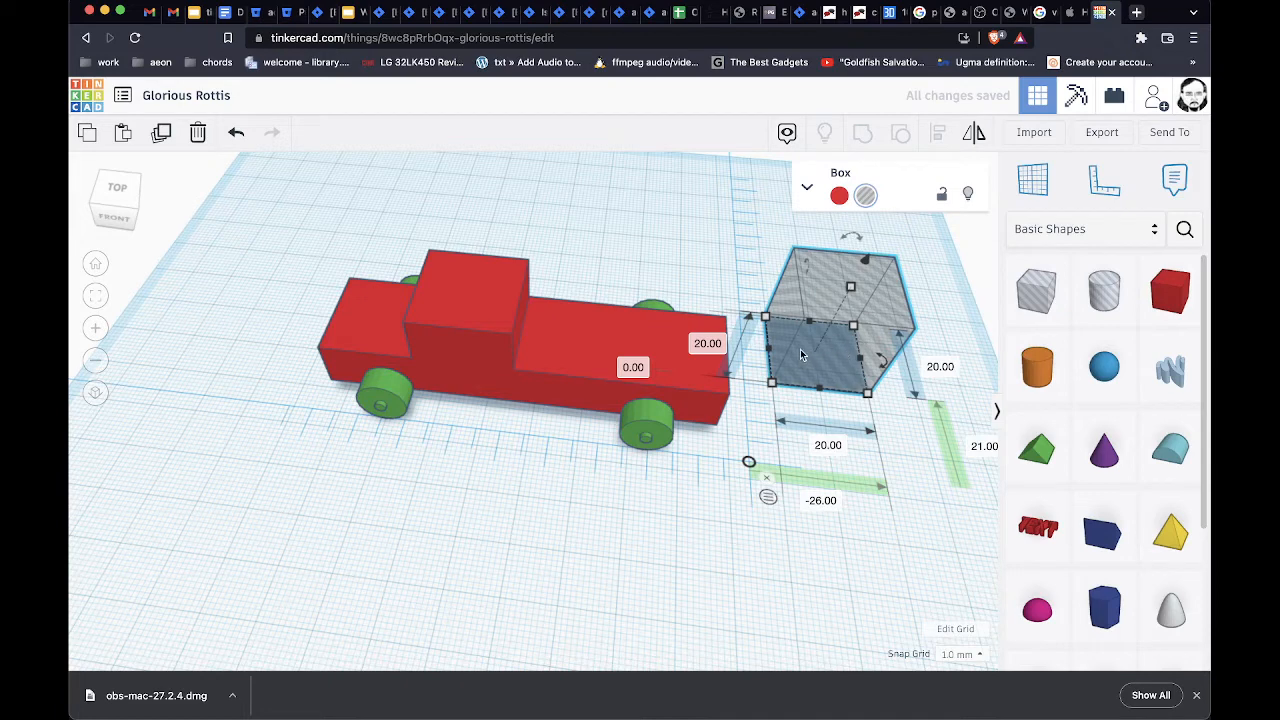
Move the hole box onto the truck bed directly behind the cab and raise it to 7 mm above the workplane
drag(793, 349, 521, 376)
scroll(542, 483, down, 2)
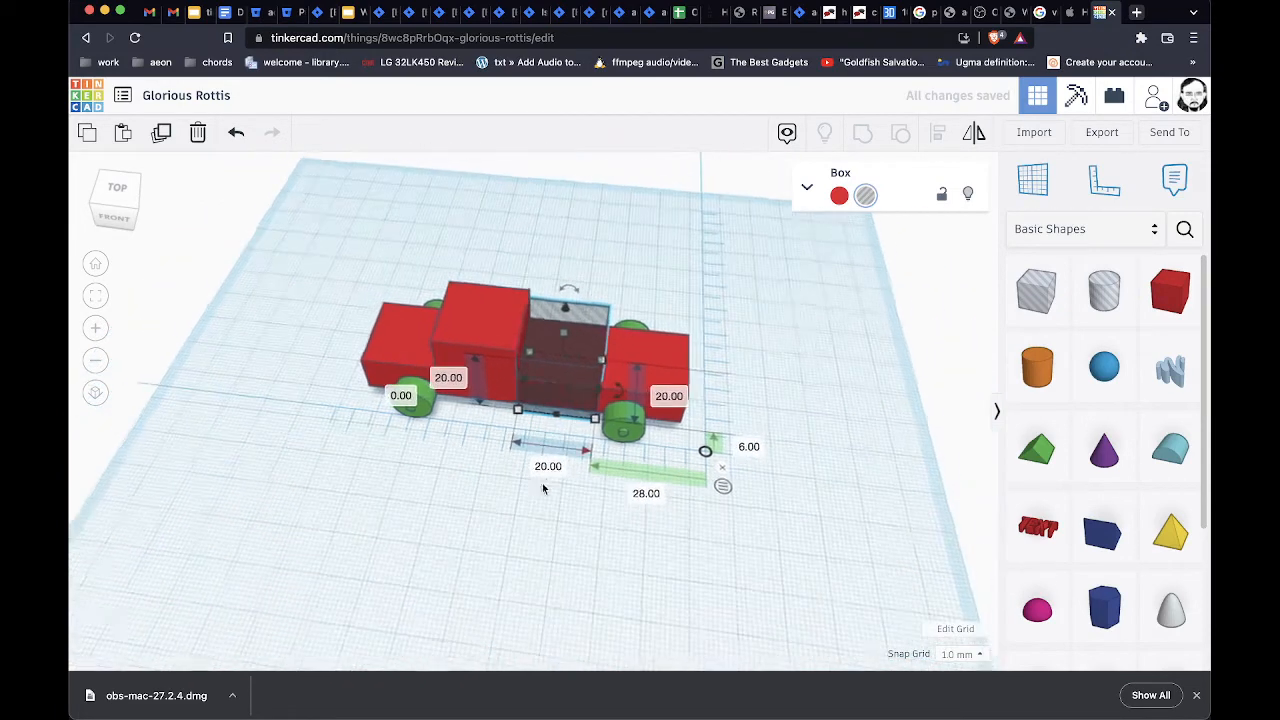
scroll(544, 487, up, 5)
right_drag(602, 455, 617, 414)
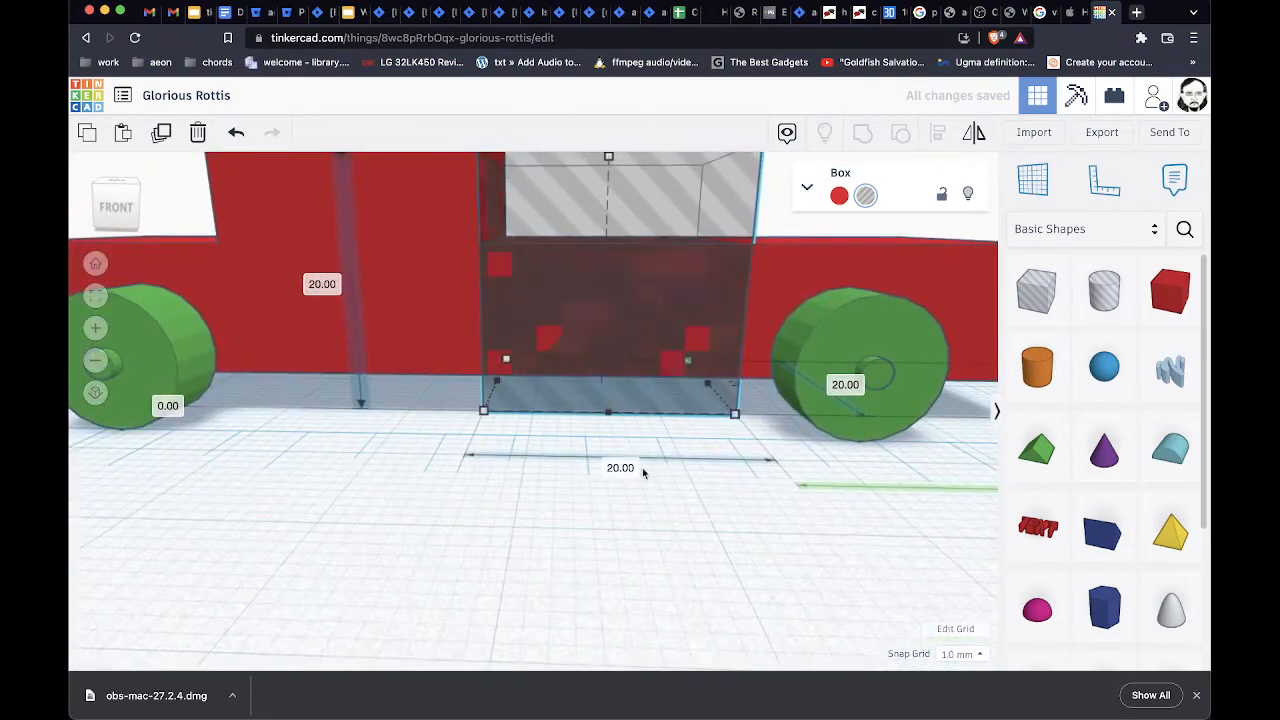
right_drag(731, 464, 690, 620)
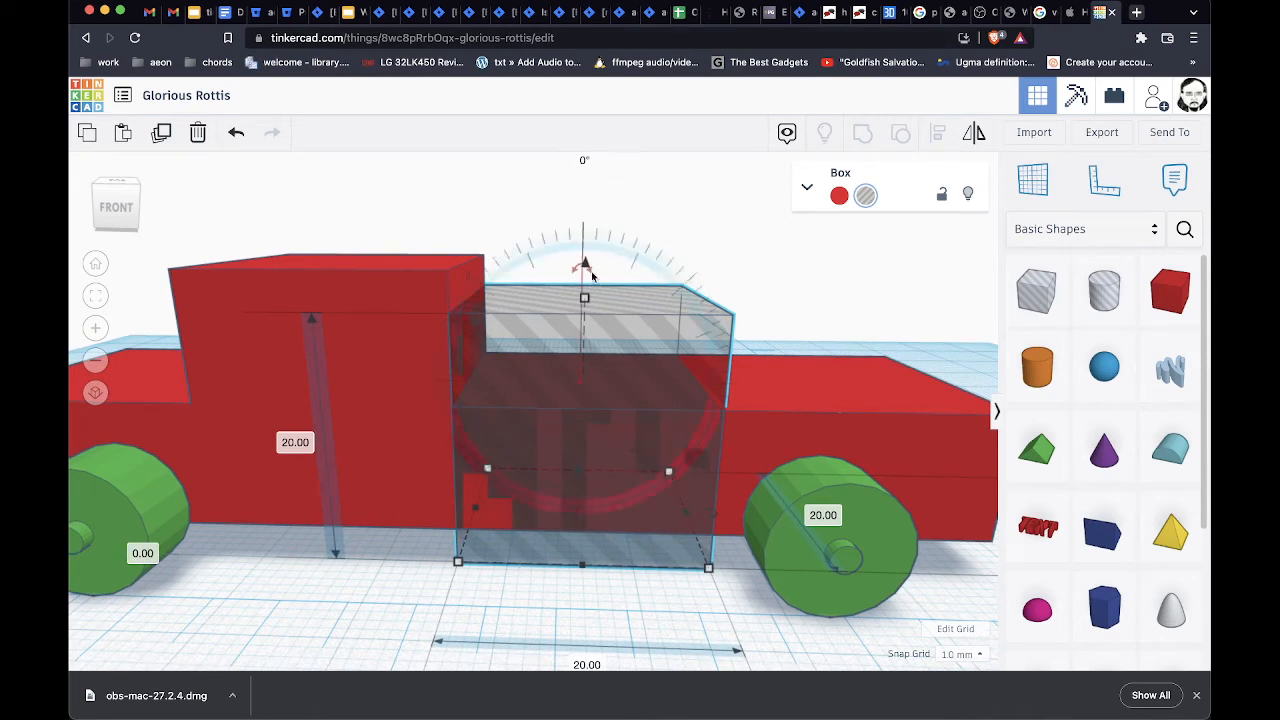
drag(584, 265, 591, 188)
right_drag(657, 549, 636, 533)
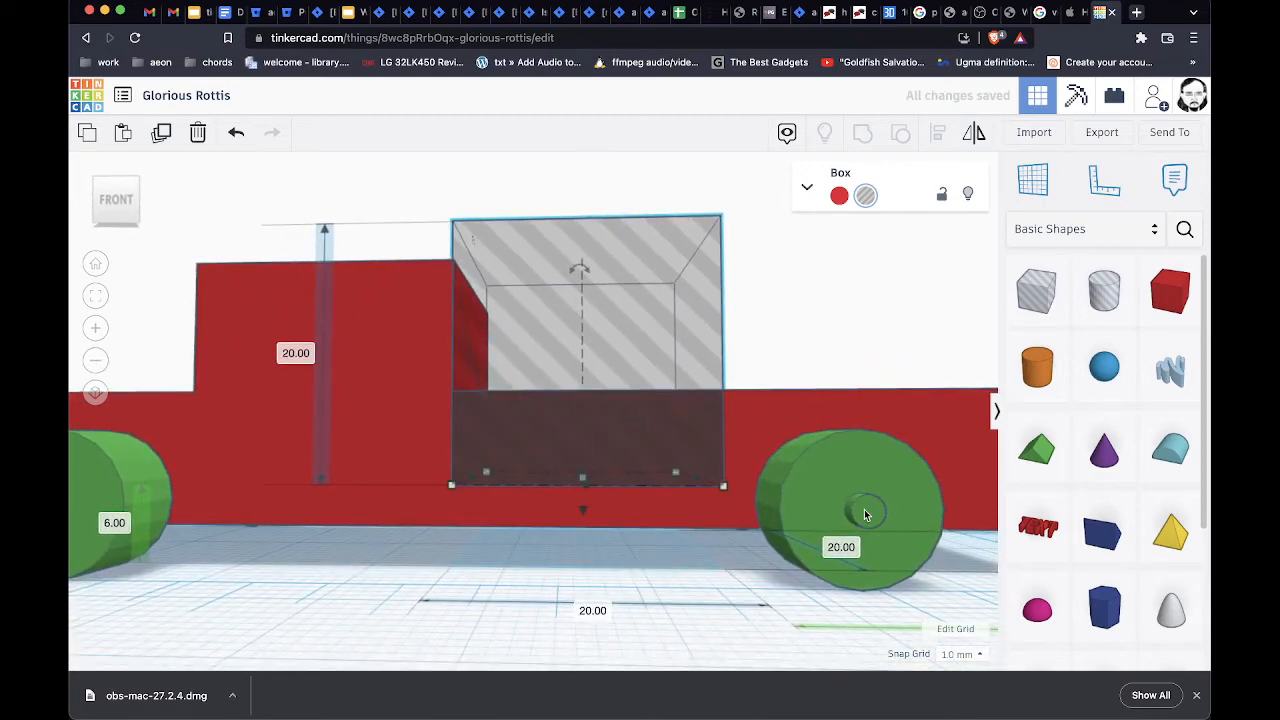
right_drag(606, 414, 611, 446)
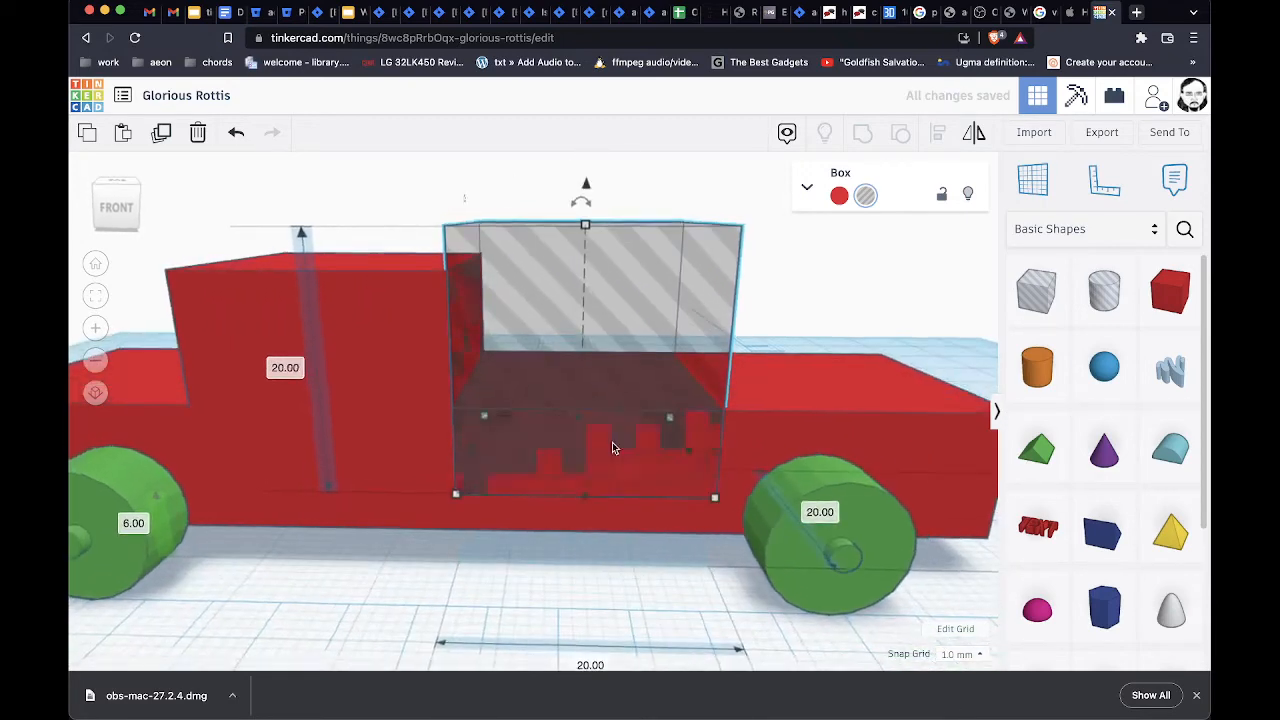
drag(585, 188, 586, 172)
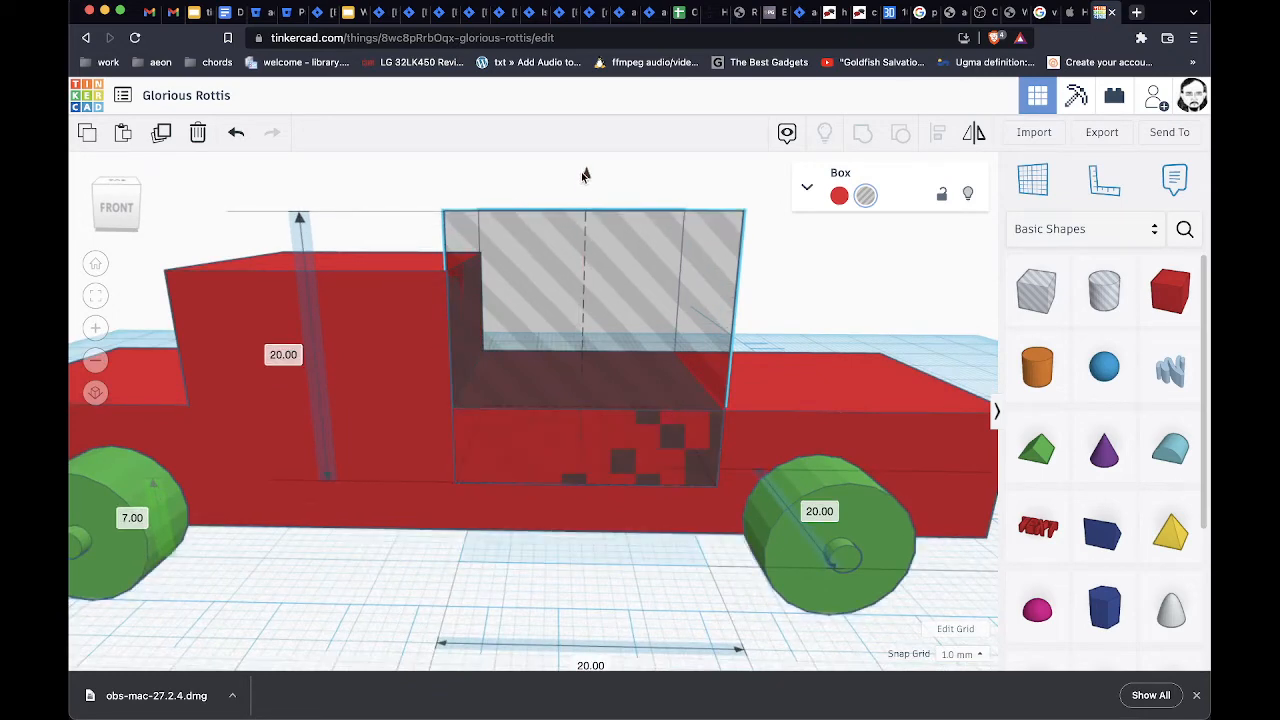
Reduce the hole box's width across the truck to 19 mm from the near side, leaving a side wall on the bed
right_drag(623, 620, 712, 557)
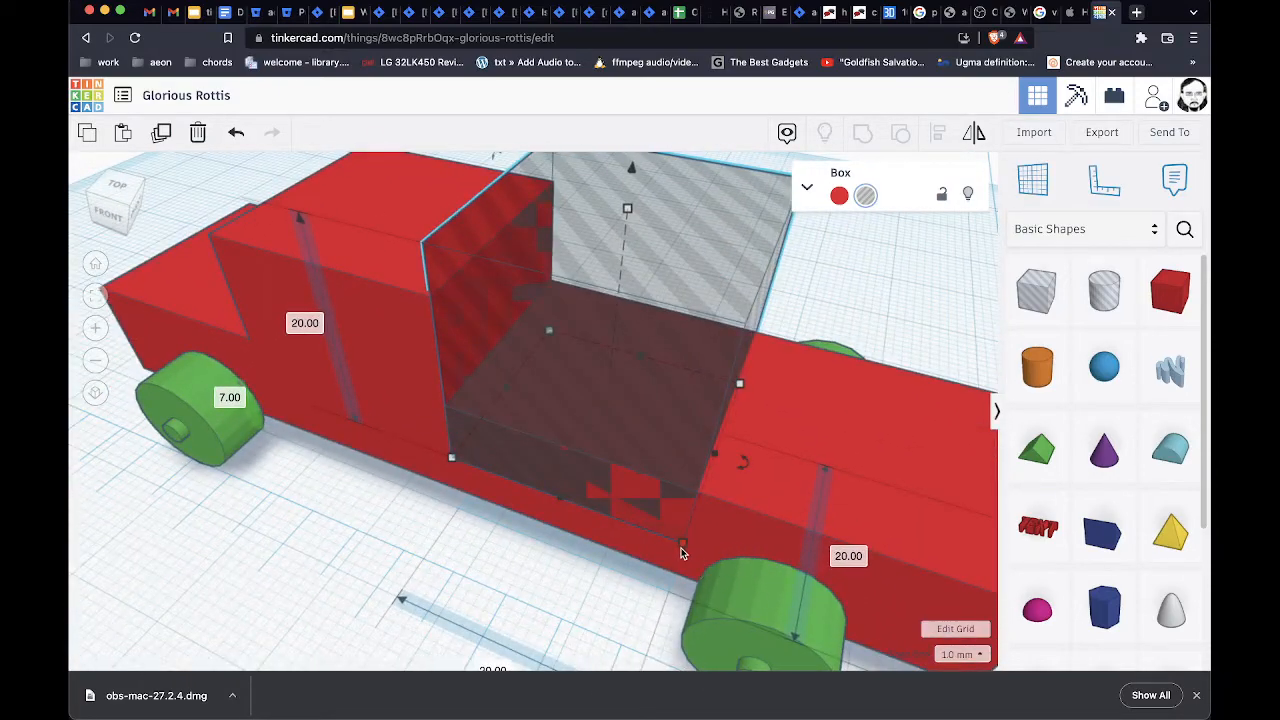
drag(681, 548, 686, 543)
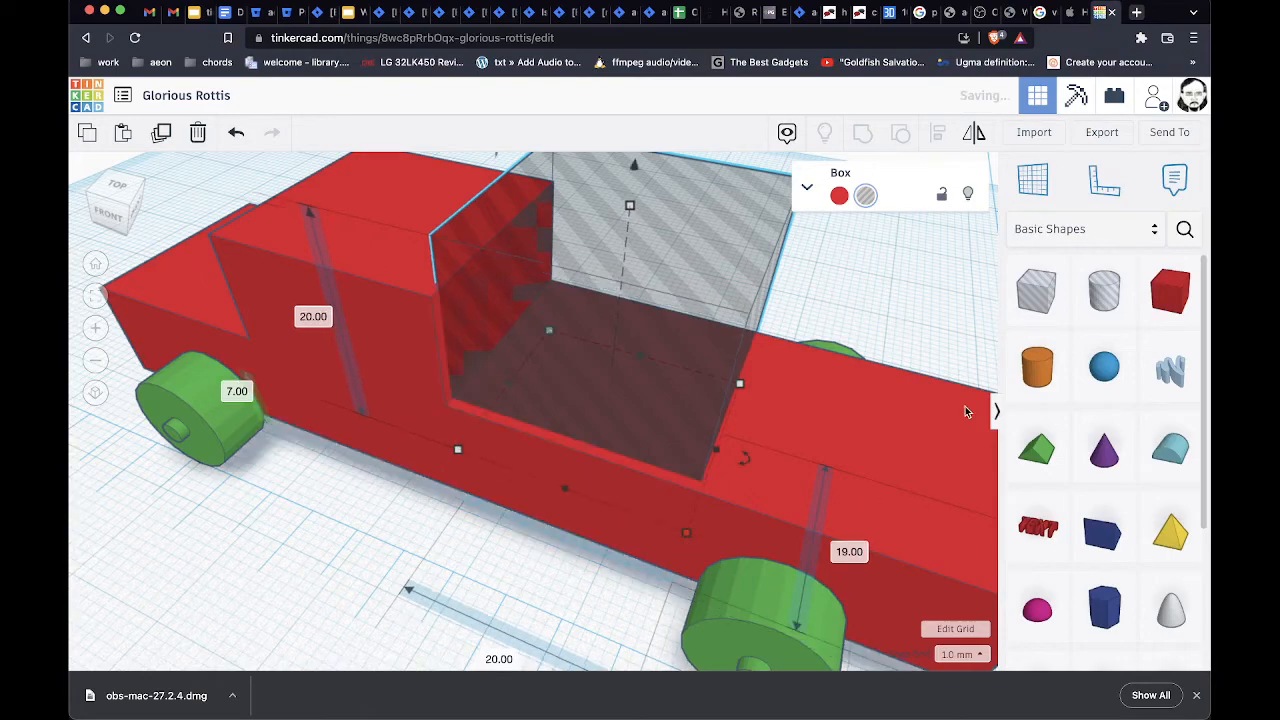
right_drag(966, 411, 831, 575)
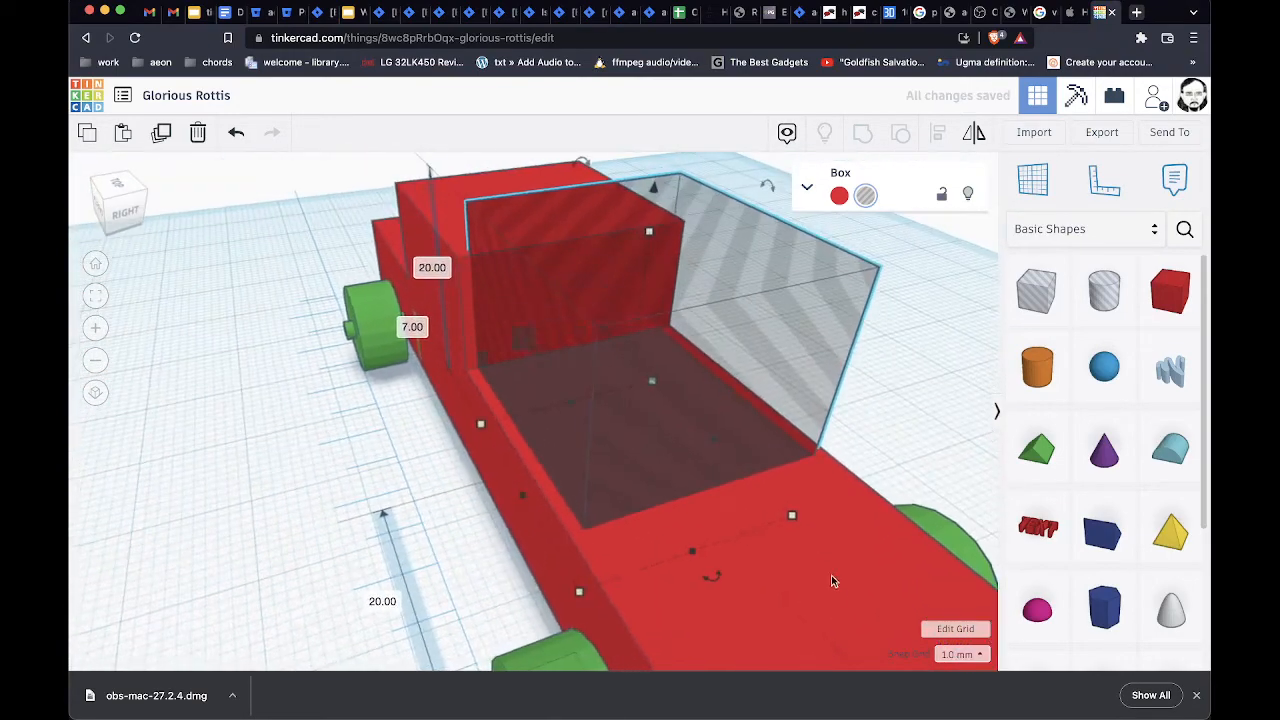
Extend the hole box to 40 mm along the truck bed toward the rear, leaving a thin end wall
right_drag(849, 618, 705, 480)
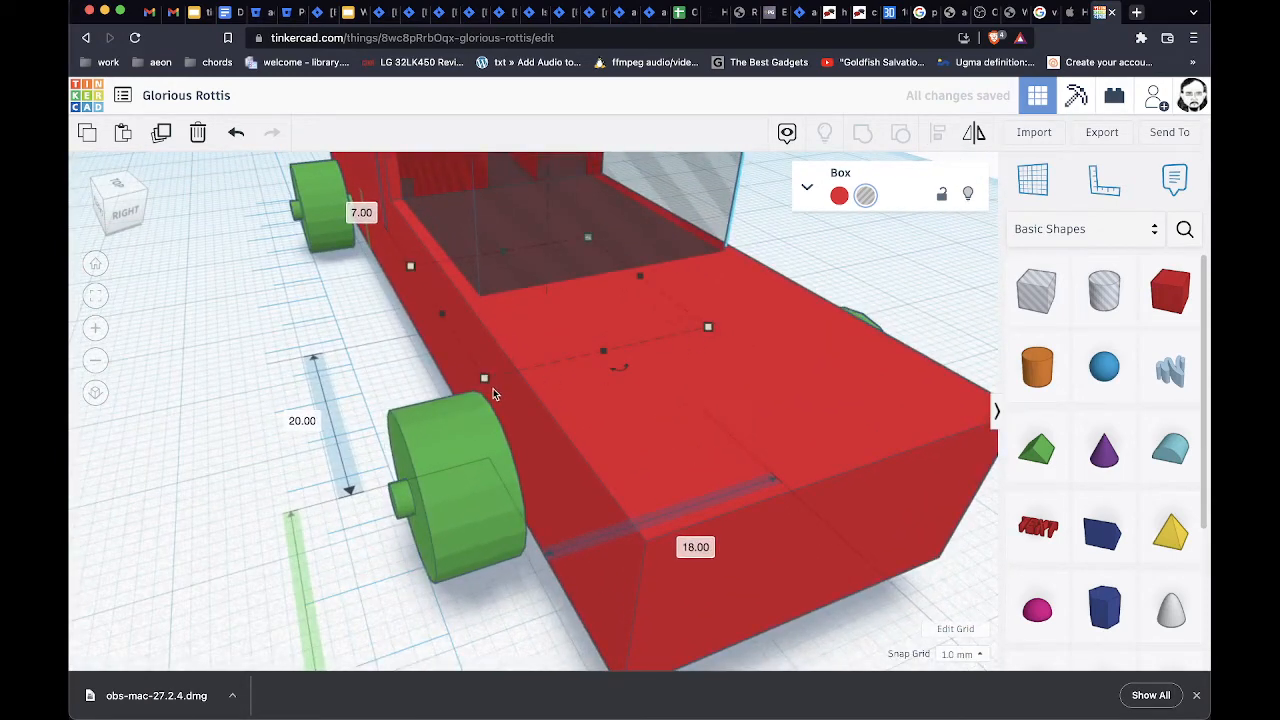
drag(493, 388, 633, 615)
right_drag(779, 632, 925, 650)
scroll(508, 510, down, 6)
right_drag(489, 530, 418, 503)
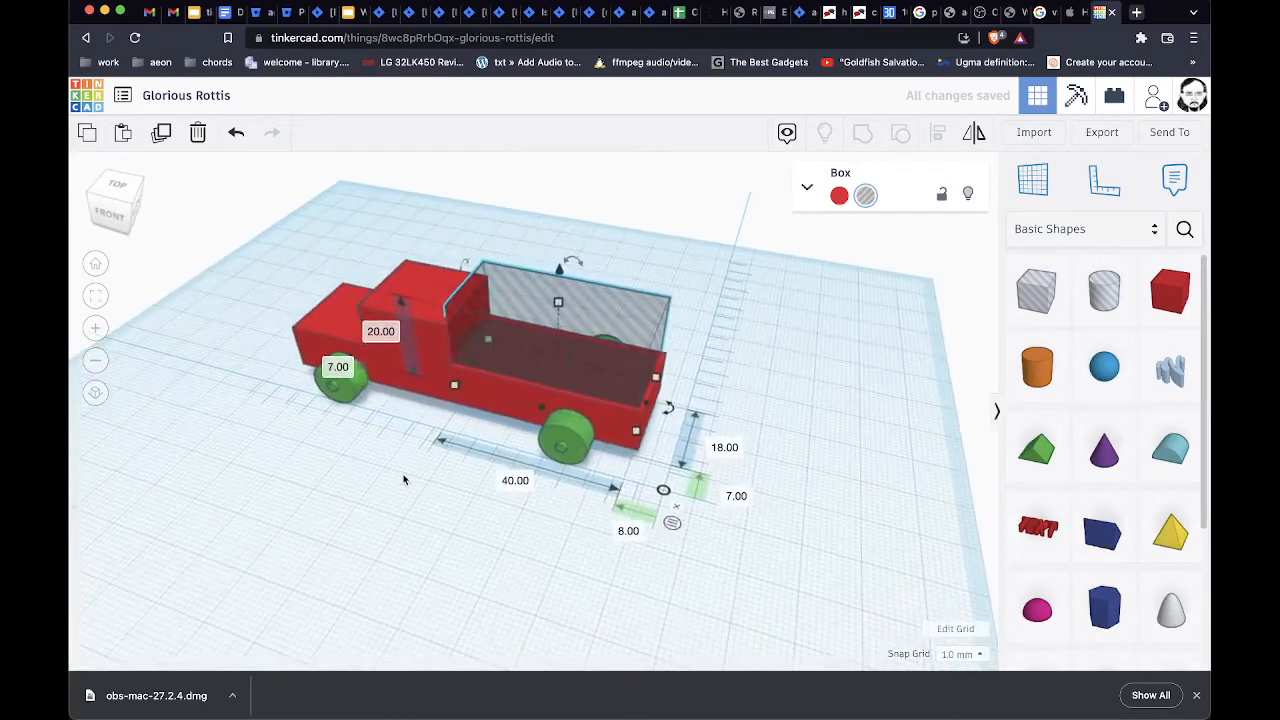
Group the truck body with the hole box to cut out the cargo bed
click(403, 476)
click(407, 336)
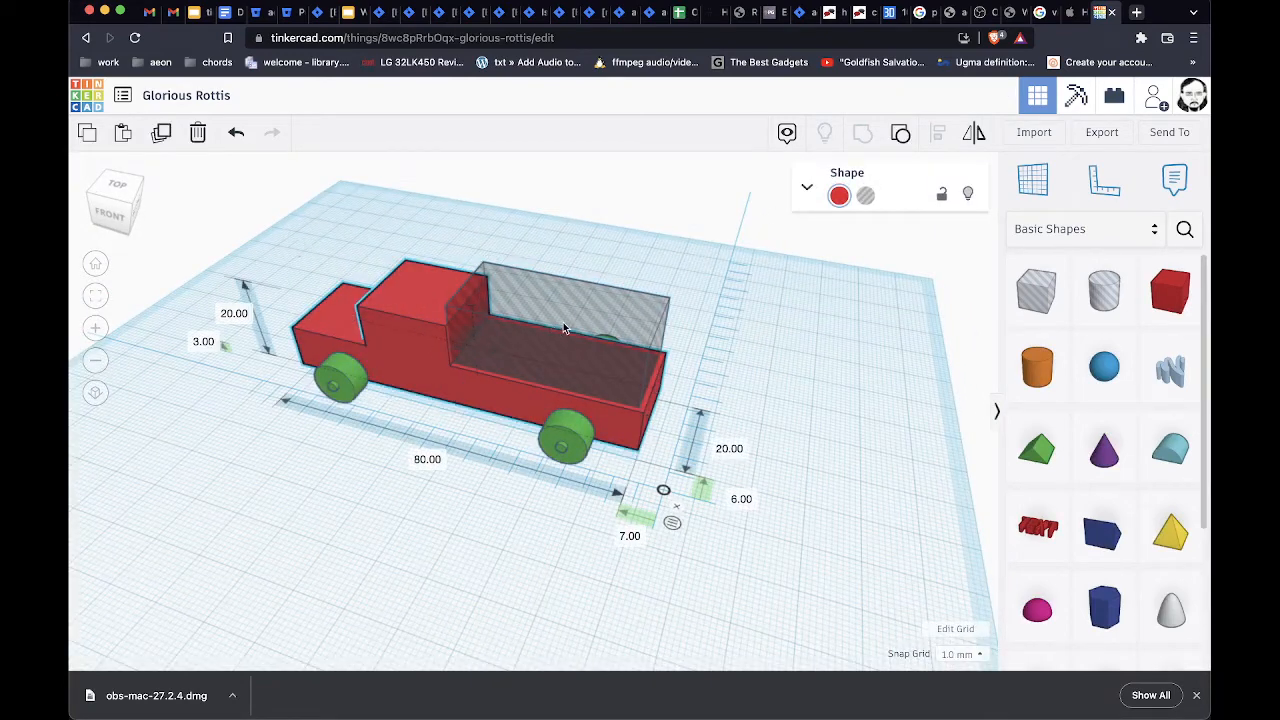
shift+click(461, 360)
click(864, 133)
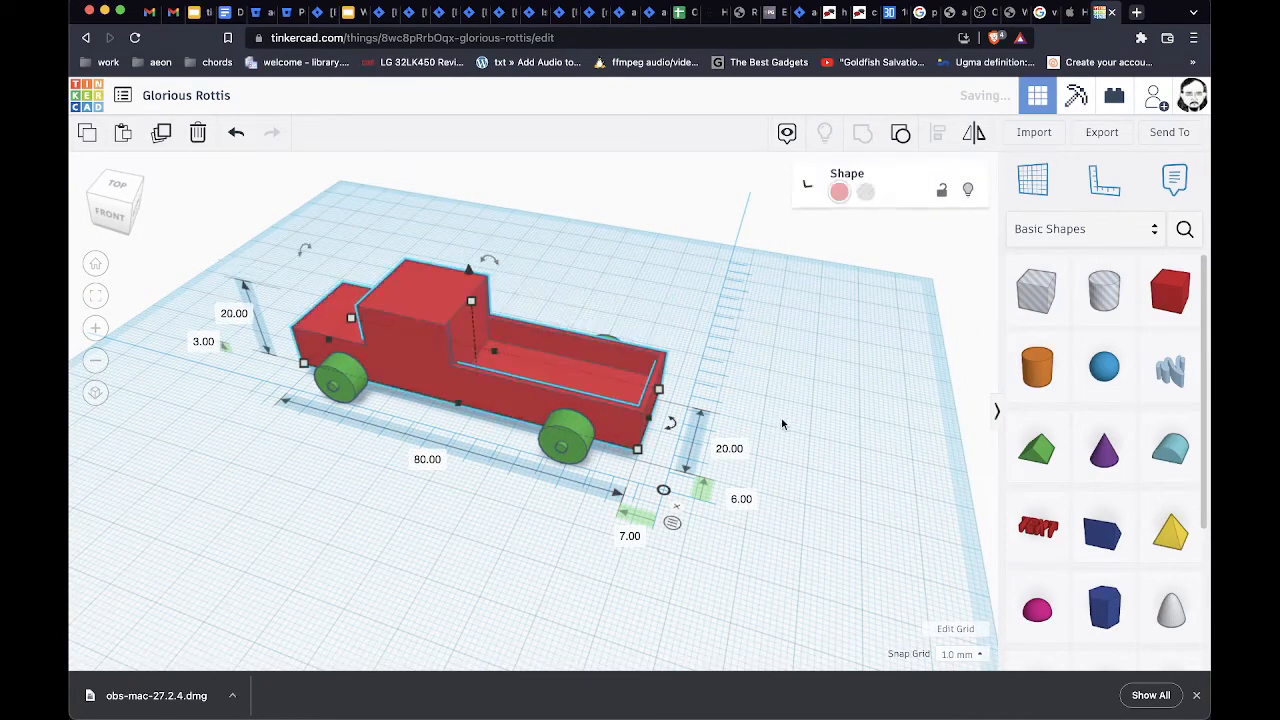
click(832, 438)
Place a 20 mm wedge beside the truck and rotate it 90° about the vertical axis
right_drag(587, 376, 371, 506)
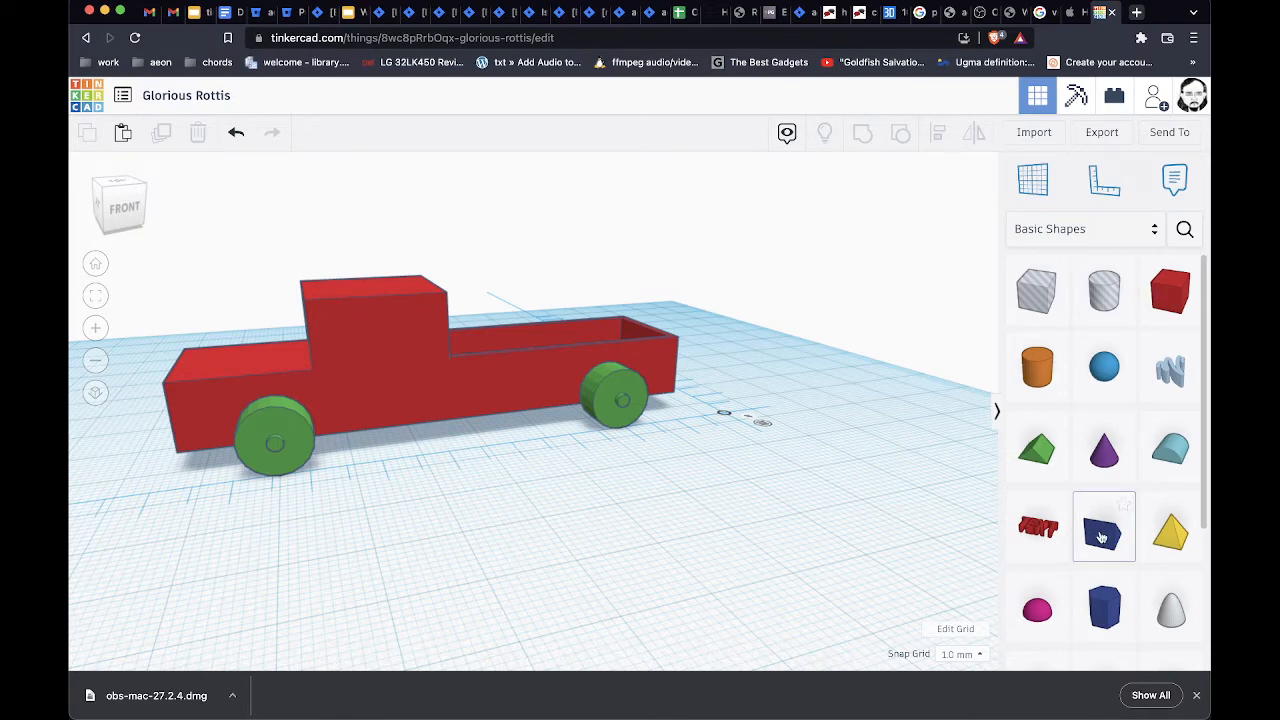
drag(1102, 537, 563, 540)
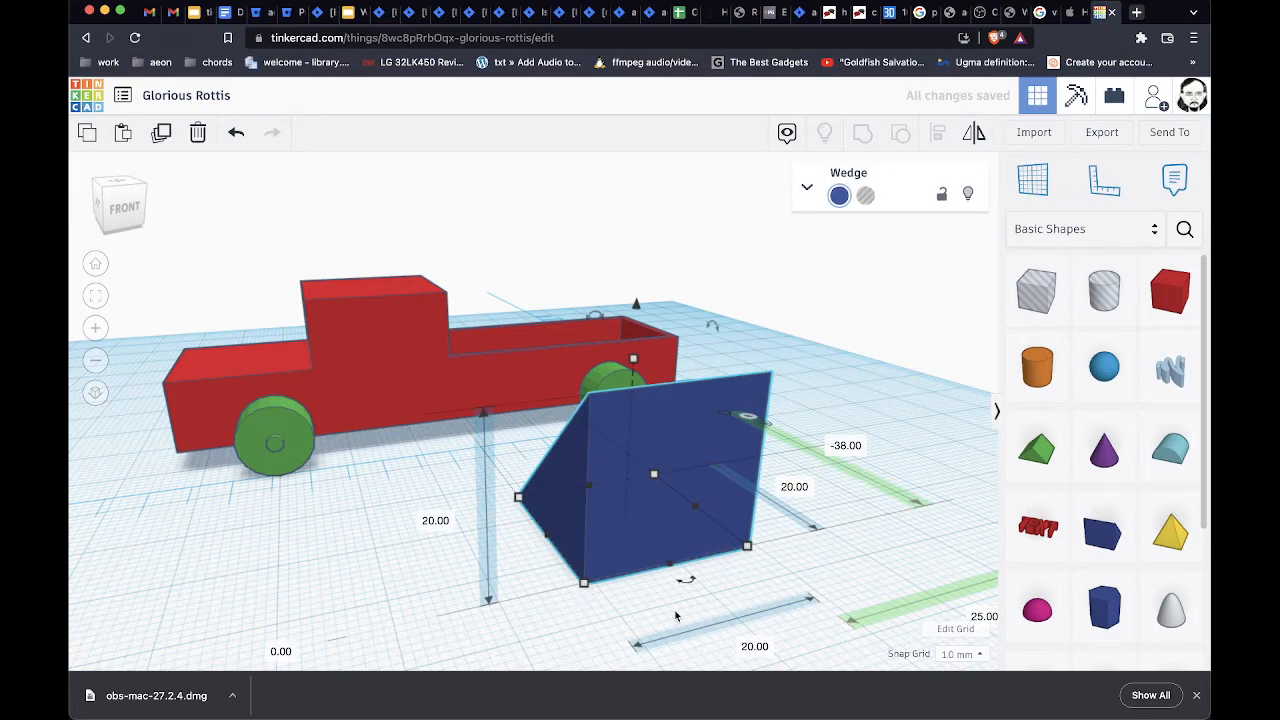
drag(685, 582, 565, 538)
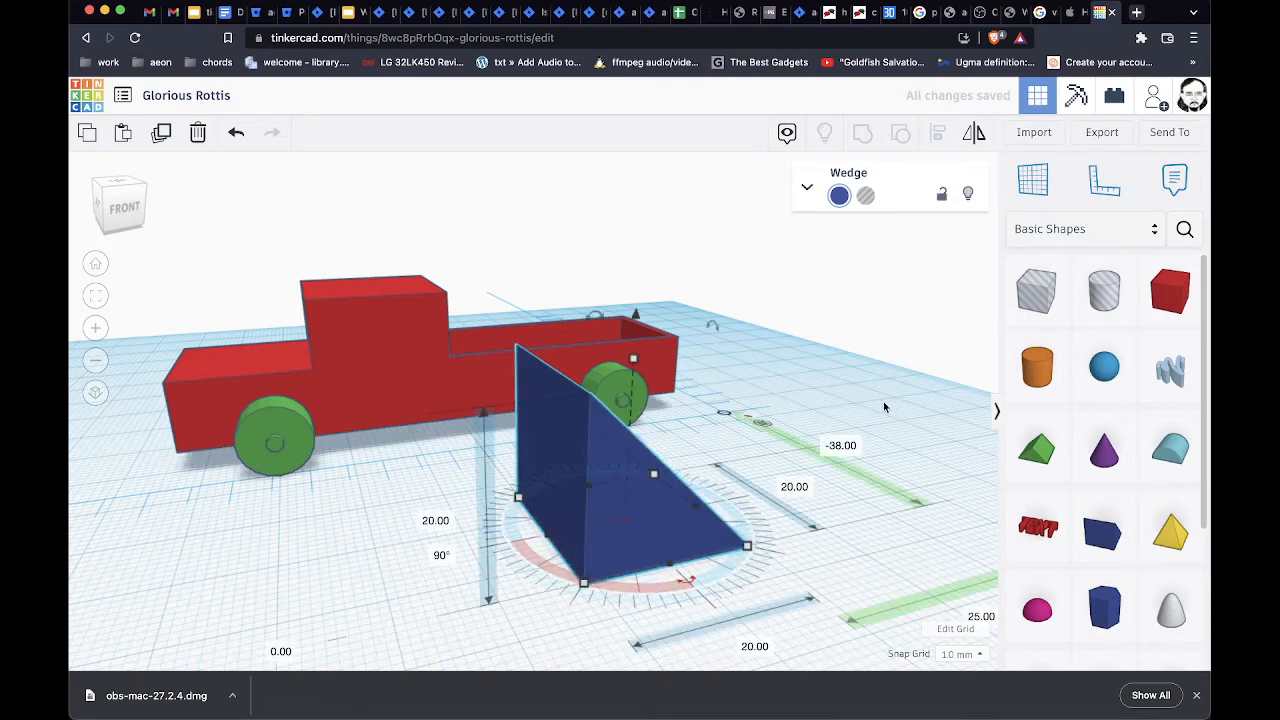
Tip the wedge by -90° so its slope faces downward and turn it into a hole
right_drag(878, 410, 798, 446)
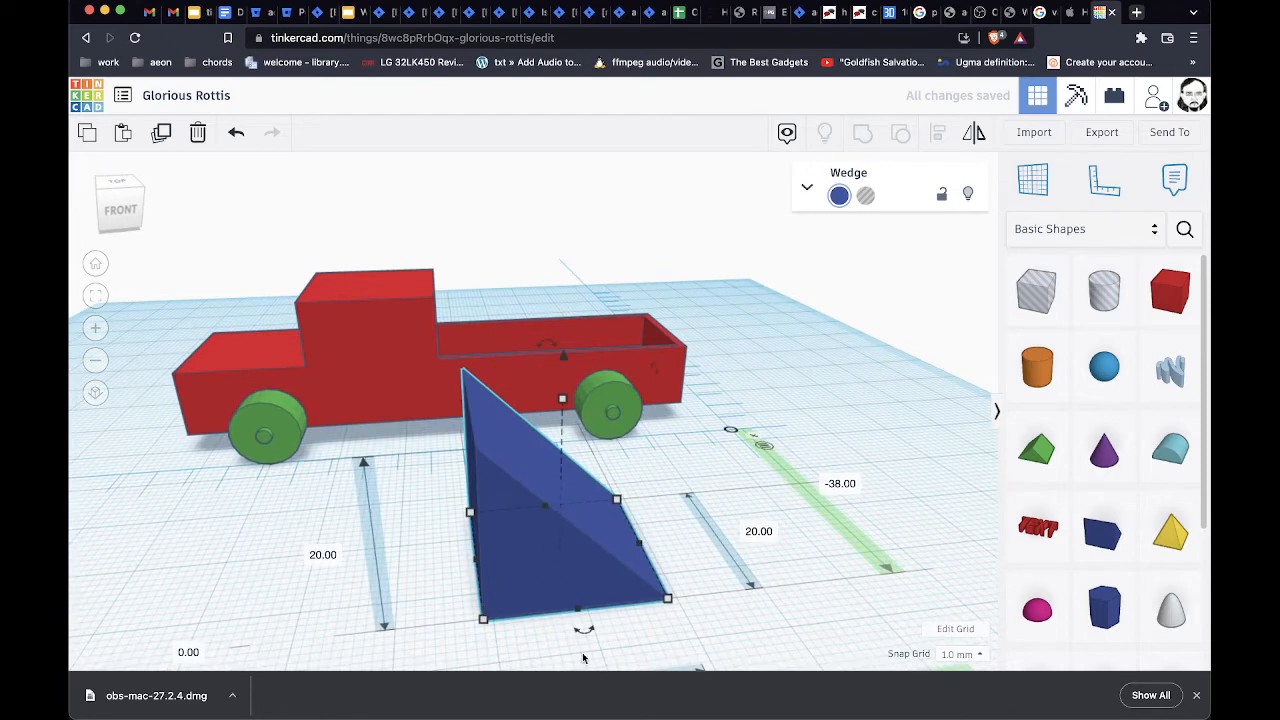
drag(632, 380, 694, 442)
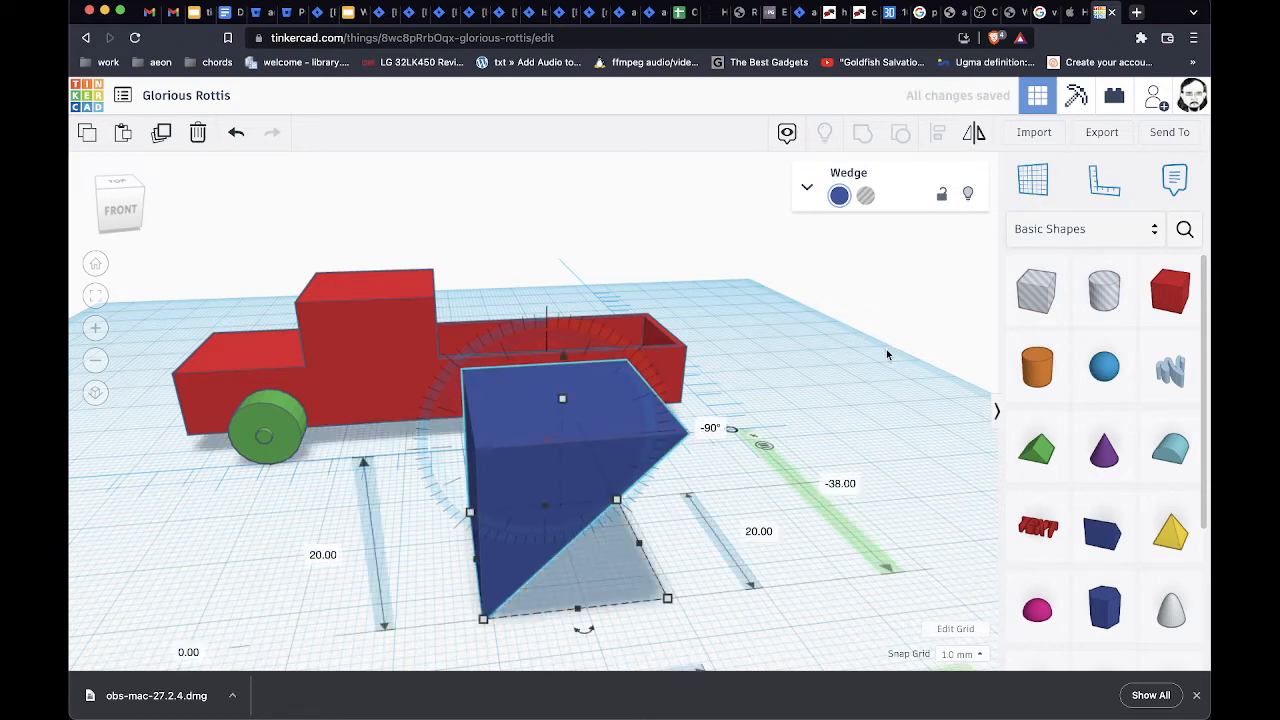
click(866, 196)
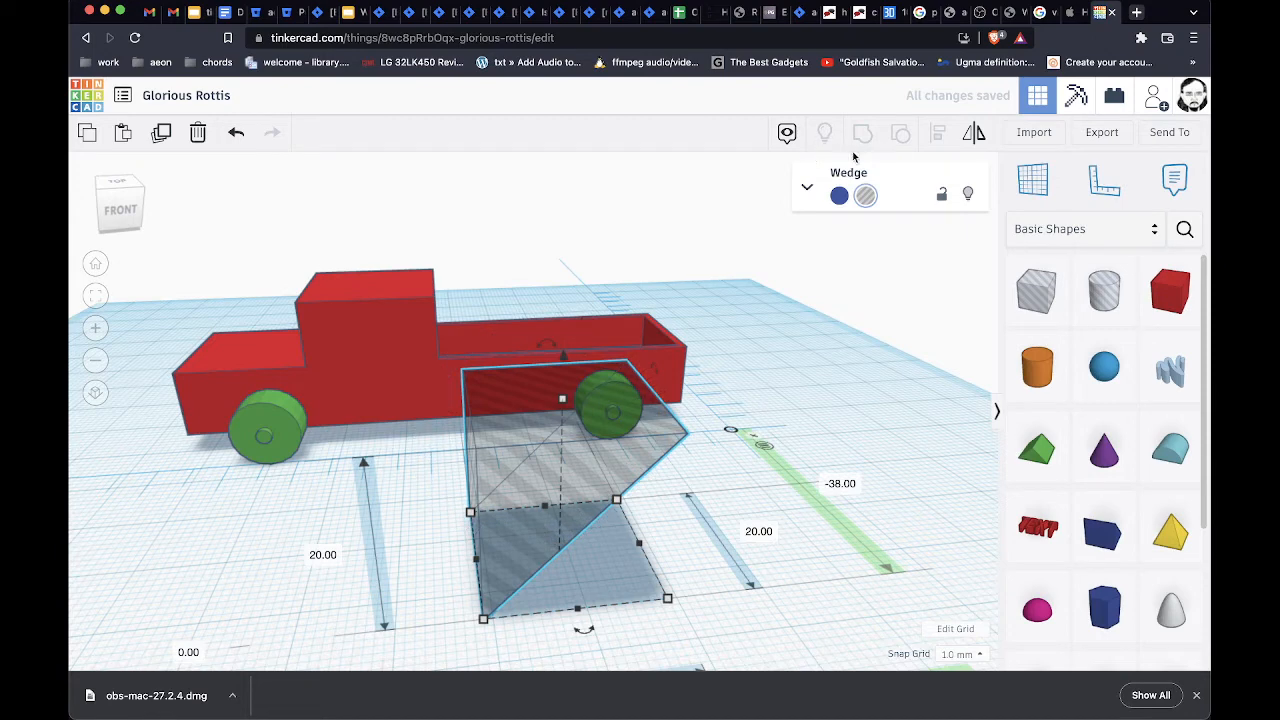
click(839, 197)
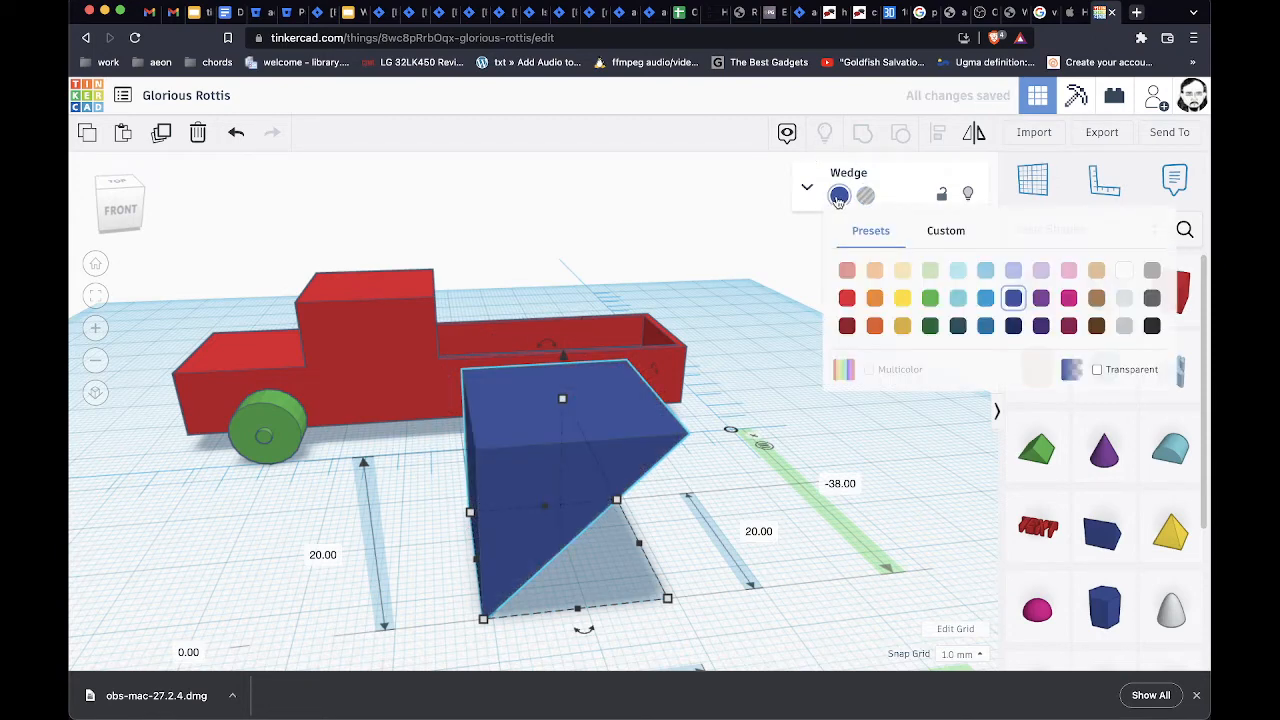
click(867, 196)
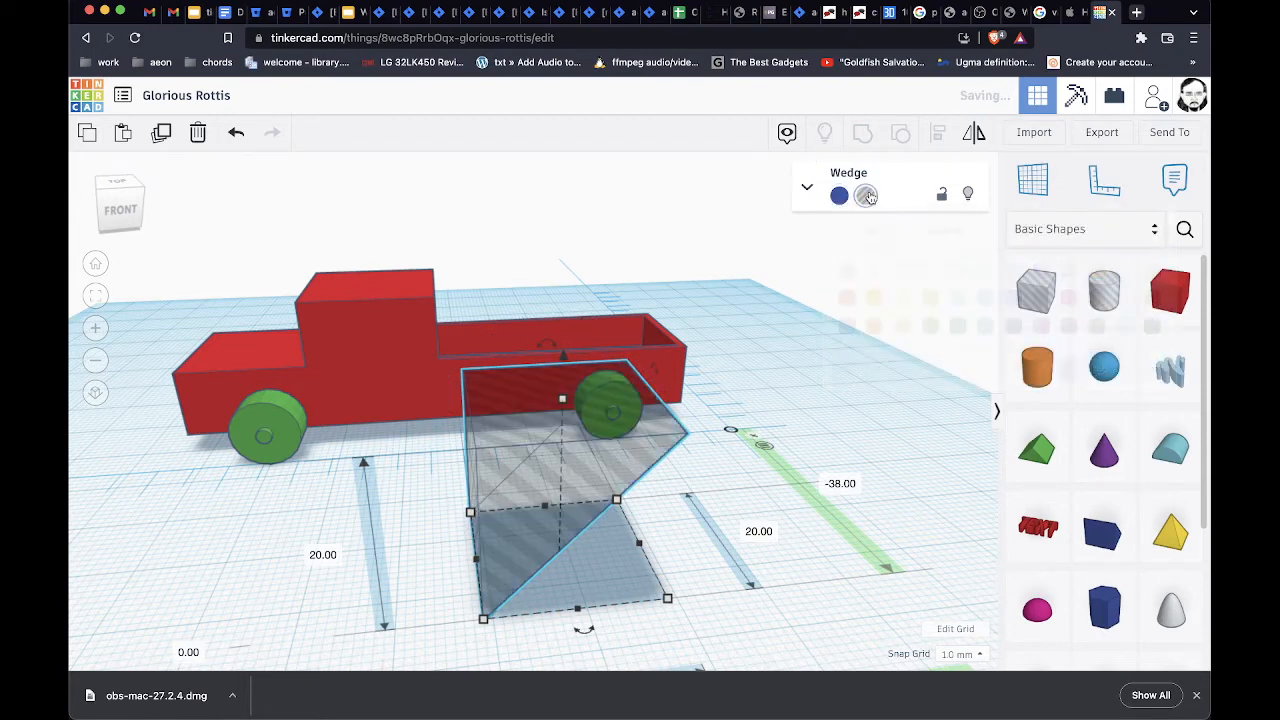
Move the wedge hole to the front of the cab and raise it to 13 mm above the workplane
right_drag(243, 462, 420, 466)
drag(846, 403, 398, 472)
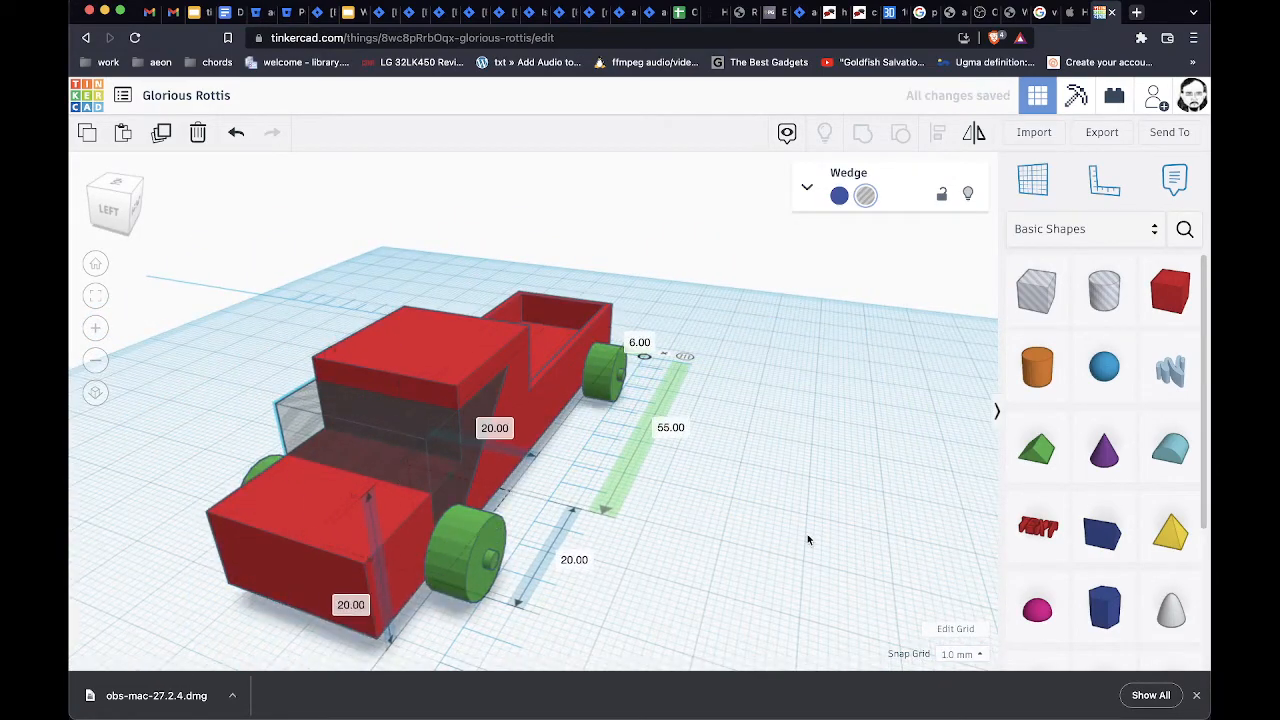
right_drag(807, 534, 383, 326)
drag(317, 302, 299, 208)
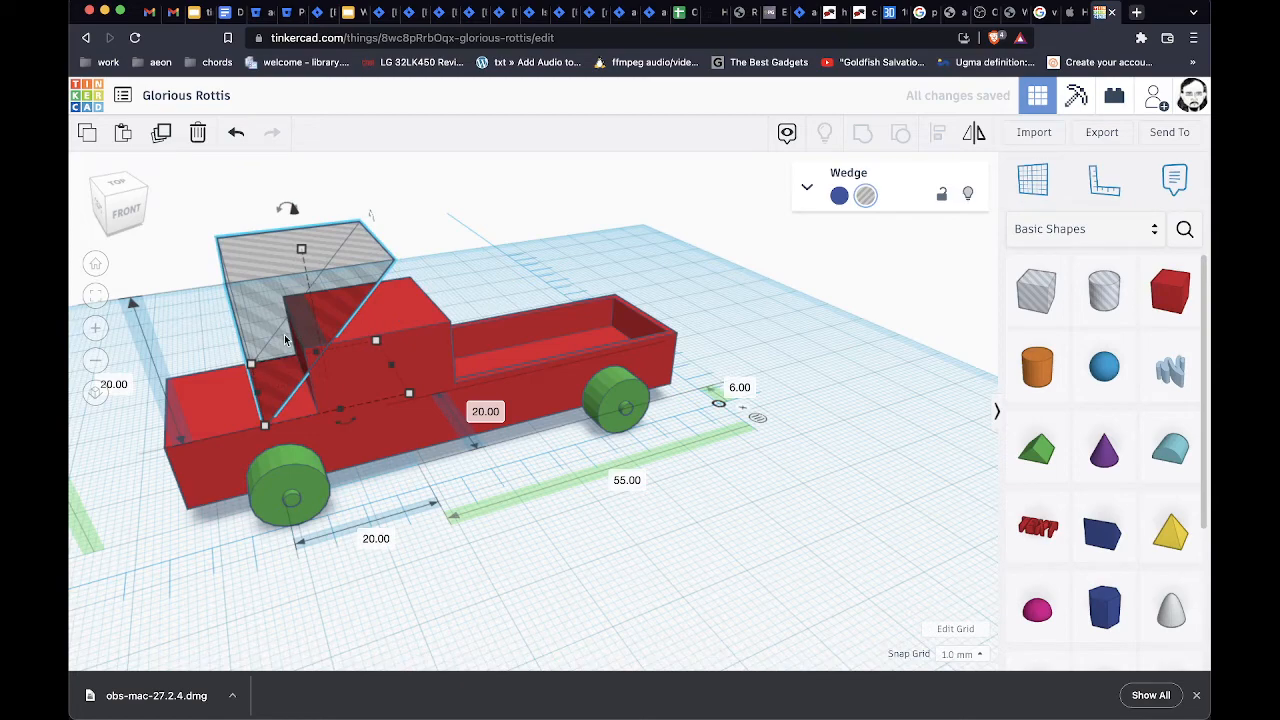
drag(285, 340, 336, 335)
Align the wedge hole with the cab by nudging it to ruler offsets of 6 mm across and 48 mm along the truck
right_drag(366, 391, 608, 400)
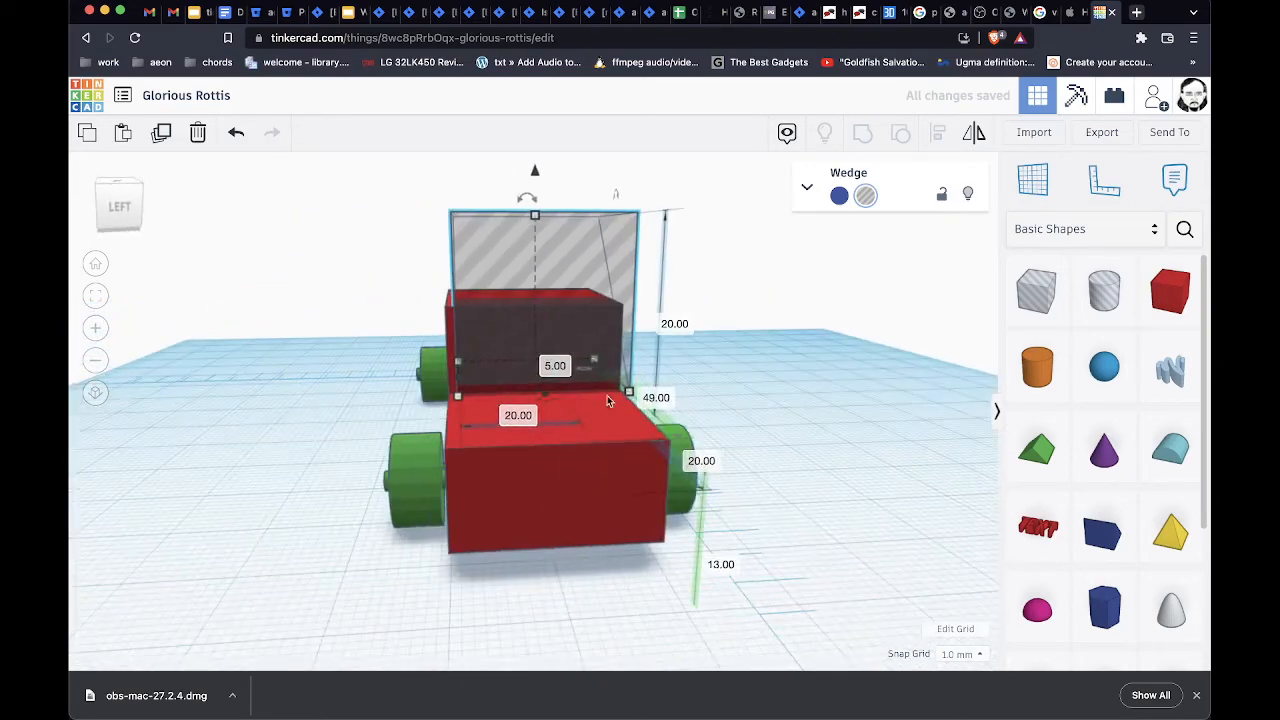
key(Left)
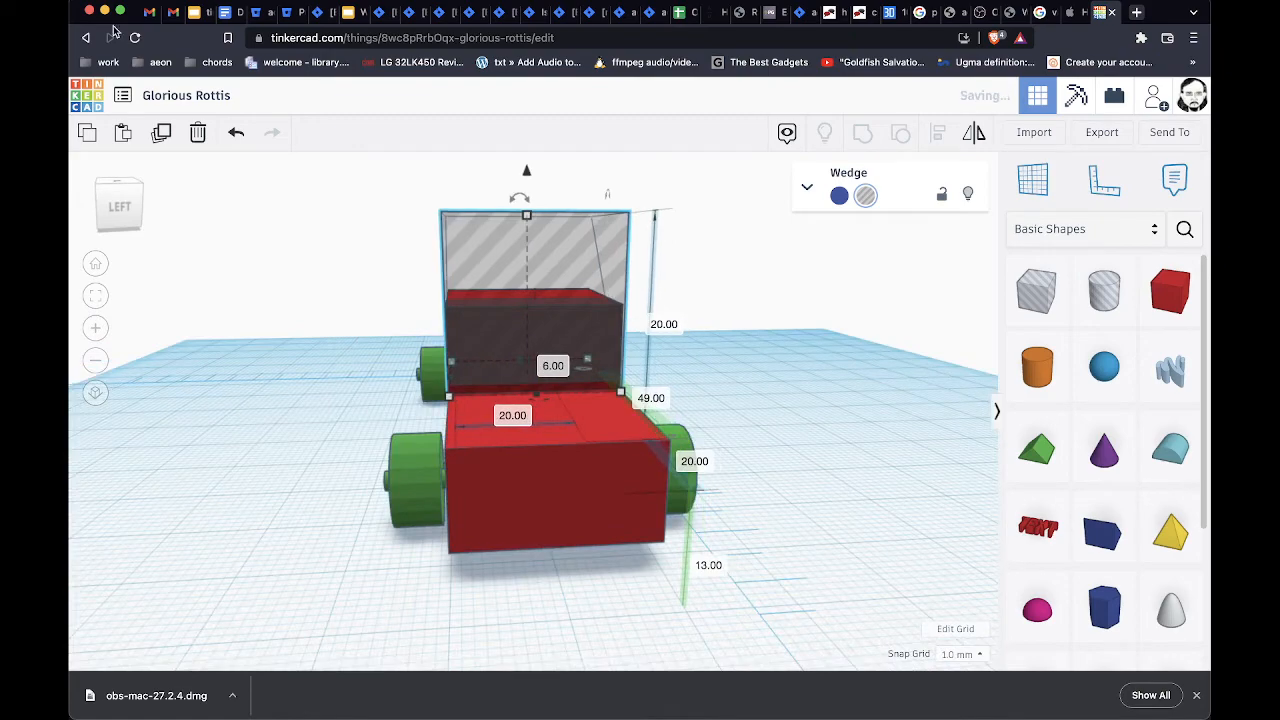
right_drag(866, 443, 633, 440)
right_drag(314, 559, 284, 573)
key(Right)
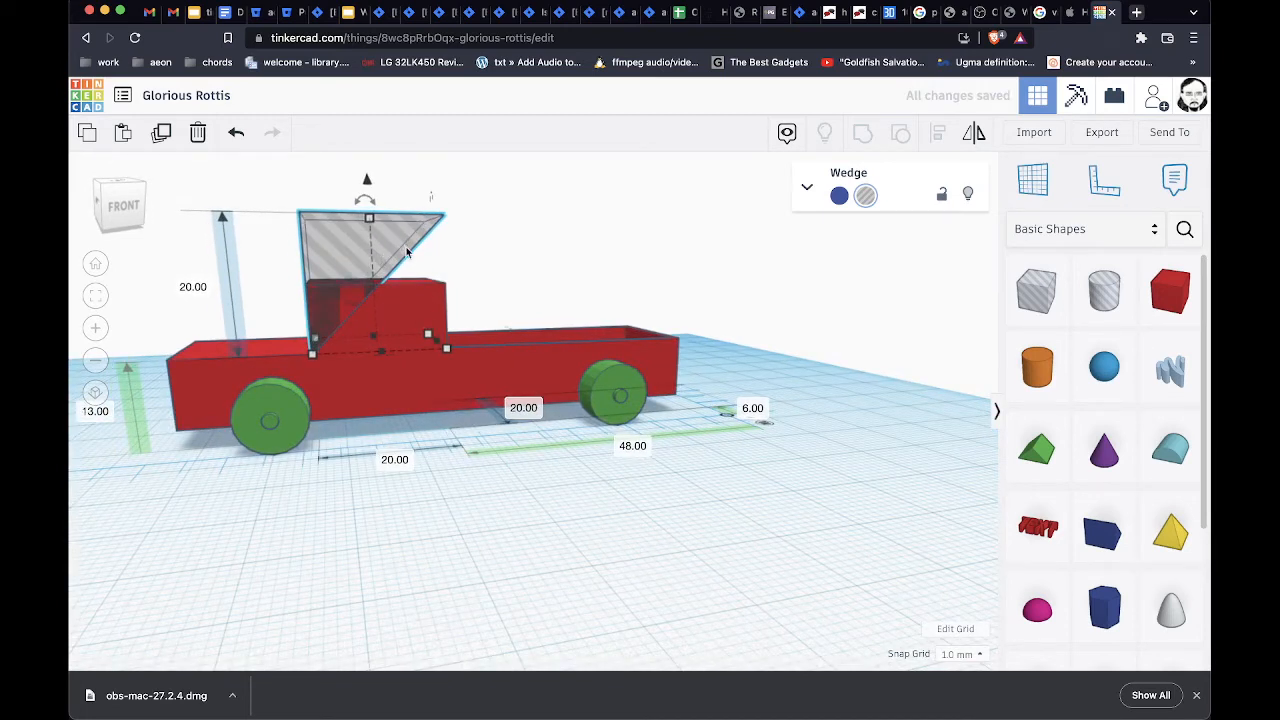
Group the truck body with the wedge hole to cut a sloped windshield into the cab
click(711, 424)
click(450, 402)
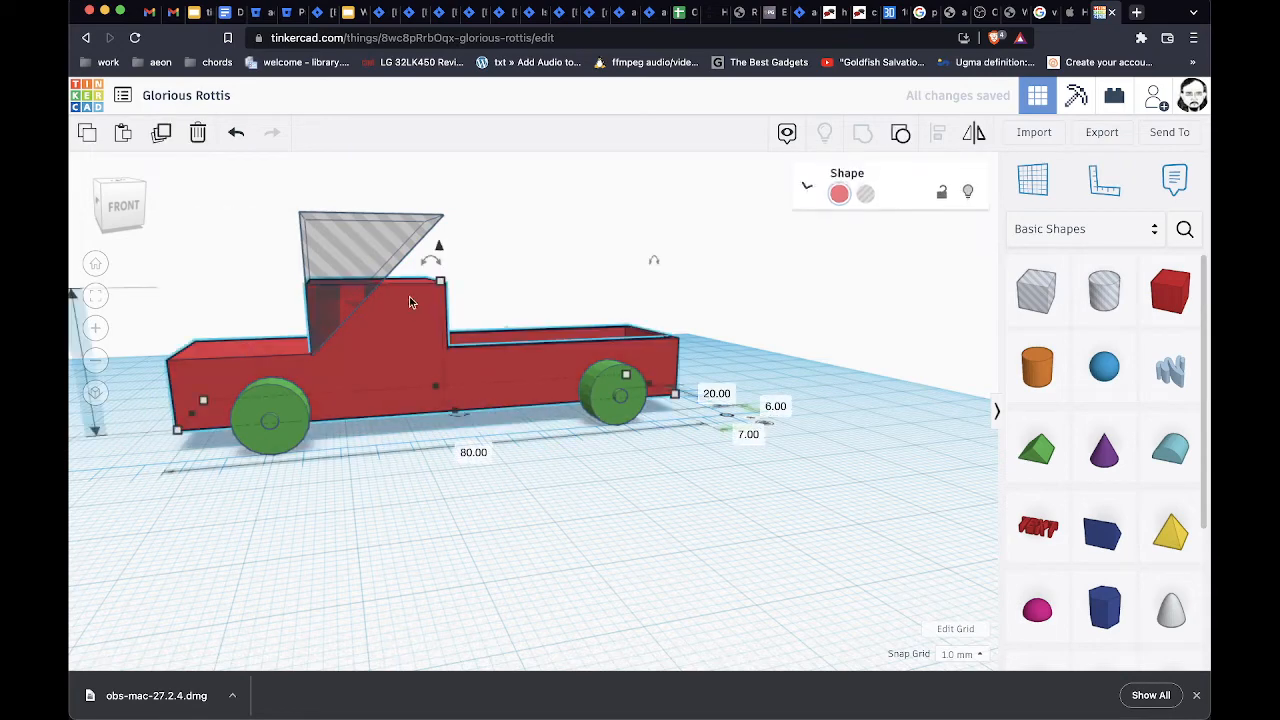
shift+click(359, 256)
click(863, 134)
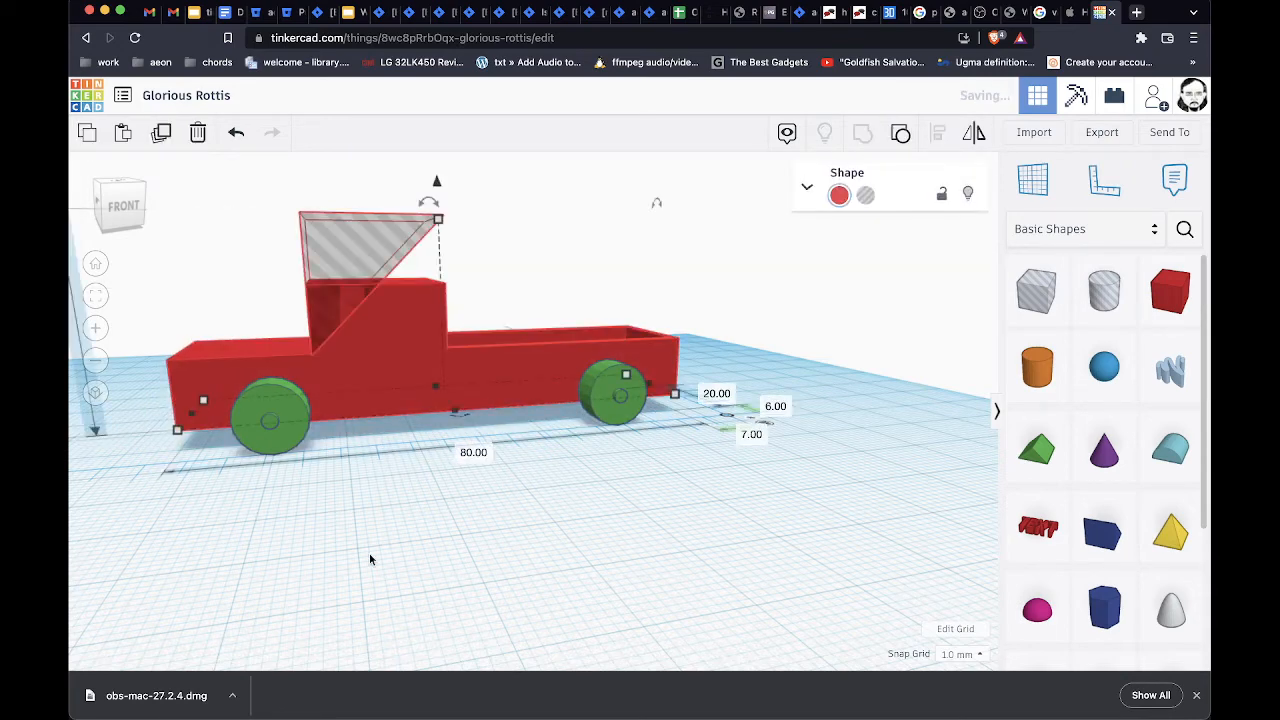
click(500, 556)
mouse_move(500, 556)
right_down()
mouse_move(775, 570)
mouse_move(903, 543)
mouse_move(485, 565)
mouse_move(611, 580)
mouse_move(617, 557)
mouse_move(606, 566)
mouse_move(510, 543)
right_up()
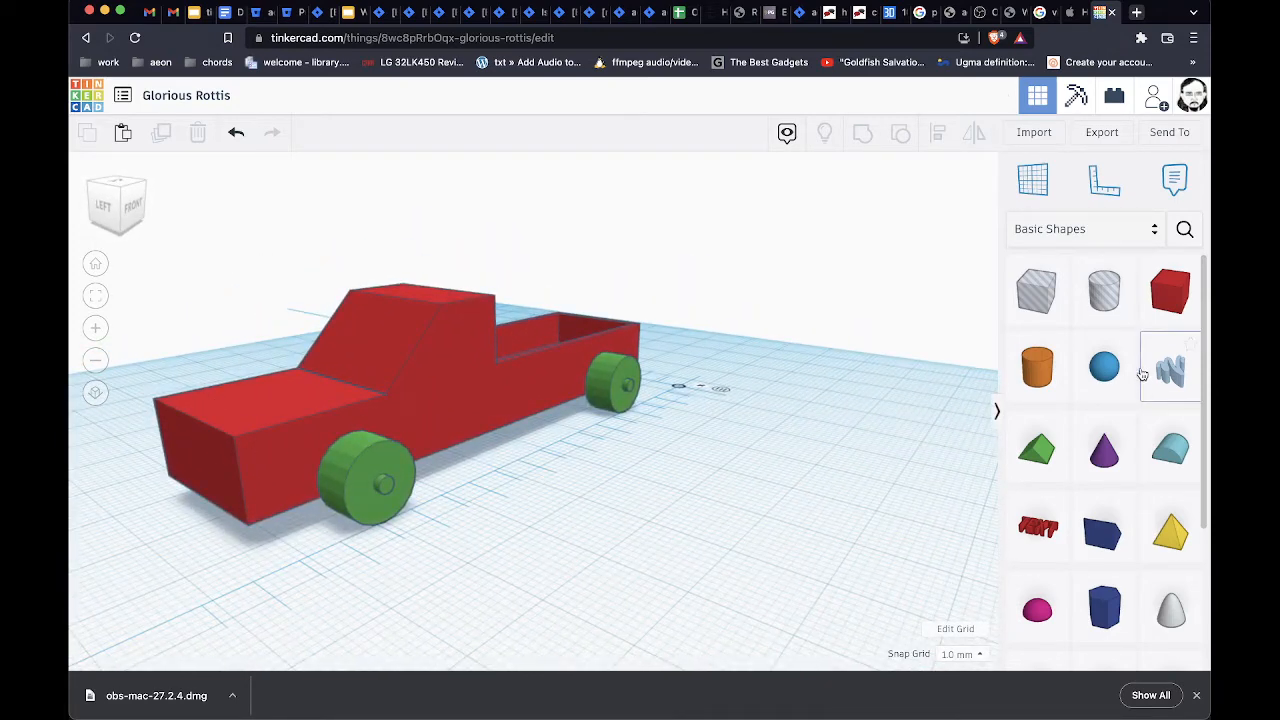
Place a 20 mm box beside the truck and round its edges with a radius of 3.1
right_drag(1000, 414, 734, 457)
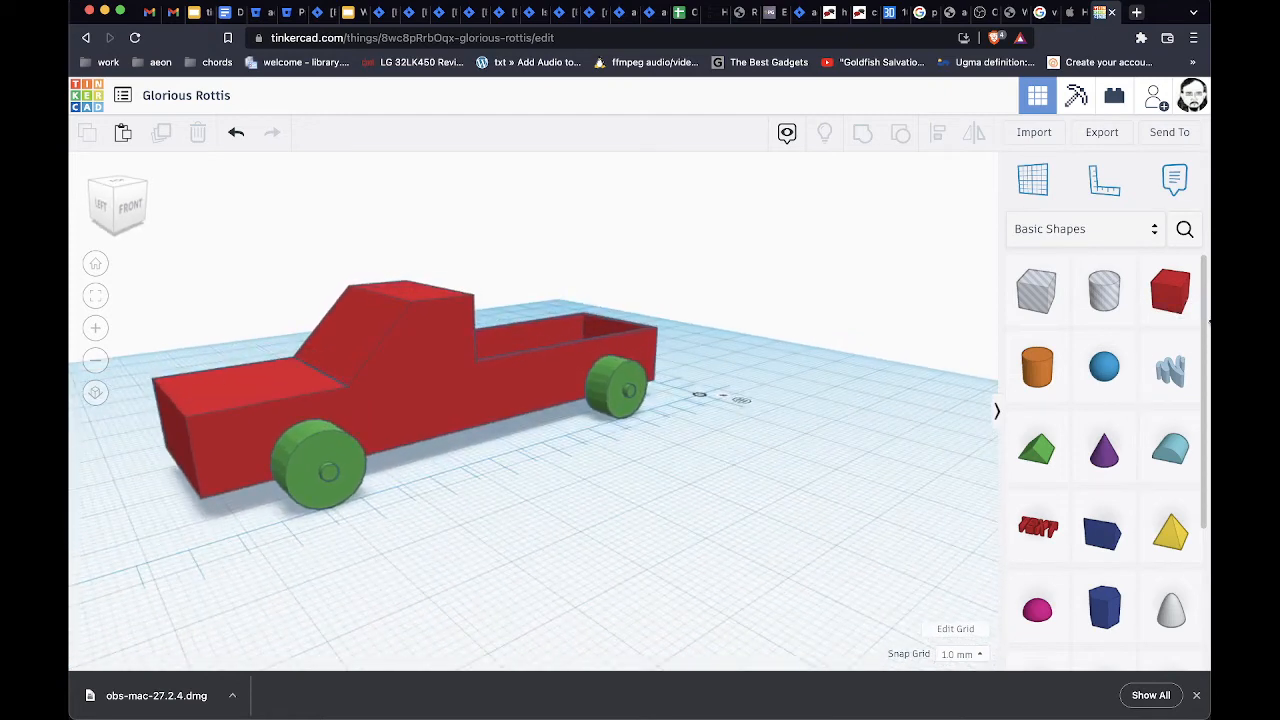
drag(1174, 295, 630, 547)
scroll(773, 566, up, 5)
scroll(773, 561, down, 7)
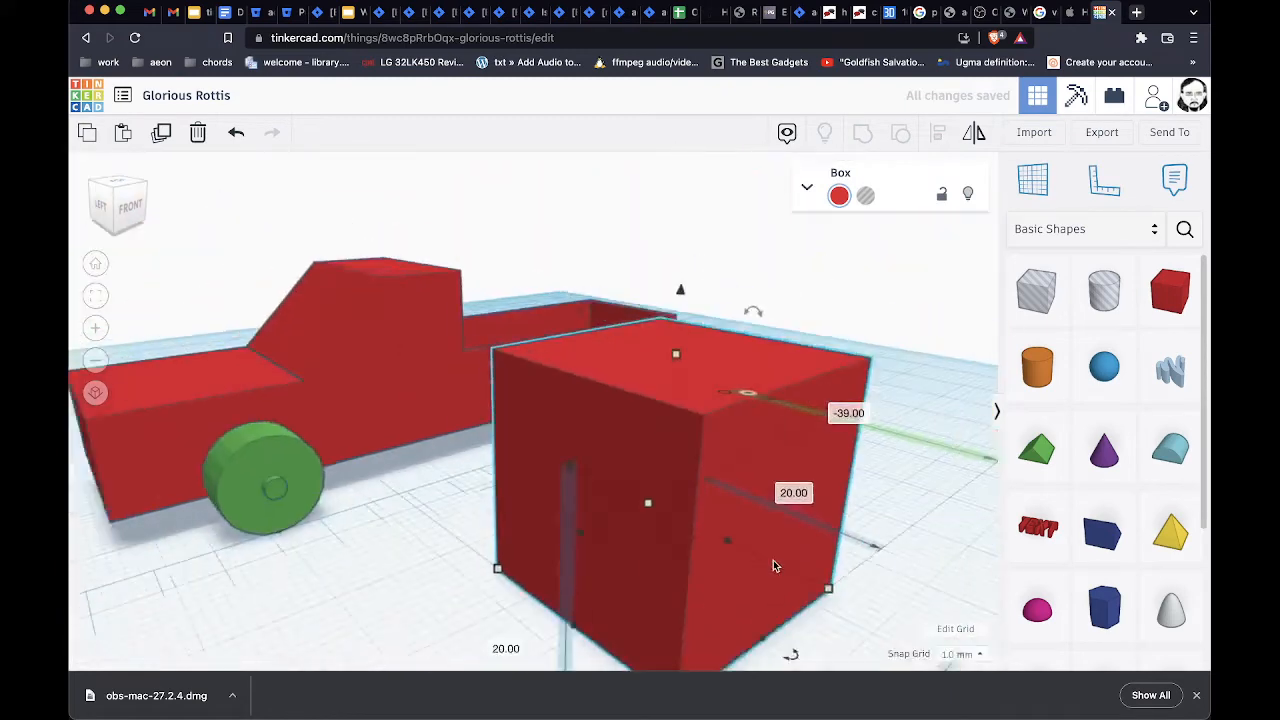
scroll(733, 563, down, 1)
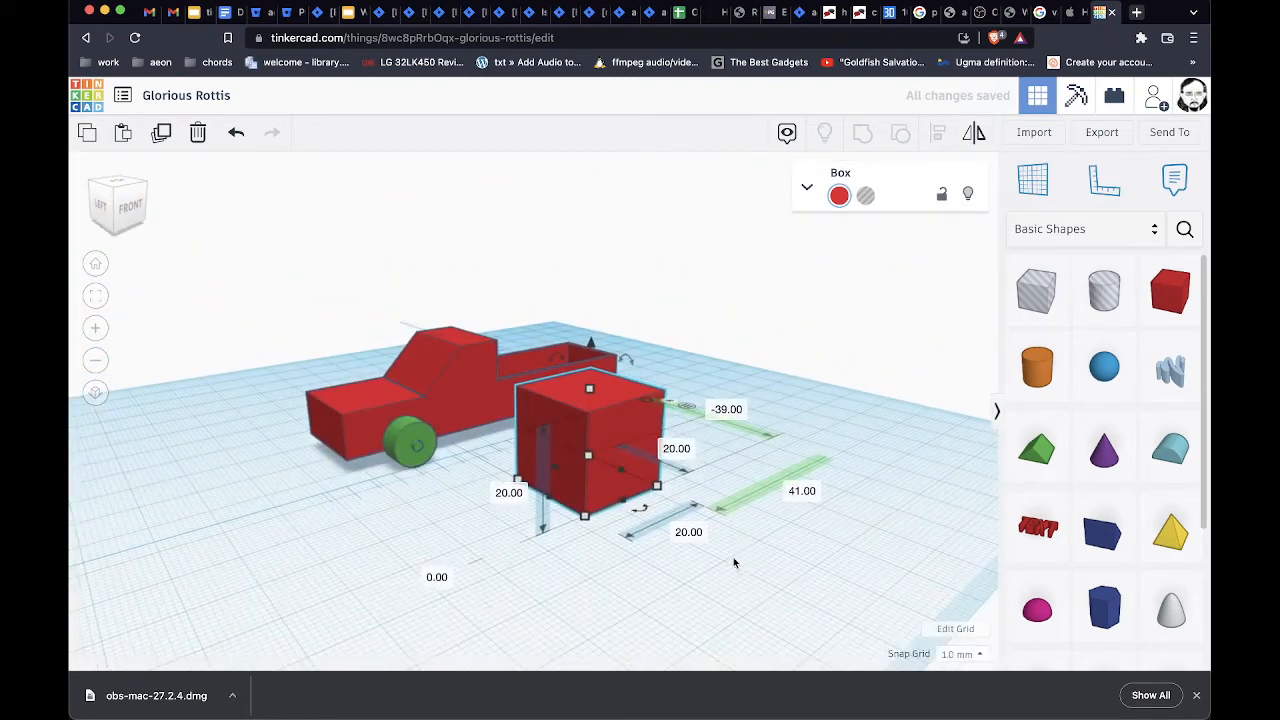
click(808, 191)
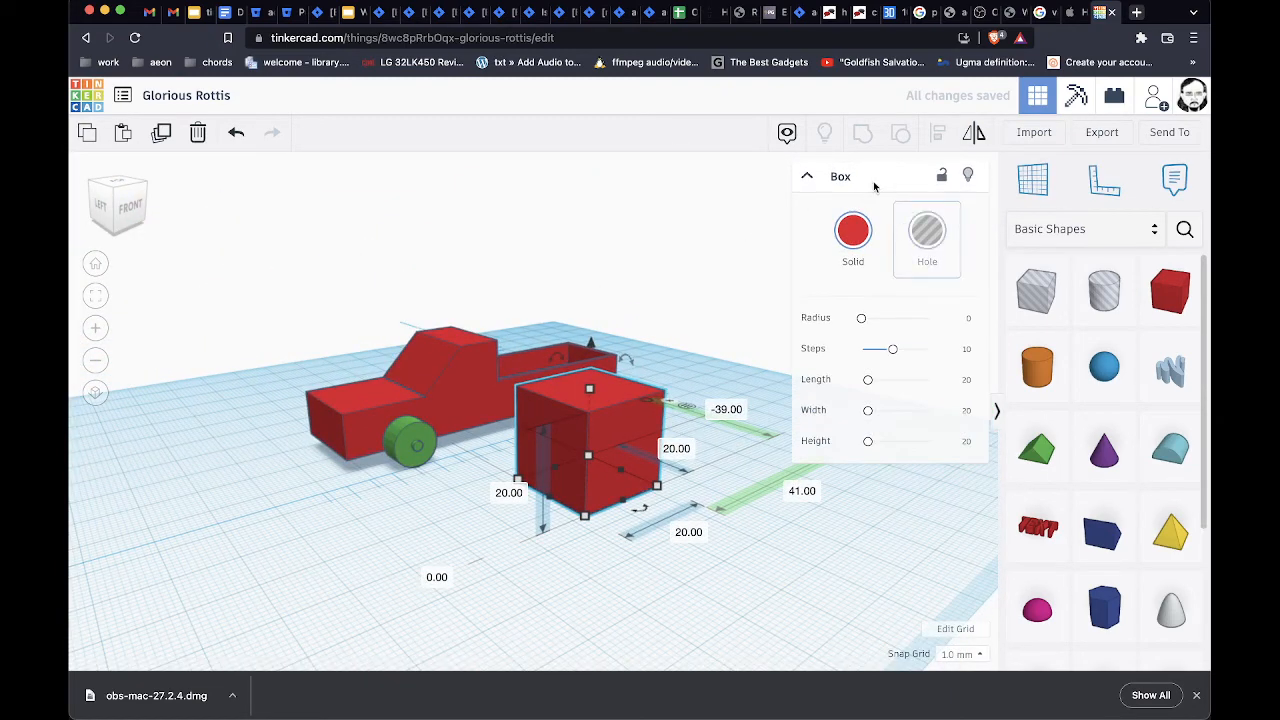
mouse_move(866, 323)
mouse_down()
mouse_move(904, 324)
mouse_move(870, 322)
mouse_up()
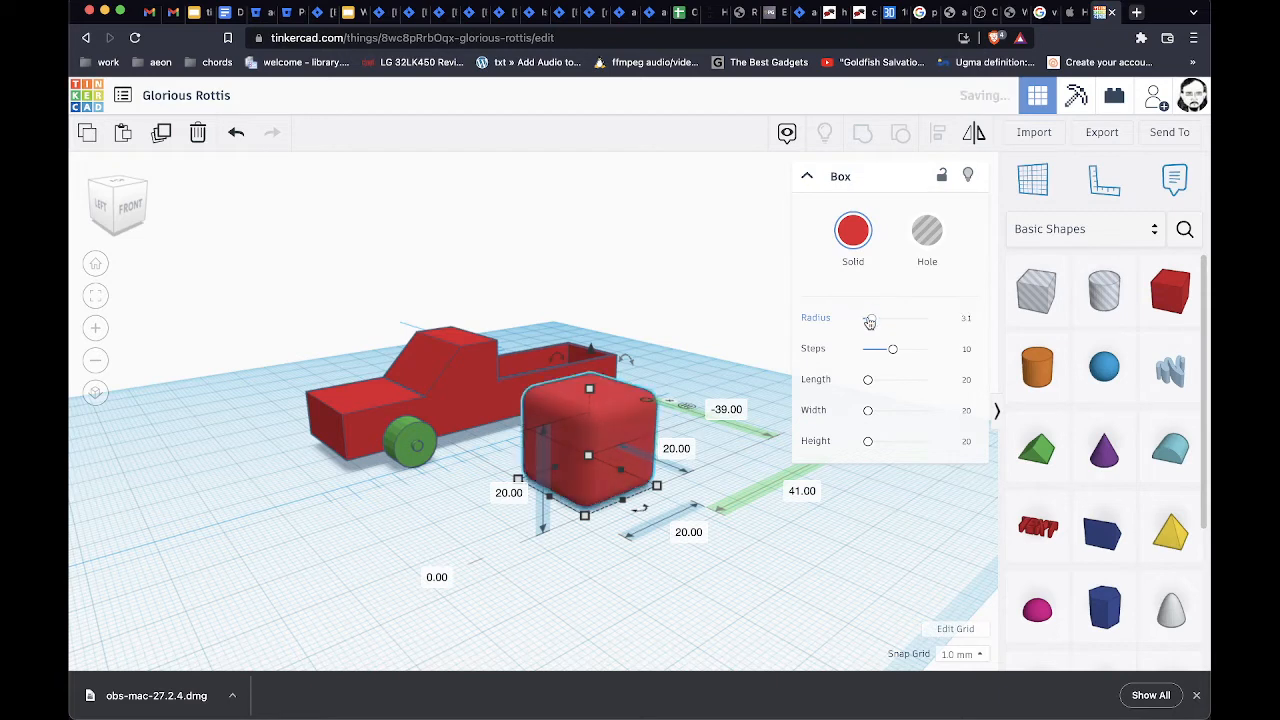
click(807, 177)
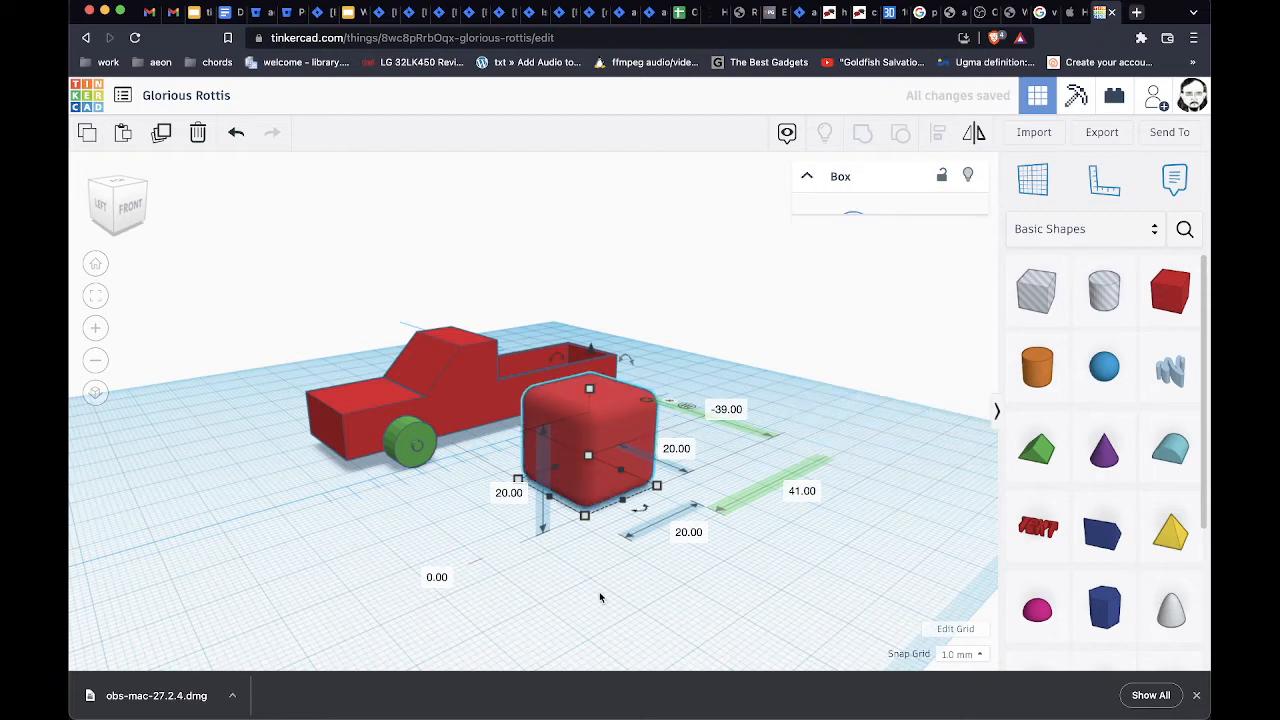
Stretch the rounded box to 68 mm long and turn it into a hole
click(629, 537)
click(633, 497)
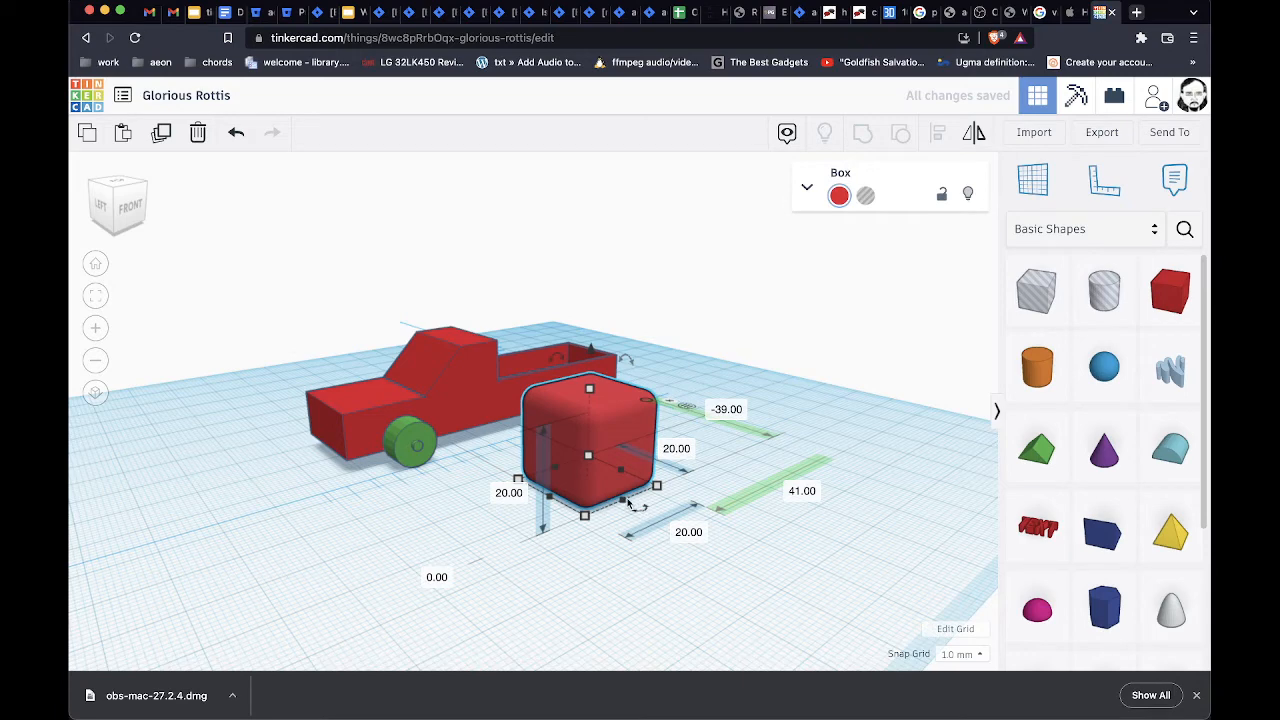
drag(584, 515, 821, 681)
click(767, 287)
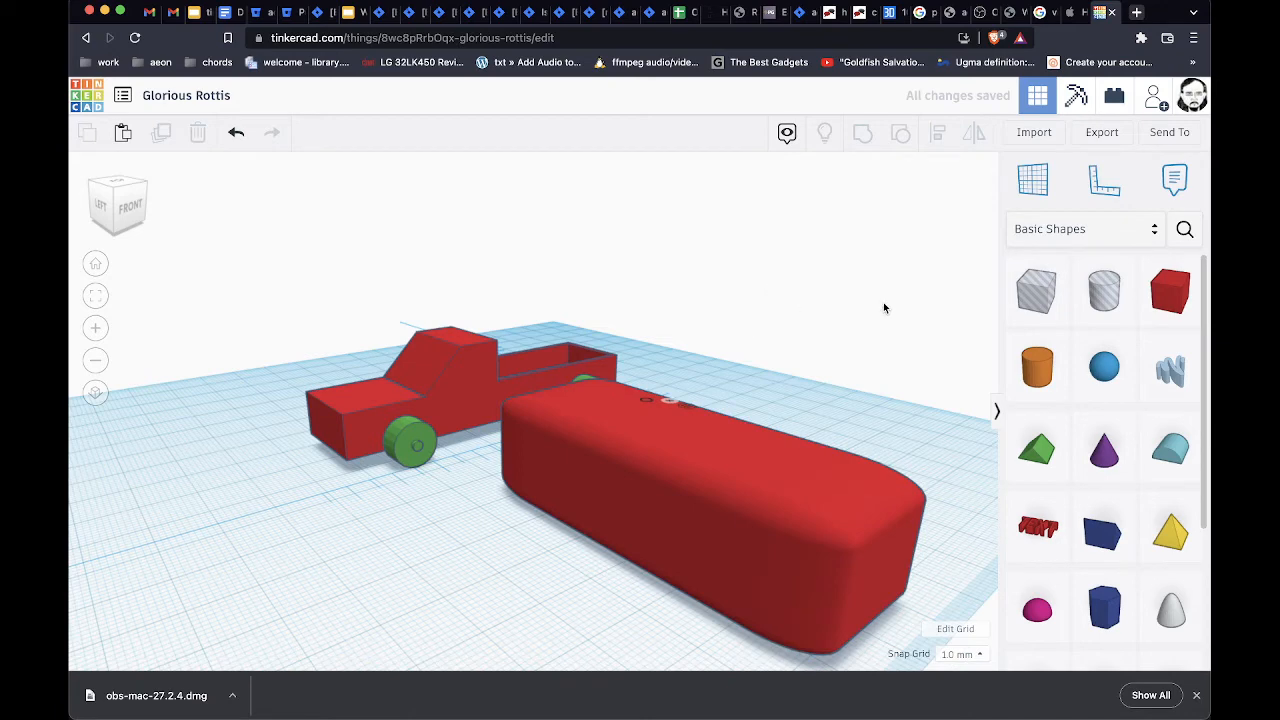
click(811, 470)
click(866, 195)
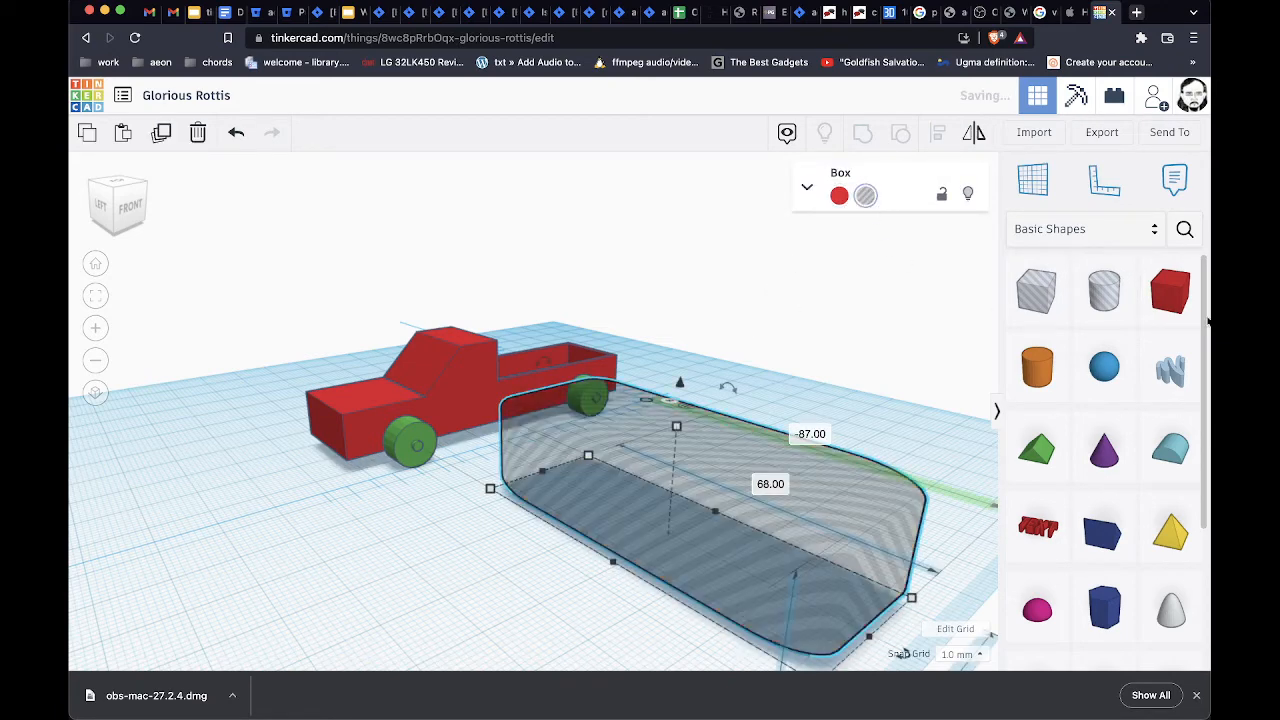
Place a second 20 mm box overlapping the rounded hole's edge and raise it to 13 mm above the workplane
right_drag(885, 404, 851, 384)
drag(1162, 299, 402, 540)
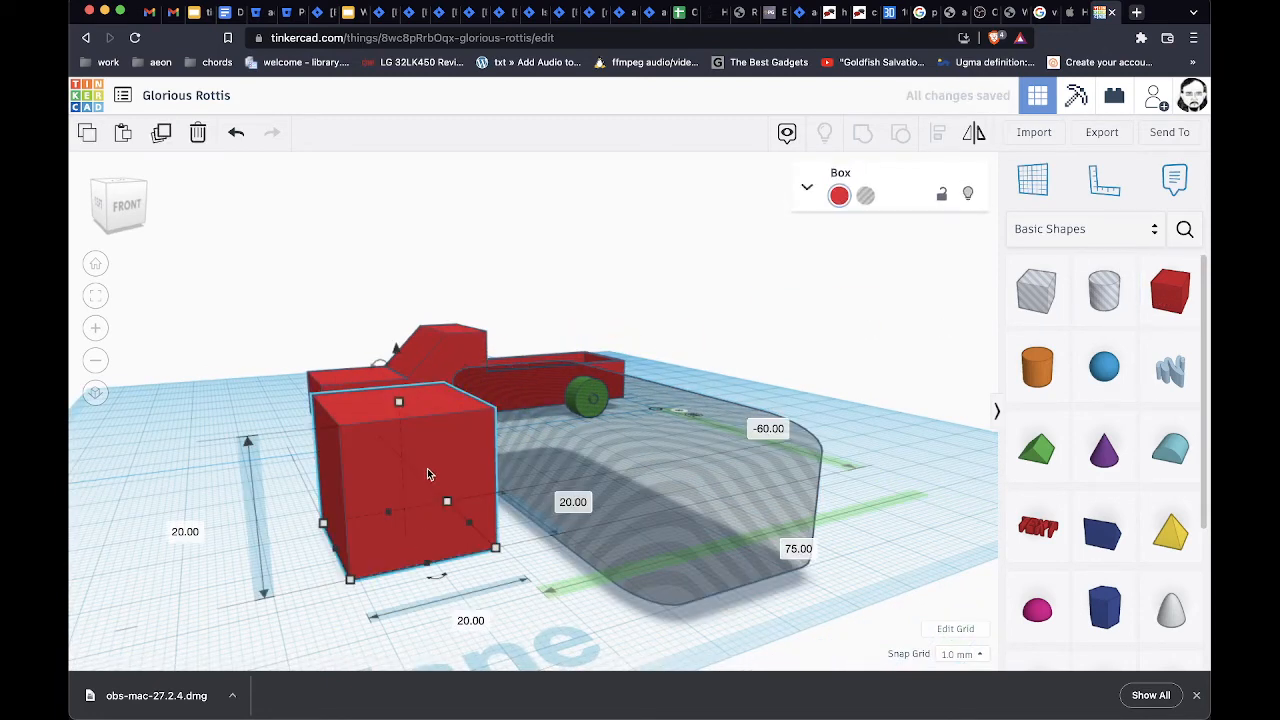
drag(396, 350, 395, 284)
mouse_move(431, 545)
right_down()
mouse_move(697, 574)
mouse_move(426, 532)
mouse_move(426, 556)
right_up()
drag(384, 485, 480, 480)
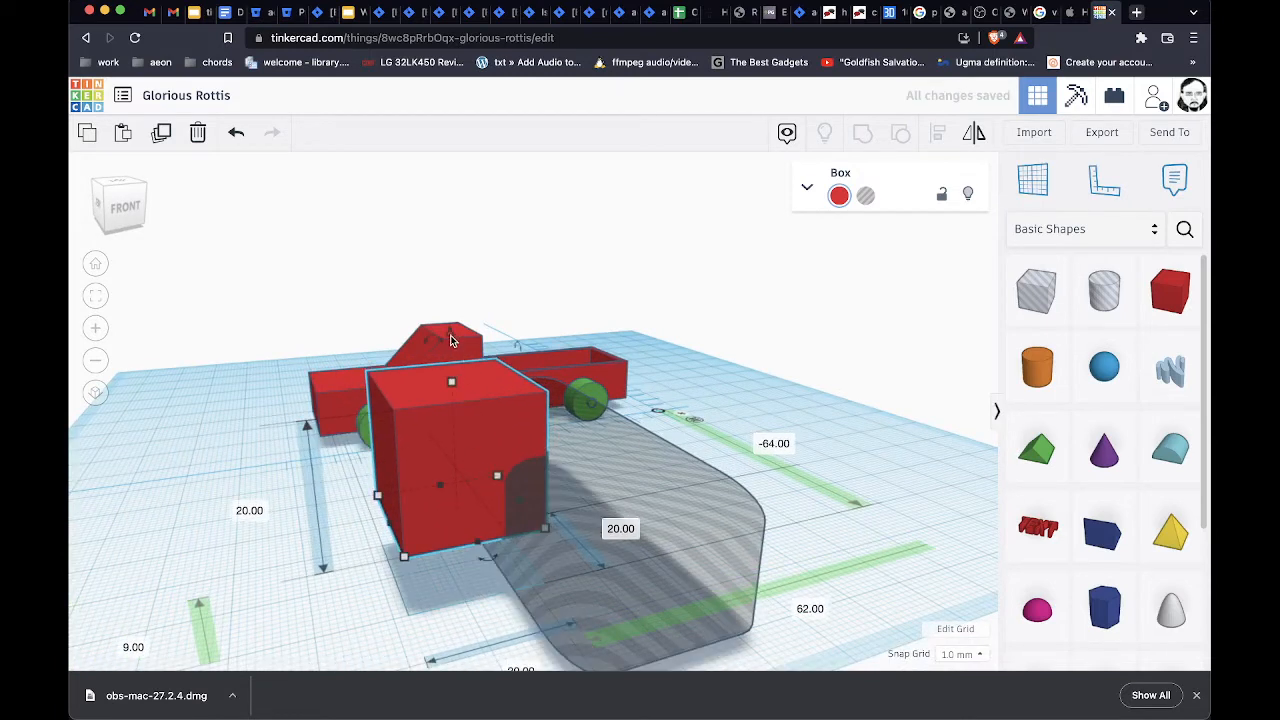
drag(448, 335, 437, 309)
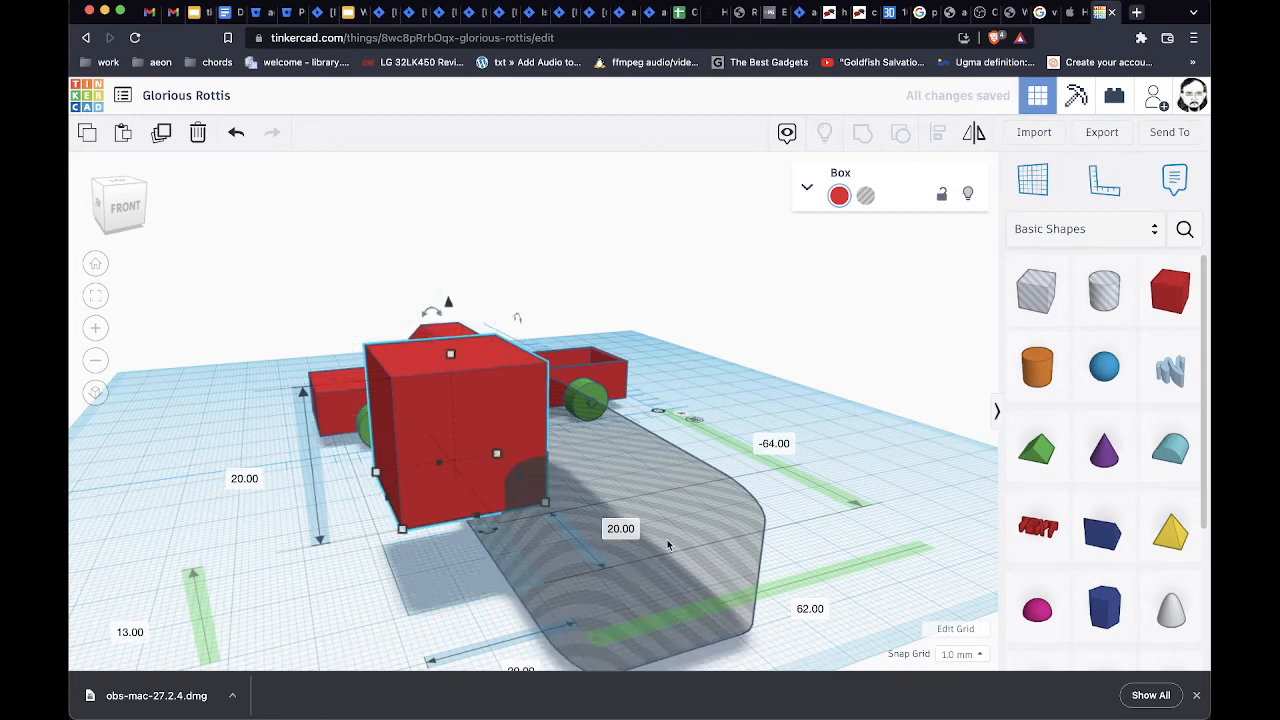
Group the raised box with the rounded hole to cut a curved lower corner, and move the result farther from the truck
shift+click(596, 515)
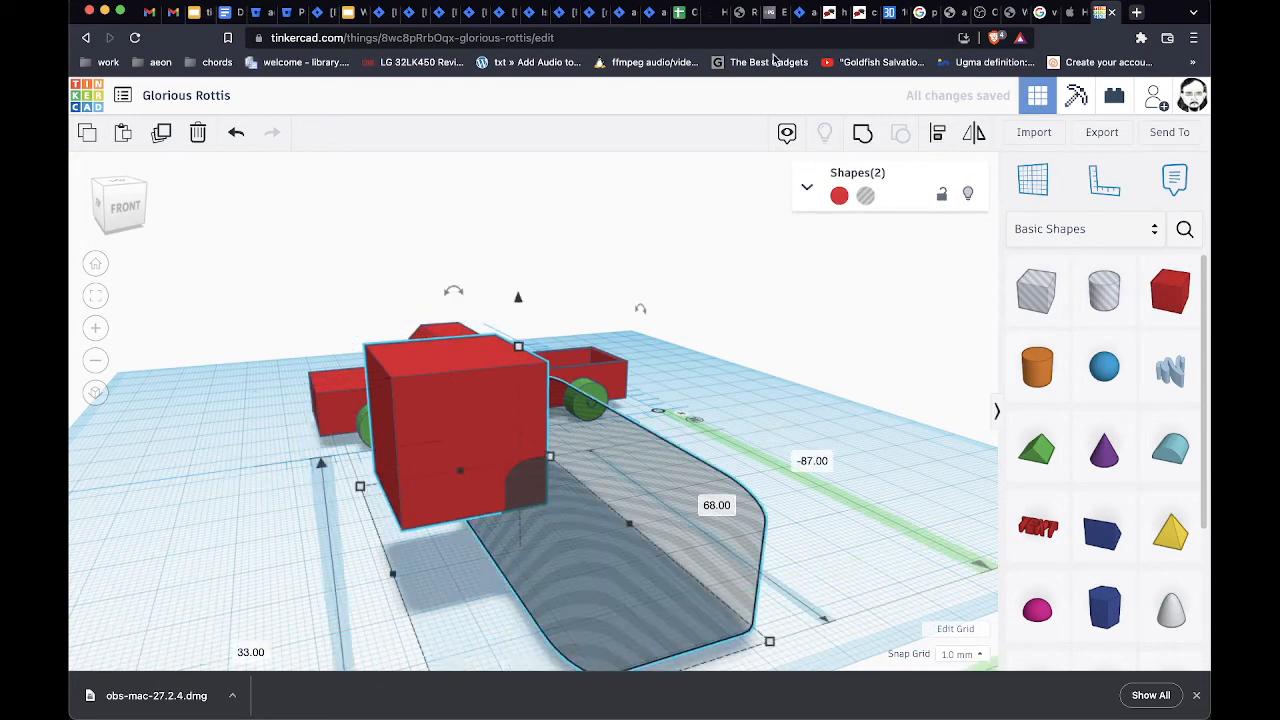
click(866, 138)
drag(455, 445, 309, 472)
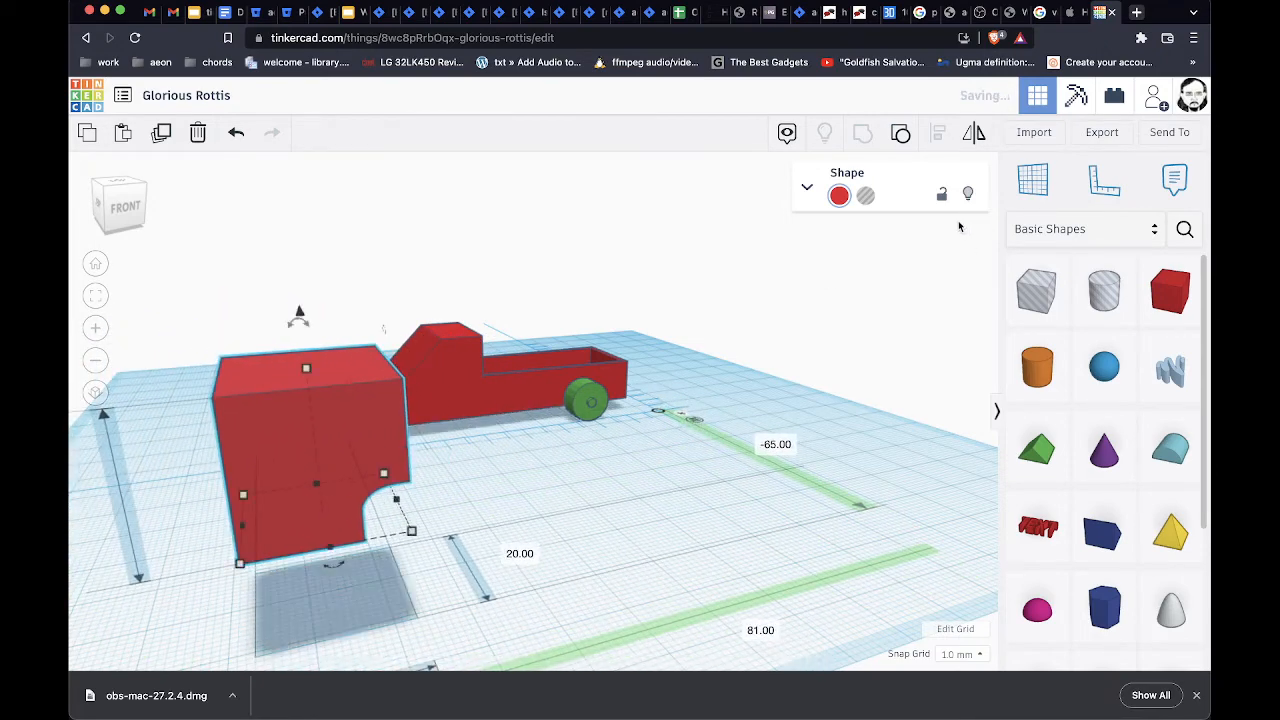
Turn the box with the curved cutout into a hole and move it over the front end of the truck's hood
click(866, 196)
right_drag(587, 460, 768, 494)
drag(768, 494, 314, 413)
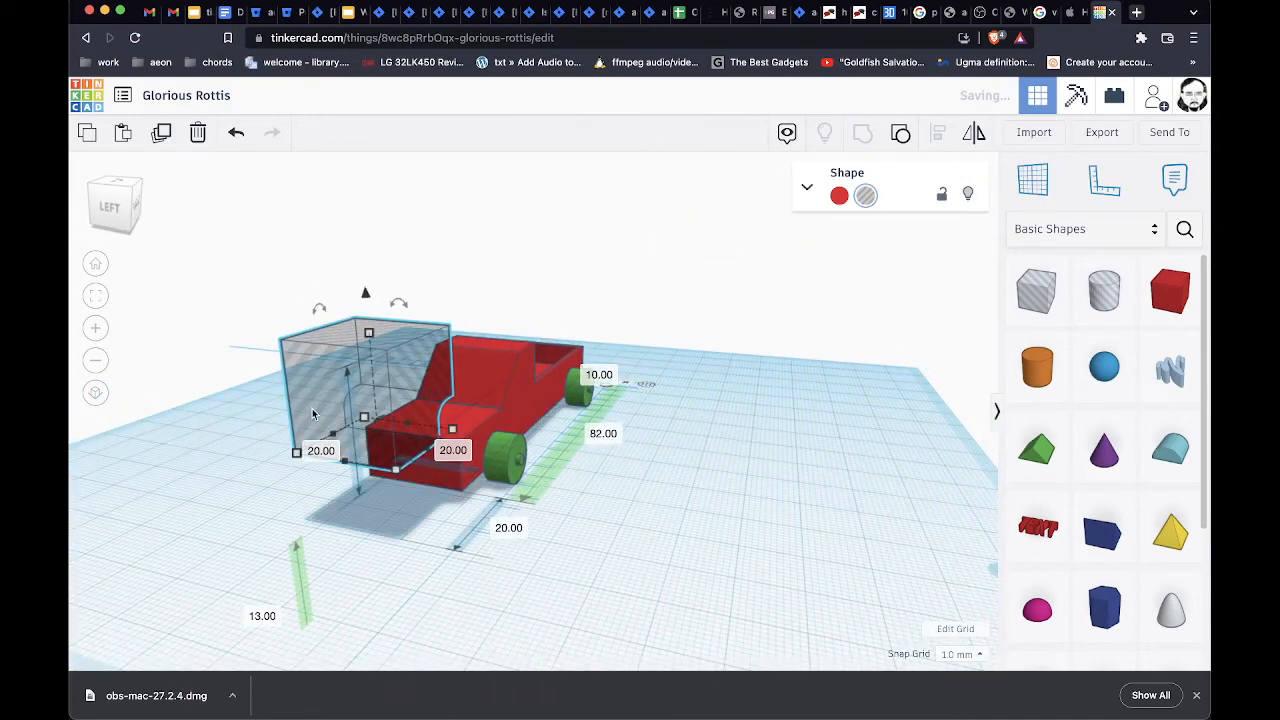
Move the curved-cutout hole 4 mm sideways to center it across the truck's width
right_drag(565, 453, 434, 449)
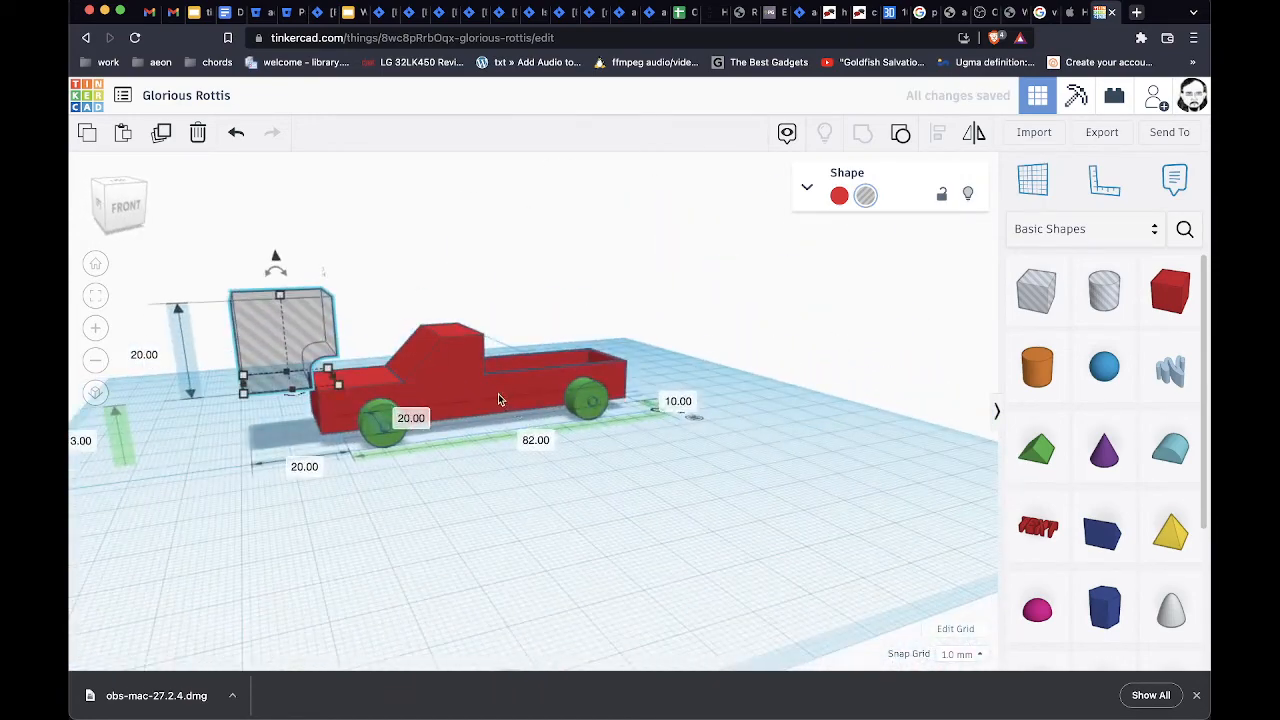
right_drag(498, 400, 660, 407)
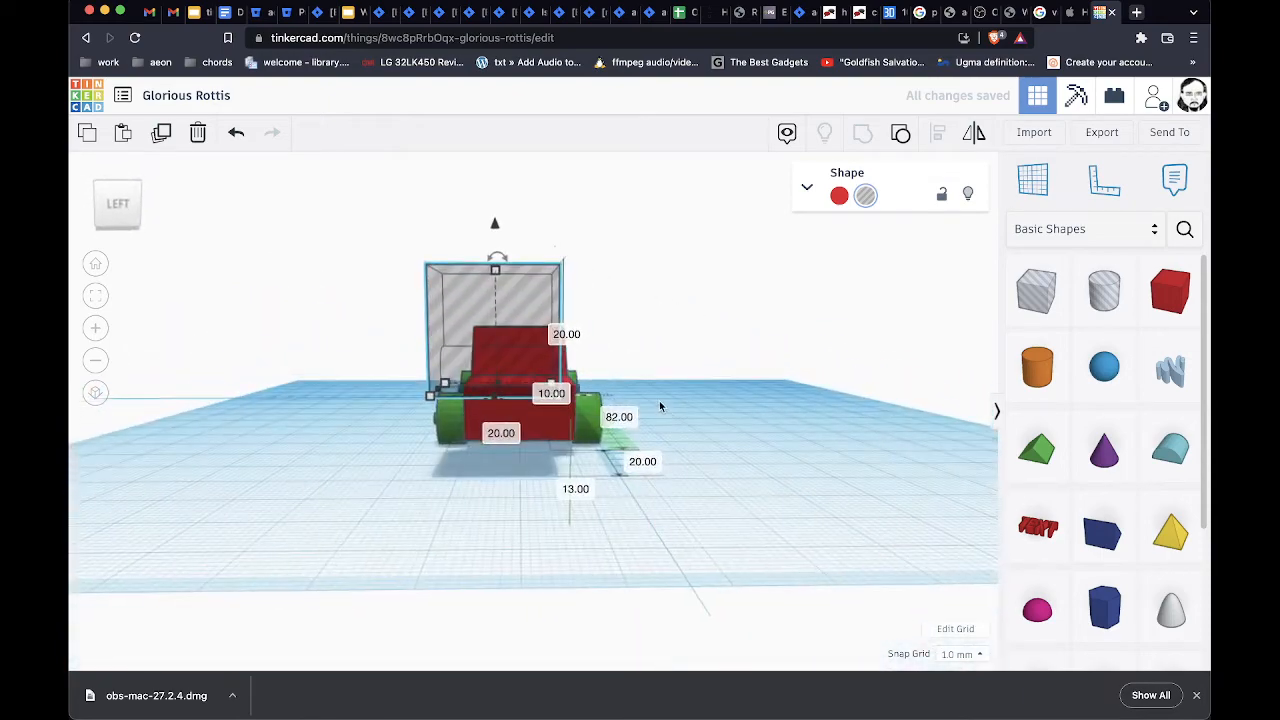
key(Right)
key(Right)
key(Right)
key(Right)
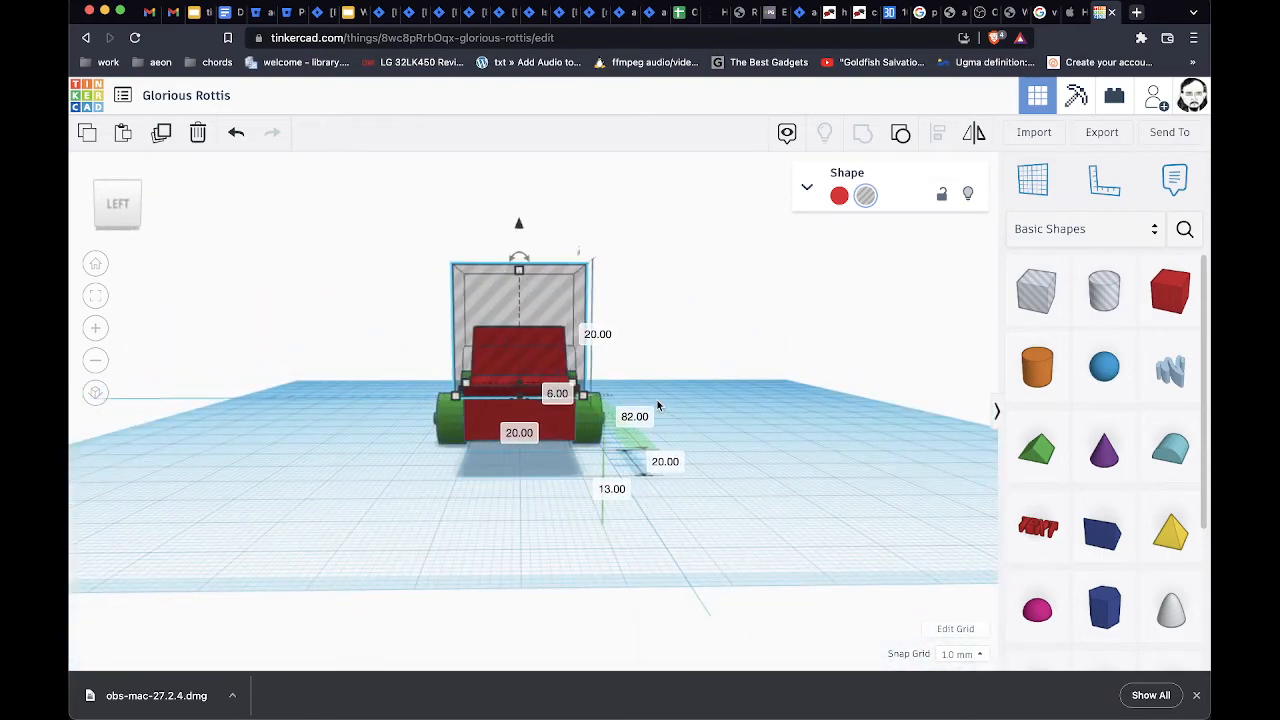
Nudge the hole sideways across the hood until it sits 5 mm from the ruler's origin
right_drag(686, 424, 668, 383)
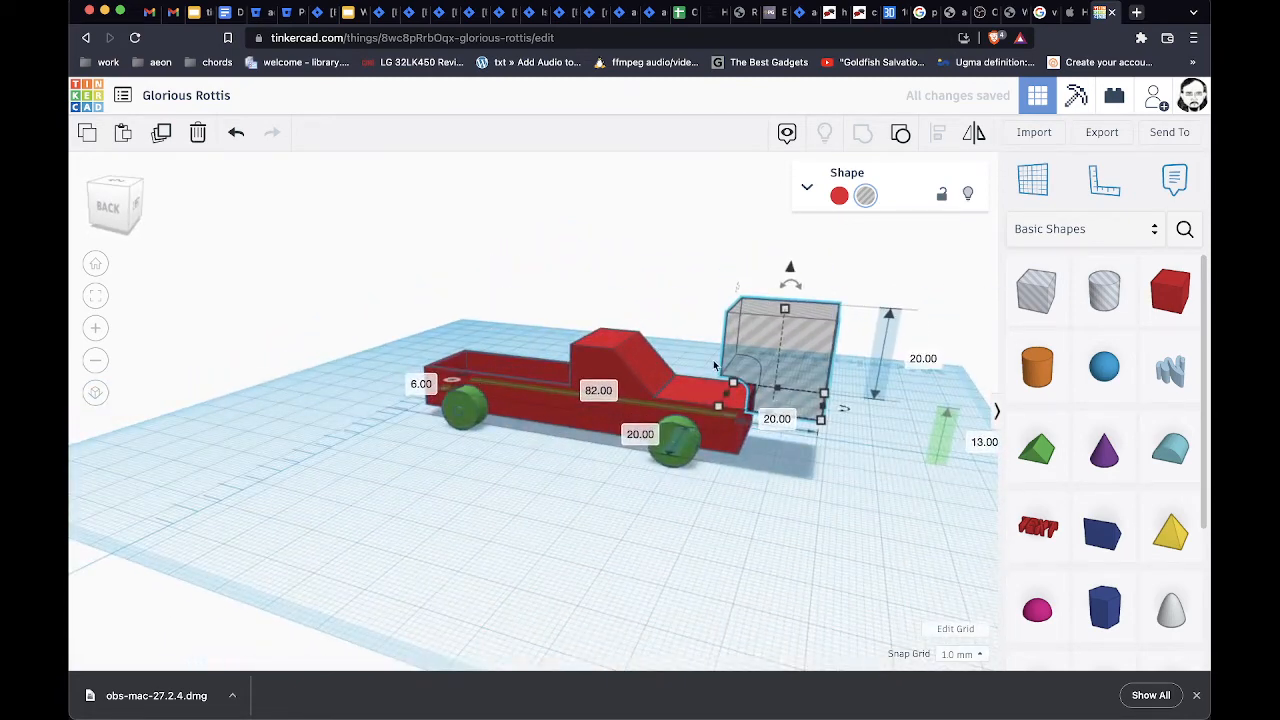
key(Down)
key(Down)
key(Down)
key(Down)
key(Up)
key(Up)
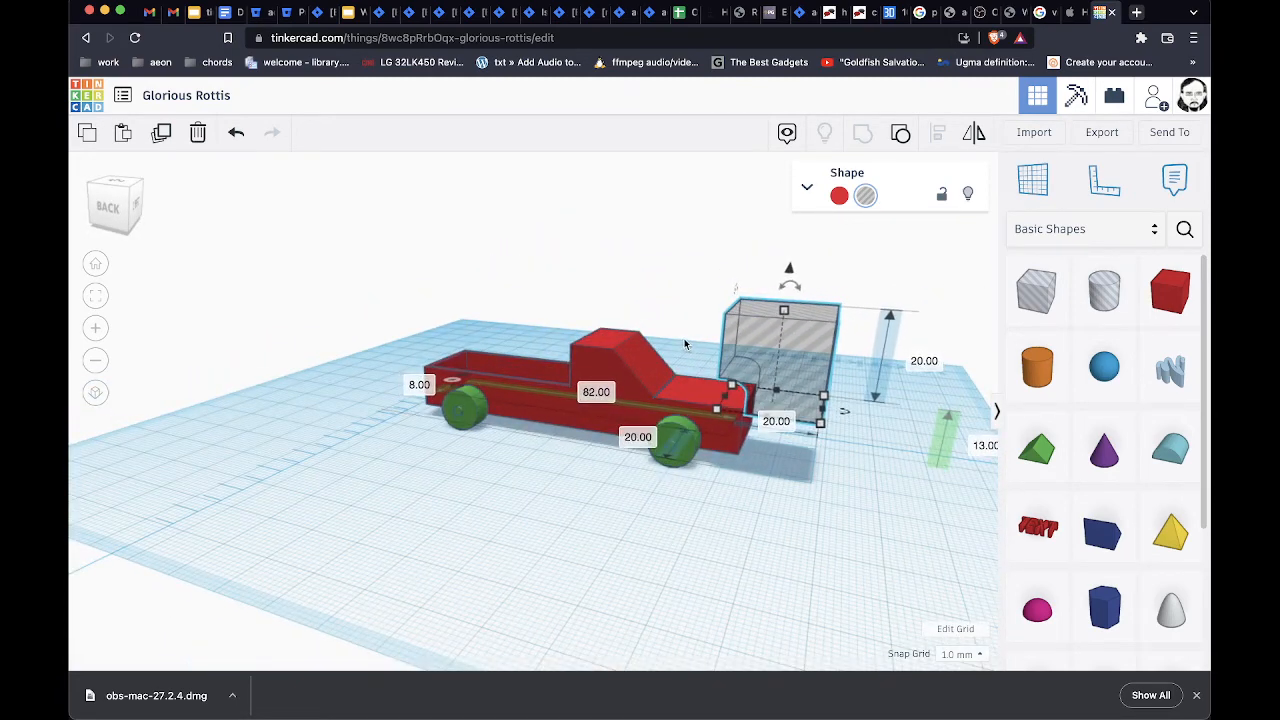
right_drag(592, 354, 572, 554)
key(Up)
key(Up)
key(Up)
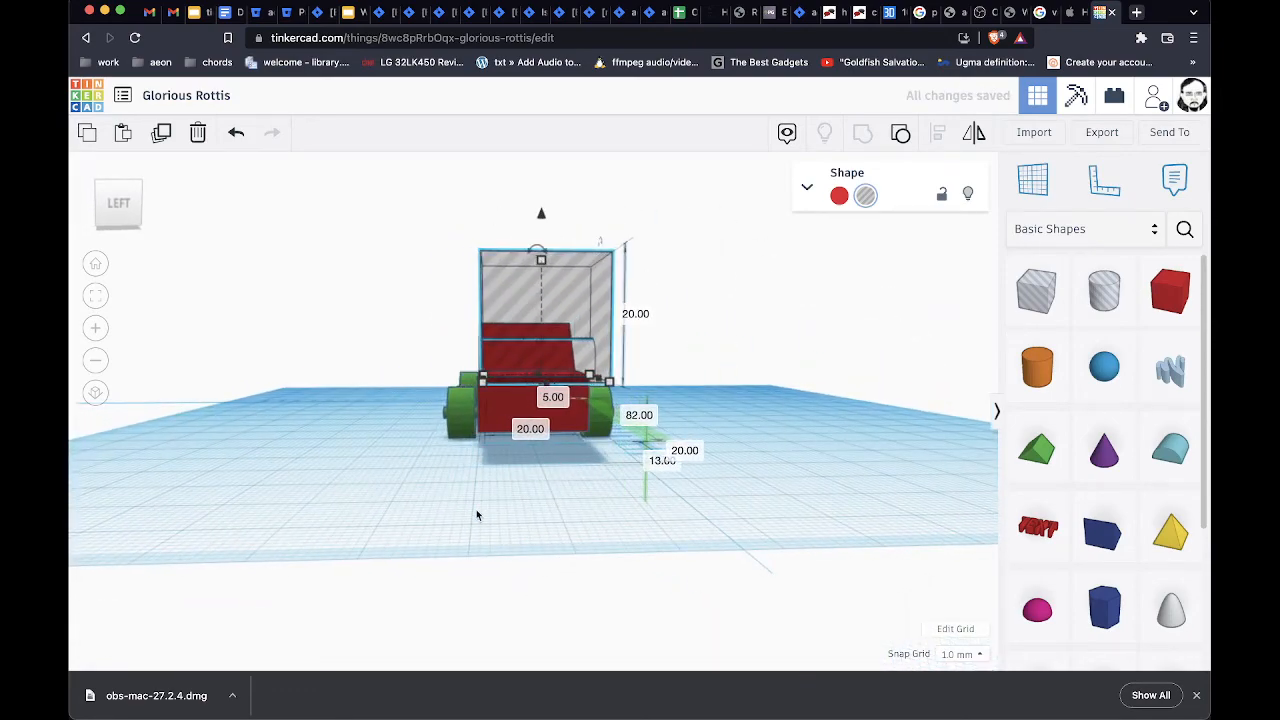
Lower the hole to 6 mm above the workplane and shift it toward the cab to 81 mm from the ruler's origin
right_drag(357, 471, 657, 521)
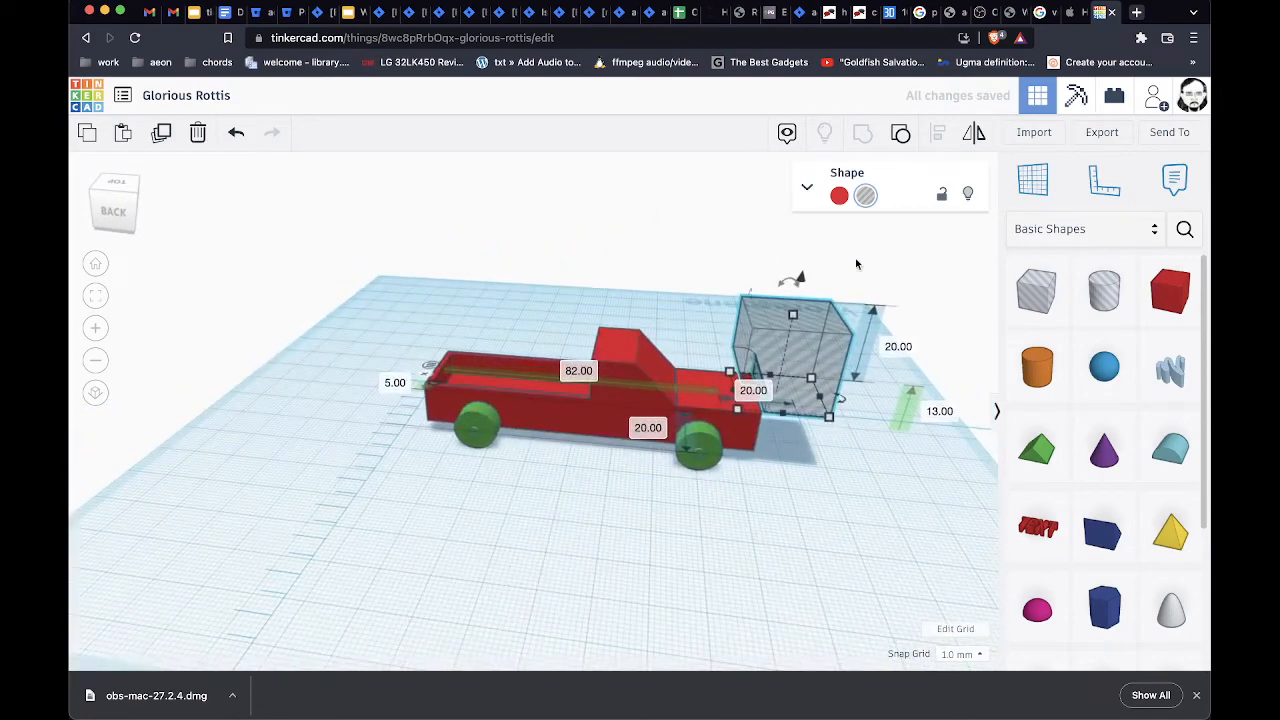
drag(802, 281, 801, 309)
right_drag(780, 588, 774, 566)
scroll(803, 506, up, 5)
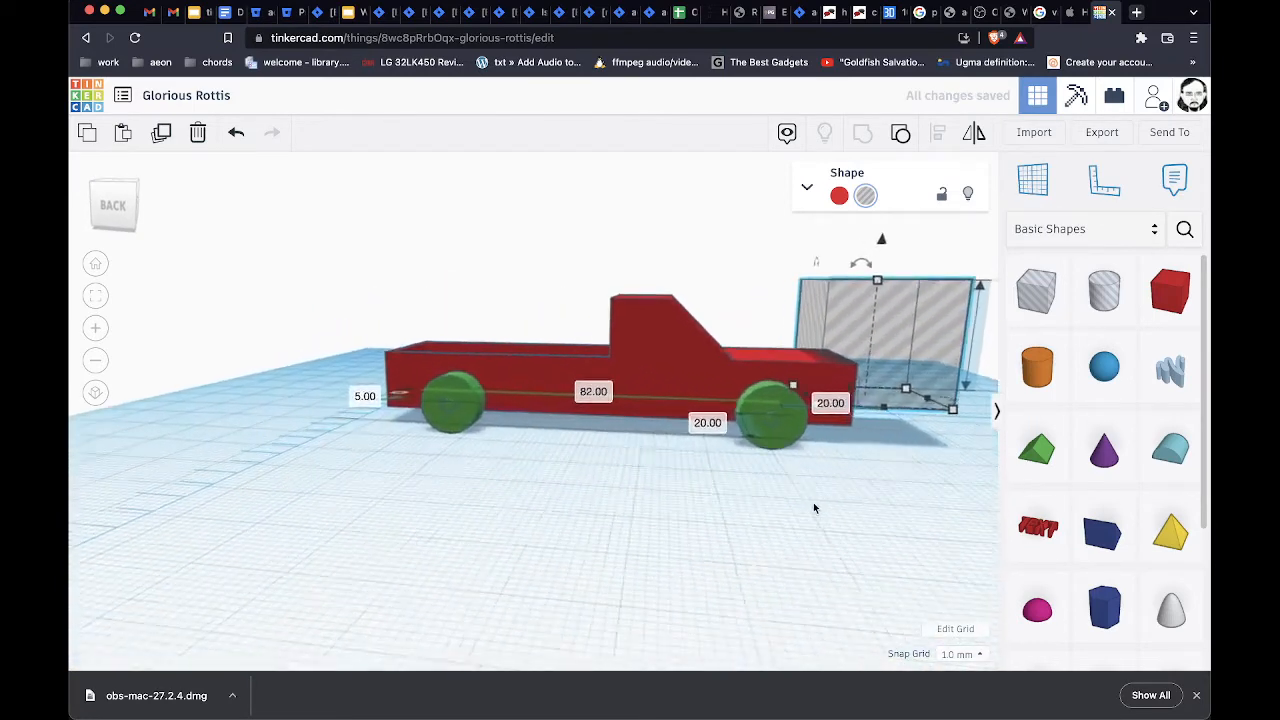
middle_drag(929, 486, 489, 499)
scroll(540, 499, up, 2)
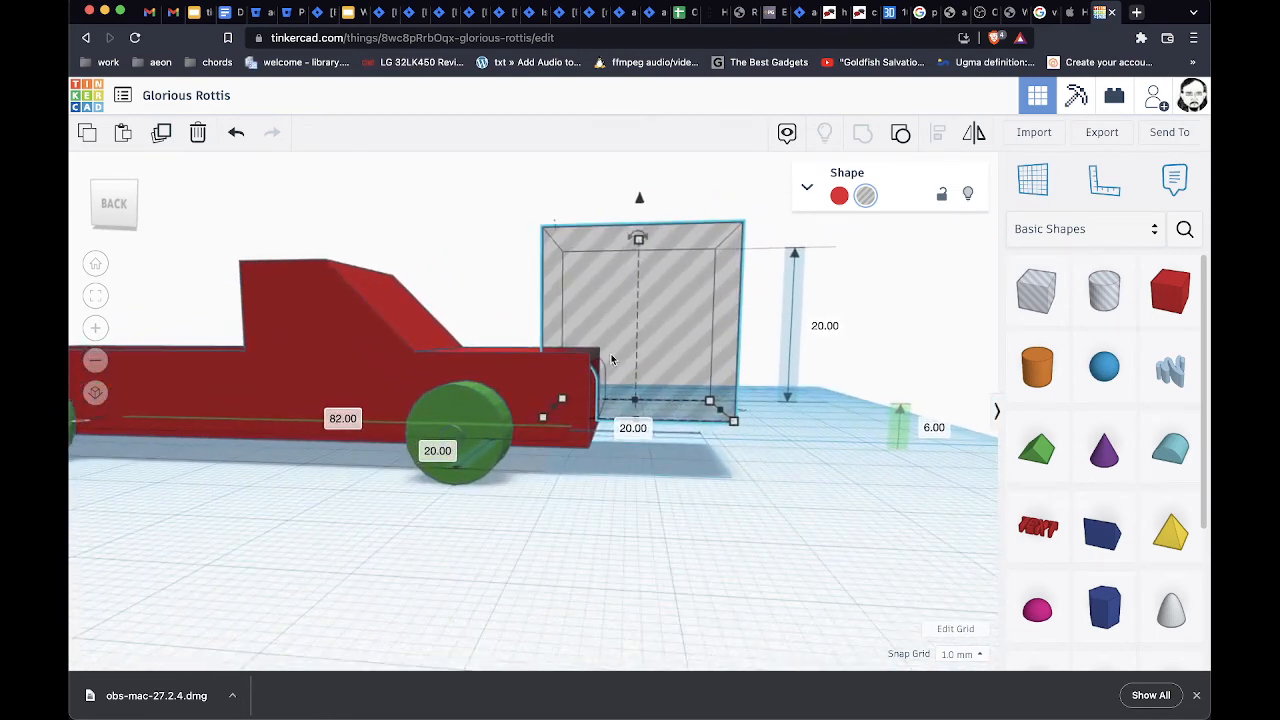
drag(612, 360, 575, 334)
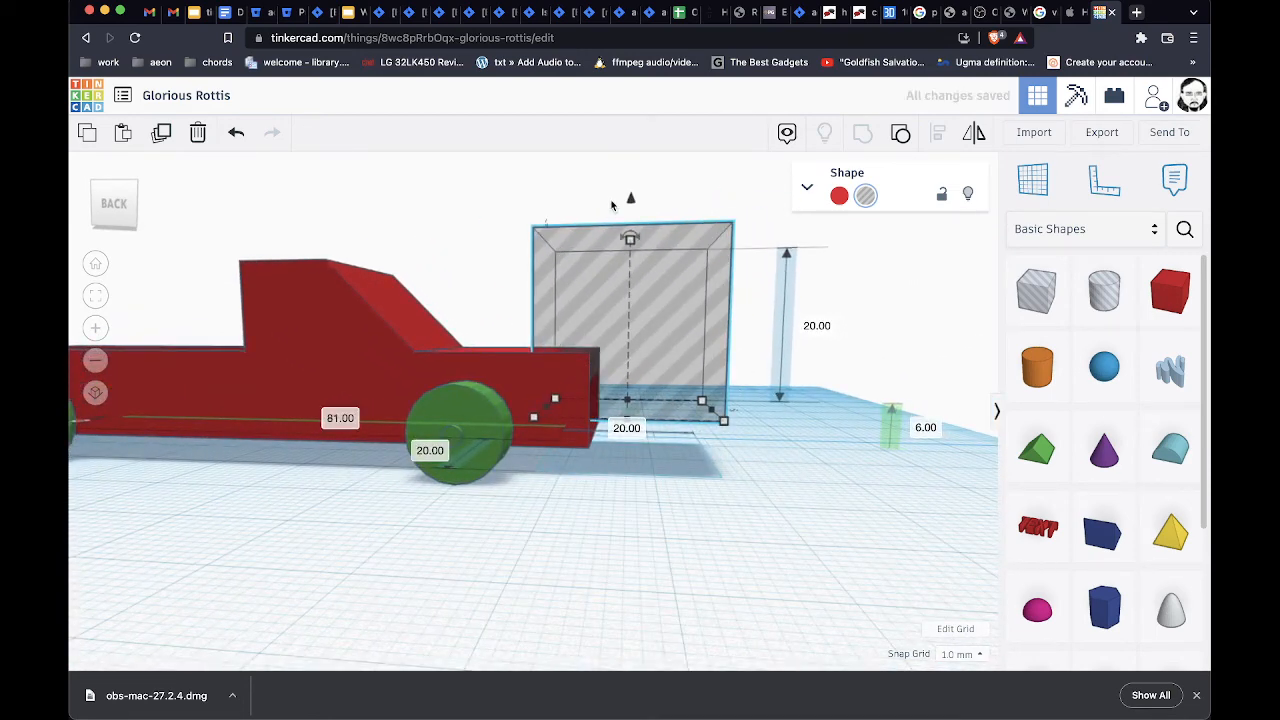
drag(629, 202, 629, 202)
Try grouping the hole with the truck body to round the hood's front edge, and undo the grouping
shift+click(358, 360)
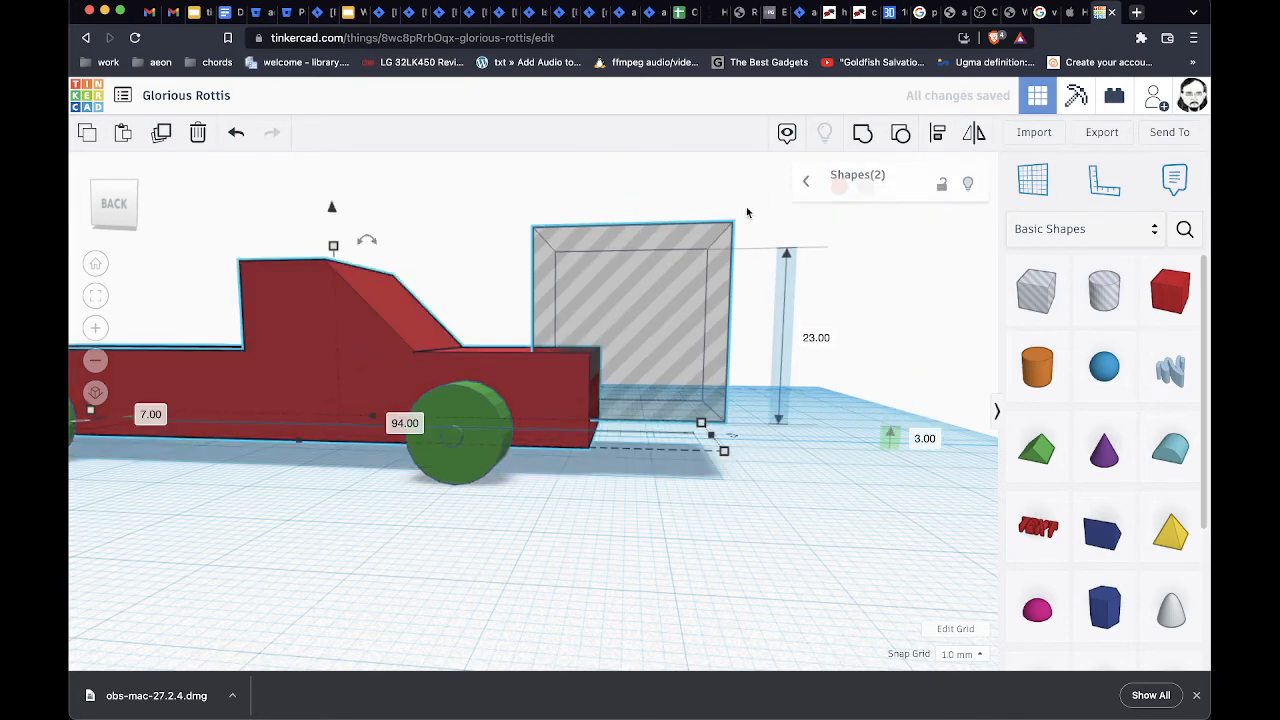
click(863, 136)
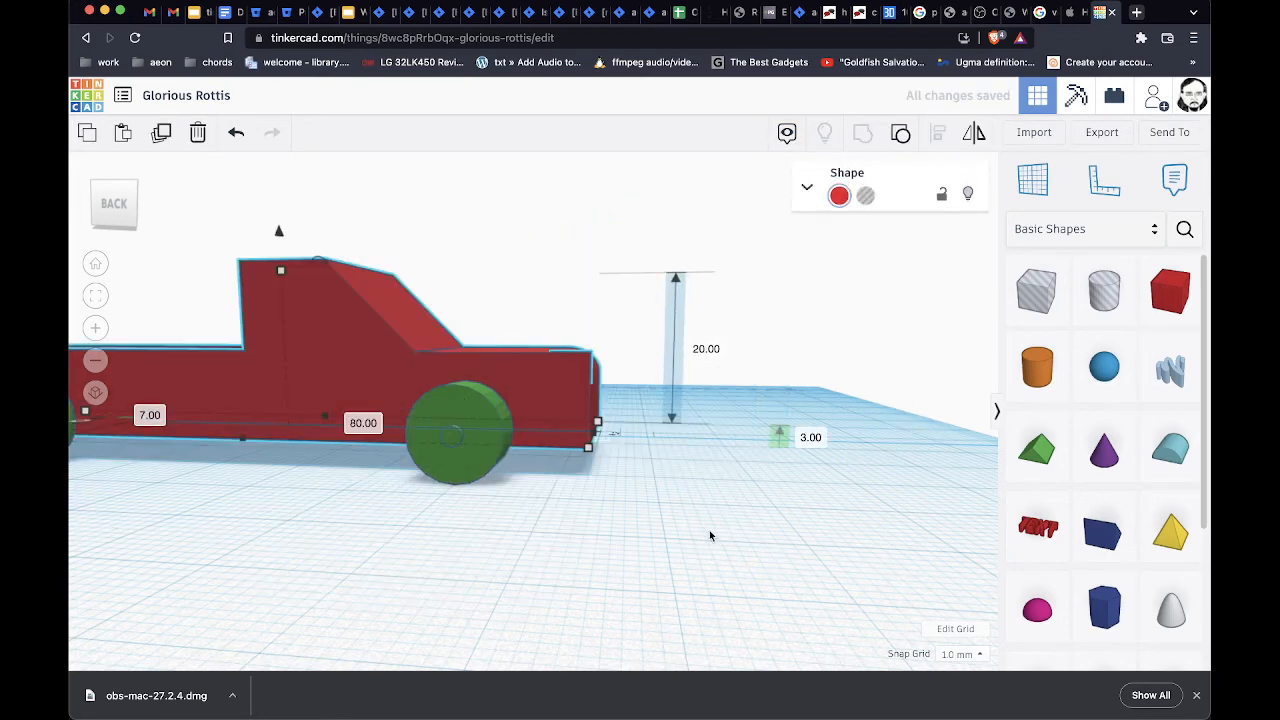
right_drag(623, 572, 665, 580)
key(super+z)
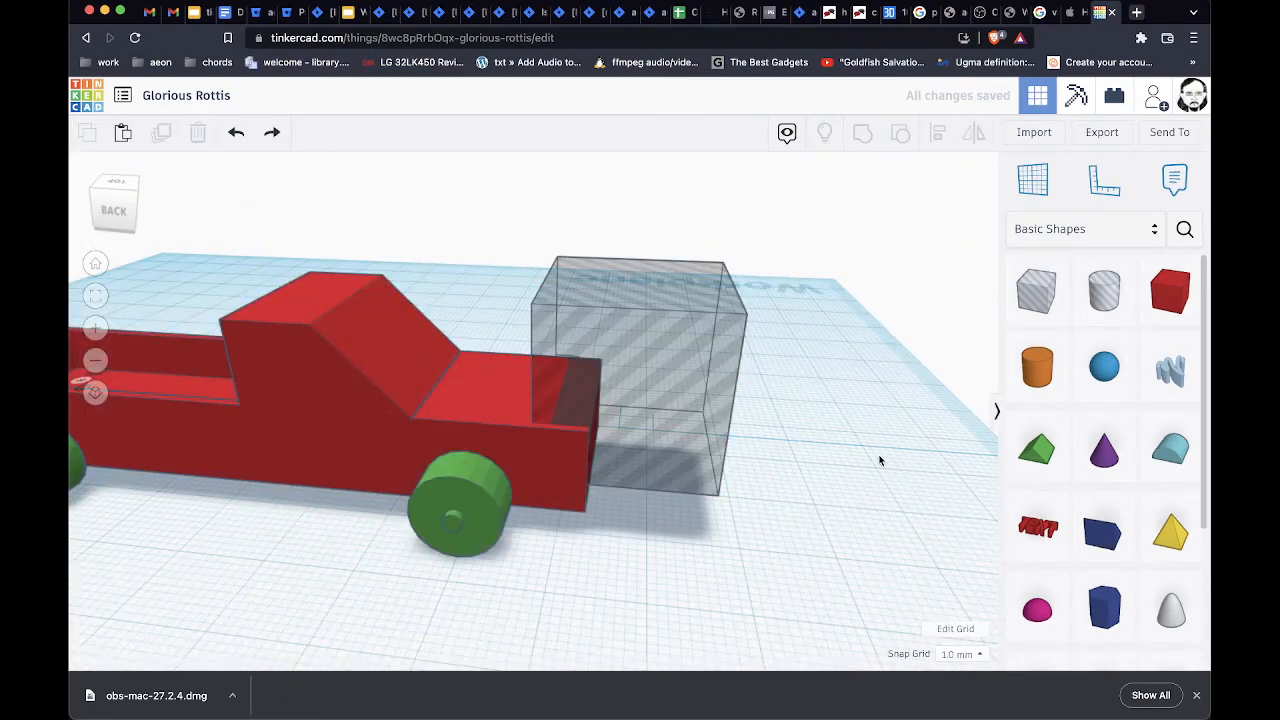
Move the hole 1 mm farther into the hood, to 80 mm from the ruler's origin
click(635, 371)
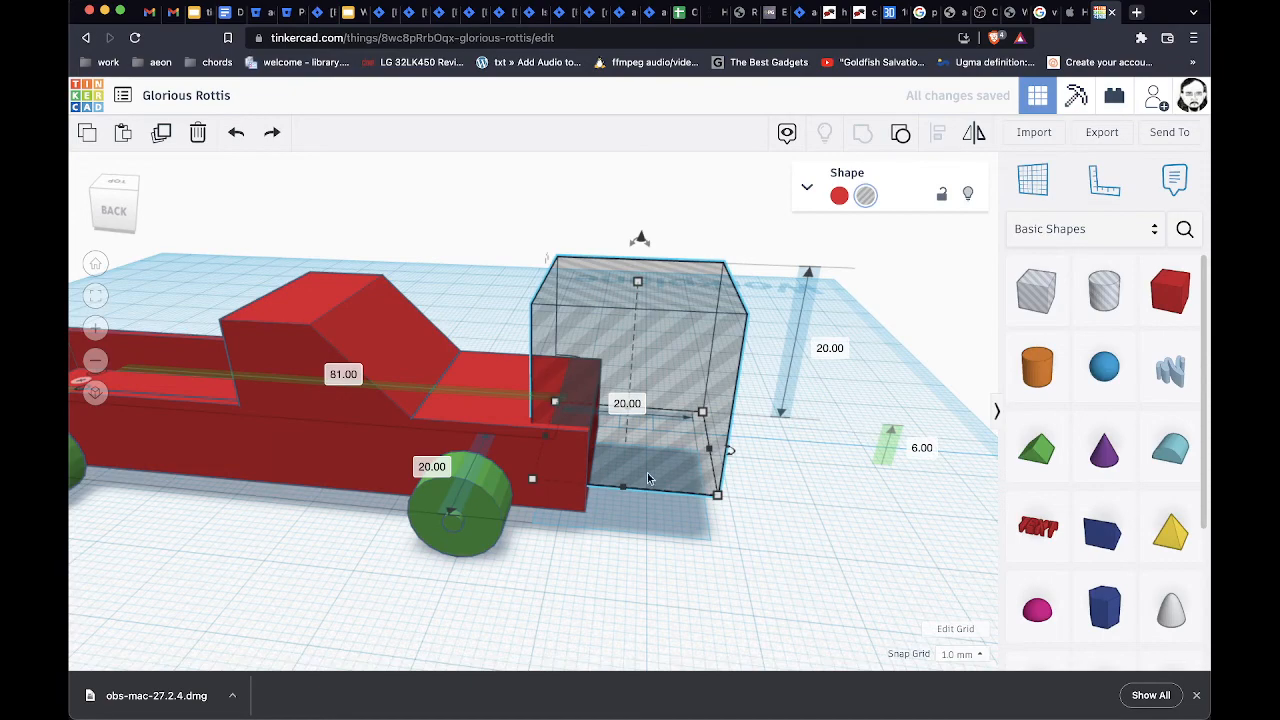
right_drag(879, 574, 771, 551)
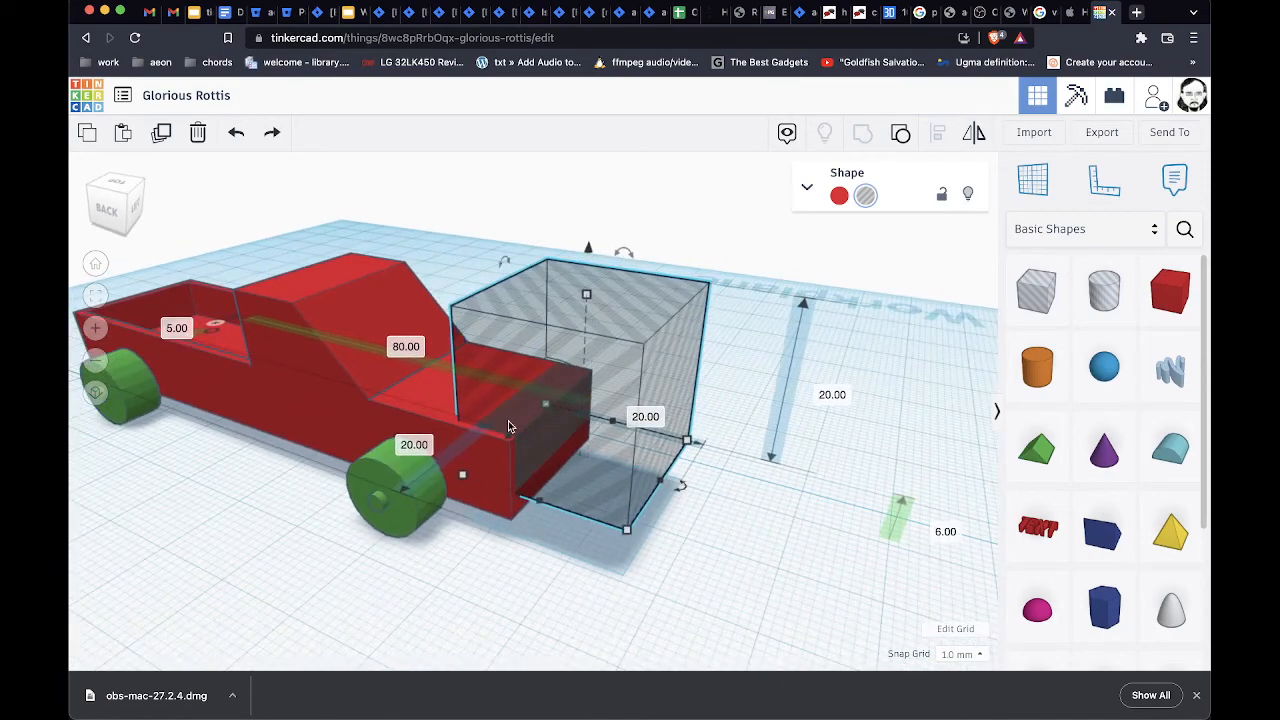
right_drag(720, 614, 502, 584)
key(Left)
Group the hole with the truck body to cut a rounded front edge on the hood, and clear the selection
right_drag(369, 553, 452, 382)
shift+click(452, 382)
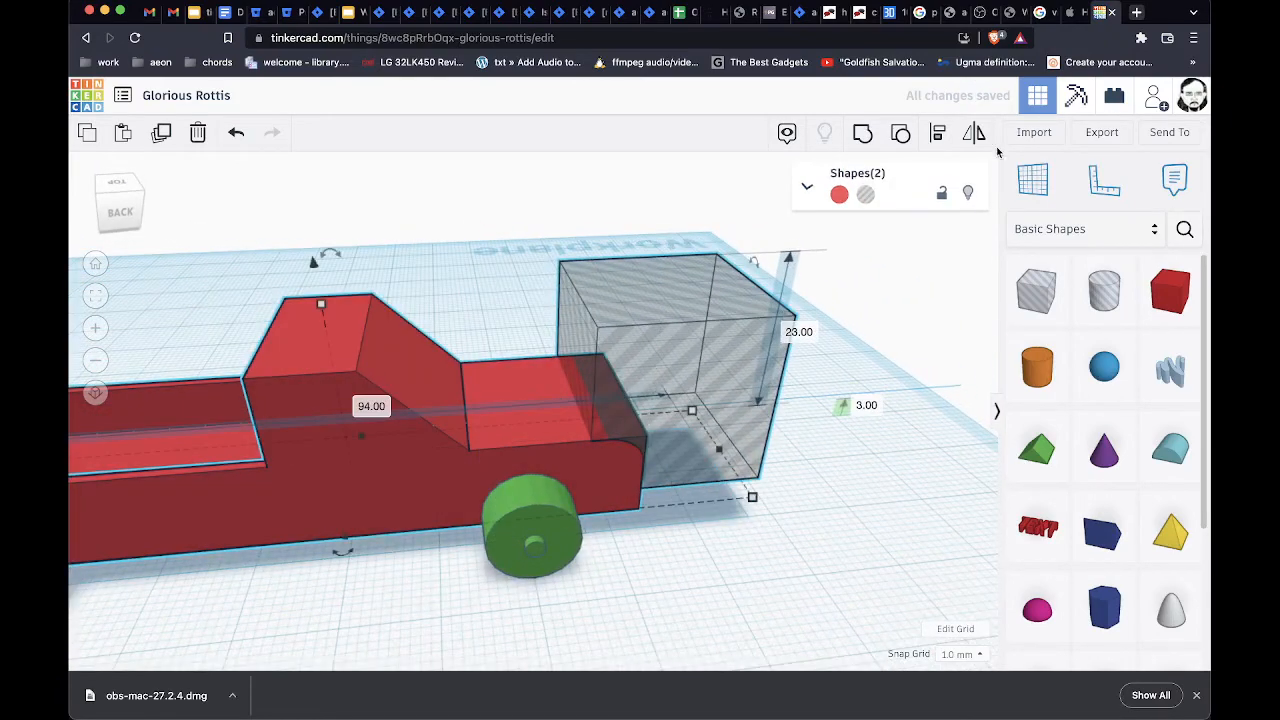
click(862, 132)
click(796, 552)
right_drag(796, 552, 606, 600)
right_drag(817, 340, 546, 371)
right_drag(852, 491, 783, 508)
middle_drag(781, 508, 589, 531)
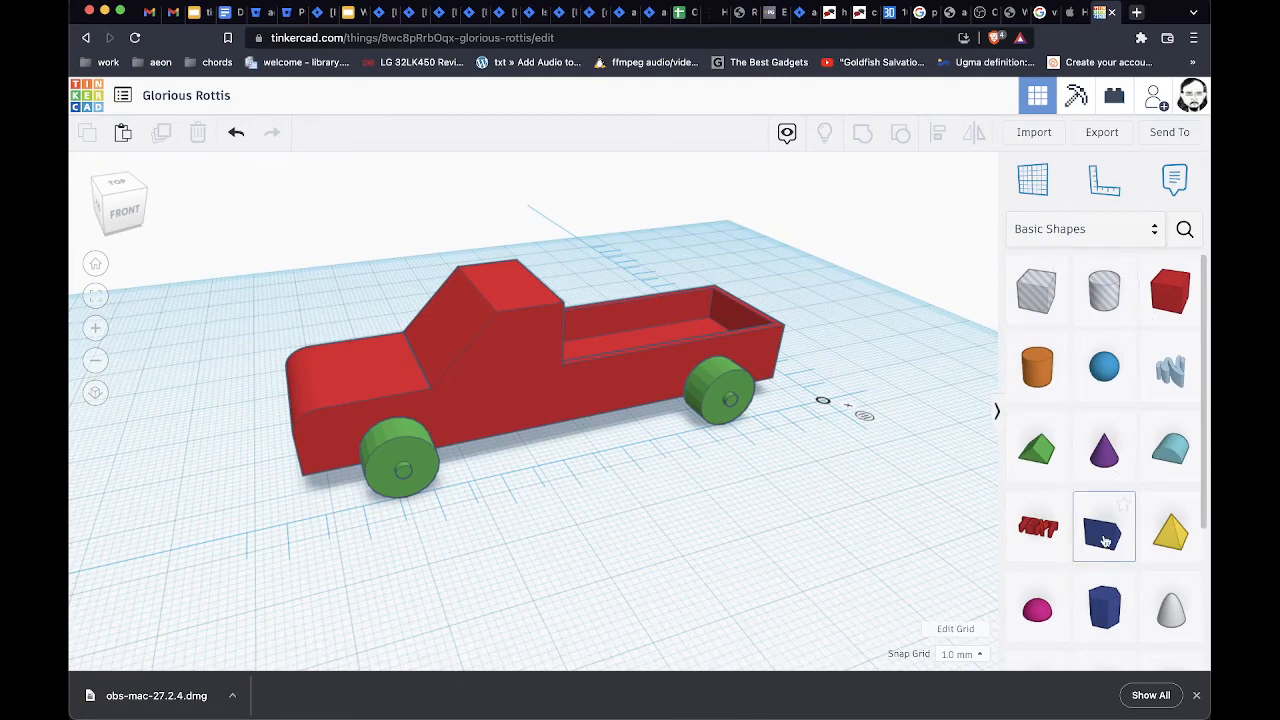
scroll(1051, 557, down, 3)
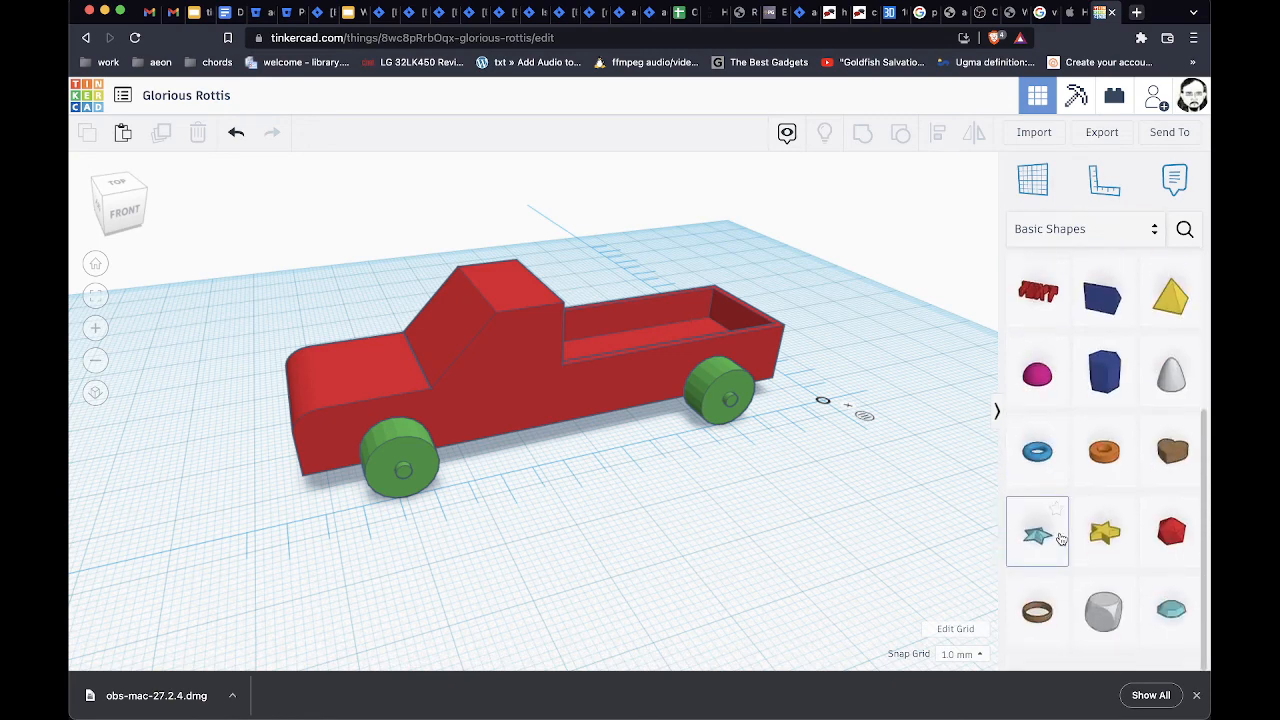
scroll(1063, 549, up, 3)
click(1125, 234)
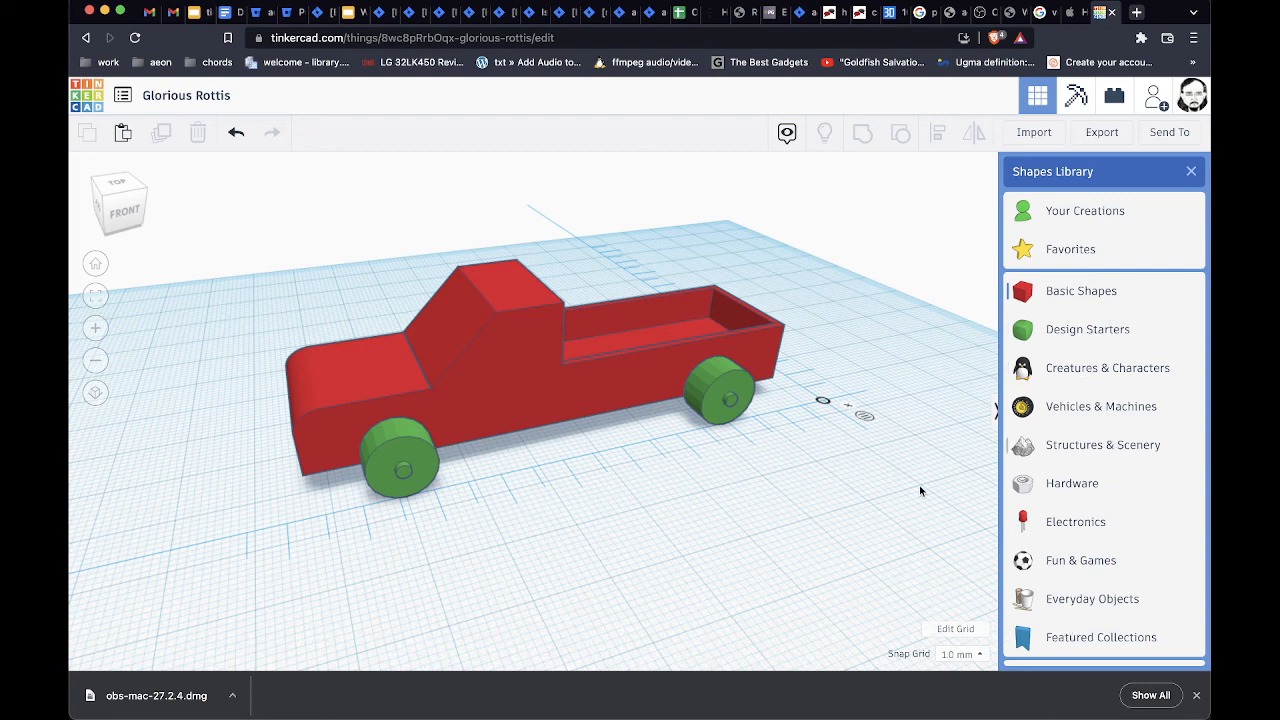
click(880, 496)
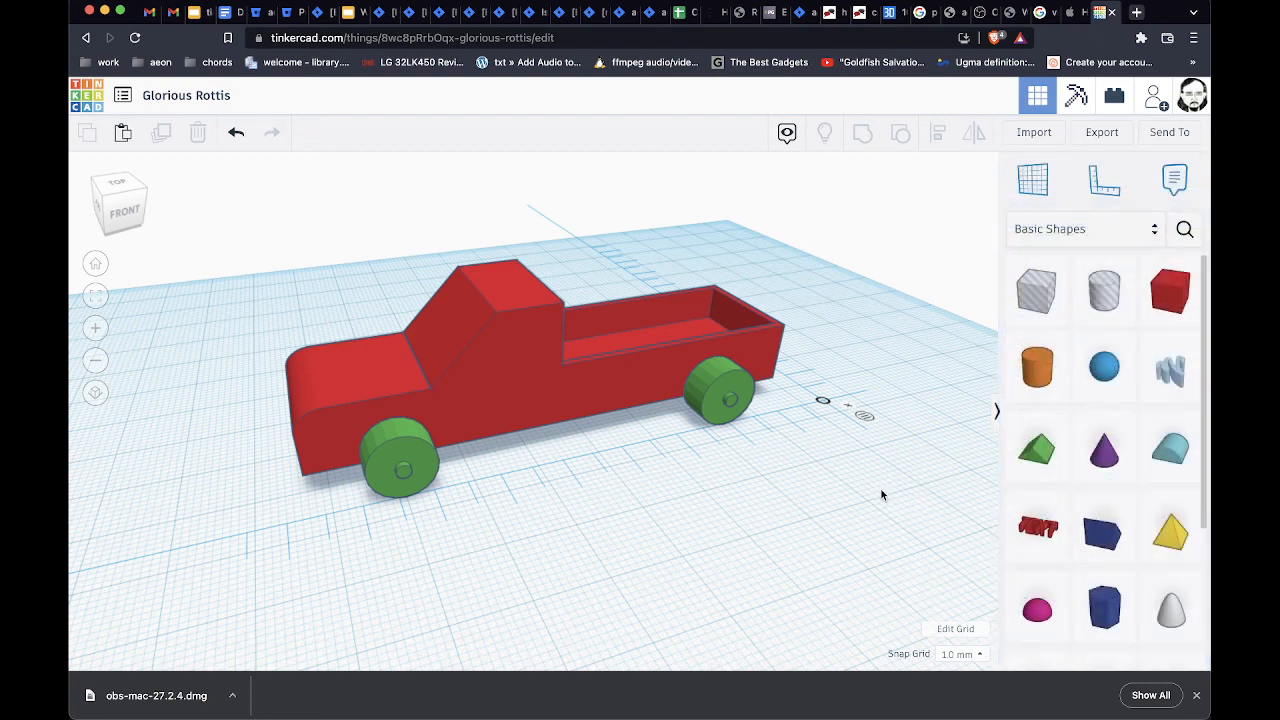